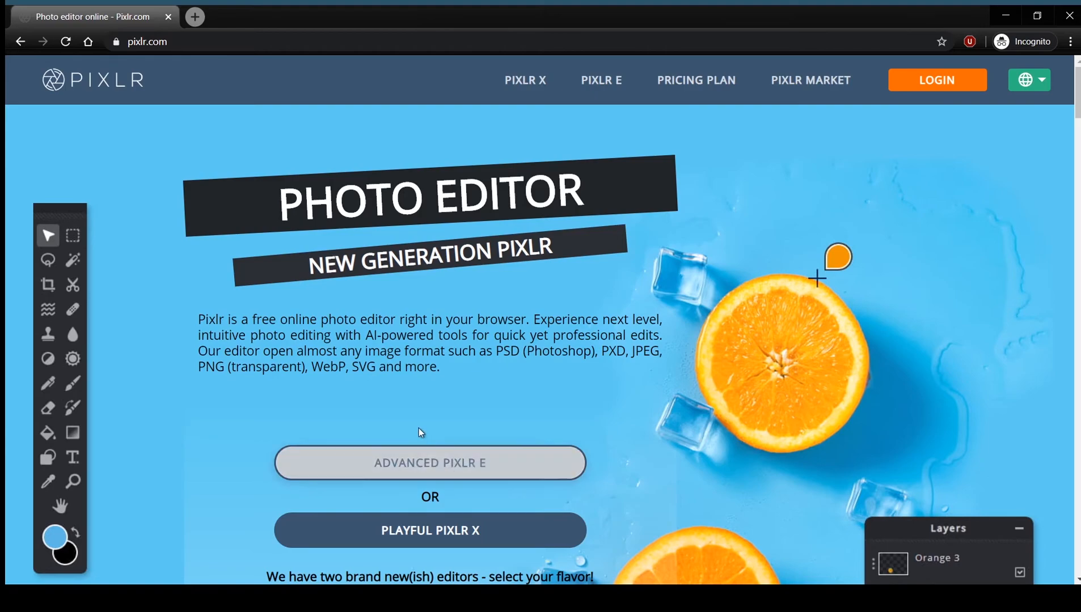
# - Launch the advanced Pixlr E editor and create a new blank 1920 x 1080 image
pyautogui.scroll(-4, 362, 366)
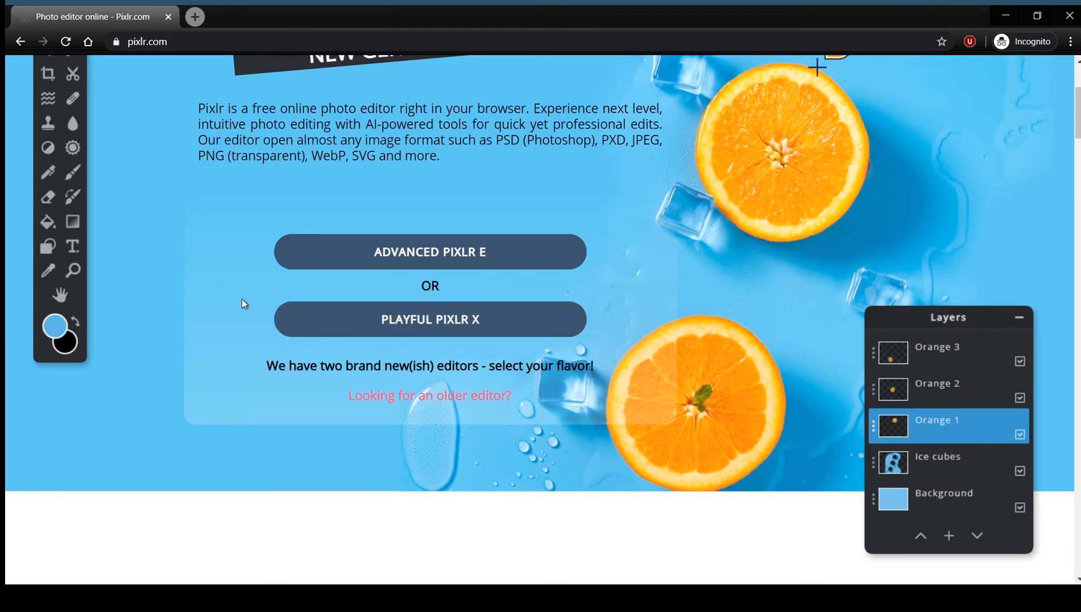
pyautogui.click(456, 262)
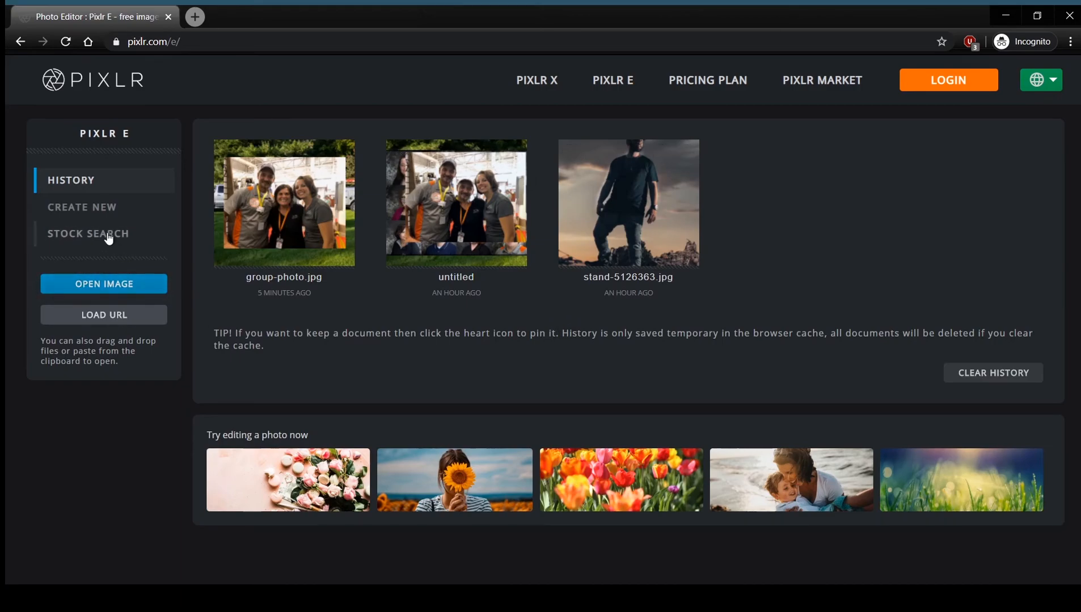
pyautogui.click(99, 216)
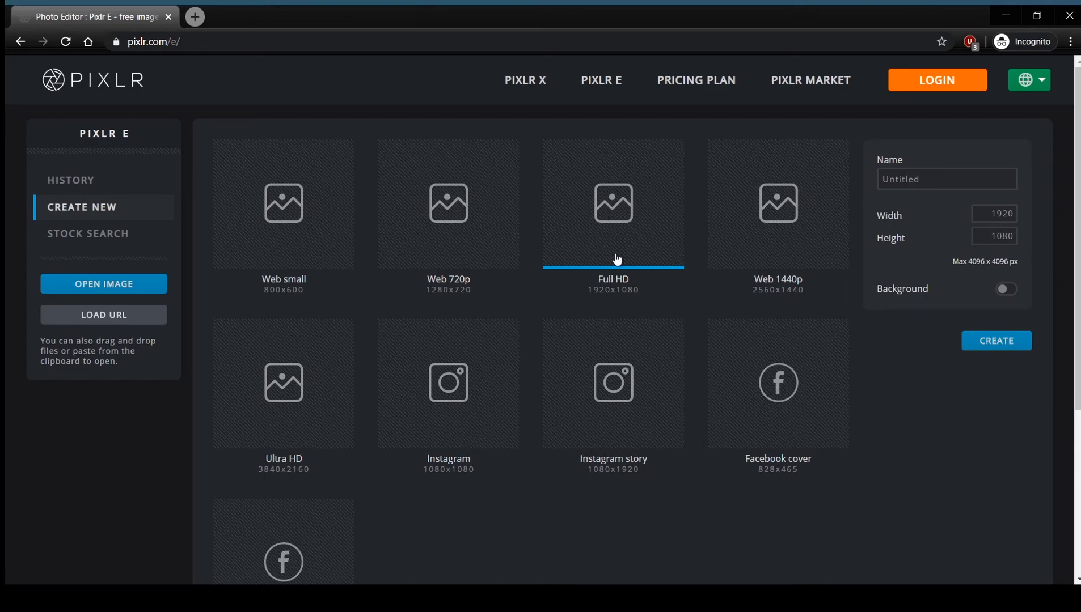
pyautogui.click(1003, 348)
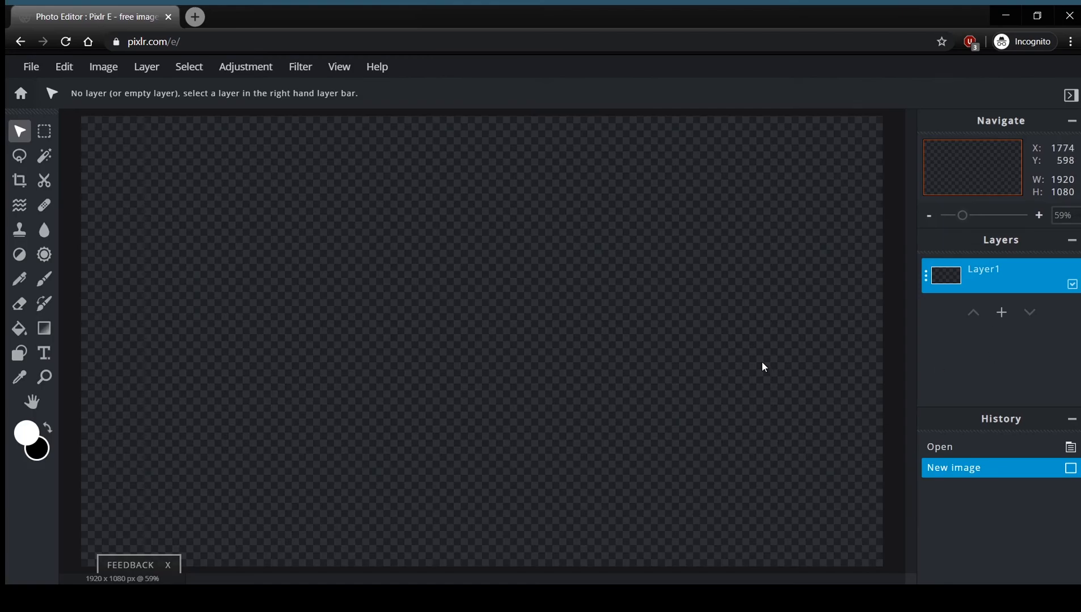
# - Examine the blank canvas at different zoom levels, finishing at 35%
pyautogui.scroll(-2, 503, 334)
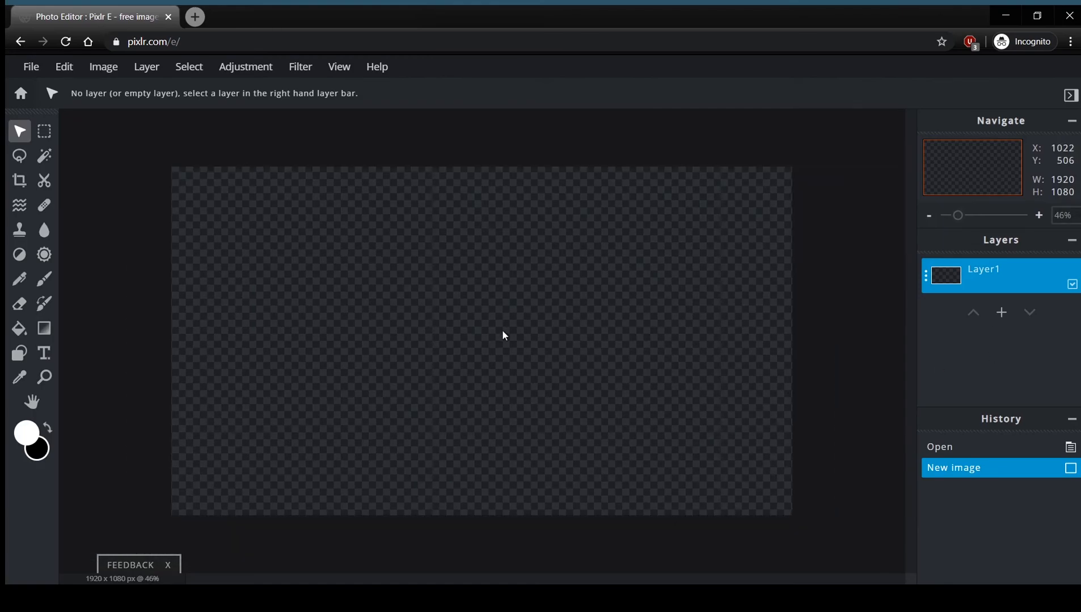
pyautogui.scroll(-1, 492, 323)
pyautogui.scroll(1, 492, 323)
pyautogui.scroll(1, 494, 328)
pyautogui.scroll(-2, 494, 328)
pyautogui.scroll(3, 493, 327)
pyautogui.scroll(-1, 493, 327)
pyautogui.scroll(2, 491, 323)
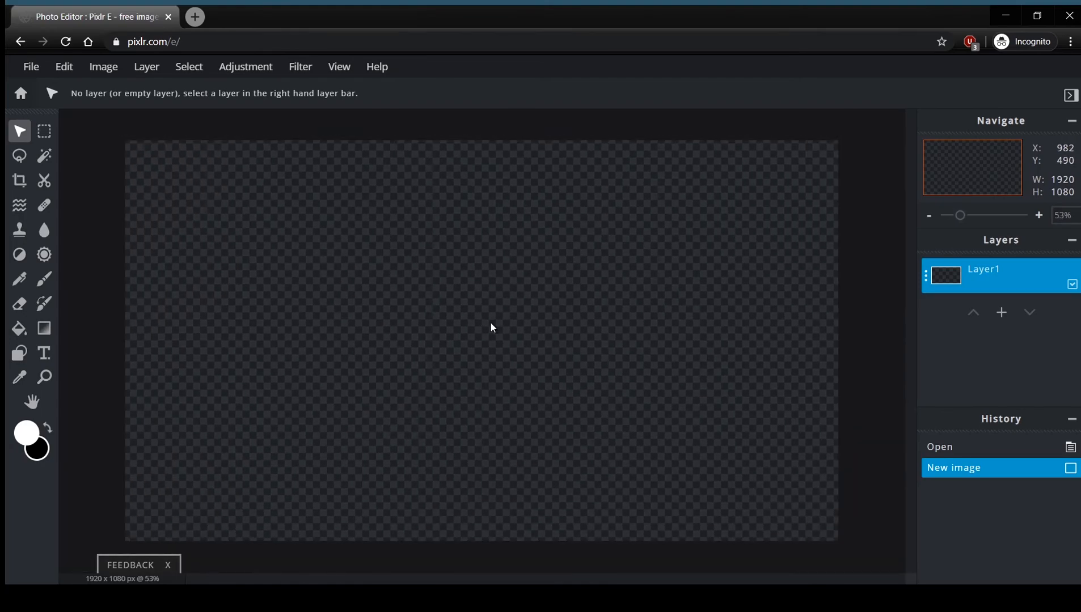
pyautogui.scroll(-1, 491, 323)
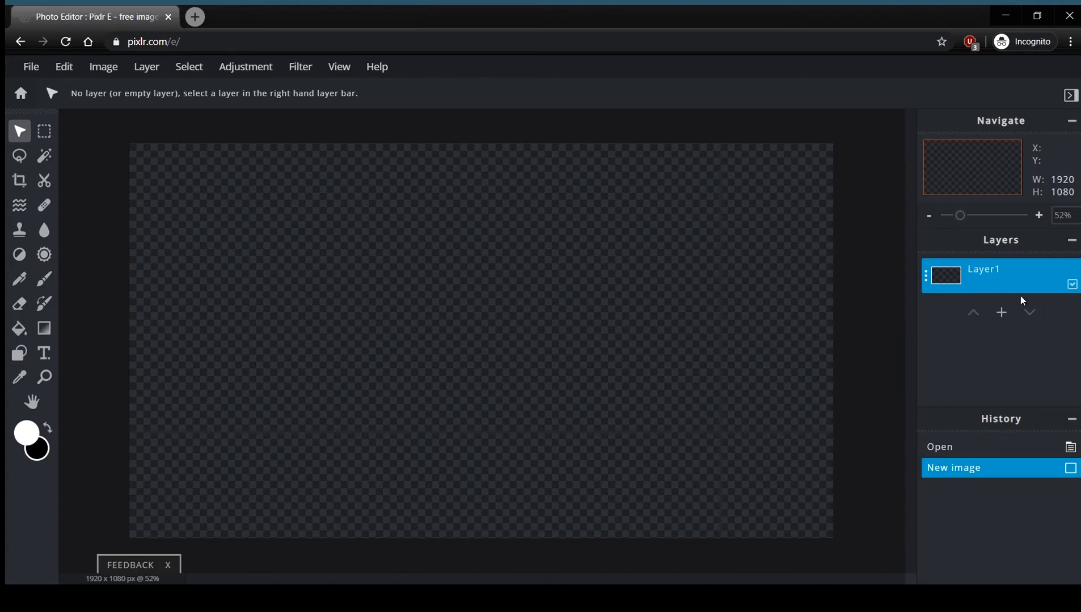
pyautogui.moveTo(959, 218); pyautogui.dragTo(956, 224)
pyautogui.moveTo(964, 224)
pyautogui.mouseDown()
pyautogui.moveTo(1004, 226)
pyautogui.moveTo(985, 227)
pyautogui.mouseUp()
pyautogui.moveTo(969, 170)
pyautogui.mouseDown()
pyautogui.moveTo(984, 154)
pyautogui.moveTo(967, 173)
pyautogui.moveTo(948, 162)
pyautogui.moveTo(971, 176)
pyautogui.mouseUp()
pyautogui.moveTo(986, 221); pyautogui.dragTo(957, 225)
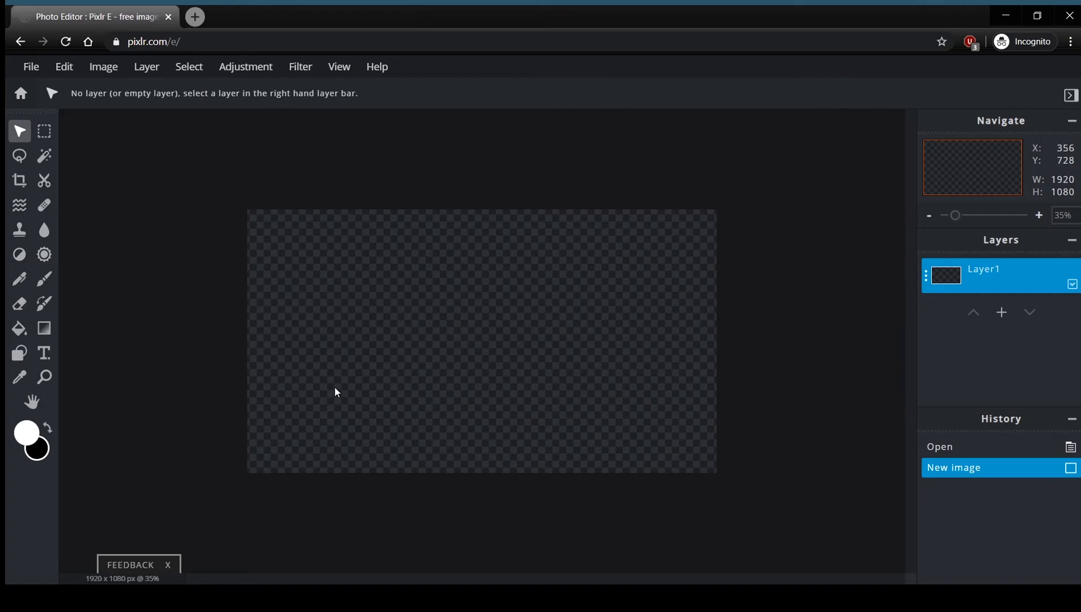
# - Open group-photo.jpg from the computer and close the blank Untitled document
pyautogui.click(29, 67)
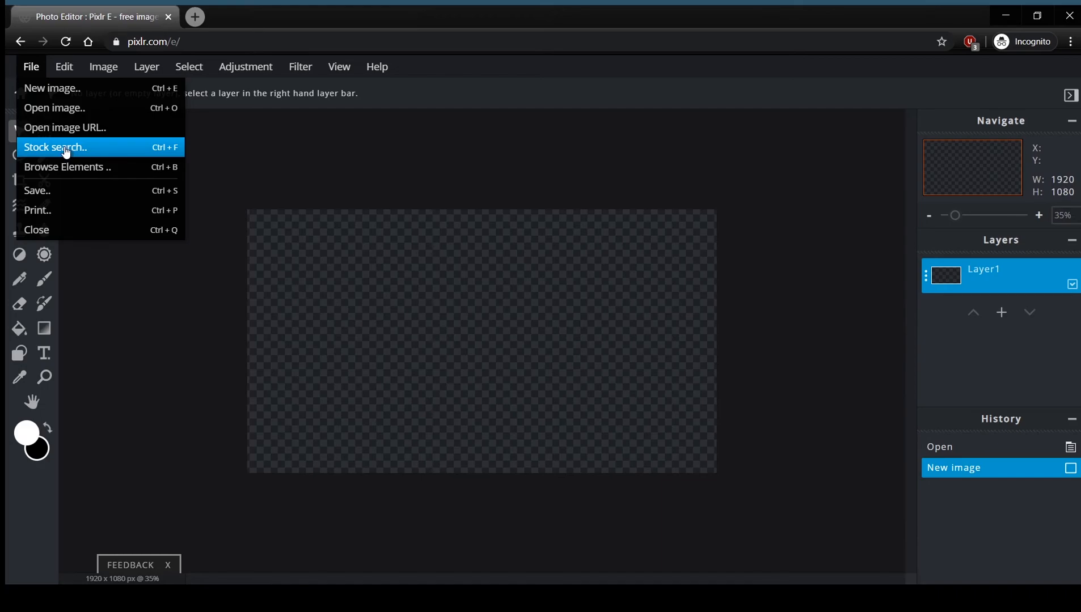
pyautogui.click(53, 108)
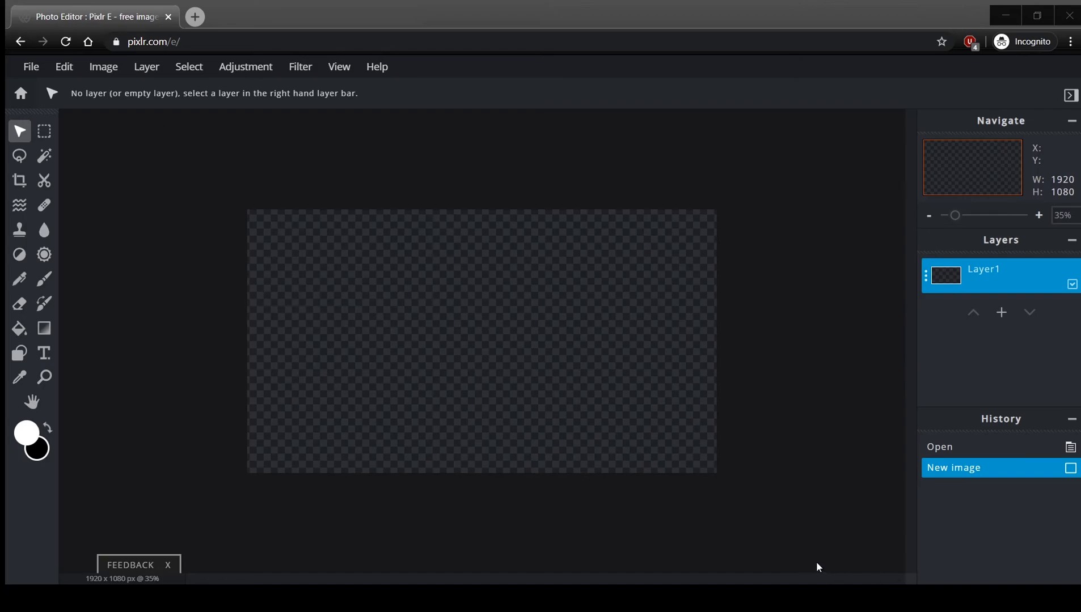
pyautogui.click(831, 565)
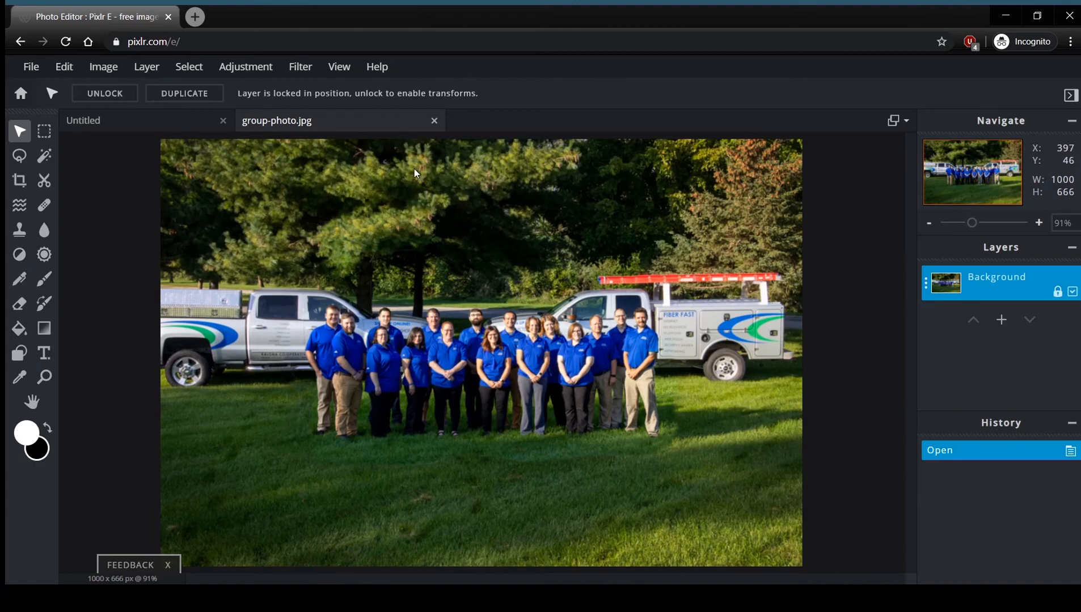
pyautogui.click(223, 120)
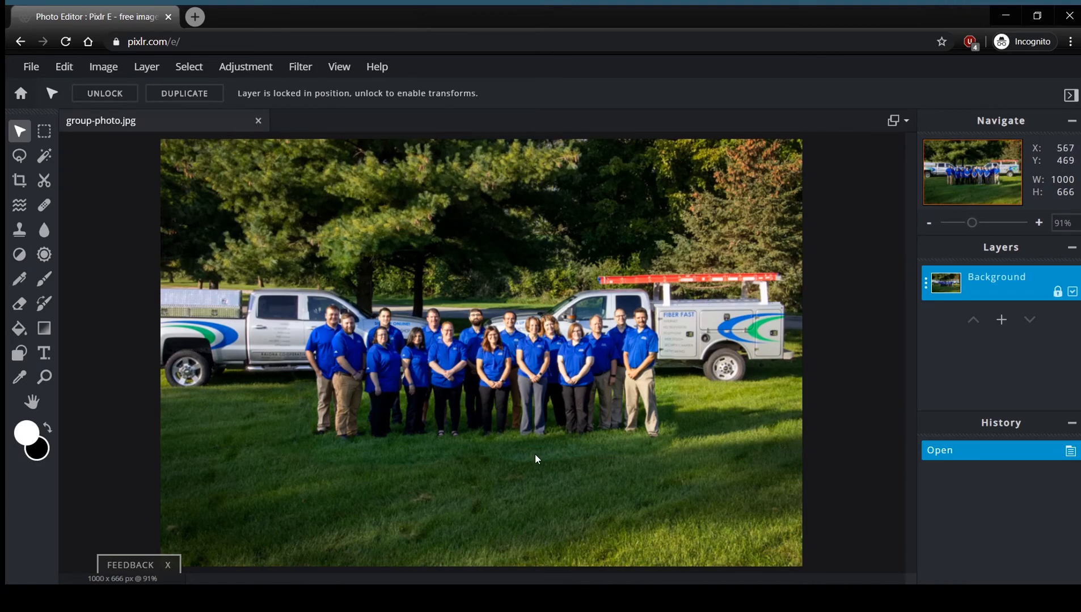
# - Draw a rectangular marquee selection about 675 x 281 px around the group of people
pyautogui.scroll(-2, 505, 416)
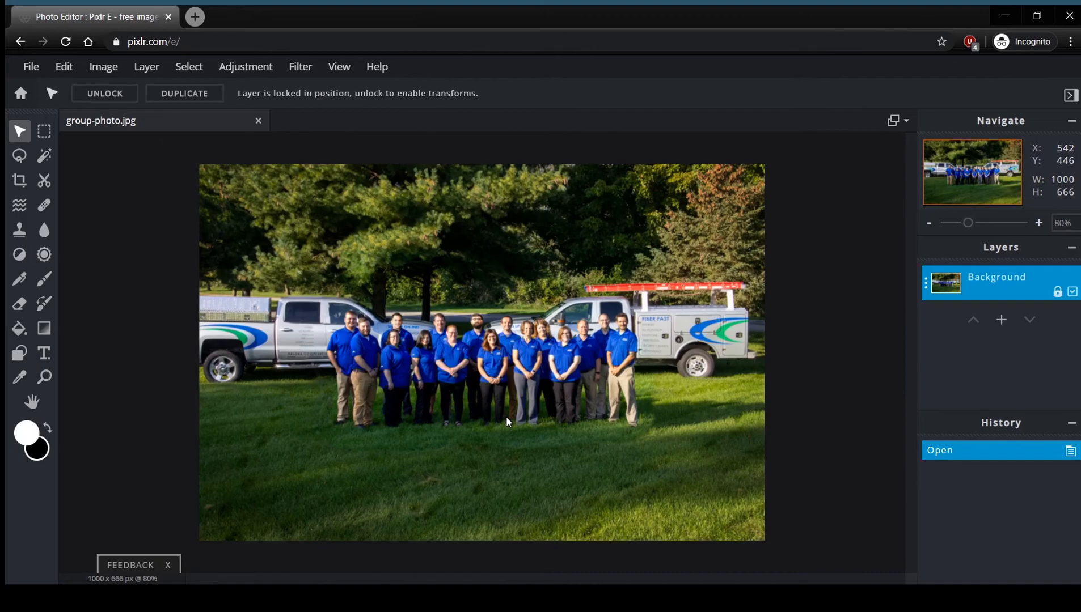
pyautogui.scroll(1, 506, 420)
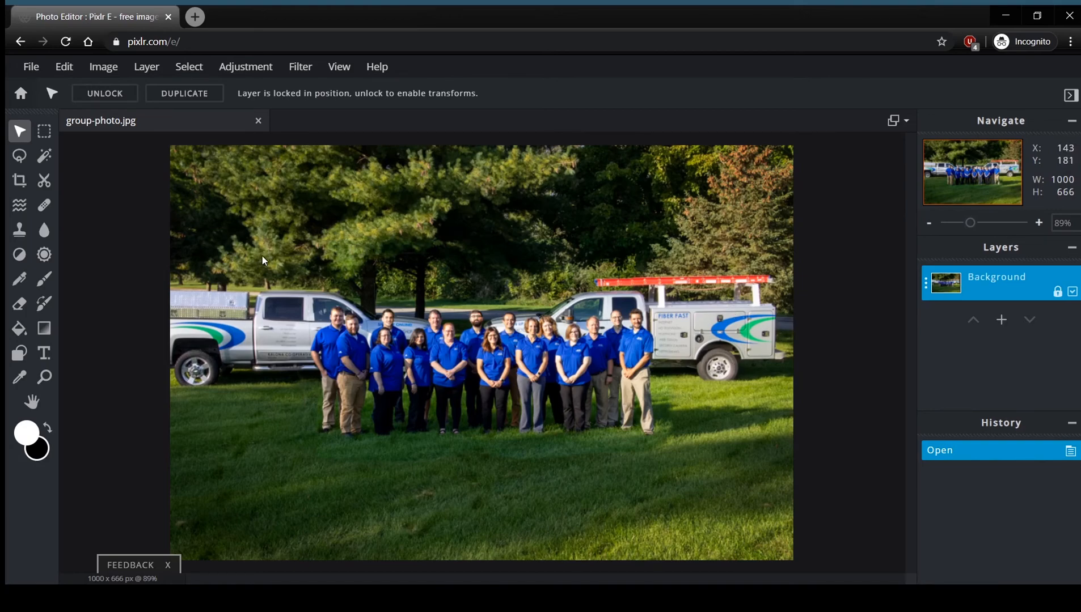
pyautogui.click(45, 139)
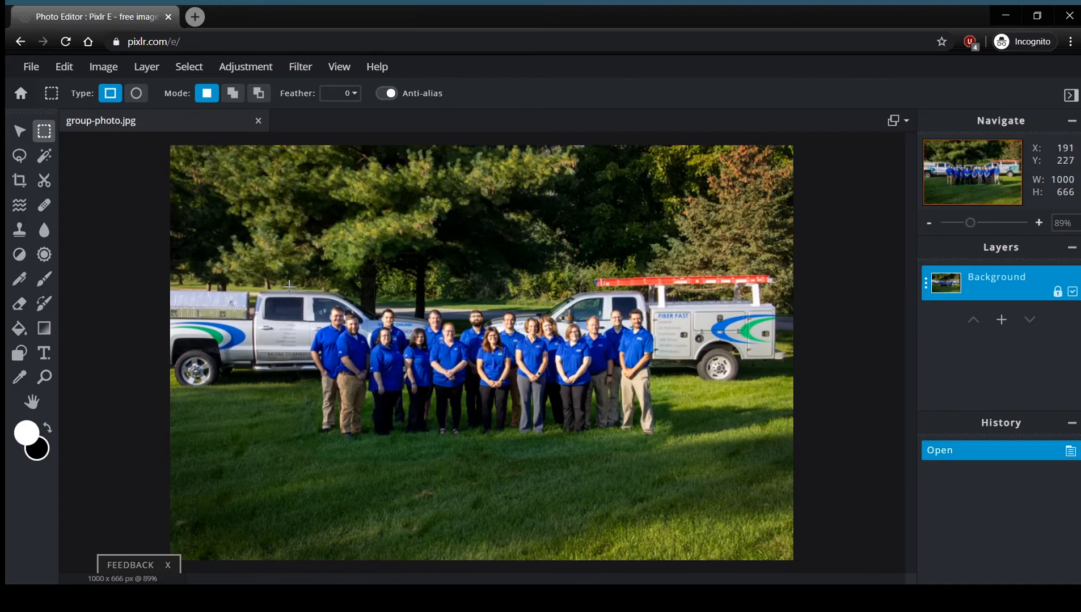
pyautogui.moveTo(281, 283); pyautogui.dragTo(702, 458)
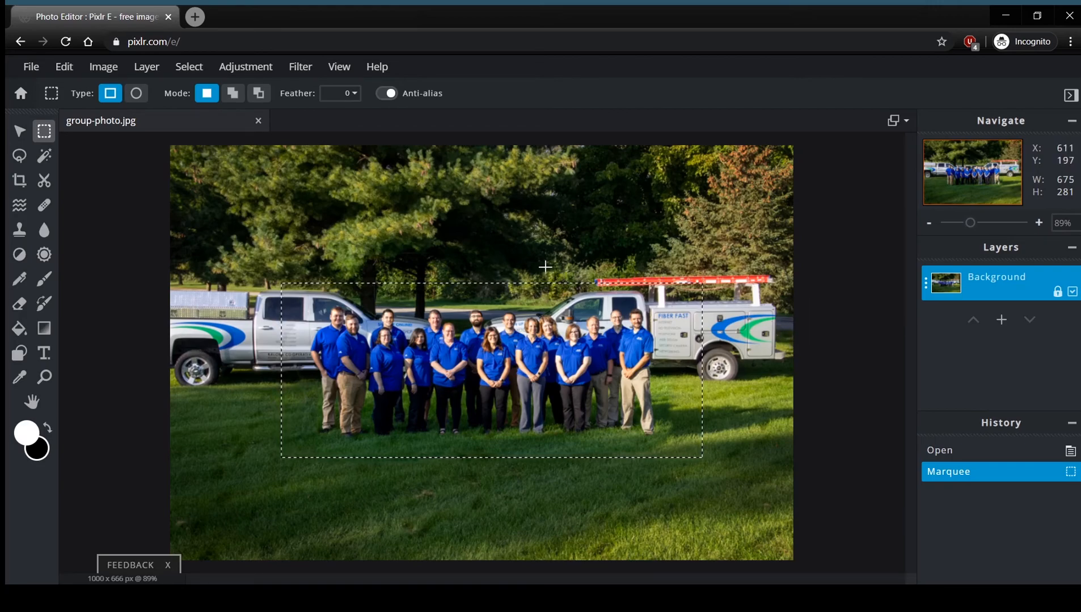
# - Try painting white brush strokes across the marquee-selected group and undo them
pyautogui.click(44, 278)
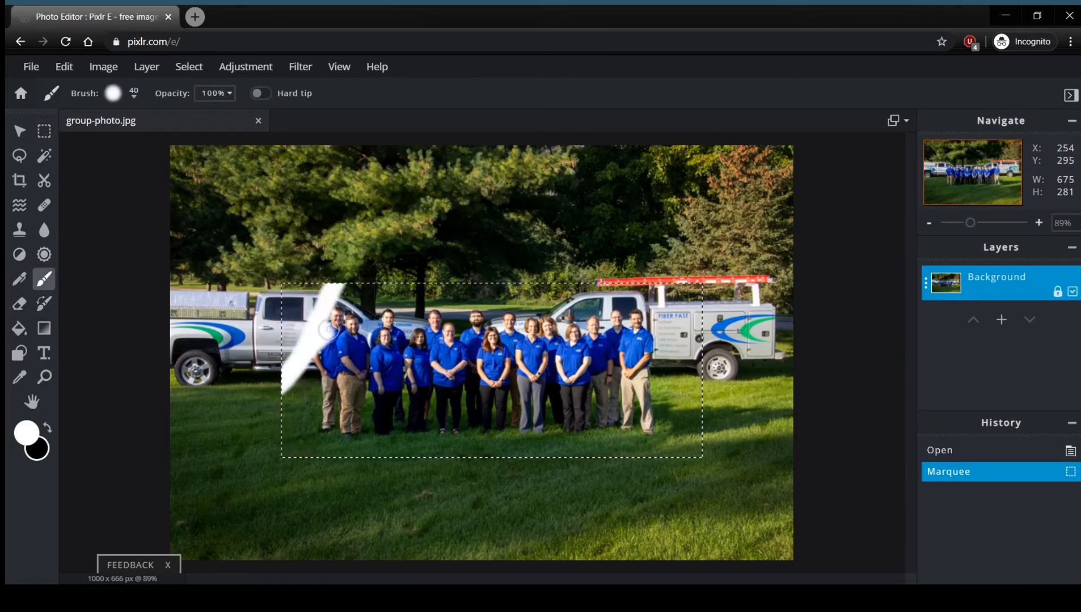
pyautogui.moveTo(513, 285)
pyautogui.mouseDown()
pyautogui.moveTo(546, 295)
pyautogui.moveTo(399, 476)
pyautogui.moveTo(660, 237)
pyautogui.moveTo(642, 337)
pyautogui.moveTo(586, 469)
pyautogui.moveTo(619, 369)
pyautogui.moveTo(673, 281)
pyautogui.moveTo(641, 496)
pyautogui.mouseUp()
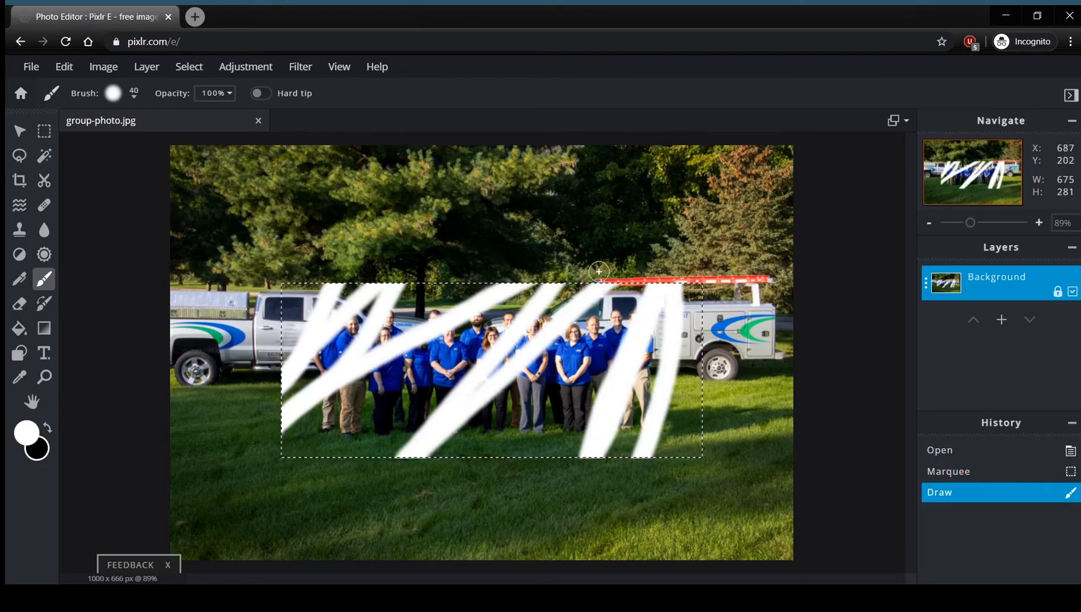
pyautogui.hotkey('ctrl', 'z')
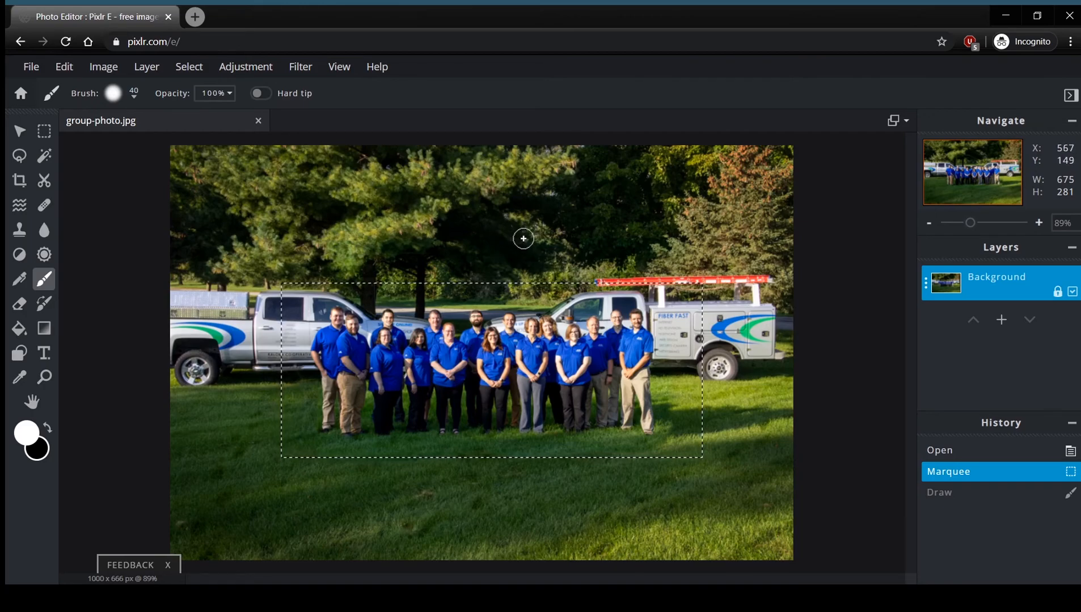
# - Deselect the rectangular marquee around the group
pyautogui.press('ctrl')
pyautogui.hotkey('ctrl', 'd')
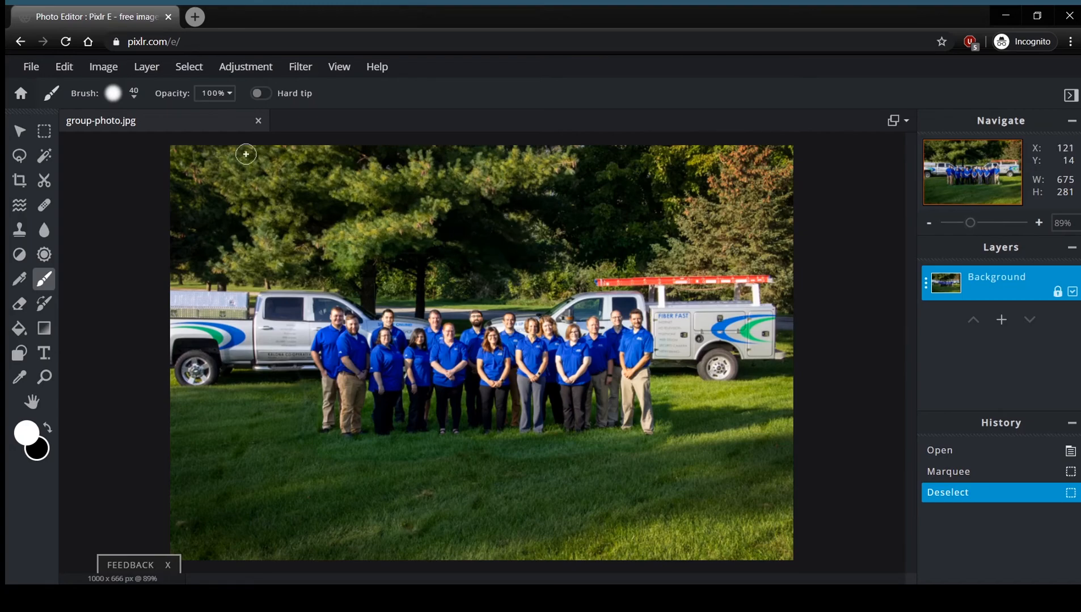
pyautogui.click(185, 69)
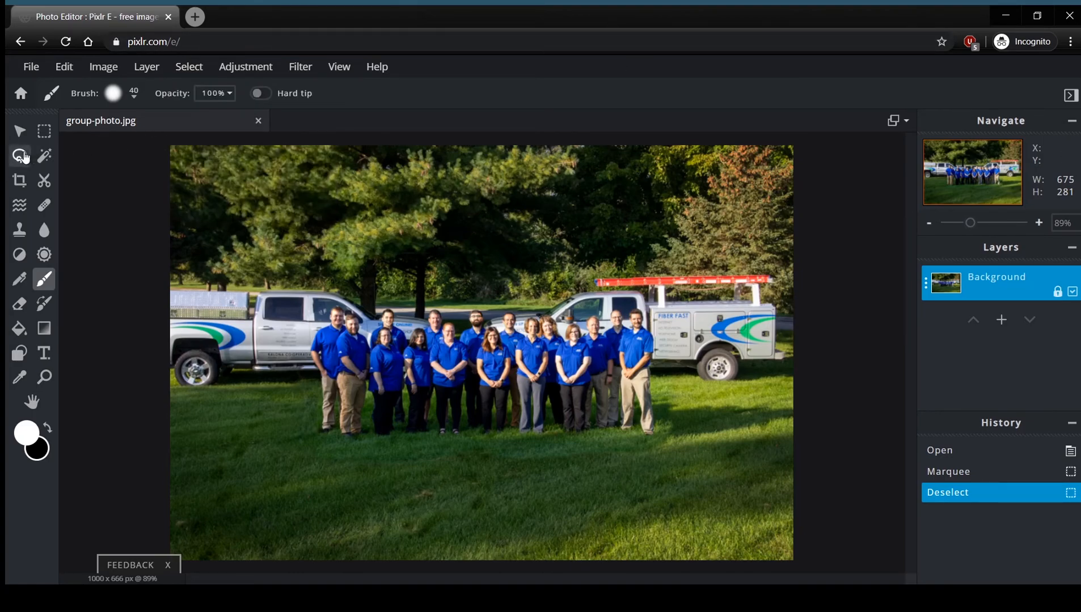
# - Draw a freehand lasso selection about 668 x 340 px around the group of people
pyautogui.click(22, 157)
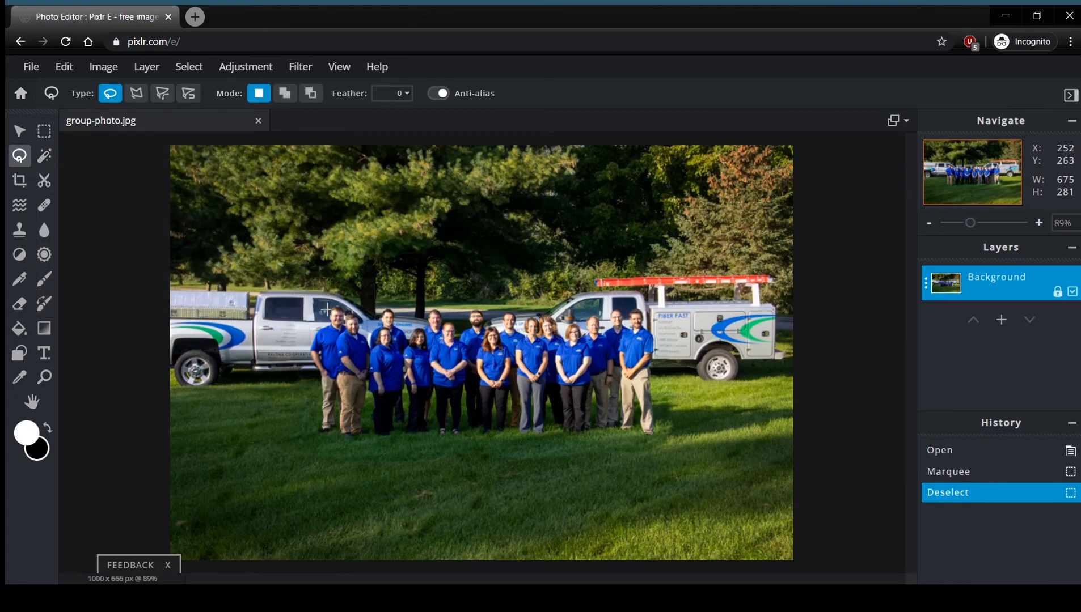
pyautogui.moveTo(325, 298)
pyautogui.mouseDown()
pyautogui.moveTo(293, 334)
pyautogui.moveTo(287, 388)
pyautogui.moveTo(298, 430)
pyautogui.moveTo(326, 458)
pyautogui.moveTo(531, 470)
pyautogui.moveTo(653, 456)
pyautogui.moveTo(695, 433)
pyautogui.moveTo(703, 388)
pyautogui.moveTo(659, 266)
pyautogui.moveTo(636, 259)
pyautogui.moveTo(579, 279)
pyautogui.moveTo(428, 275)
pyautogui.moveTo(309, 299)
pyautogui.mouseUp()
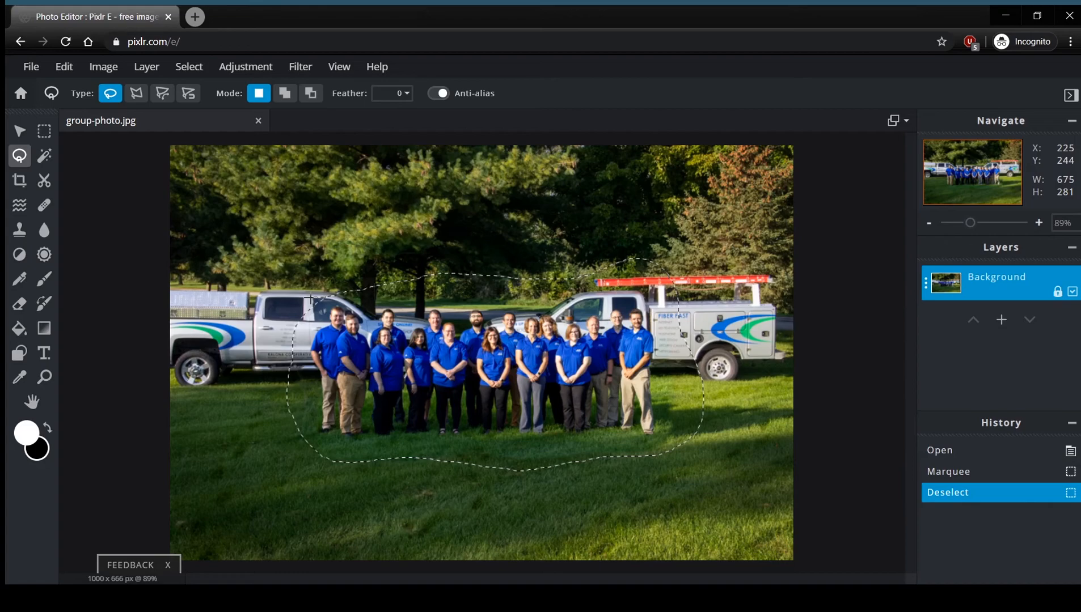
pyautogui.moveTo(309, 299); pyautogui.dragTo(310, 300)
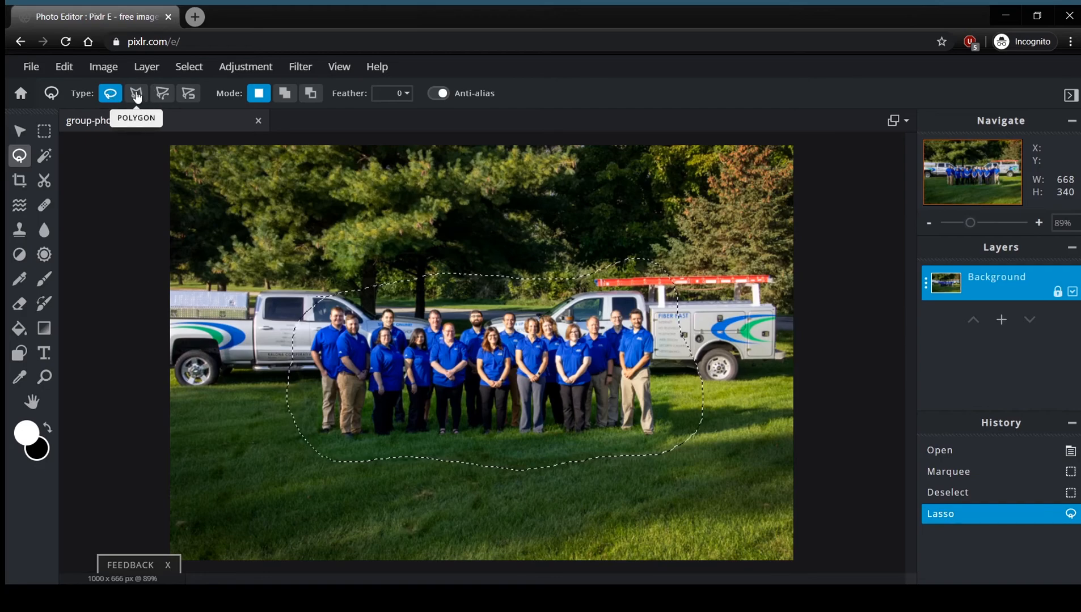
# - Outline the group with a polygon lasso selection about 752 x 375 px and deselect it
pyautogui.click(136, 95)
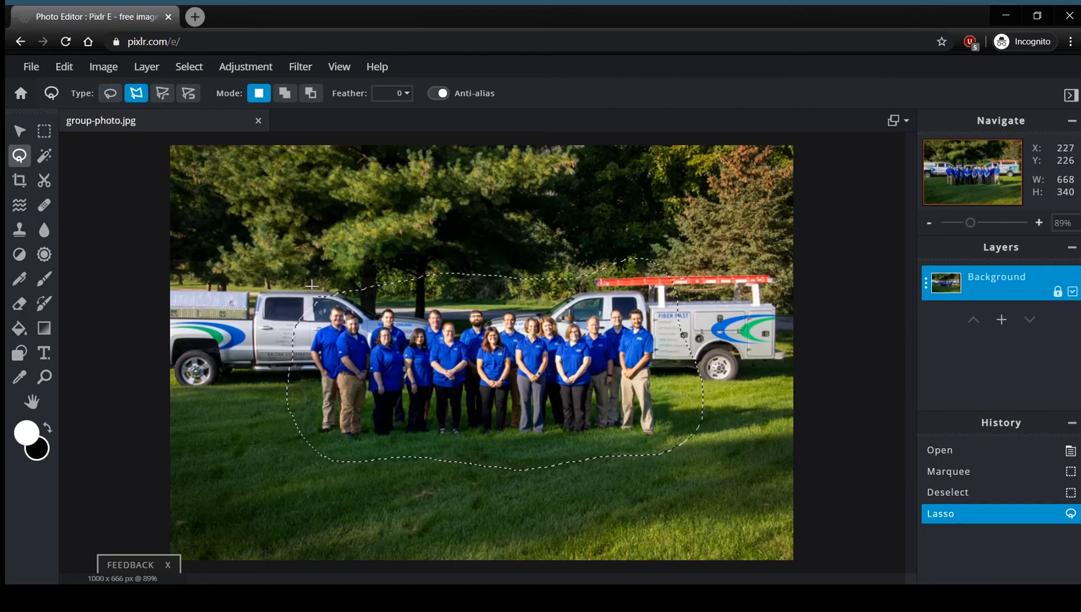
pyautogui.click(312, 284)
pyautogui.click(254, 317)
pyautogui.click(320, 450)
pyautogui.click(424, 452)
pyautogui.click(582, 486)
pyautogui.click(633, 441)
pyautogui.click(719, 439)
pyautogui.click(687, 278)
pyautogui.click(535, 254)
pyautogui.click(436, 292)
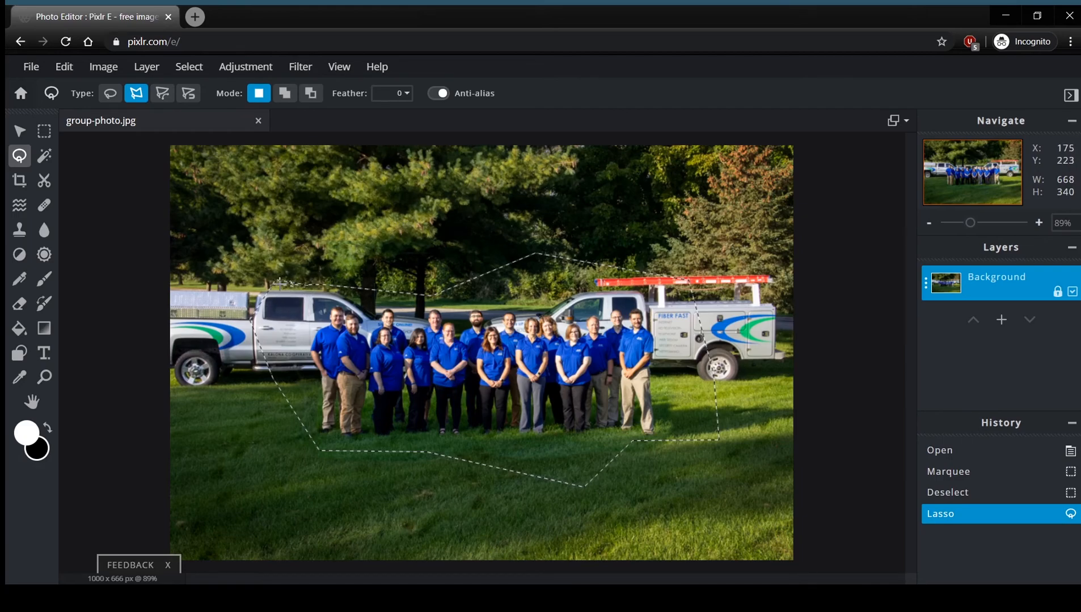
pyautogui.click(280, 282)
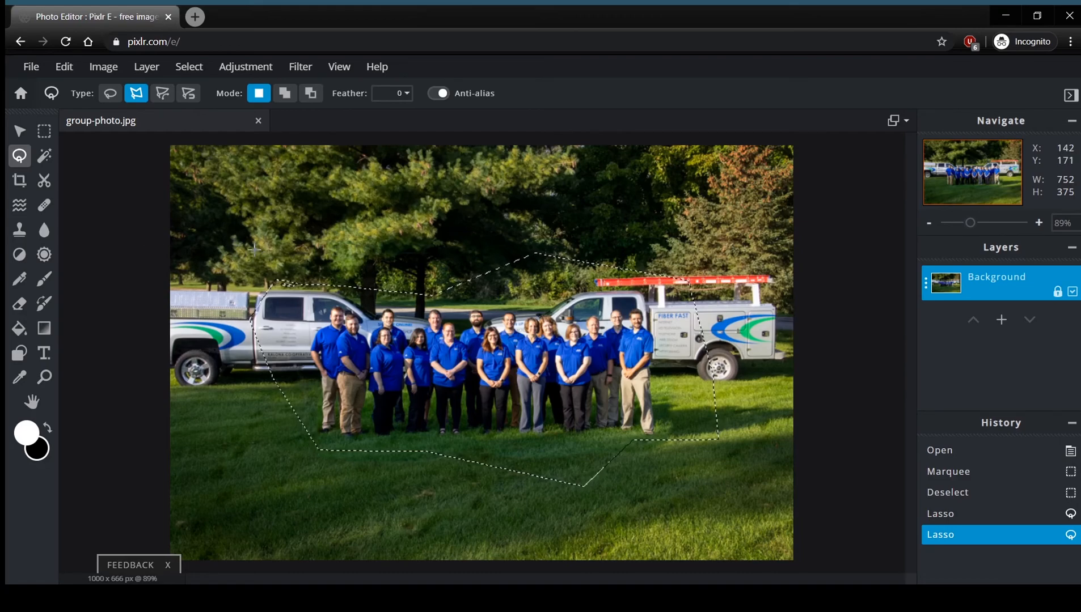
pyautogui.hotkey('ctrl', 'd')
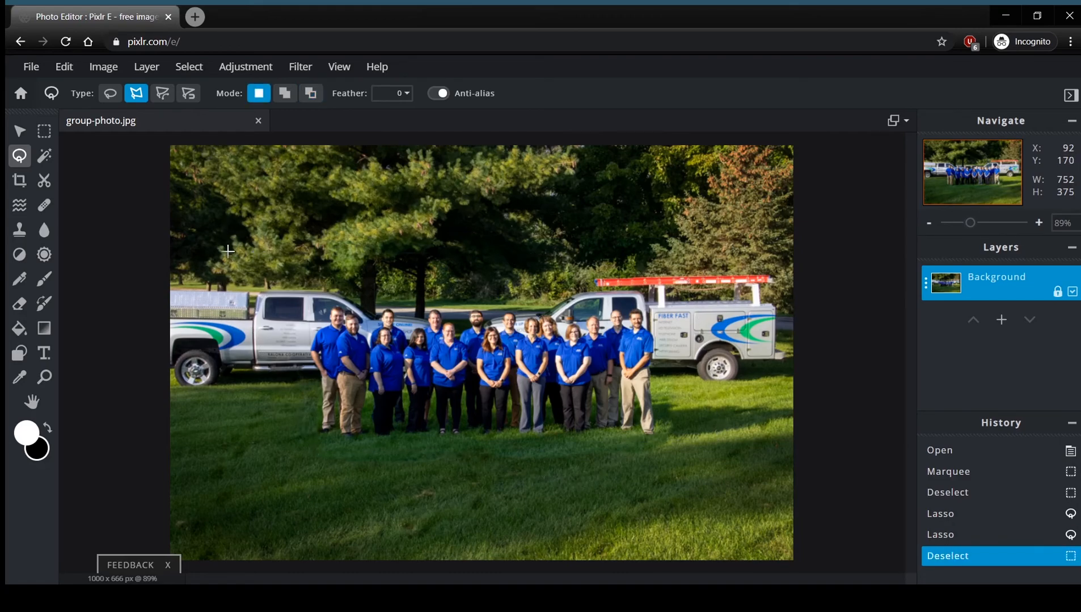
# - Select the blue swoosh on the side of the left truck with the Magic Wand
pyautogui.click(48, 163)
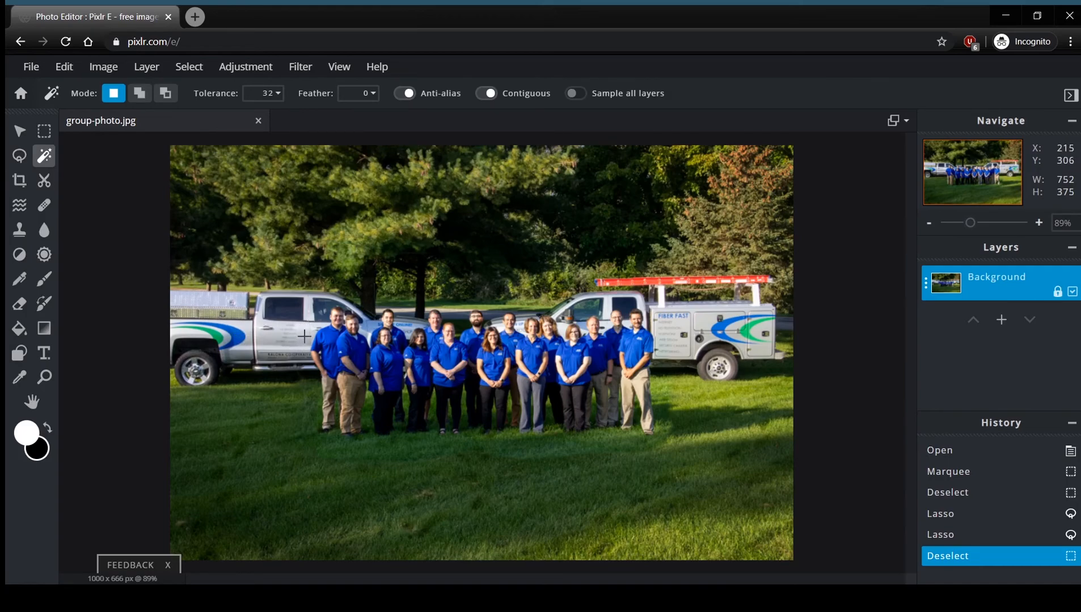
pyautogui.scroll(2, 278, 342)
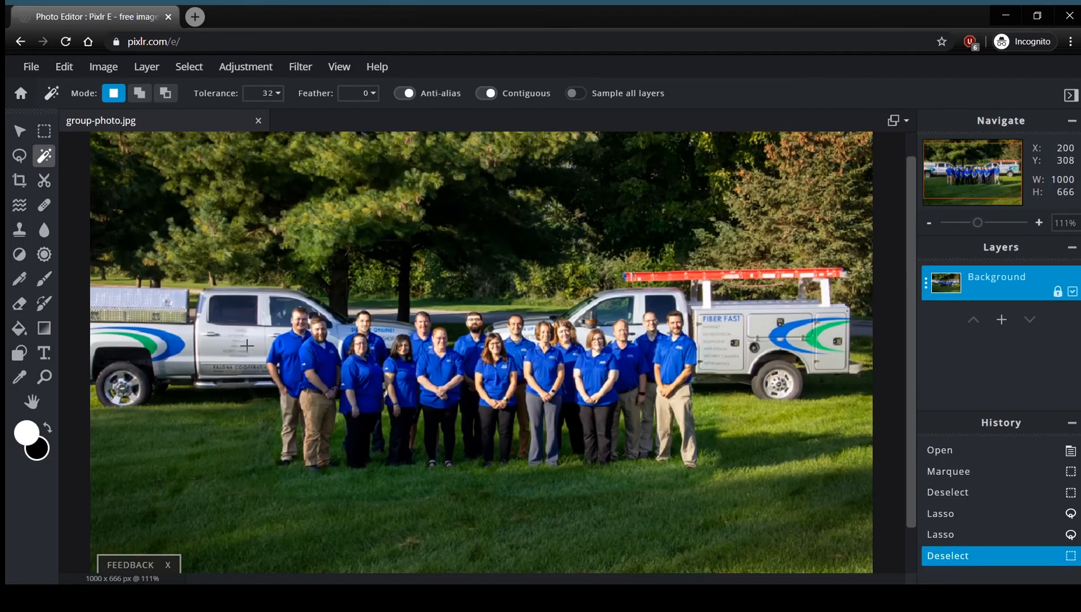
pyautogui.scroll(2, 221, 346)
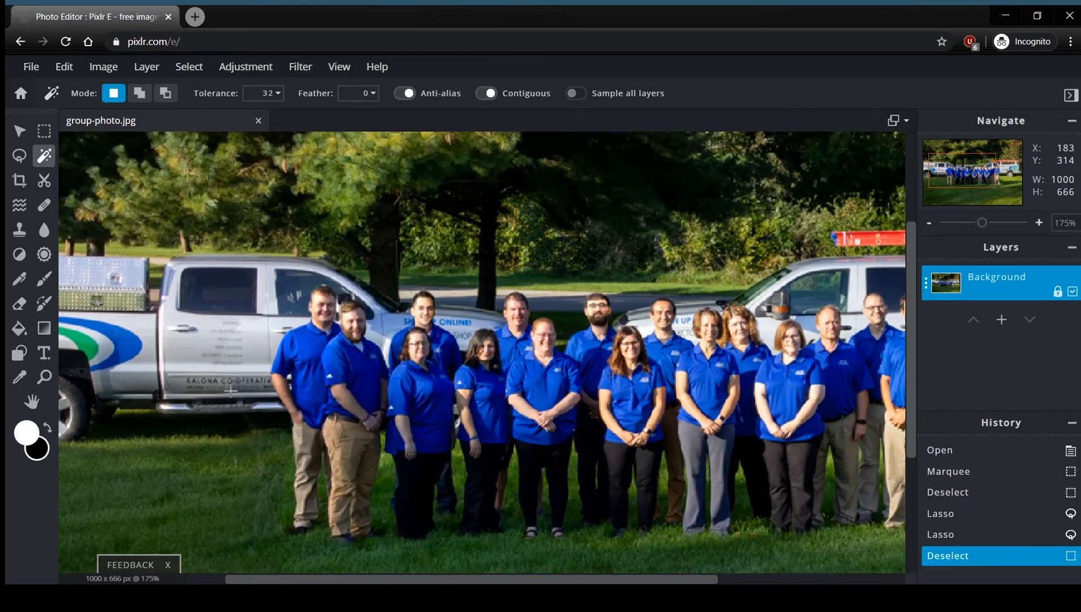
pyautogui.moveTo(344, 579); pyautogui.dragTo(306, 579)
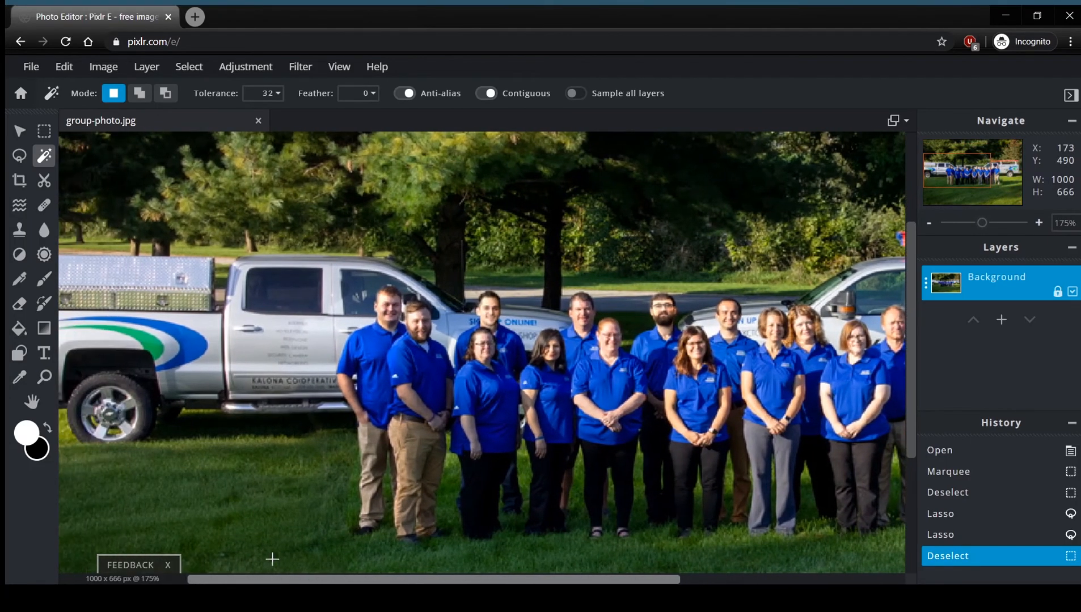
pyautogui.click(191, 349)
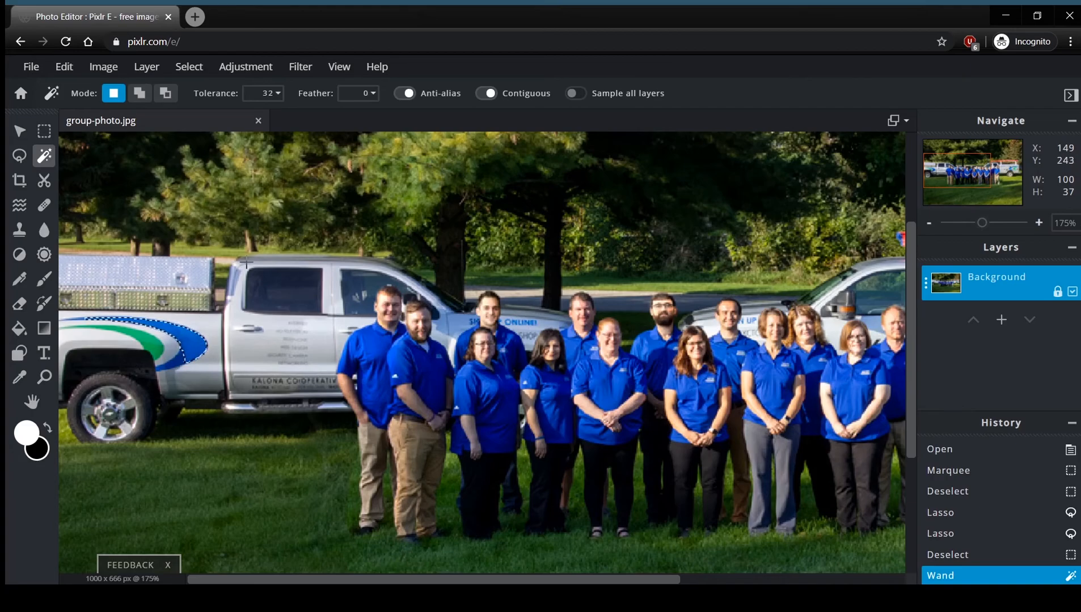
# - Set the Magic Wand tolerance to 60
pyautogui.click(278, 93)
pyautogui.moveTo(181, 121); pyautogui.dragTo(191, 124)
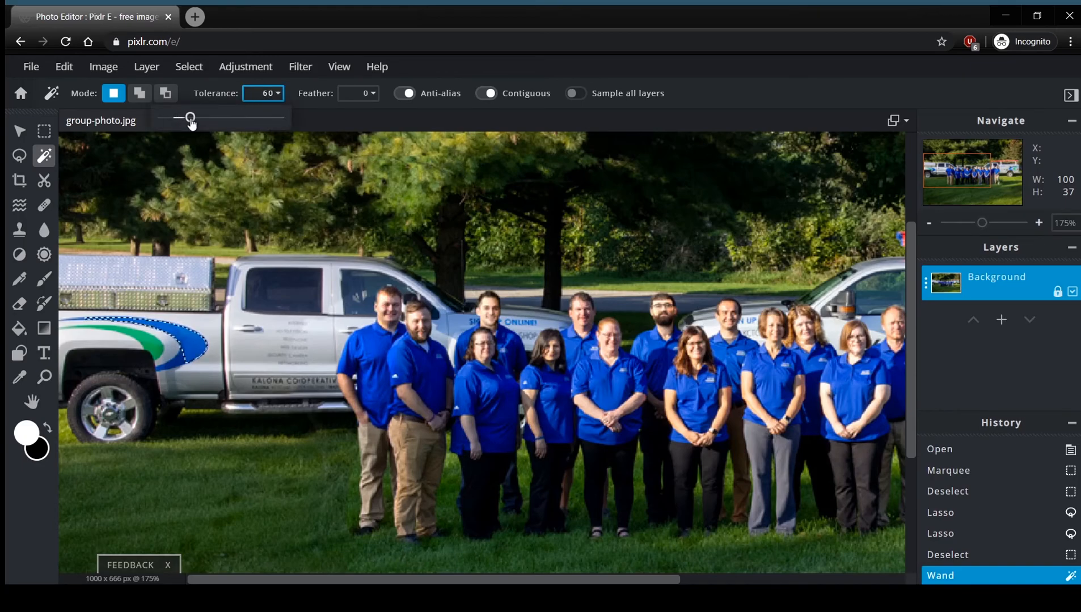
pyautogui.click(444, 60)
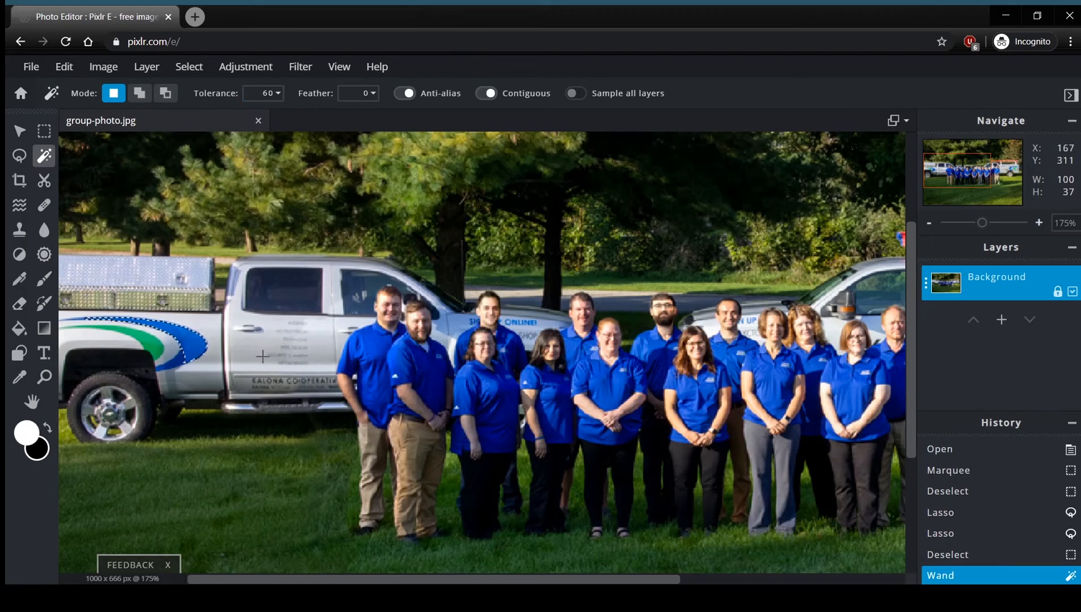
# - Reselect the blue swoosh on the left truck with the Magic Wand at tolerance 60 and deselect it
pyautogui.hotkey('ctrl', 'd')
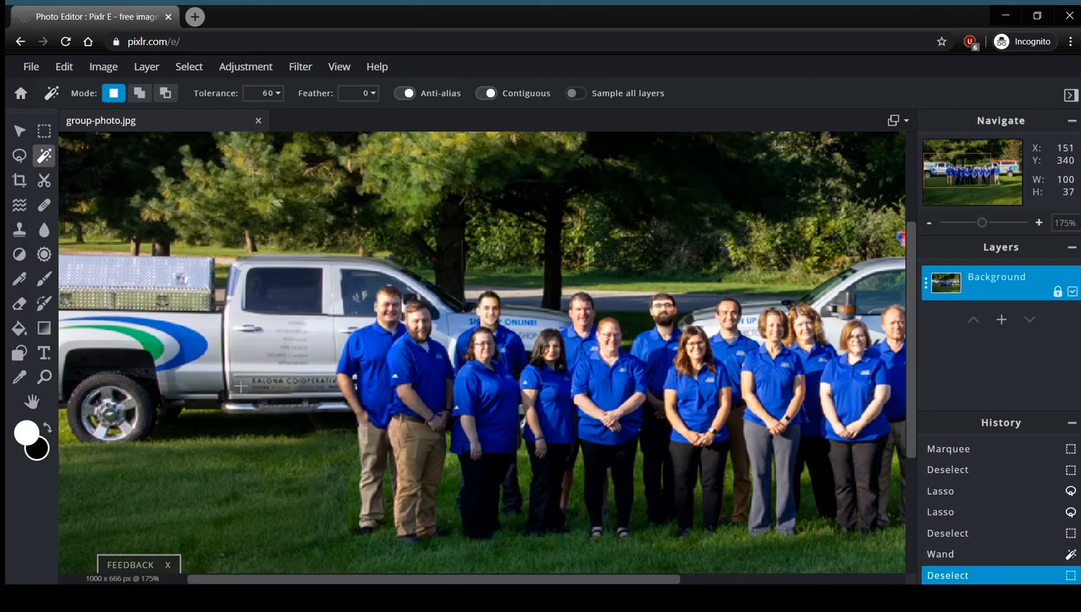
pyautogui.click(191, 356)
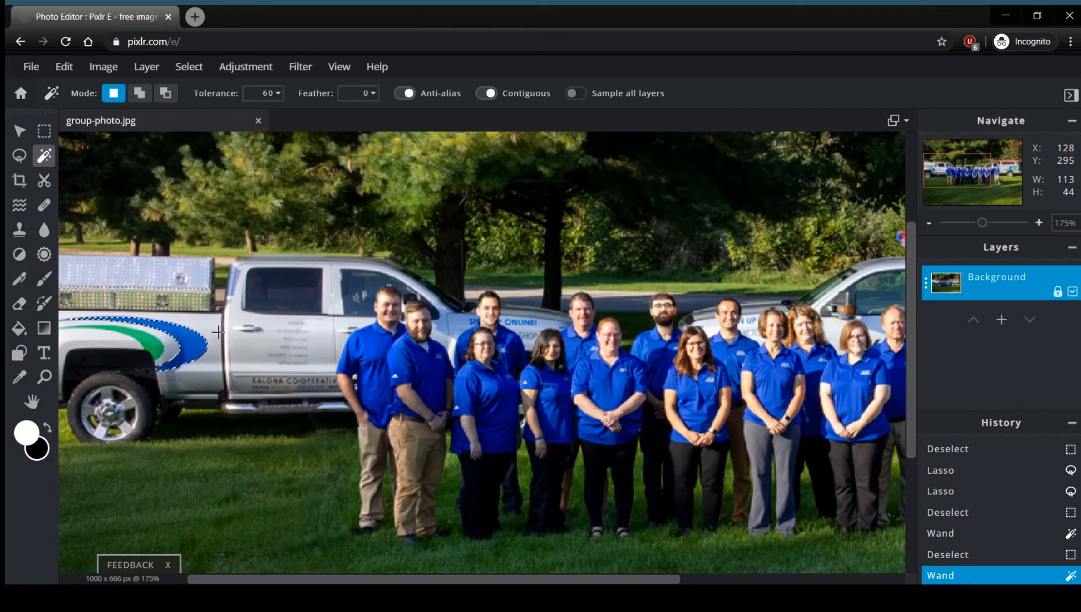
pyautogui.hotkey('ctrl', 'd')
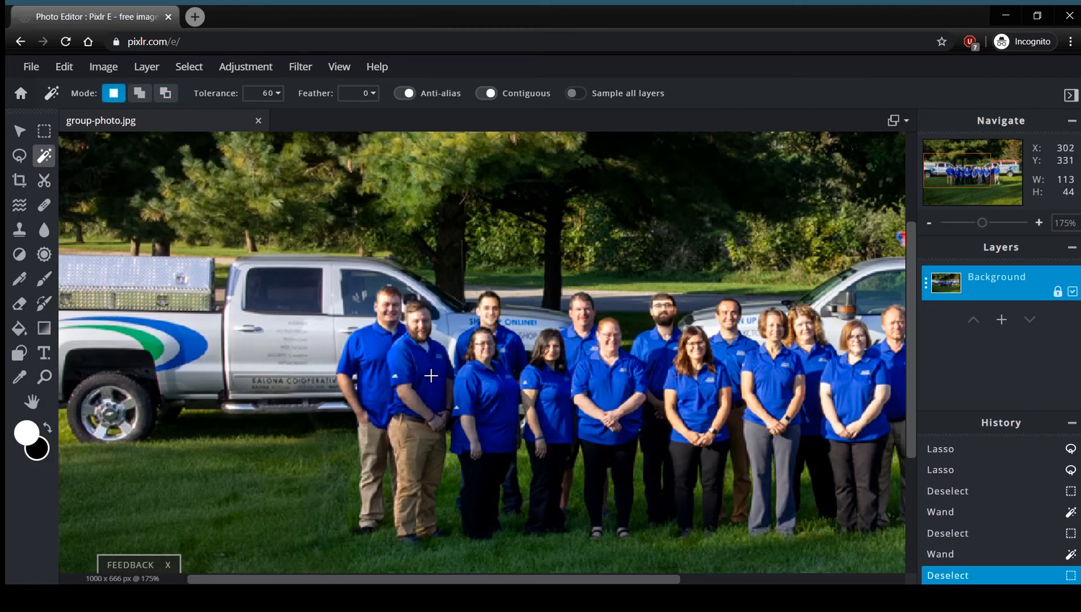
# - Crop the photo on all four sides to about 871 x 461 px around the group and undo the crop
pyautogui.hotkey('ctrl', '0')
pyautogui.scroll(1, 441, 349)
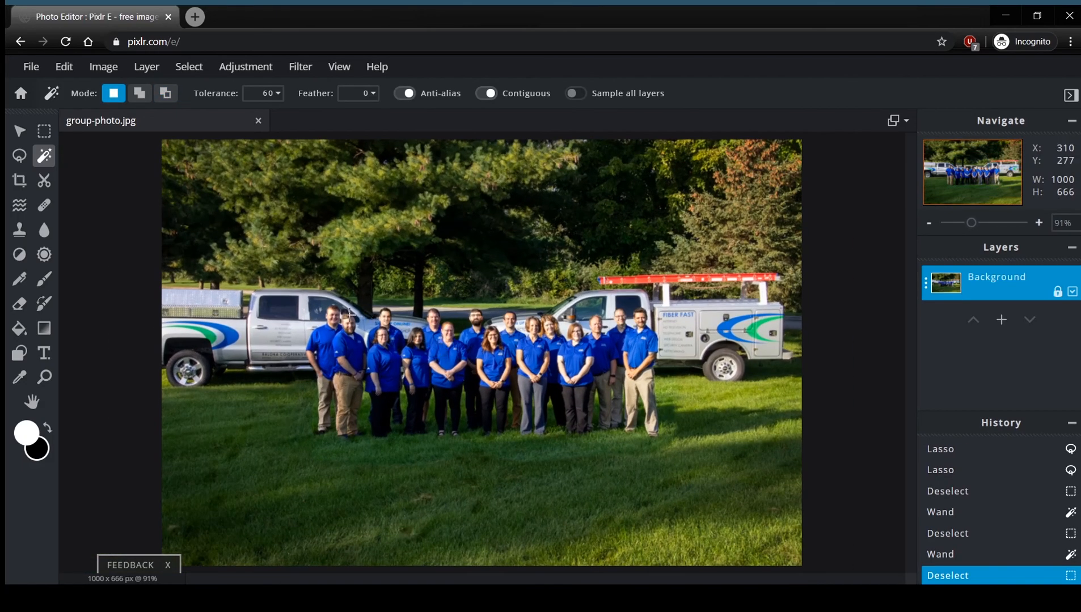
pyautogui.click(21, 181)
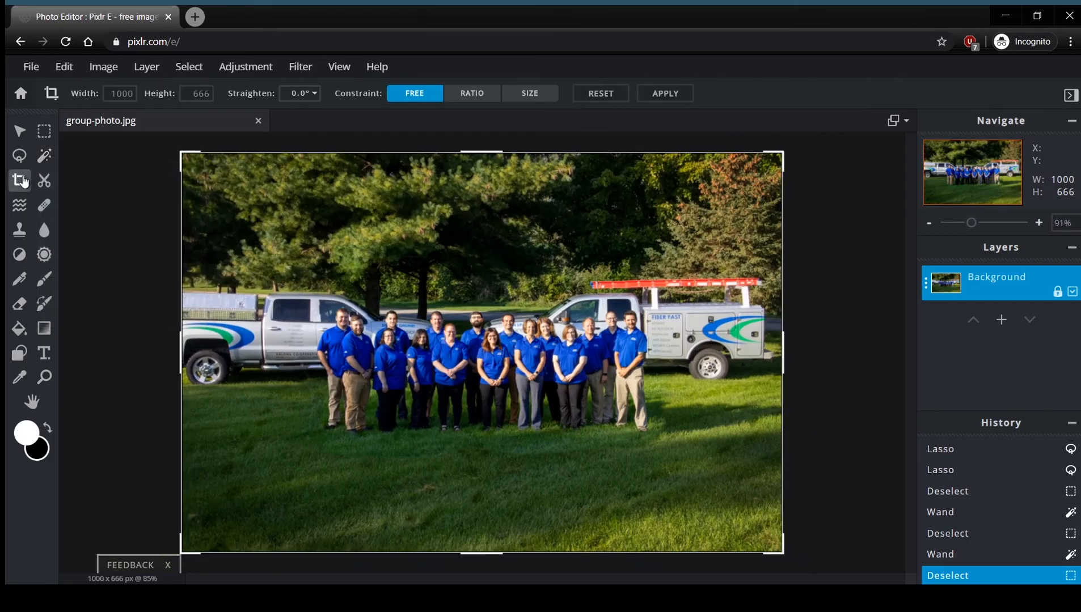
pyautogui.moveTo(482, 152); pyautogui.dragTo(482, 209)
pyautogui.moveTo(477, 541); pyautogui.dragTo(476, 488)
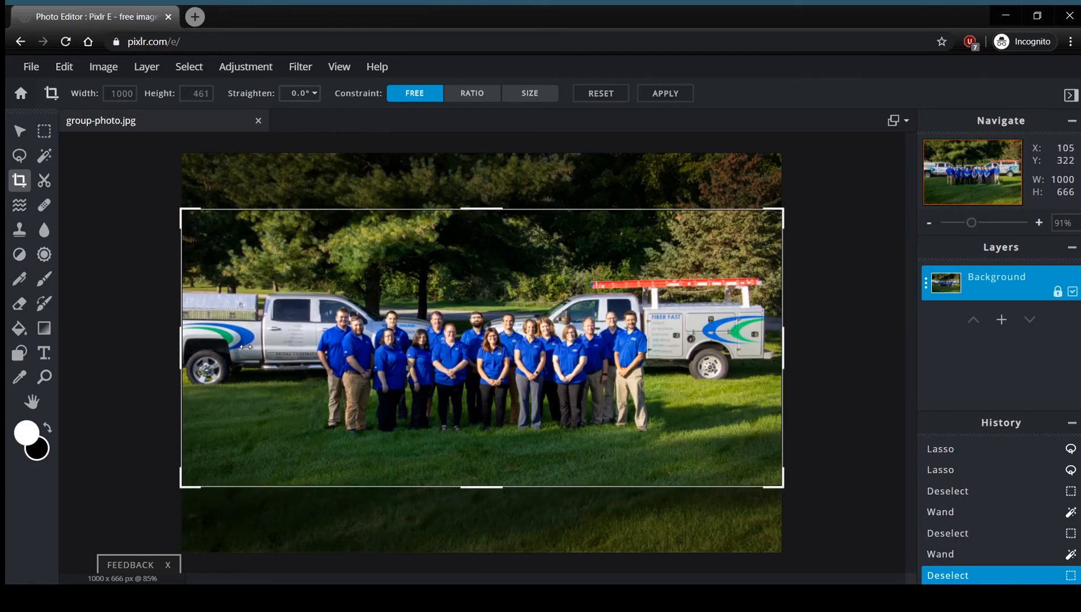
pyautogui.moveTo(179, 344); pyautogui.dragTo(204, 344)
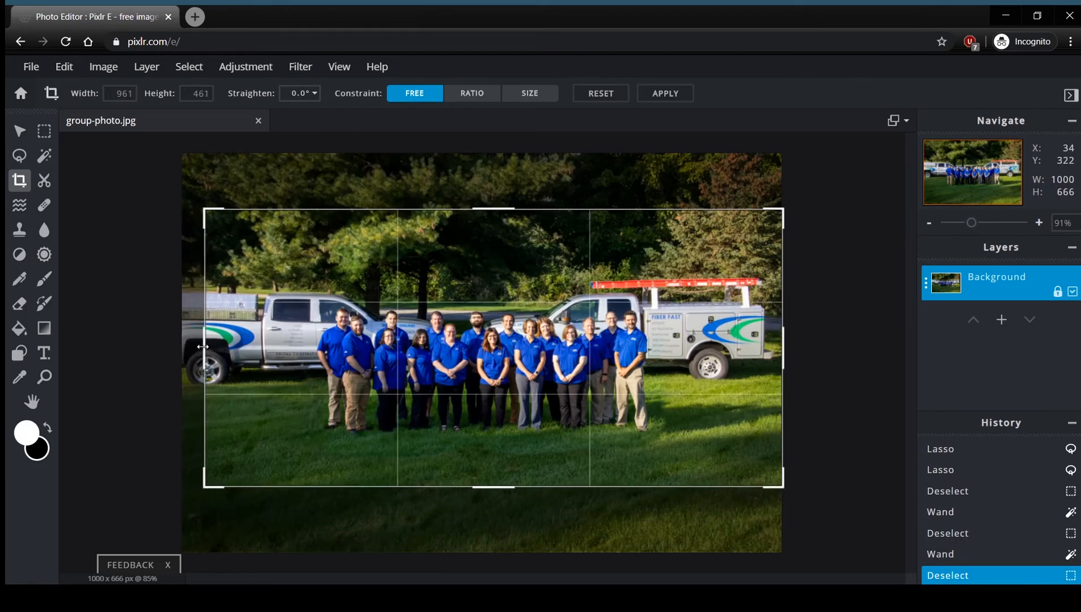
pyautogui.moveTo(788, 331); pyautogui.dragTo(719, 332)
pyautogui.press('Return')
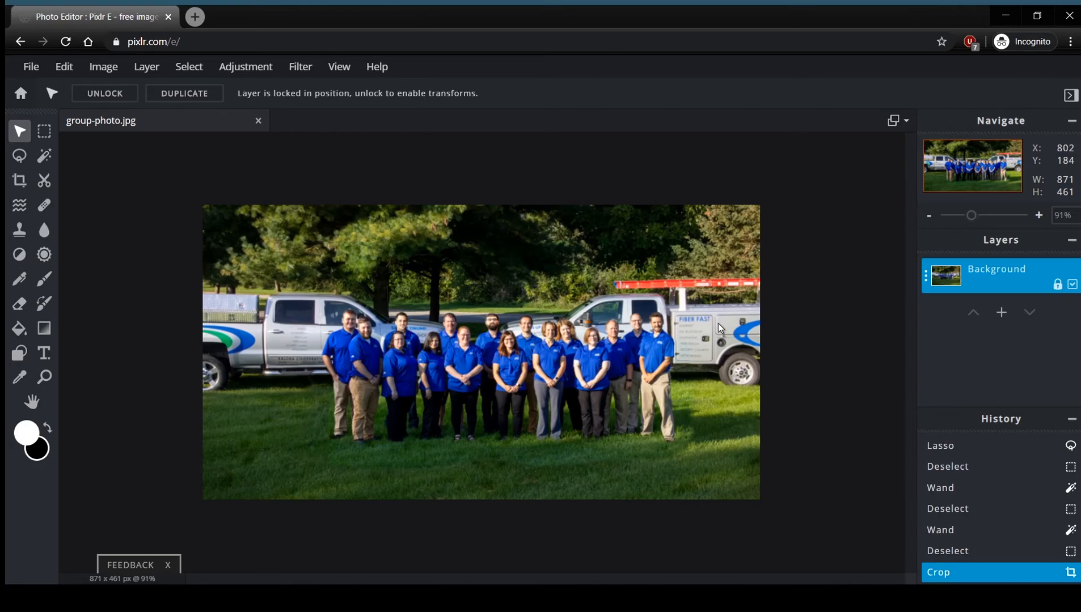
pyautogui.hotkey('ctrl', 'z')
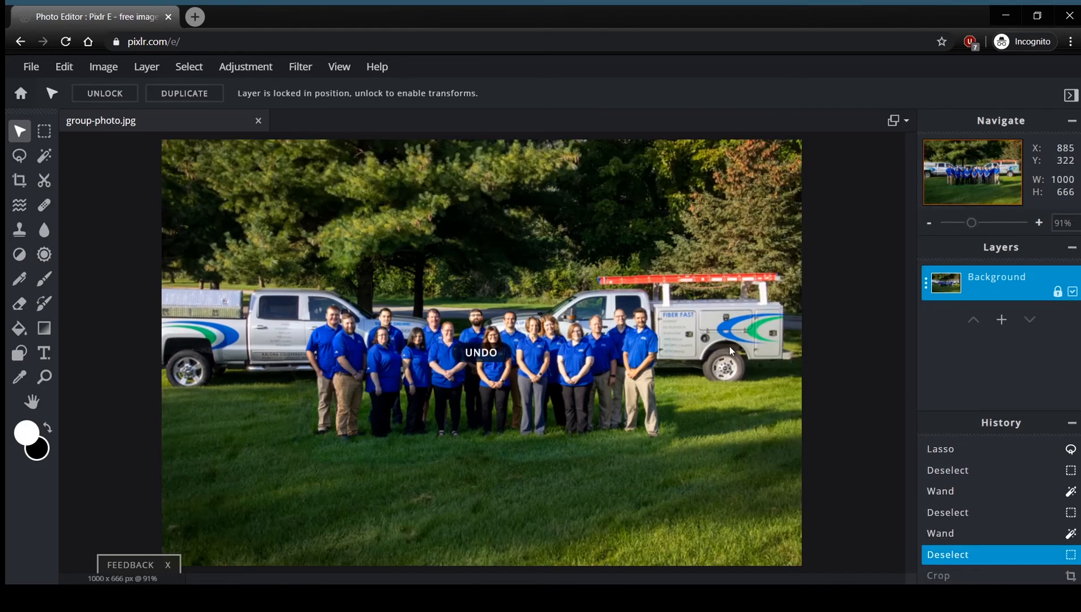
# - Cut out a rectangle around the group with the Cutout shape tool and try subtracting rectangular areas above it
pyautogui.click(45, 183)
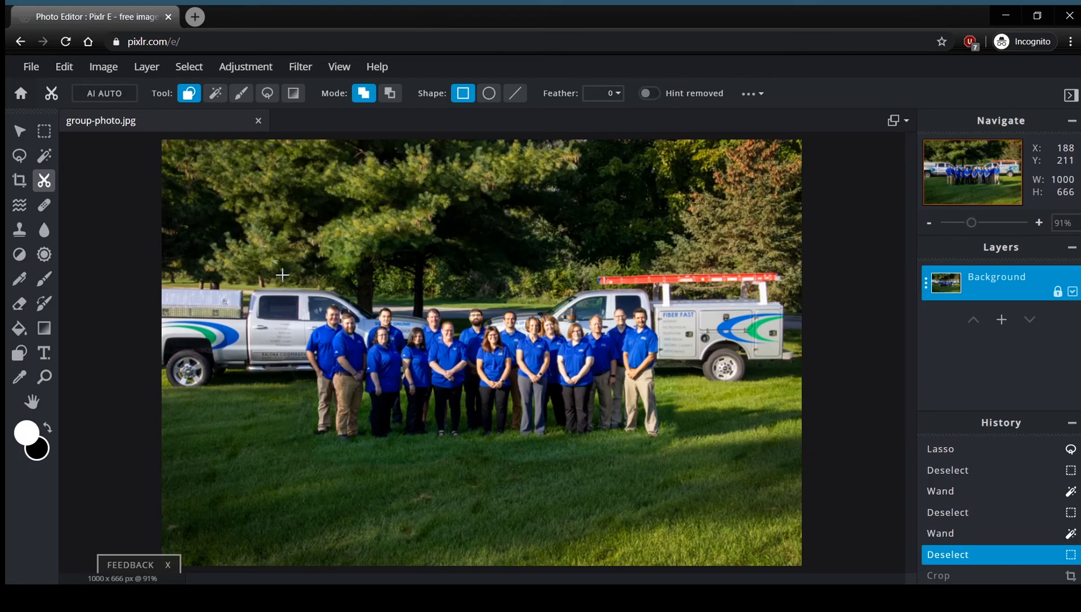
pyautogui.moveTo(358, 350)
pyautogui.mouseDown()
pyautogui.moveTo(480, 421)
pyautogui.moveTo(720, 474)
pyautogui.mouseUp()
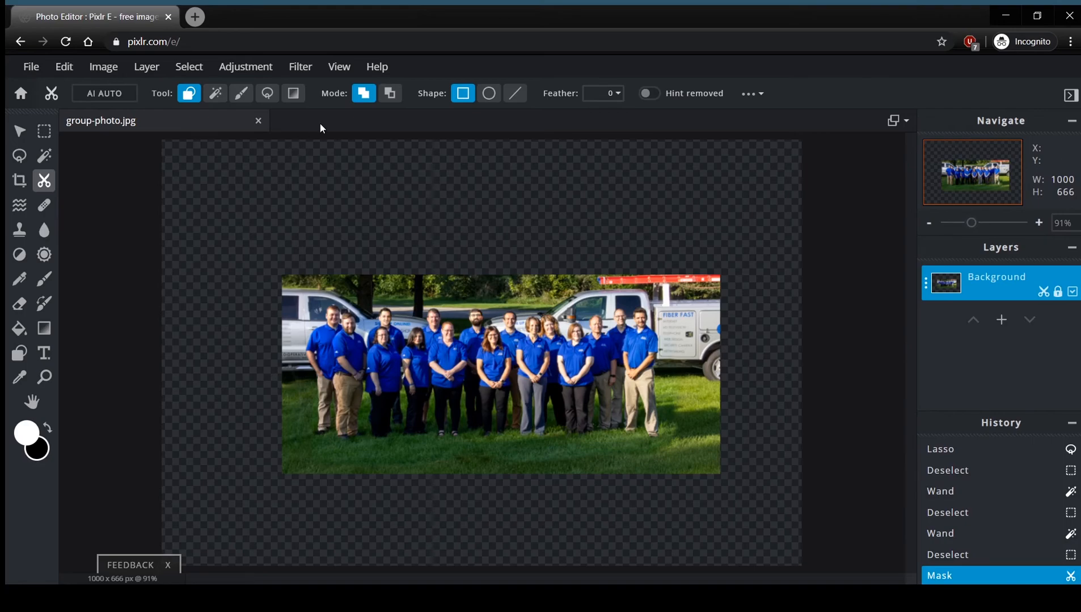
pyautogui.click(393, 97)
pyautogui.moveTo(403, 191); pyautogui.dragTo(485, 258)
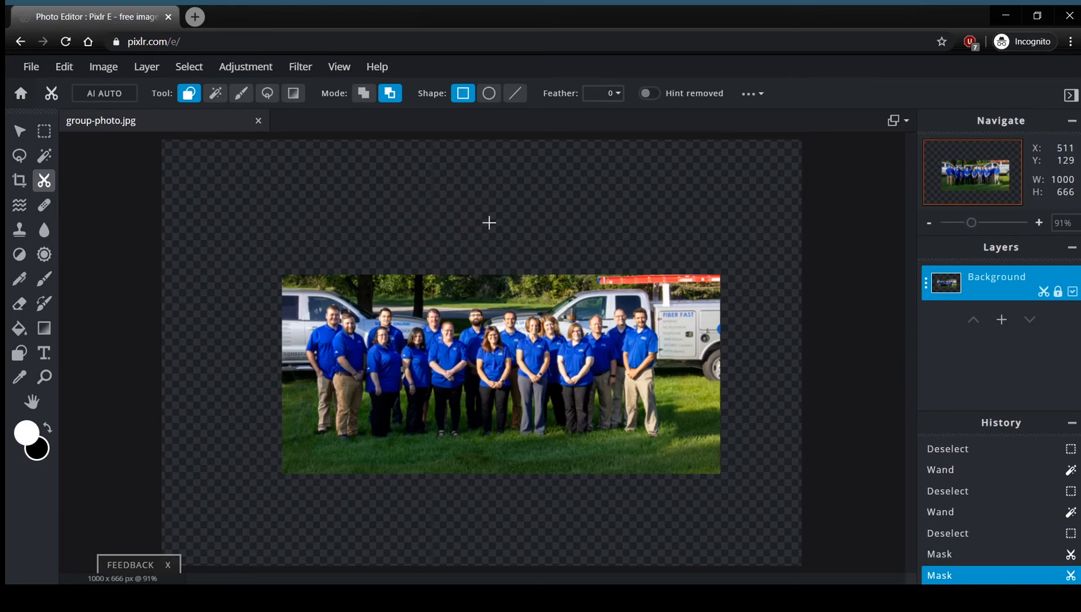
pyautogui.moveTo(563, 290); pyautogui.dragTo(563, 290)
# - Add a wide rectangle and a small separate square of the trees above the group to the cutout mask
pyautogui.click(364, 97)
pyautogui.moveTo(458, 234); pyautogui.dragTo(611, 308)
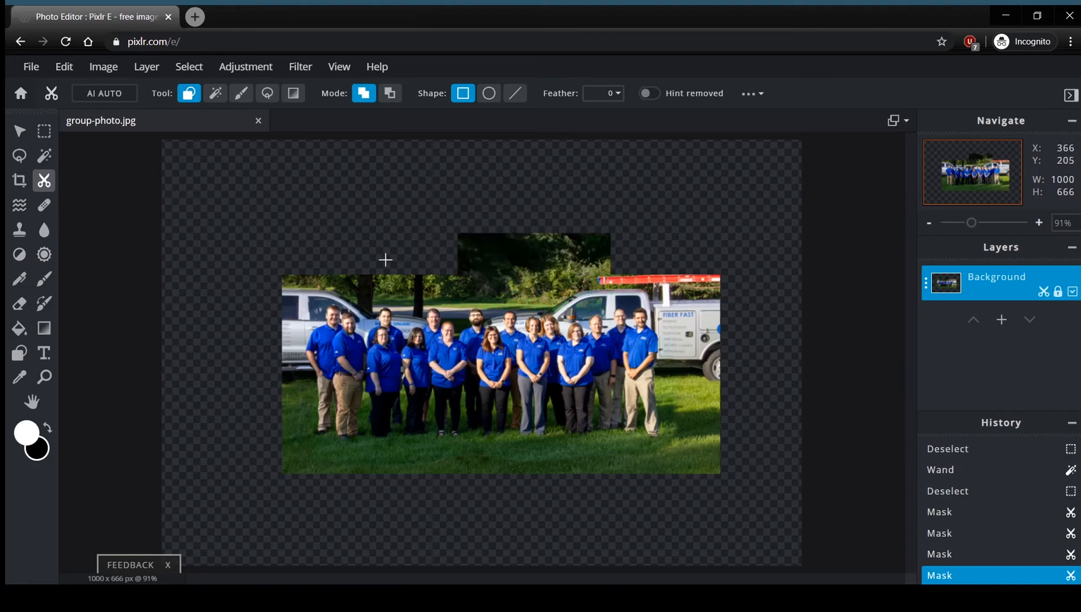
pyautogui.moveTo(338, 222); pyautogui.dragTo(381, 267)
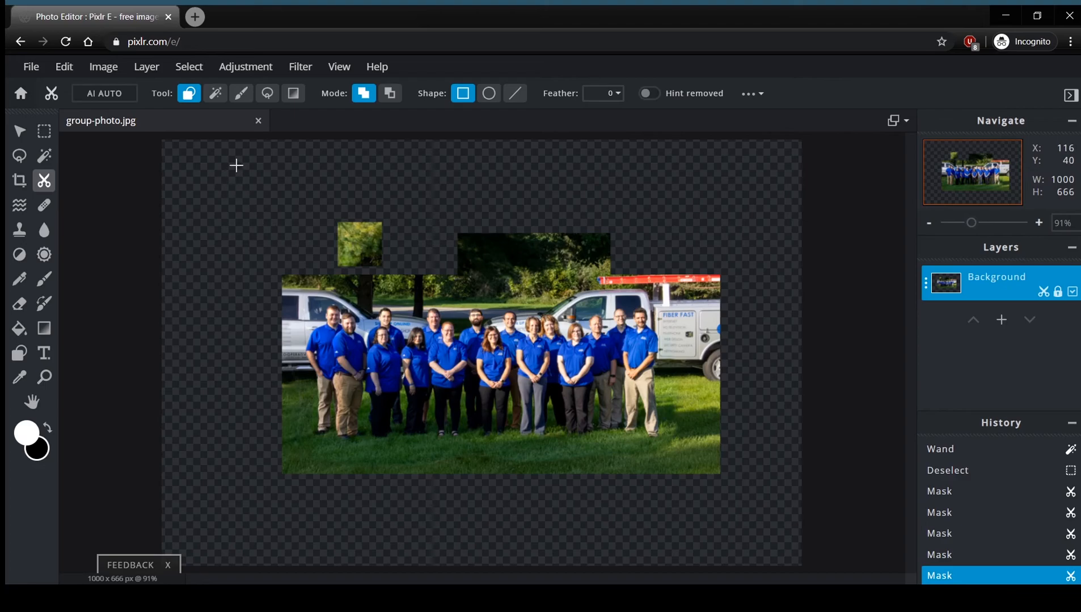
# - Paint parts of the trees beside the wide rectangle and above the right truck back in with the size 40 cutout brush
pyautogui.click(242, 100)
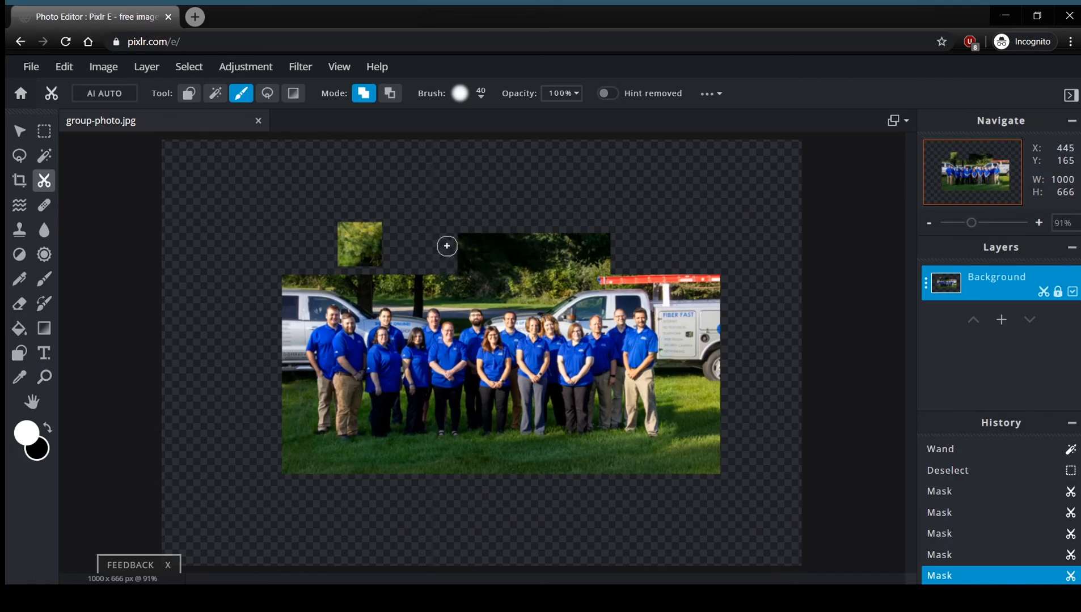
pyautogui.scroll(1, 456, 276)
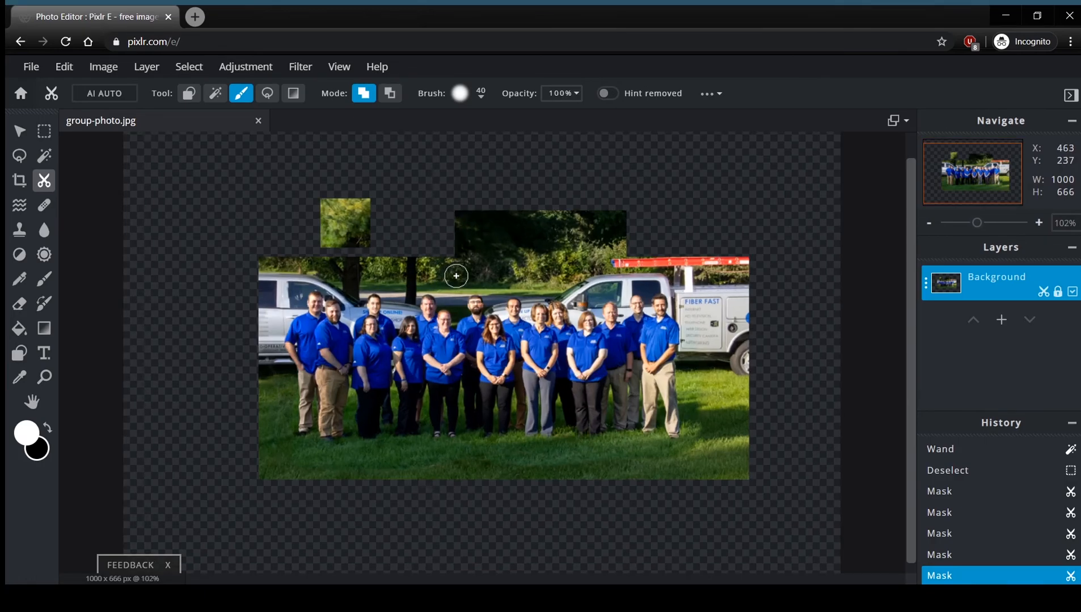
pyautogui.scroll(3, 456, 276)
pyautogui.moveTo(396, 259)
pyautogui.mouseDown()
pyautogui.moveTo(441, 234)
pyautogui.moveTo(459, 181)
pyautogui.mouseUp()
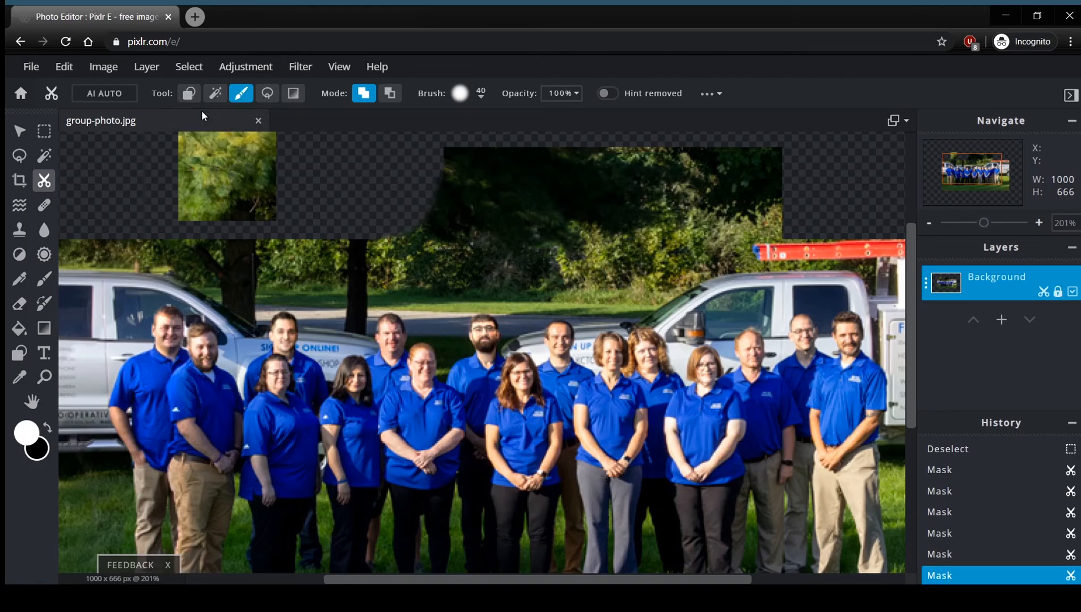
pyautogui.moveTo(441, 173)
pyautogui.mouseDown()
pyautogui.moveTo(403, 200)
pyautogui.moveTo(408, 237)
pyautogui.moveTo(410, 197)
pyautogui.moveTo(445, 186)
pyautogui.moveTo(396, 205)
pyautogui.moveTo(350, 245)
pyautogui.moveTo(315, 230)
pyautogui.mouseUp()
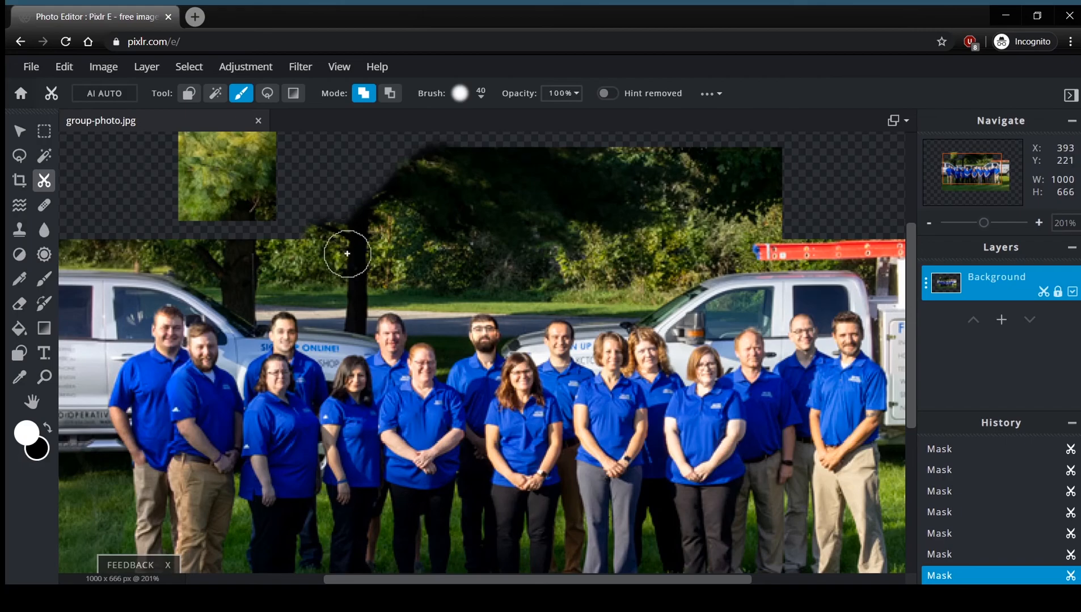
pyautogui.scroll(-3, 347, 254)
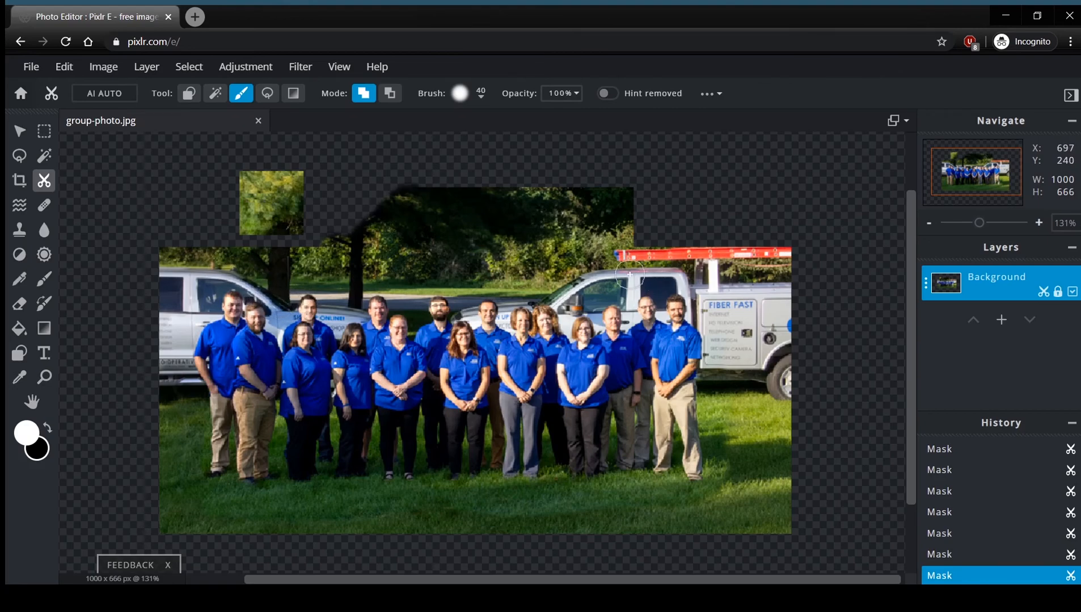
pyautogui.moveTo(673, 245); pyautogui.dragTo(625, 306)
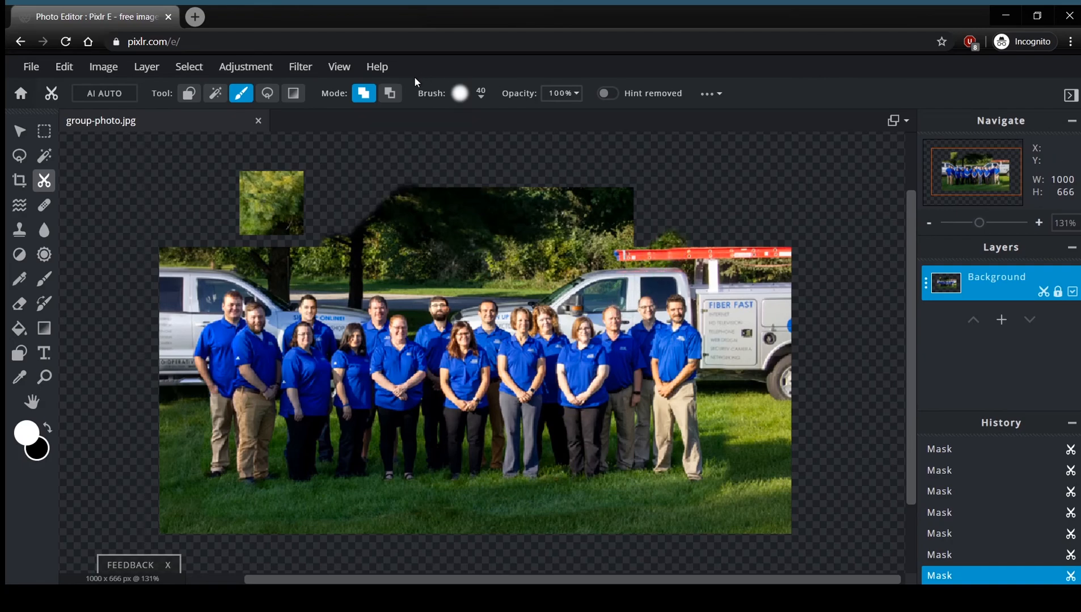
# - Brush away a loop of background around the two men standing beside the right truck, removing it from the mask
pyautogui.click(390, 93)
pyautogui.moveTo(656, 239)
pyautogui.mouseDown()
pyautogui.moveTo(623, 298)
pyautogui.moveTo(633, 489)
pyautogui.moveTo(663, 510)
pyautogui.moveTo(719, 505)
pyautogui.moveTo(736, 462)
pyautogui.moveTo(736, 399)
pyautogui.moveTo(720, 256)
pyautogui.moveTo(685, 211)
pyautogui.moveTo(642, 226)
pyautogui.moveTo(638, 251)
pyautogui.moveTo(678, 236)
pyautogui.mouseUp()
pyautogui.moveTo(712, 268); pyautogui.dragTo(709, 314)
# - Remove more background close to the outermost man's shoulder, arm and leg with the cutout brush
pyautogui.scroll(4, 711, 315)
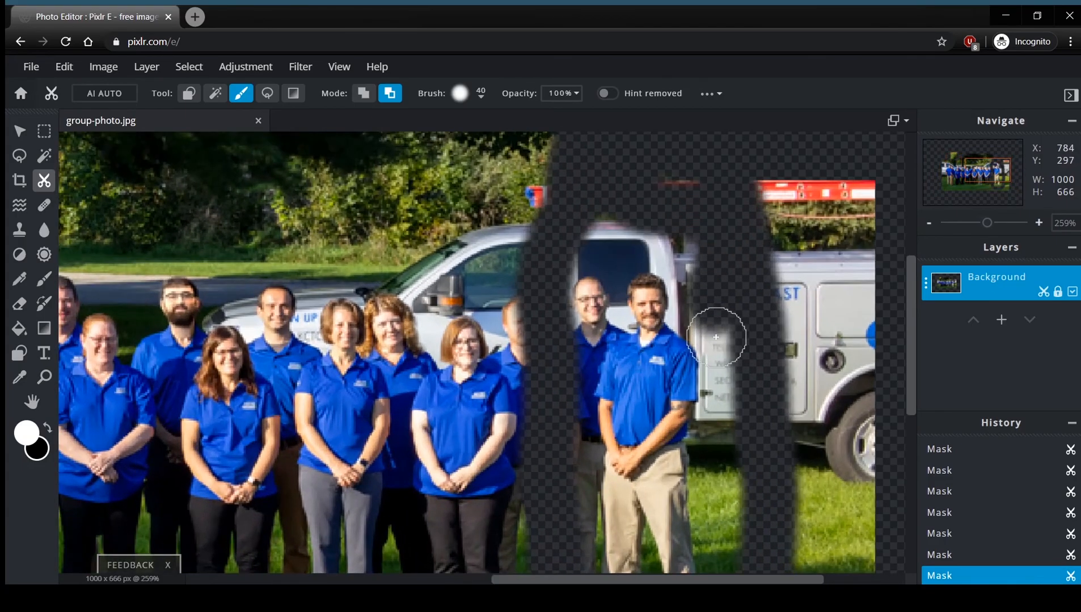
pyautogui.scroll(-3, 721, 342)
pyautogui.scroll(4, 882, 352)
pyautogui.moveTo(906, 305); pyautogui.dragTo(908, 332)
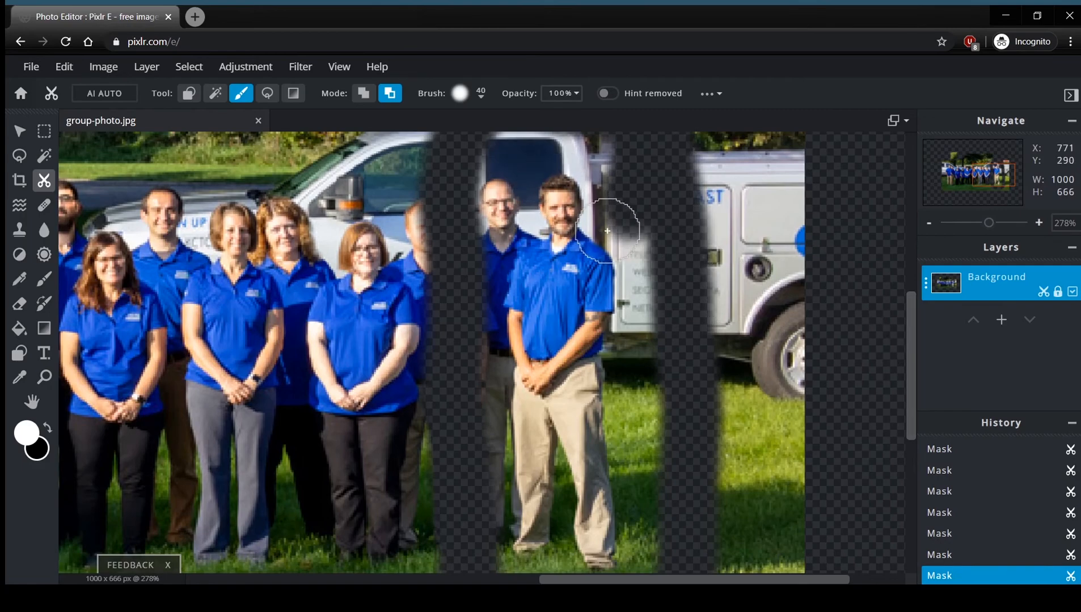
pyautogui.moveTo(629, 212)
pyautogui.mouseDown()
pyautogui.moveTo(653, 248)
pyautogui.moveTo(676, 488)
pyautogui.mouseUp()
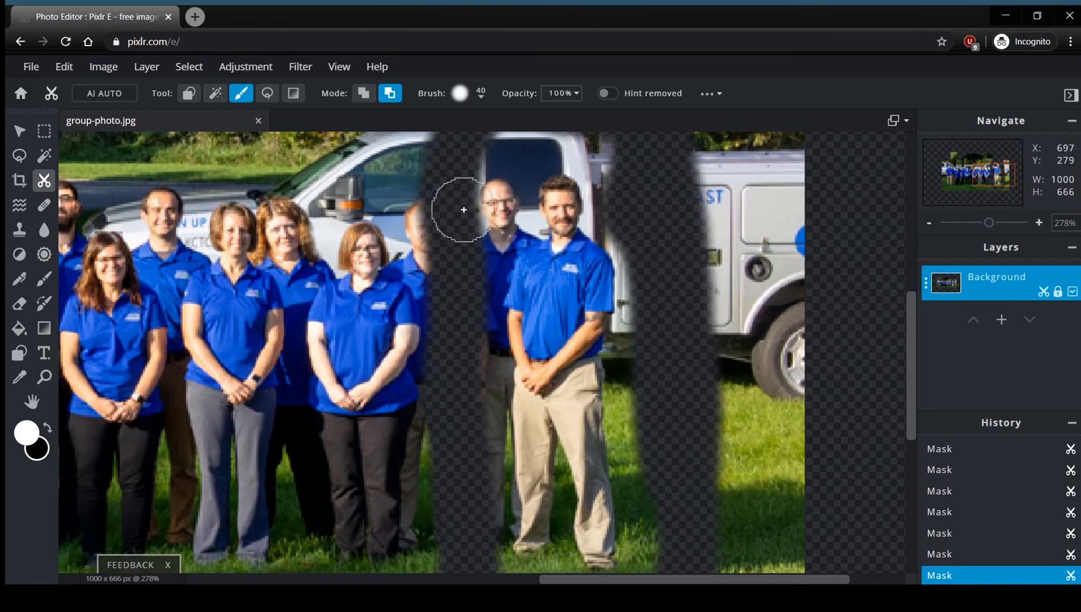
pyautogui.moveTo(655, 290)
pyautogui.mouseDown()
pyautogui.moveTo(612, 350)
pyautogui.moveTo(615, 400)
pyautogui.moveTo(639, 456)
pyautogui.mouseUp()
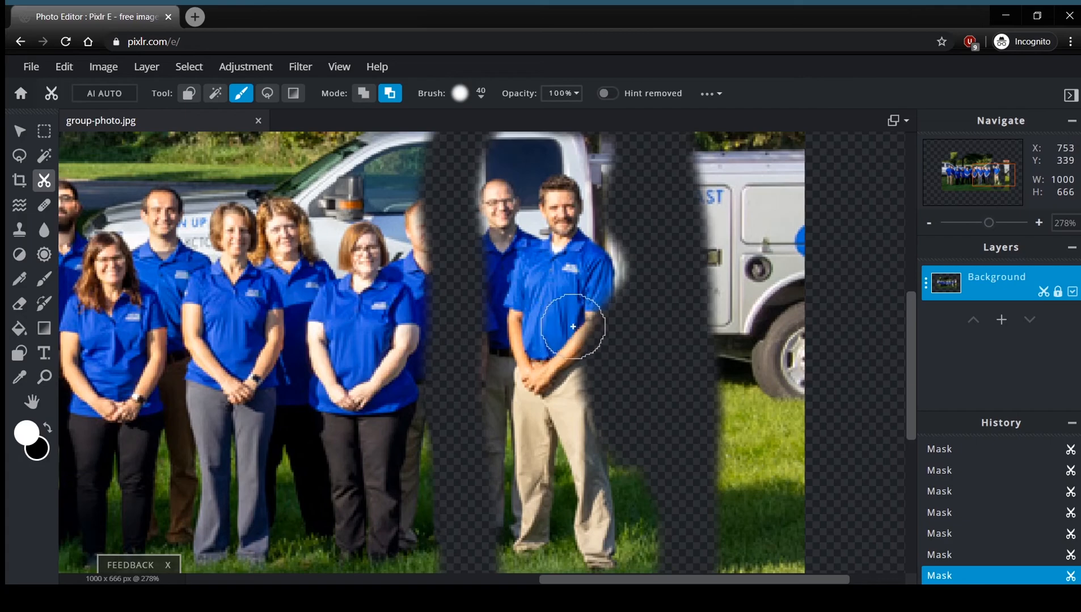
# - Paint the erased parts of the outermost man's arm, shirt and trousers back into the mask
pyautogui.click(370, 102)
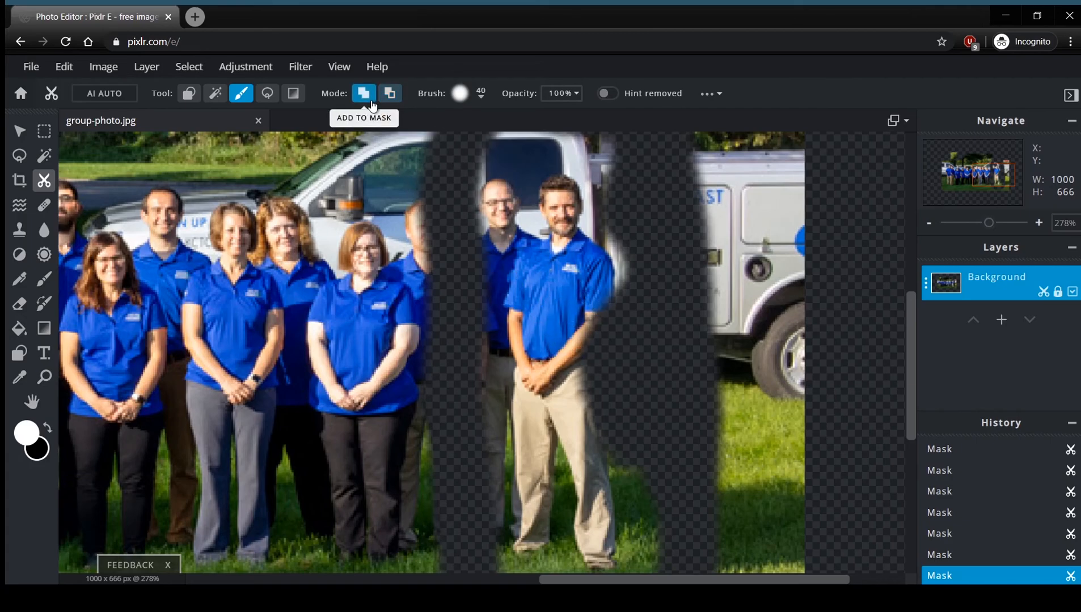
pyautogui.moveTo(583, 338); pyautogui.dragTo(590, 386)
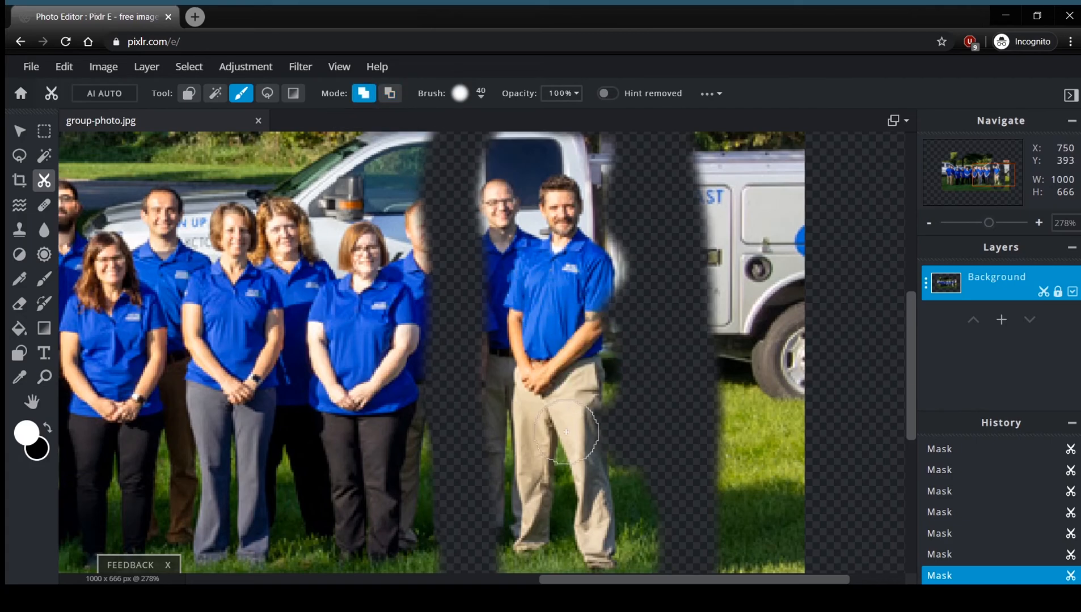
pyautogui.moveTo(587, 289); pyautogui.dragTo(585, 315)
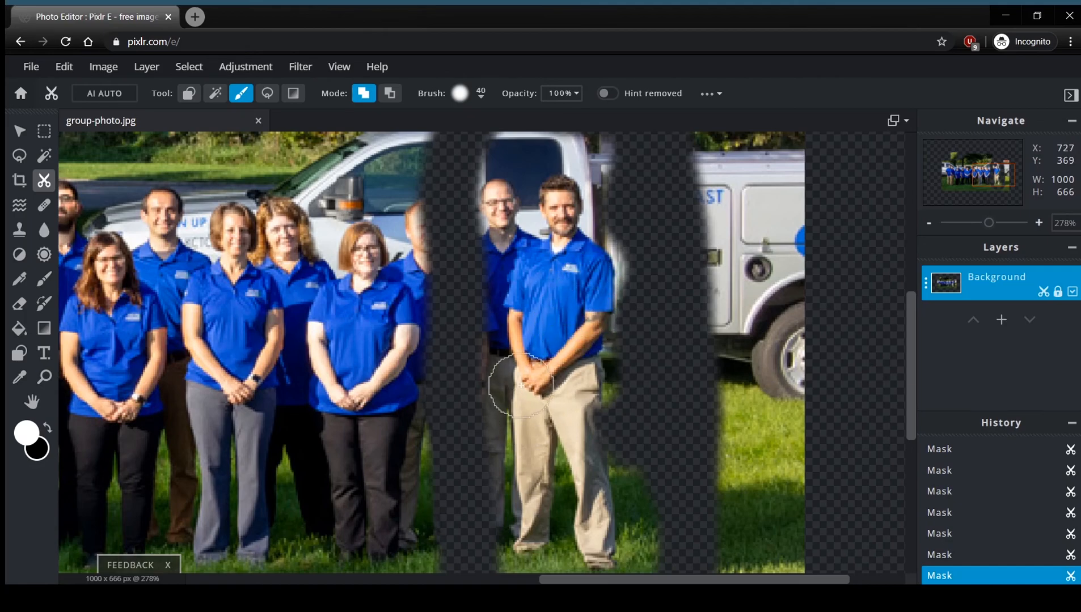
pyautogui.moveTo(577, 418); pyautogui.dragTo(571, 459)
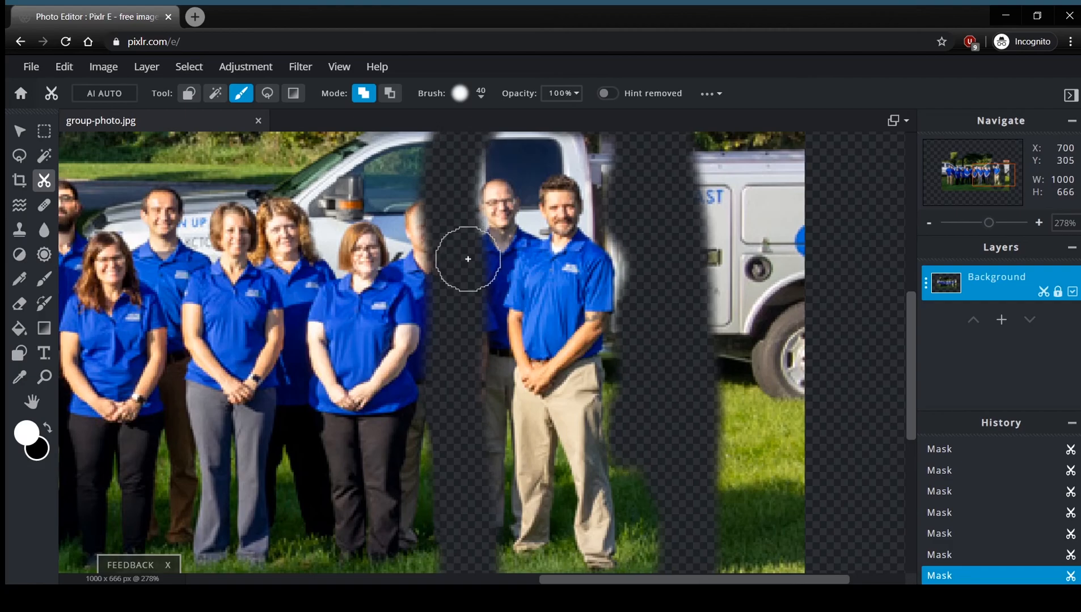
# - Undo all the cutout mask edits to restore the full group photo
pyautogui.scroll(-2, 486, 275)
pyautogui.scroll(-2, 485, 276)
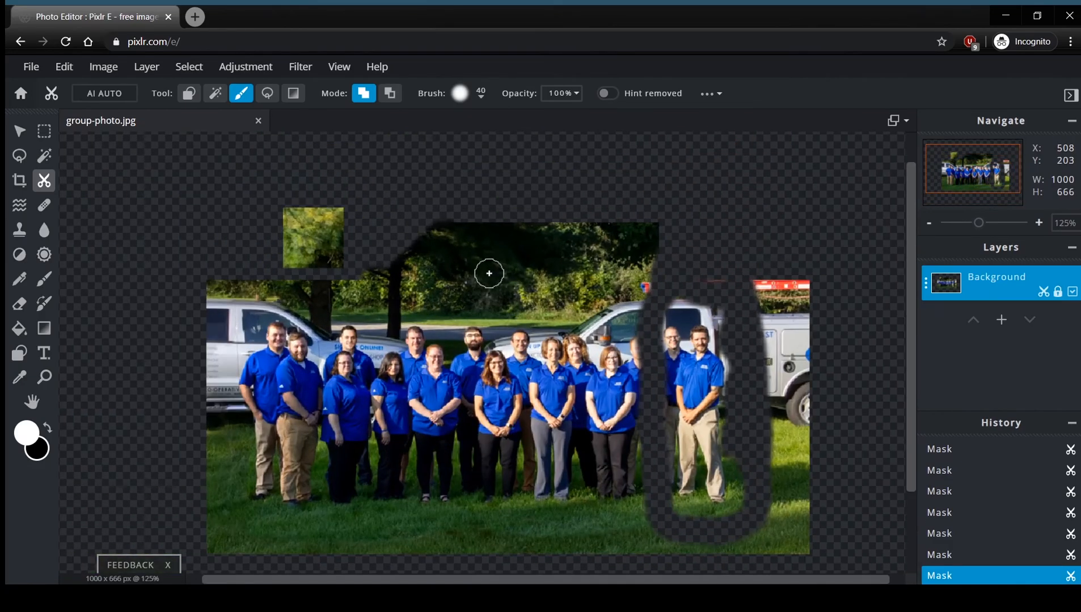
pyautogui.scroll(-1, 489, 274)
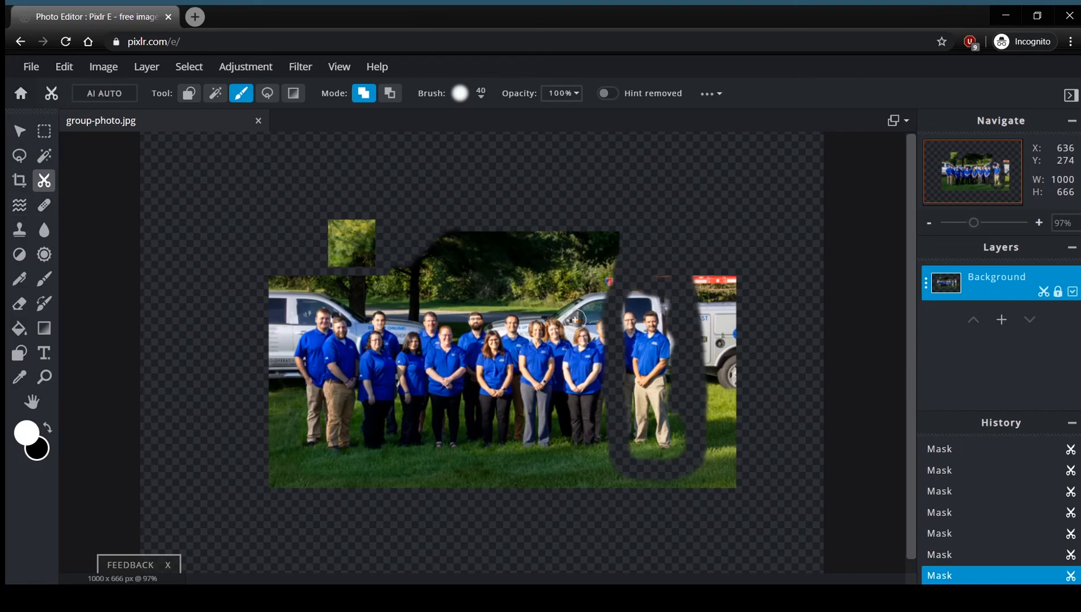
pyautogui.hotkey('ctrl', 'z')
pyautogui.hotkey('ctrl', 'z')
pyautogui.hotkey('ctrl', 'z')
pyautogui.hotkey('ctrl', 'z')
pyautogui.hotkey('ctrl', 'z')
pyautogui.hotkey('ctrl', 'z')
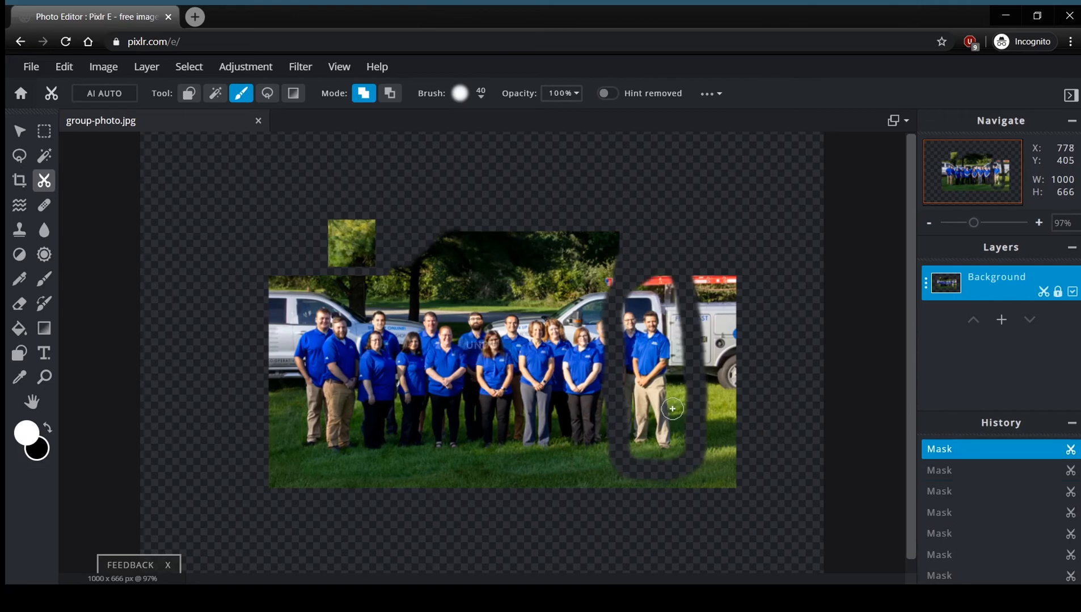
pyautogui.hotkey('ctrl', 'z')
pyautogui.hotkey('ctrl', 'z')
pyautogui.hotkey('ctrl', 'z')
pyautogui.hotkey('ctrl', 'z')
pyautogui.hotkey('ctrl', 'z')
pyautogui.hotkey('ctrl', 'z')
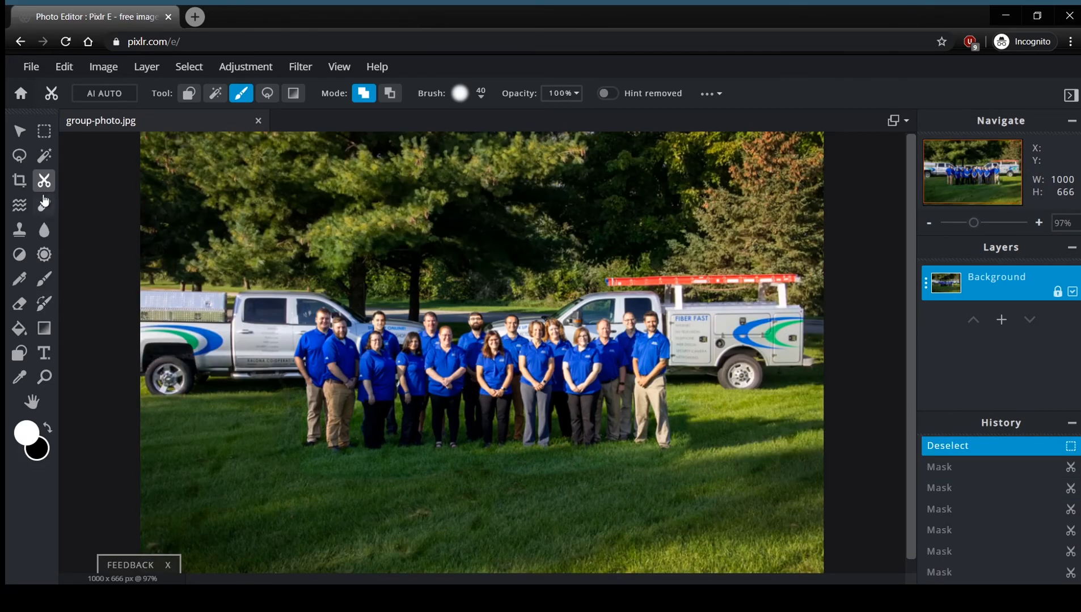
# - Activate the Liquify tool and add the image rorkelcas.jpg to the current document as a layer
pyautogui.click(24, 207)
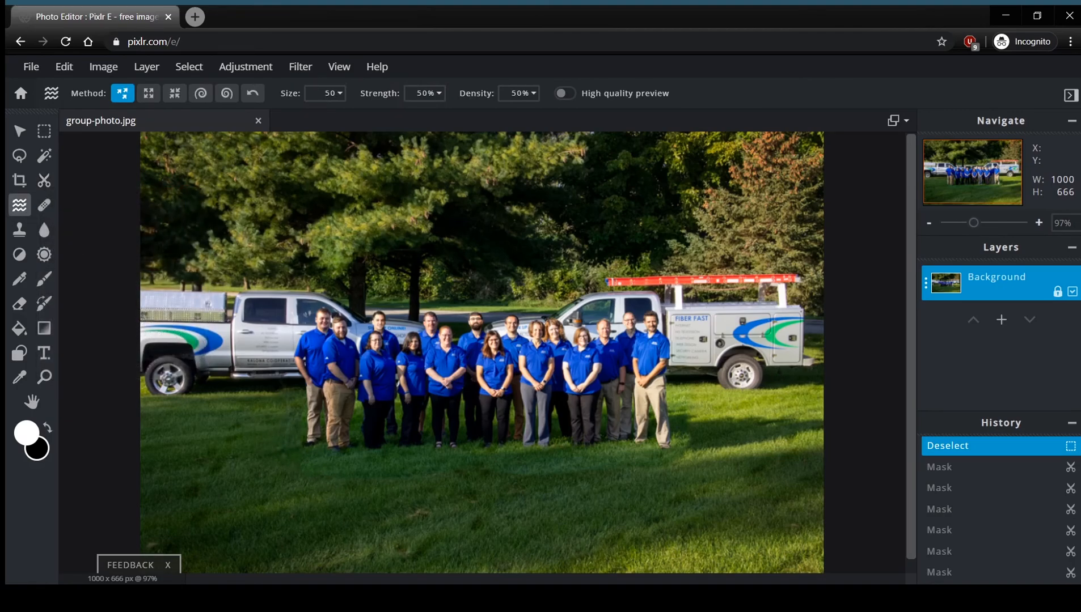
pyautogui.moveTo(400, 226); pyautogui.dragTo(567, 349)
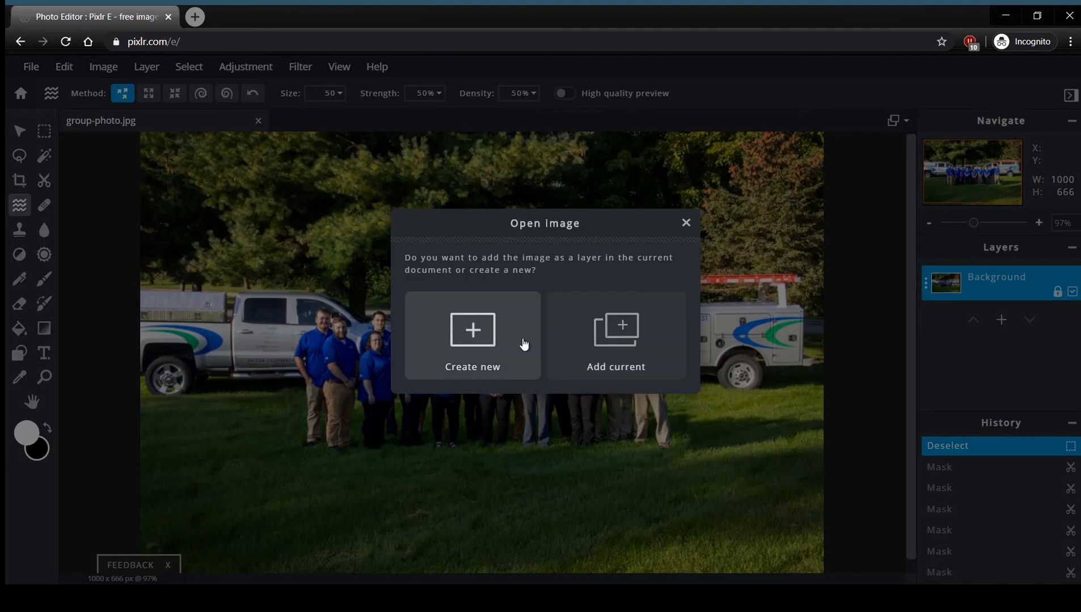
pyautogui.click(596, 339)
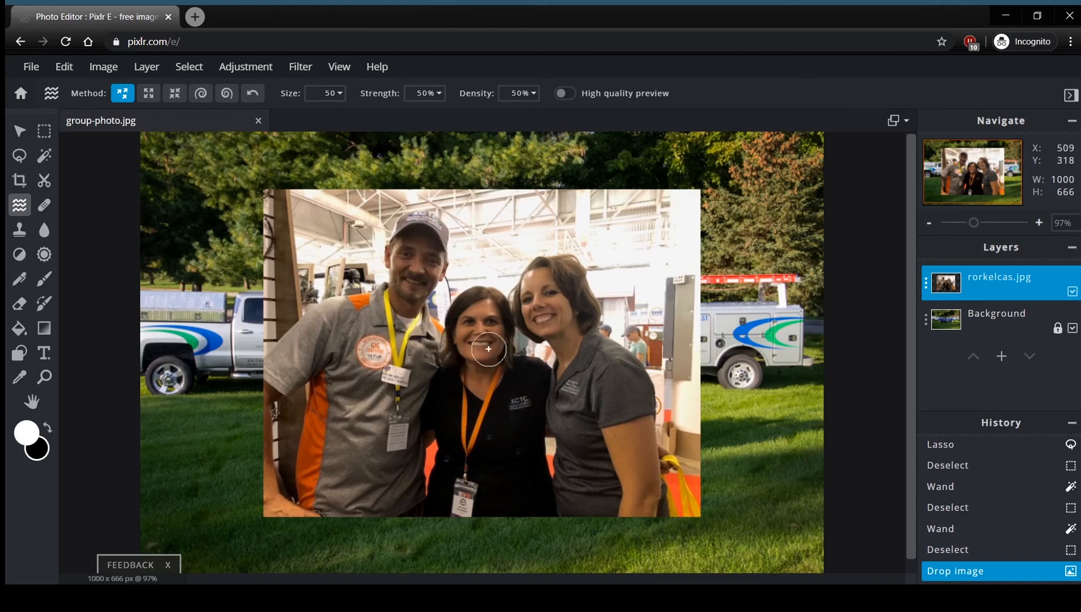
# - Enlarge the outermost man's upper arm and sleeve using the Liquify Enlarge method with a brush size of 80
pyautogui.scroll(5, 488, 349)
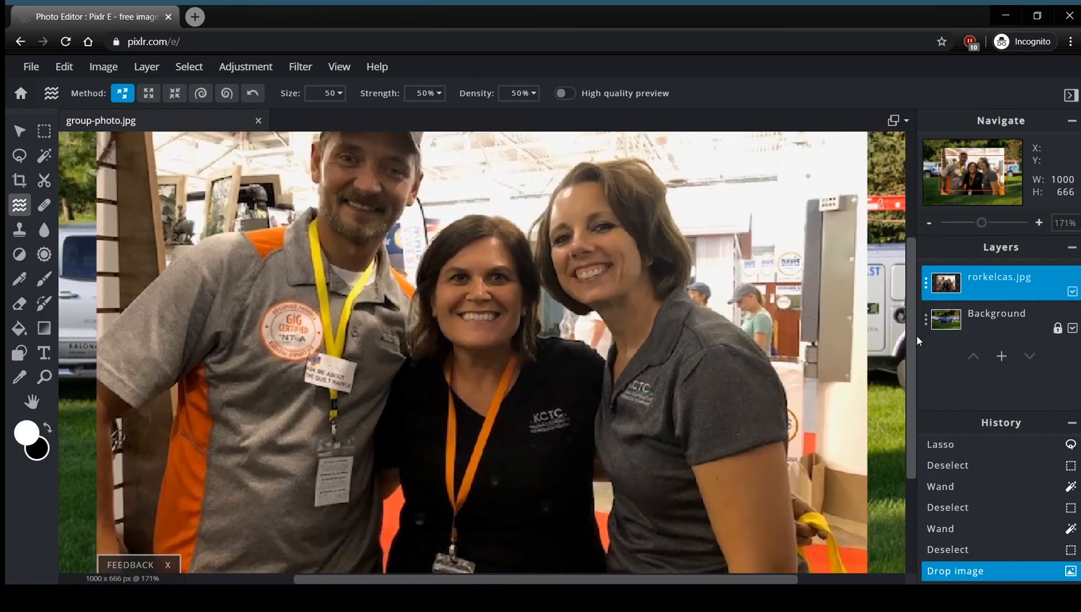
pyautogui.moveTo(914, 336)
pyautogui.mouseDown()
pyautogui.moveTo(913, 285)
pyautogui.moveTo(912, 301)
pyautogui.mouseUp()
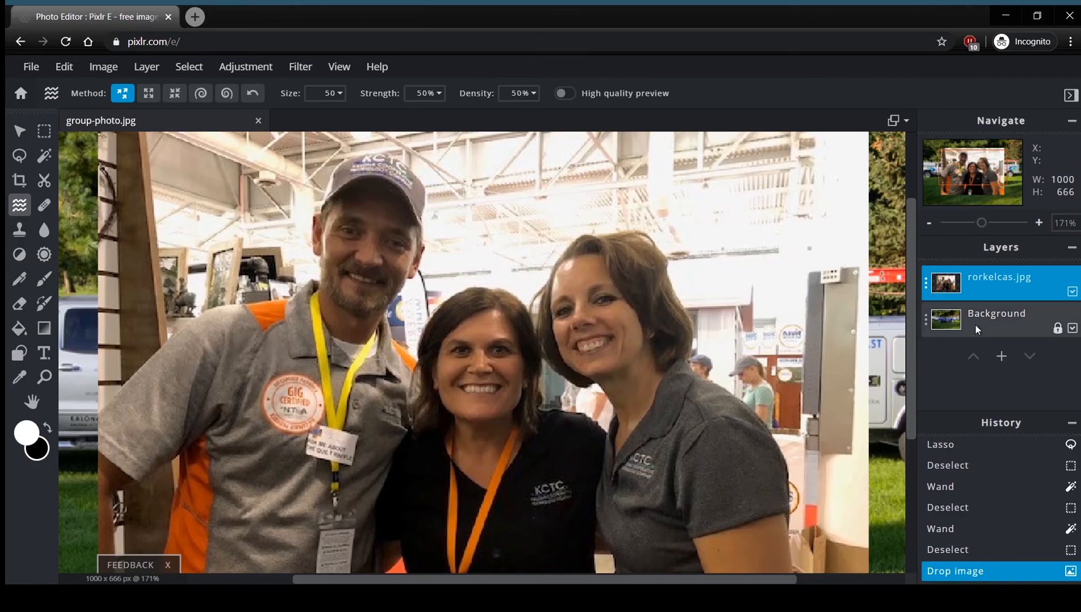
pyautogui.moveTo(910, 312)
pyautogui.mouseDown()
pyautogui.moveTo(910, 354)
pyautogui.moveTo(907, 338)
pyautogui.mouseUp()
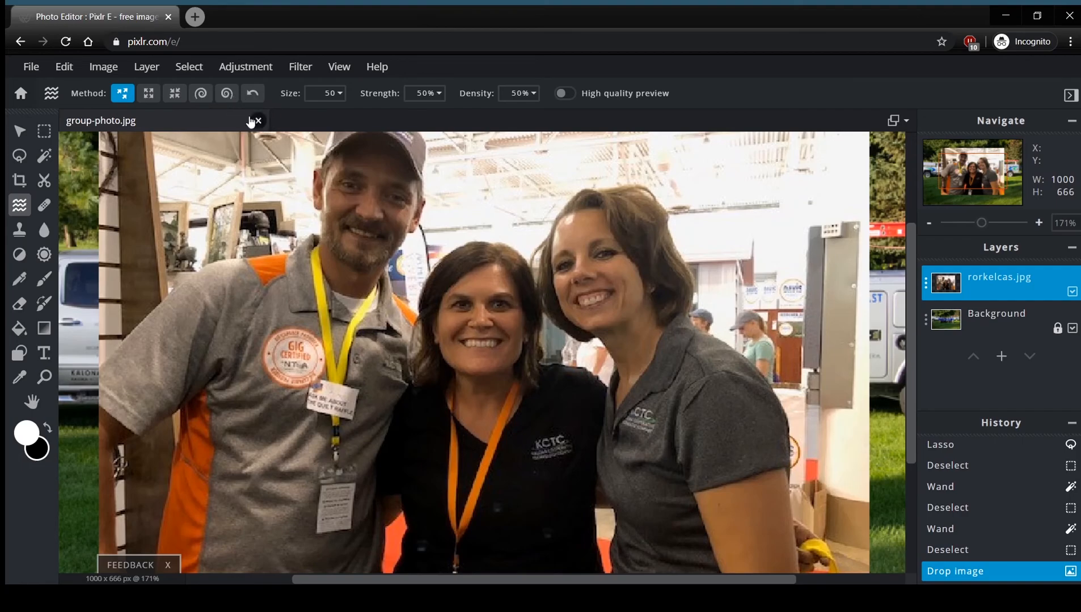
pyautogui.click(148, 94)
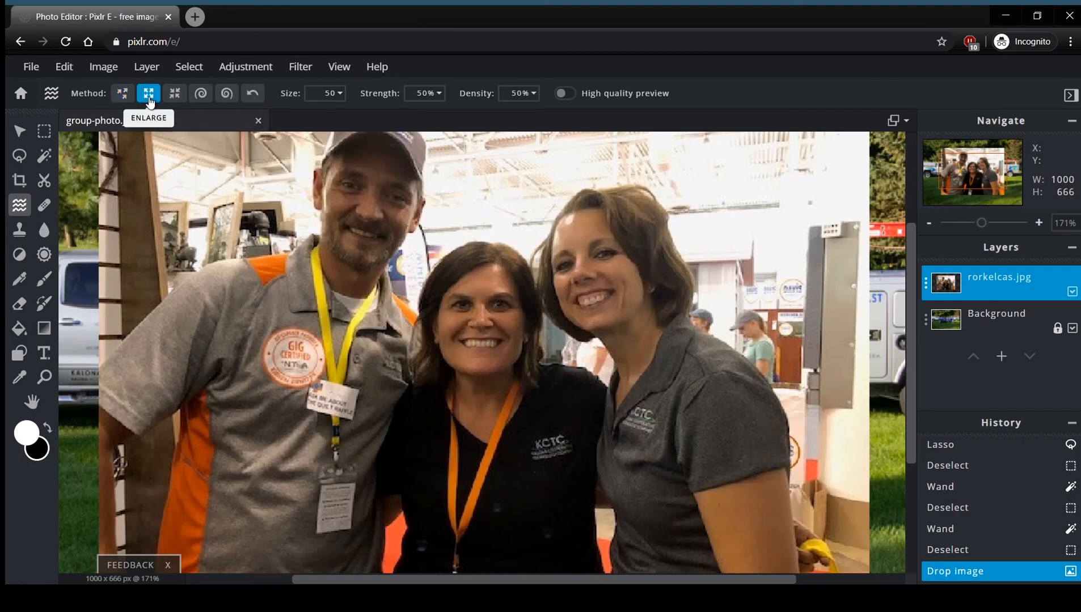
pyautogui.scroll(-3, 186, 356)
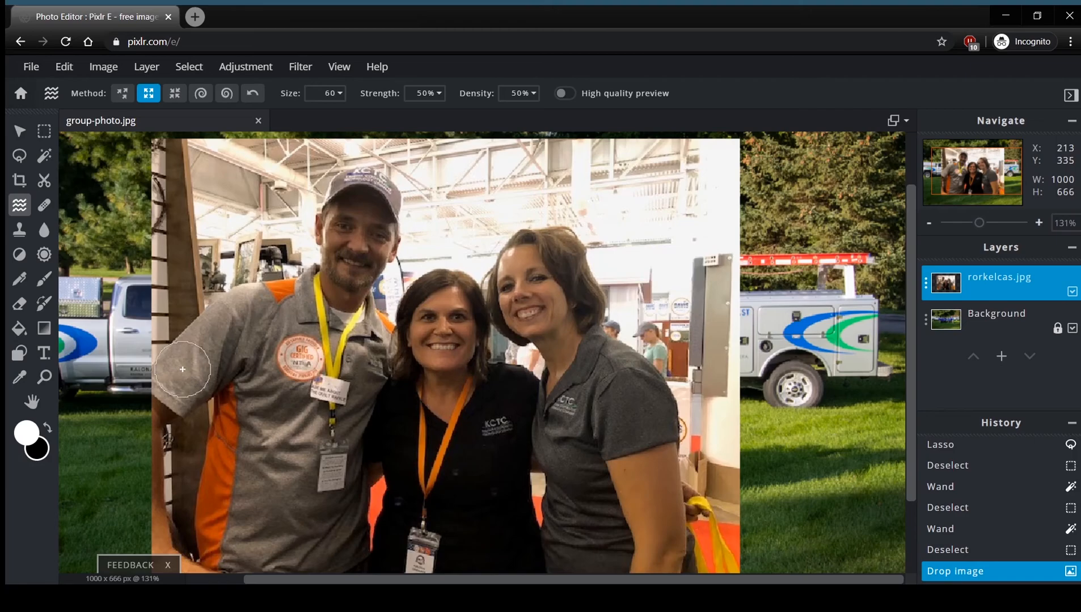
pyautogui.click(193, 362)
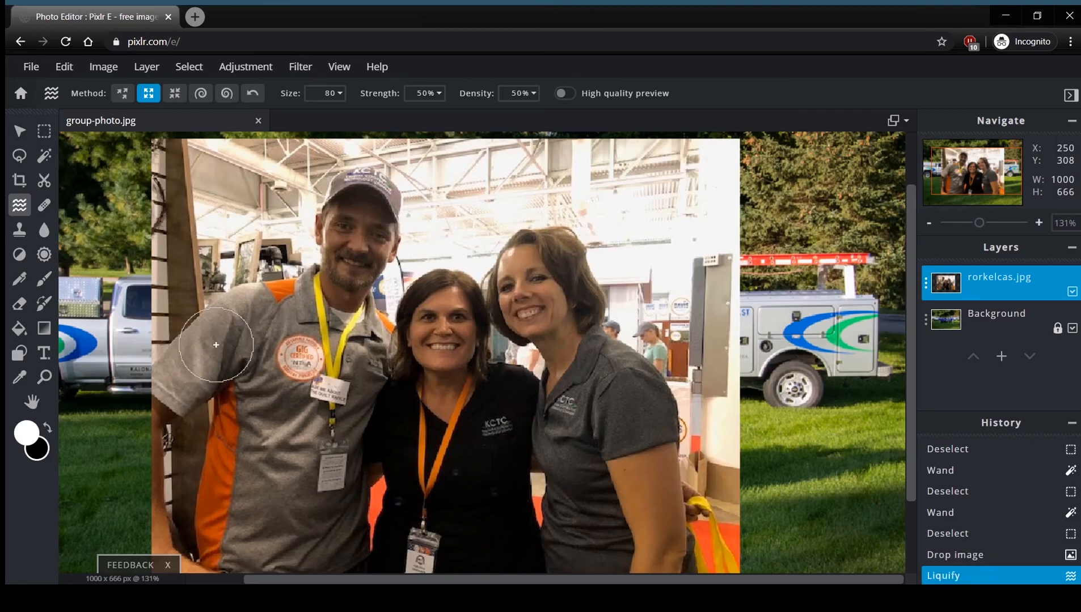
pyautogui.click(216, 343)
pyautogui.click(210, 347)
pyautogui.click(203, 353)
pyautogui.click(194, 363)
pyautogui.click(177, 388)
pyautogui.click(177, 403)
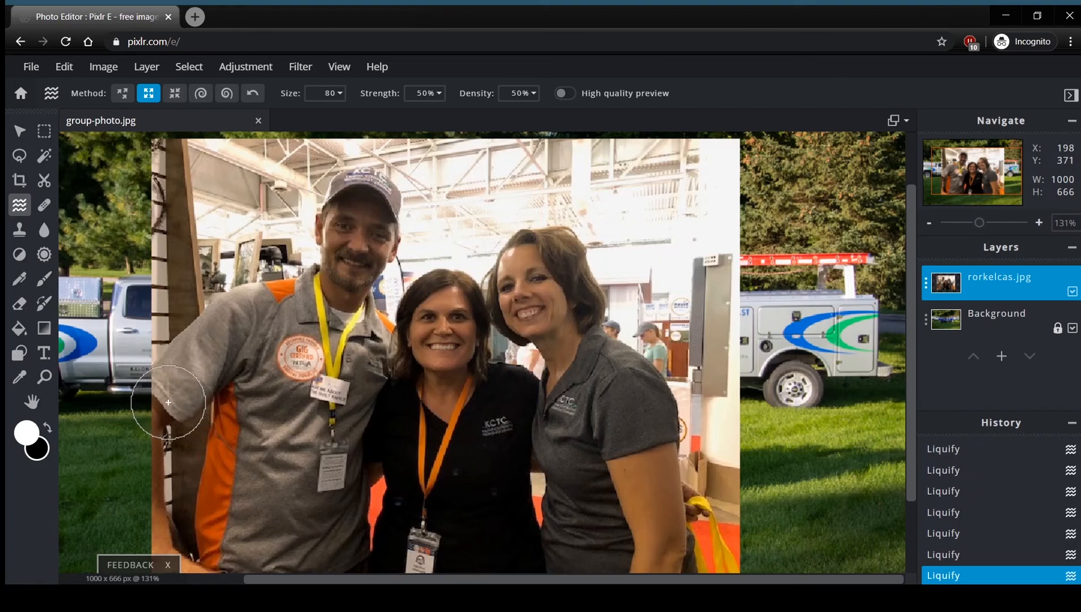
pyautogui.click(200, 327)
pyautogui.click(210, 317)
pyautogui.click(197, 330)
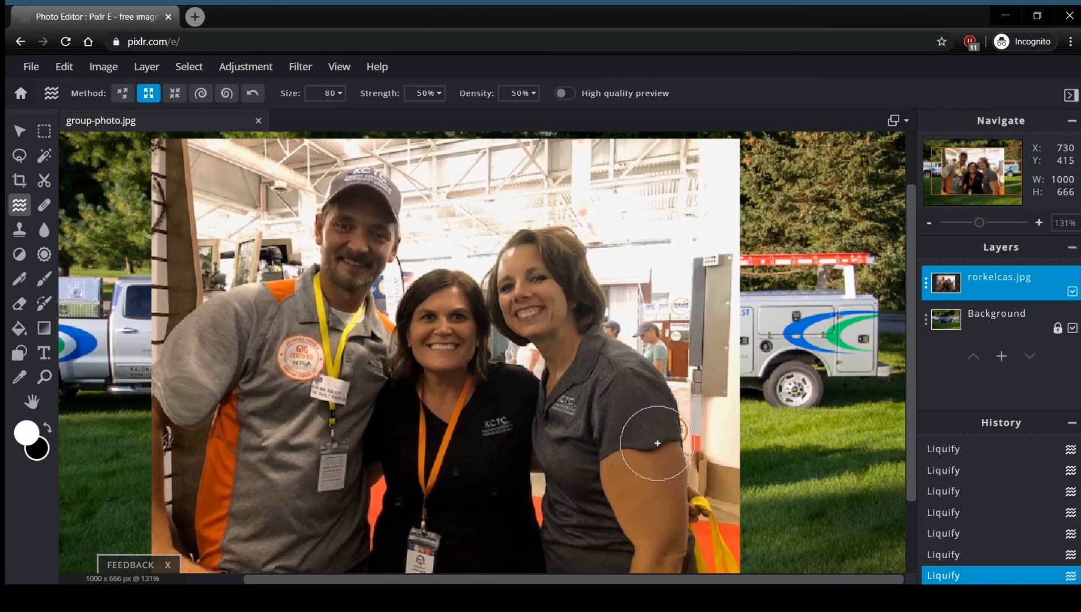
# - Undo the recent Liquify enlarge strokes as far back as the history allows
pyautogui.scroll(-3, 510, 428)
pyautogui.scroll(2, 496, 431)
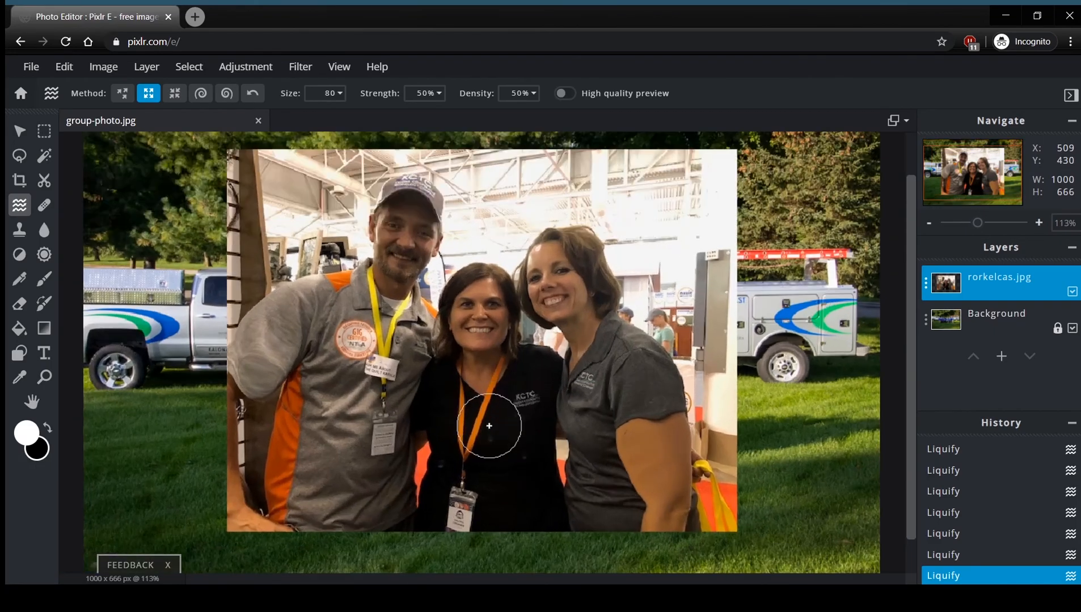
pyautogui.hotkey('ctrl', 'z')
pyautogui.hotkey('ctrl', 'z')
pyautogui.hotkey('ctrl', 'z')
pyautogui.hotkey('ctrl', 'z')
pyautogui.hotkey('ctrl', 'z')
pyautogui.hotkey('ctrl', 'z')
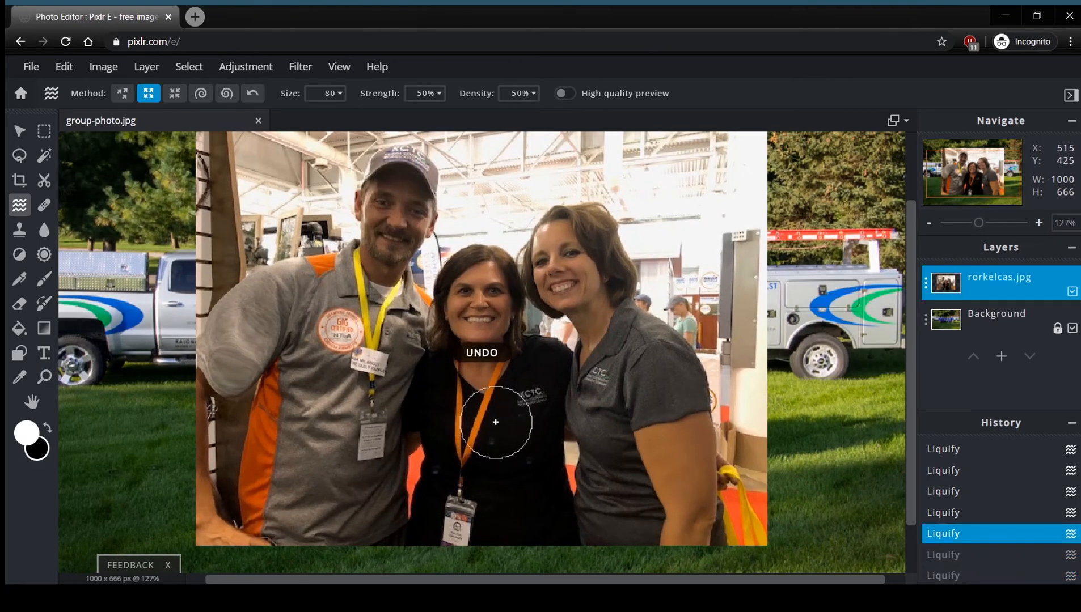
pyautogui.hotkey('ctrl', 'z')
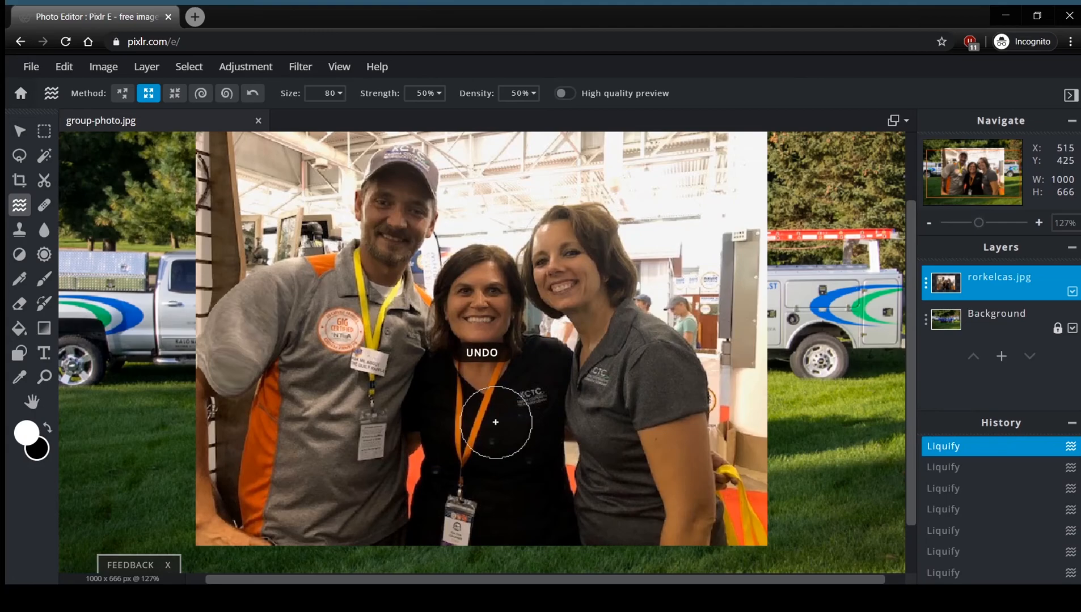
pyautogui.hotkey('ctrl', 'z')
pyautogui.hotkey('ctrl', 'z')
pyautogui.hotkey('ctrl', 'z')
pyautogui.hotkey('ctrl', 'z')
pyautogui.hotkey('ctrl', 'z')
pyautogui.hotkey('ctrl', 'z')
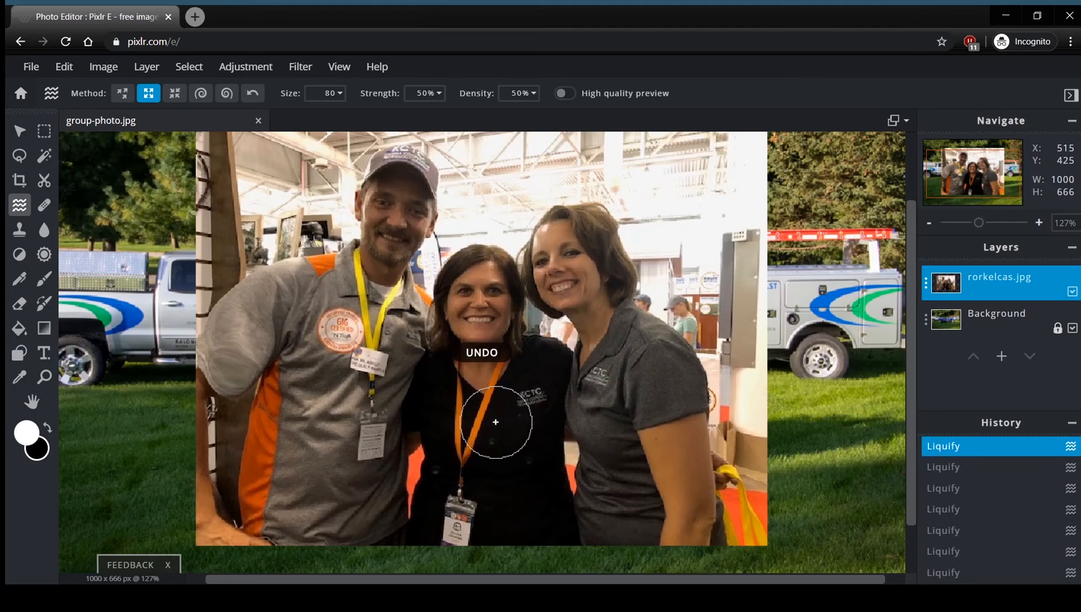
pyautogui.hotkey('ctrl', 'z')
pyautogui.hotkey('ctrl', 'z')
pyautogui.hotkey('ctrl', 'z')
pyautogui.hotkey('ctrl', 'z')
pyautogui.hotkey('ctrl', 'z')
pyautogui.hotkey('ctrl', 'z')
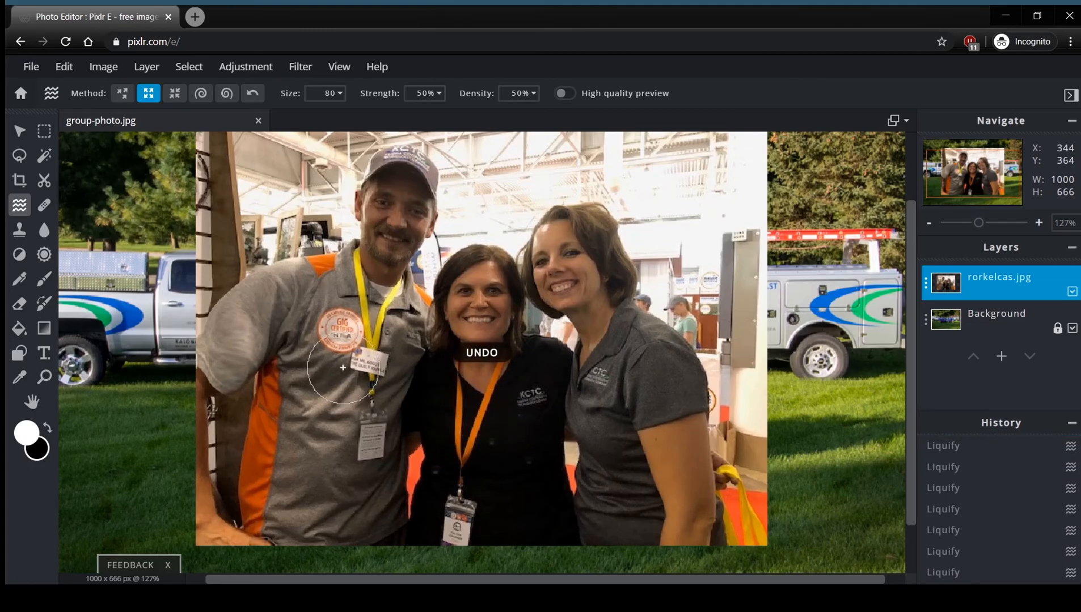
# - Shrink the man's facial features using the Liquify Shrink method with a brush size of 100
pyautogui.click(174, 97)
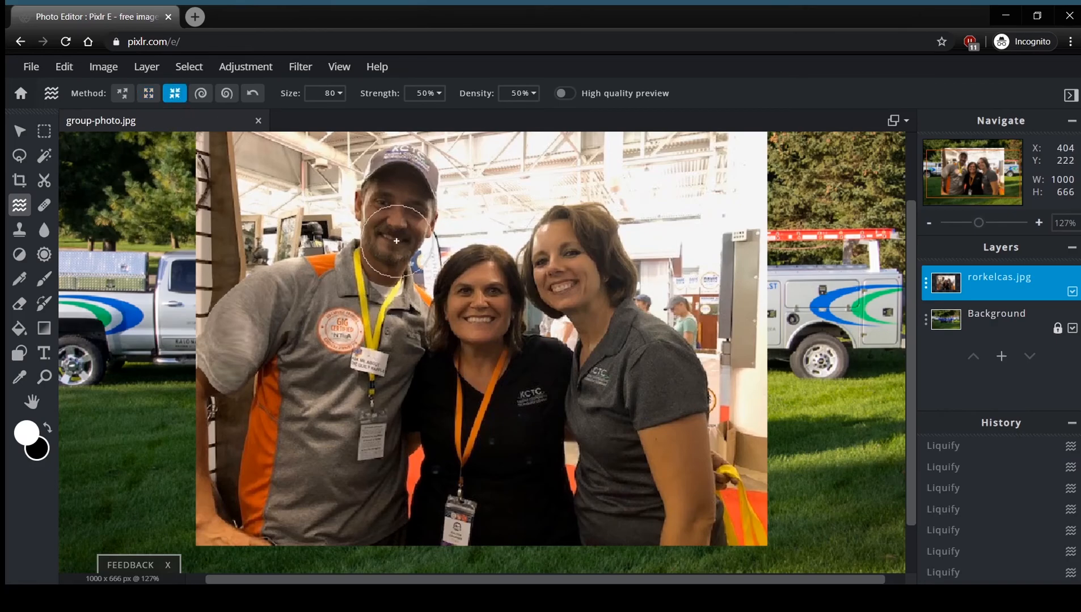
pyautogui.press(']')
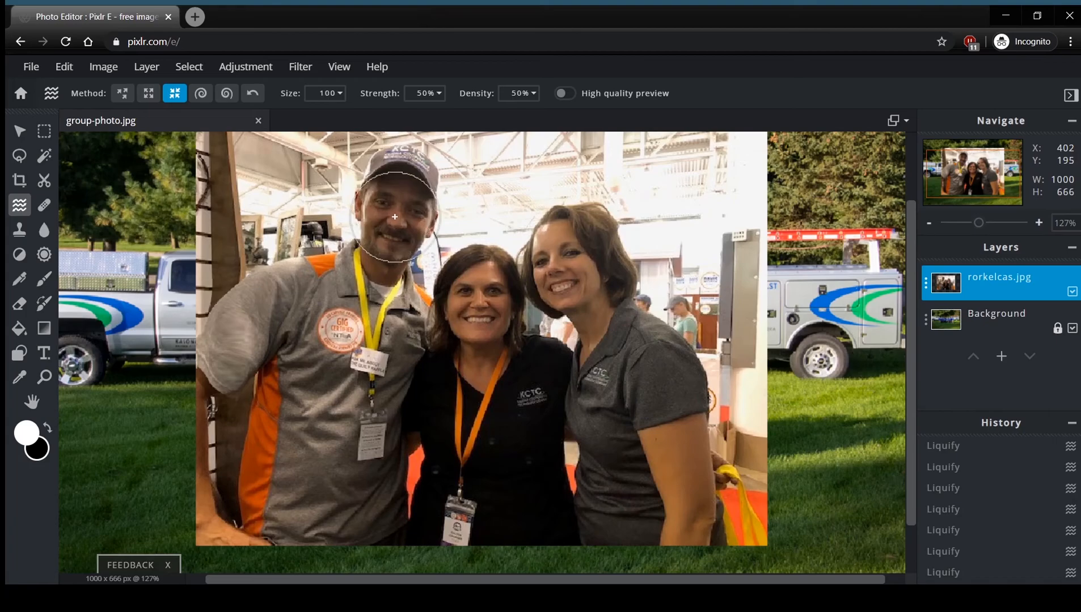
pyautogui.moveTo(396, 220); pyautogui.dragTo(394, 228)
pyautogui.click(394, 228)
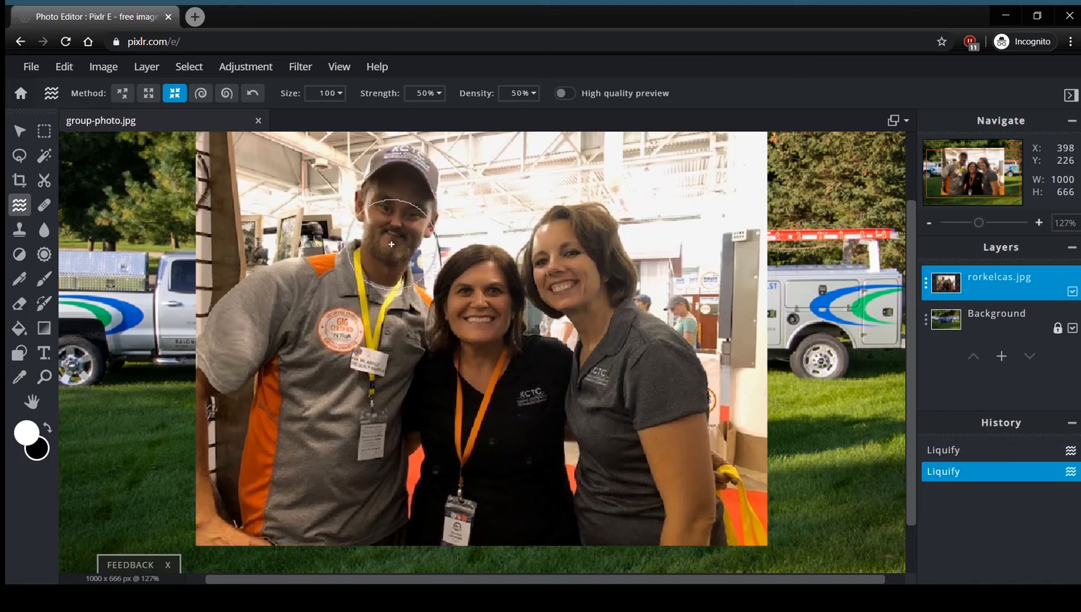
pyautogui.click(396, 227)
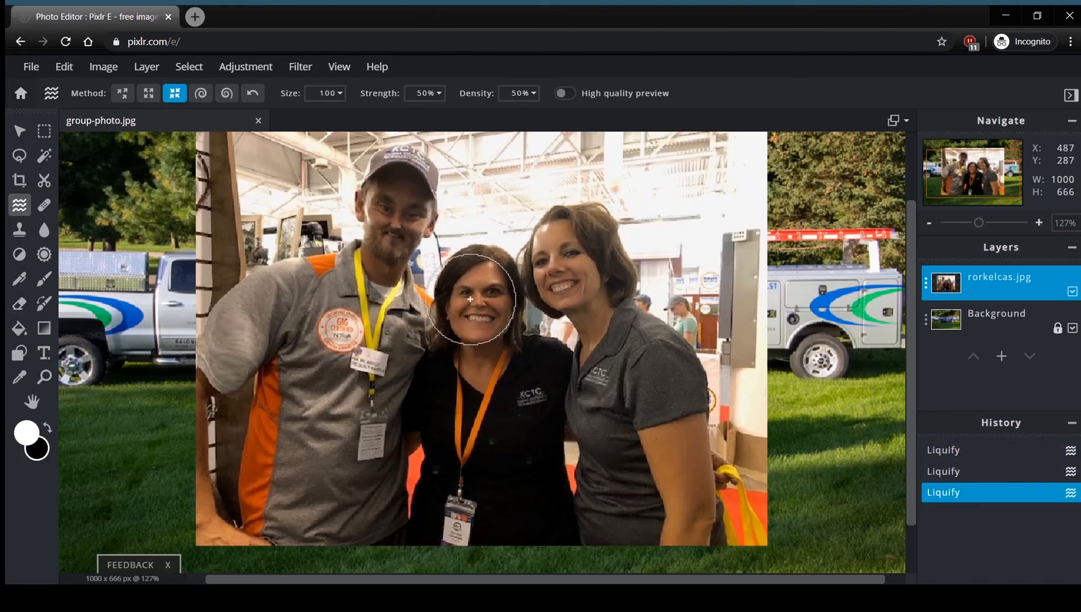
# - Shrink the middle woman's facial features with the same Liquify Shrink brush
pyautogui.click(485, 312)
pyautogui.click(489, 313)
pyautogui.click(487, 307)
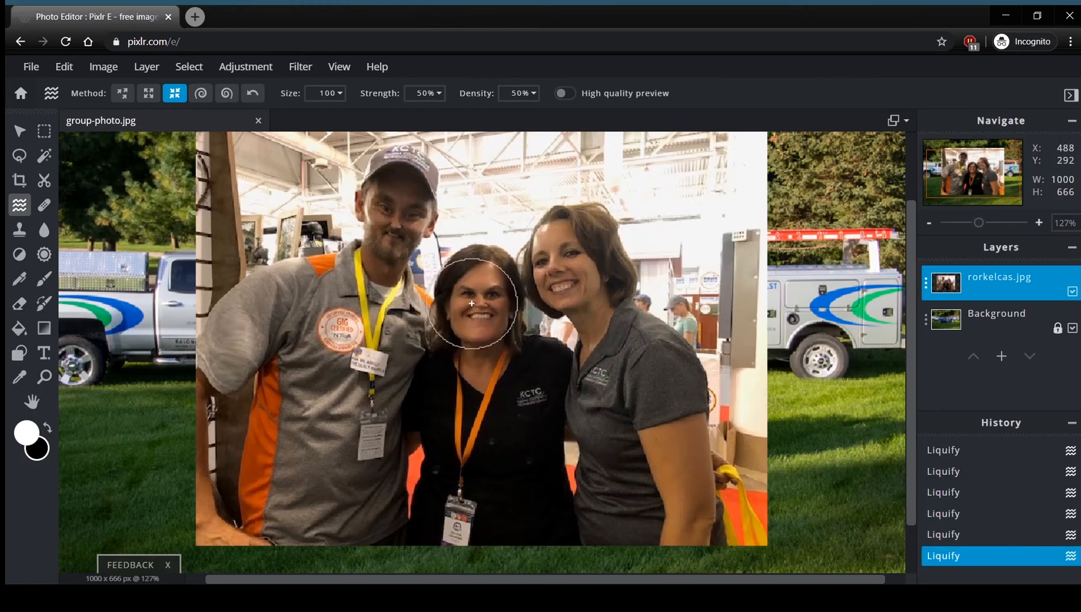
pyautogui.click(482, 309)
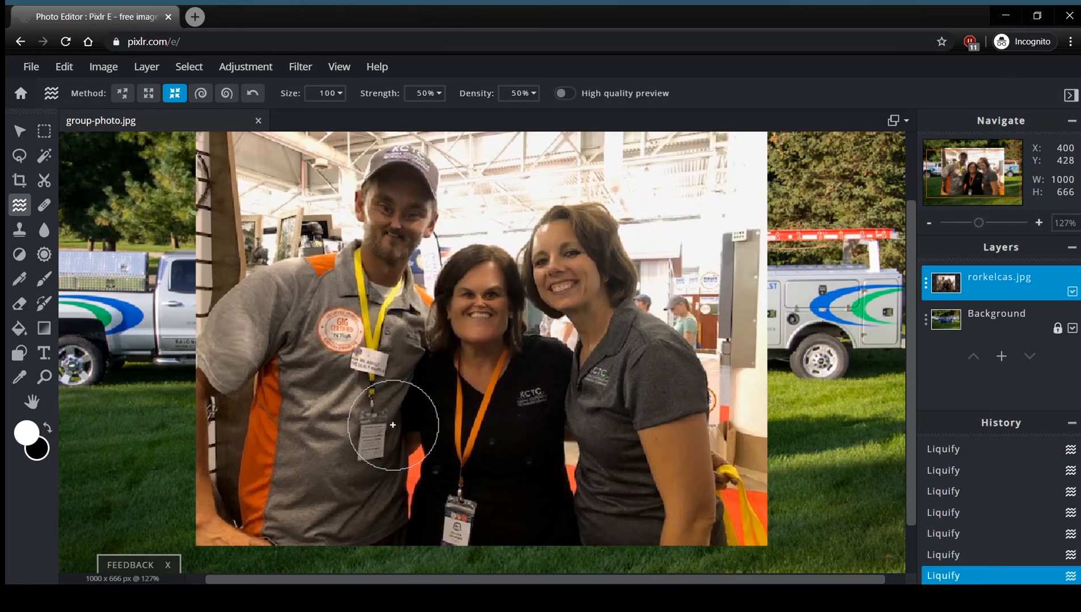
# - Undo all the Liquify shrink strokes on the man's and the middle woman's faces
pyautogui.hotkey('ctrl', 'z')
pyautogui.hotkey('ctrl', 'z')
pyautogui.hotkey('ctrl', 'z')
pyautogui.hotkey('ctrl', 'z')
pyautogui.hotkey('ctrl', 'z')
pyautogui.hotkey('ctrl', 'z')
pyautogui.hotkey('ctrl', 'z')
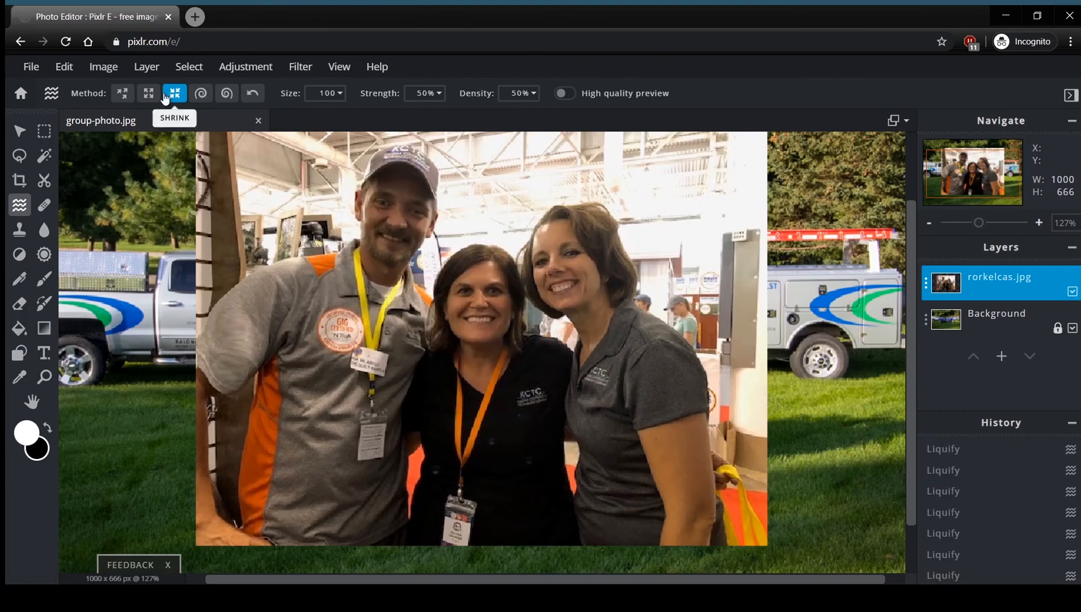
# - Push the sides of the man's face and cap inward using the first Liquify method at brush size 100
pyautogui.click(122, 93)
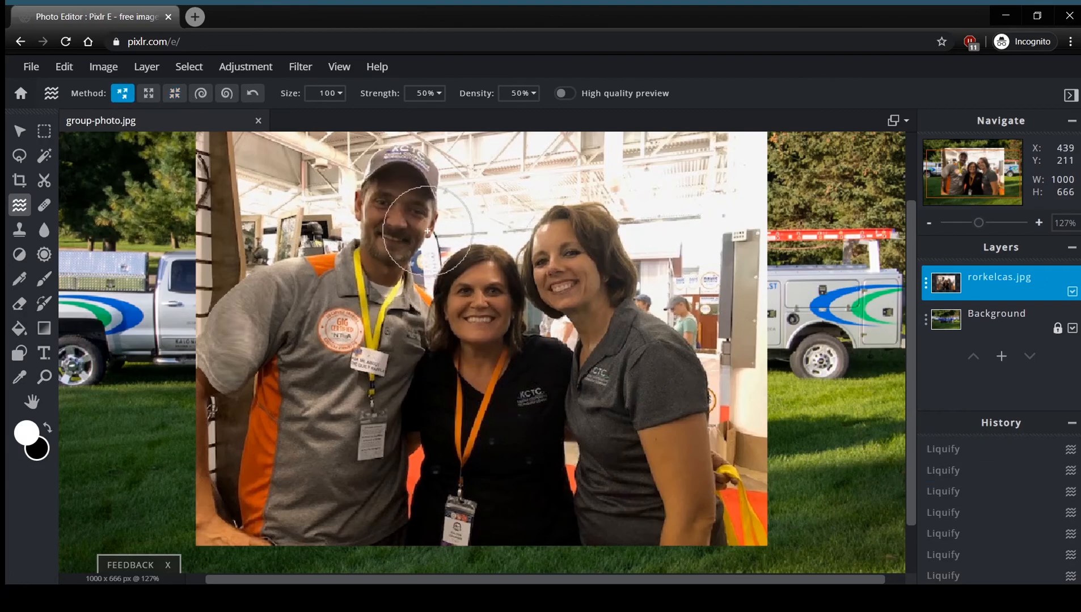
pyautogui.moveTo(414, 229)
pyautogui.mouseDown()
pyautogui.moveTo(380, 205)
pyautogui.moveTo(423, 219)
pyautogui.moveTo(442, 209)
pyautogui.moveTo(427, 204)
pyautogui.moveTo(439, 207)
pyautogui.moveTo(426, 185)
pyautogui.mouseUp()
pyautogui.moveTo(448, 234)
pyautogui.mouseDown()
pyautogui.moveTo(423, 237)
pyautogui.moveTo(432, 248)
pyautogui.moveTo(397, 253)
pyautogui.mouseUp()
pyautogui.moveTo(341, 197); pyautogui.dragTo(359, 184)
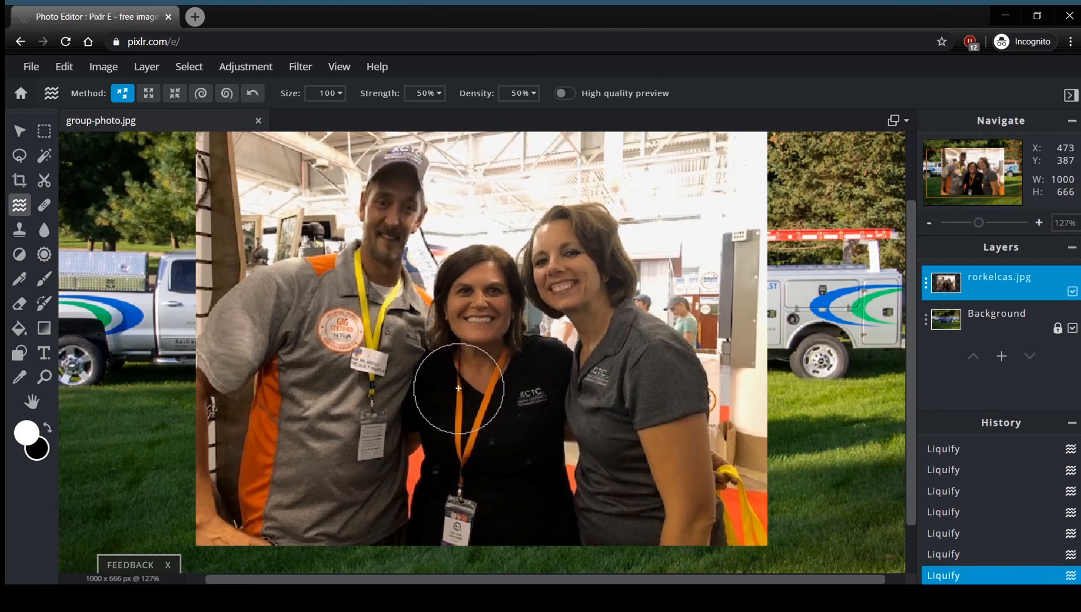
# - Undo the Liquify push strokes around the man's head and cap
pyautogui.hotkey('ctrl', 'z')
pyautogui.hotkey('ctrl', 'z')
pyautogui.hotkey('ctrl', 'z')
pyautogui.hotkey('ctrl', 'z')
pyautogui.hotkey('ctrl', 'z')
pyautogui.hotkey('ctrl', 'z')
pyautogui.hotkey('ctrl', 'z')
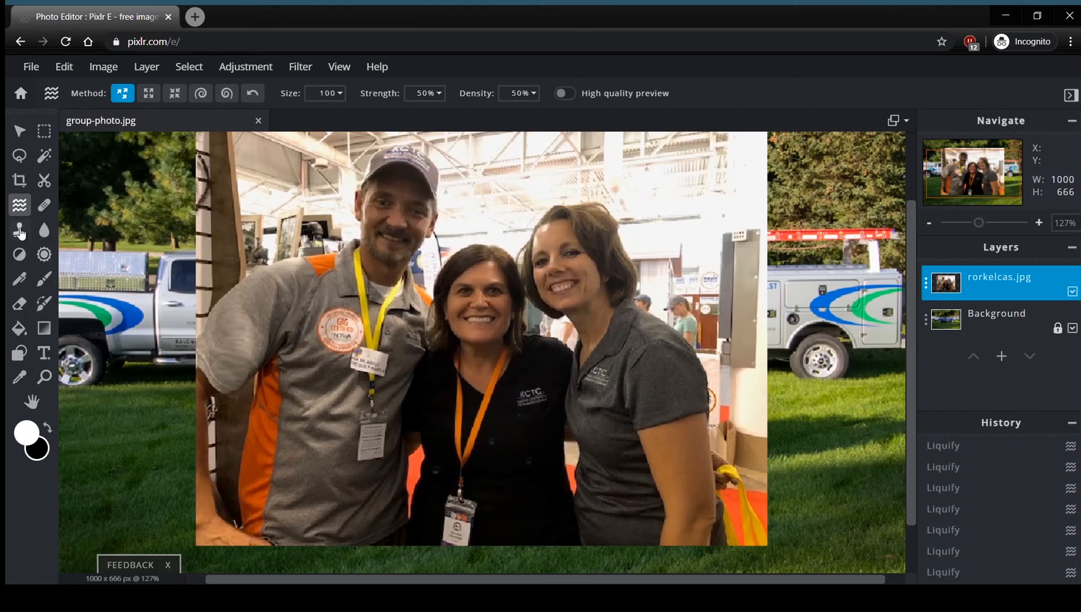
# - Remove the KCTC logo from the middle woman's black shirt using the heal tool's Patch method at size 50
pyautogui.click(42, 211)
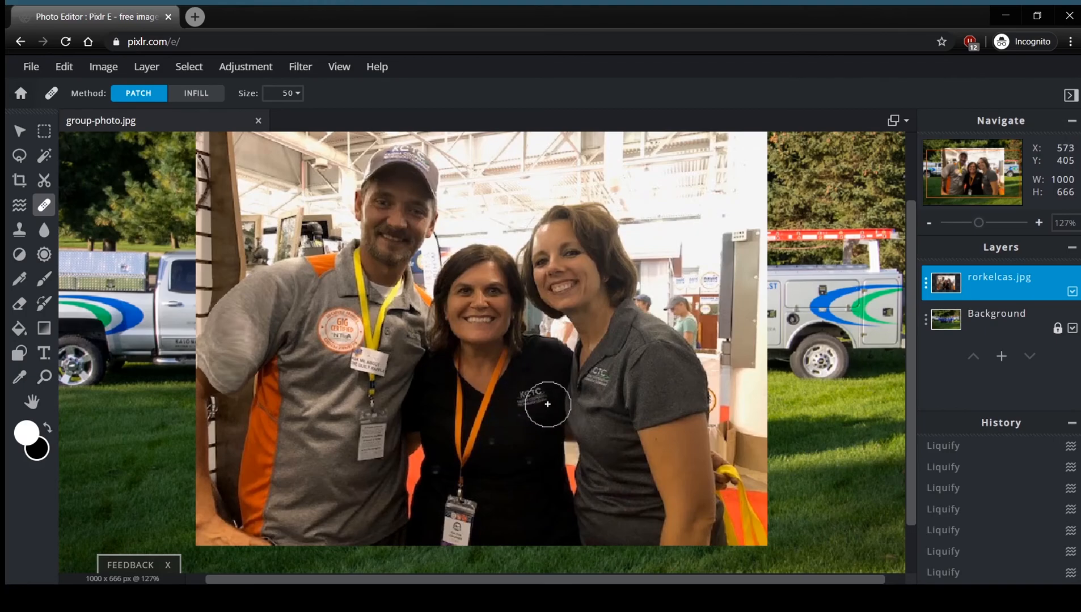
pyautogui.scroll(2, 533, 400)
pyautogui.scroll(1, 533, 403)
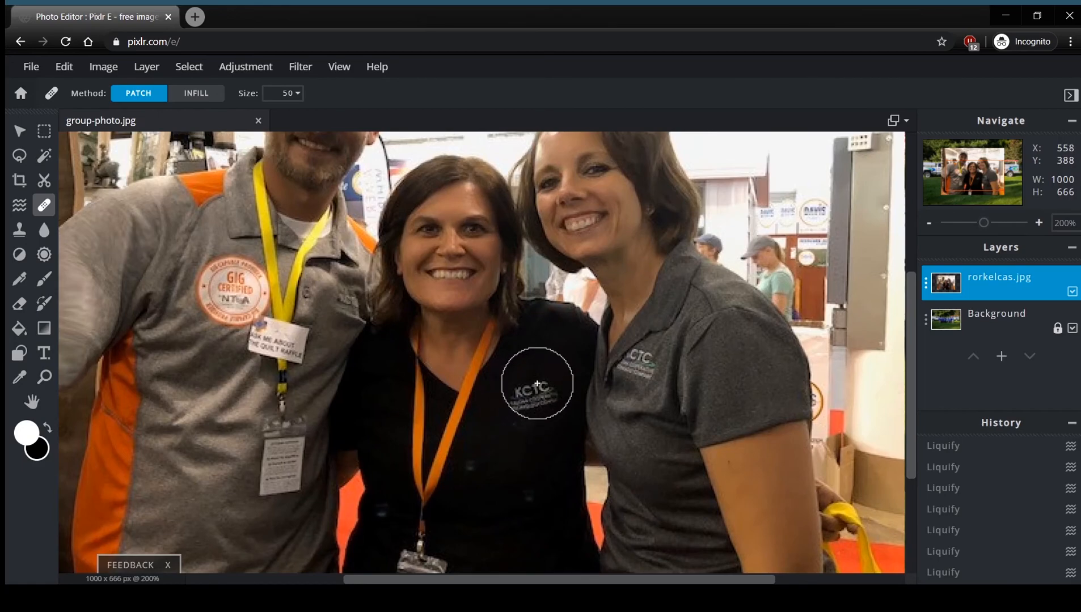
pyautogui.click(532, 400)
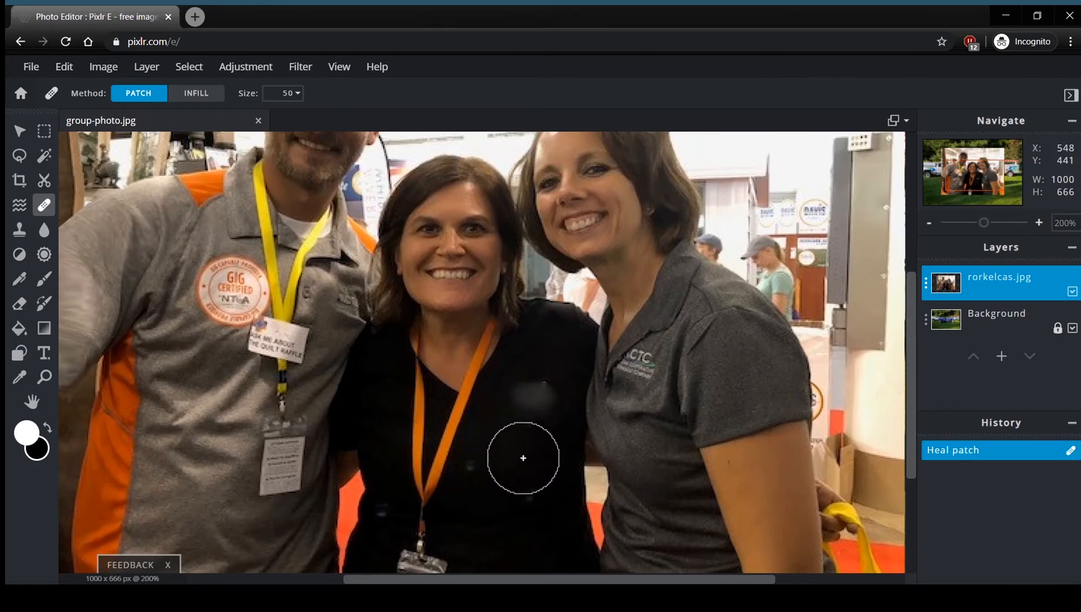
pyautogui.click(542, 375)
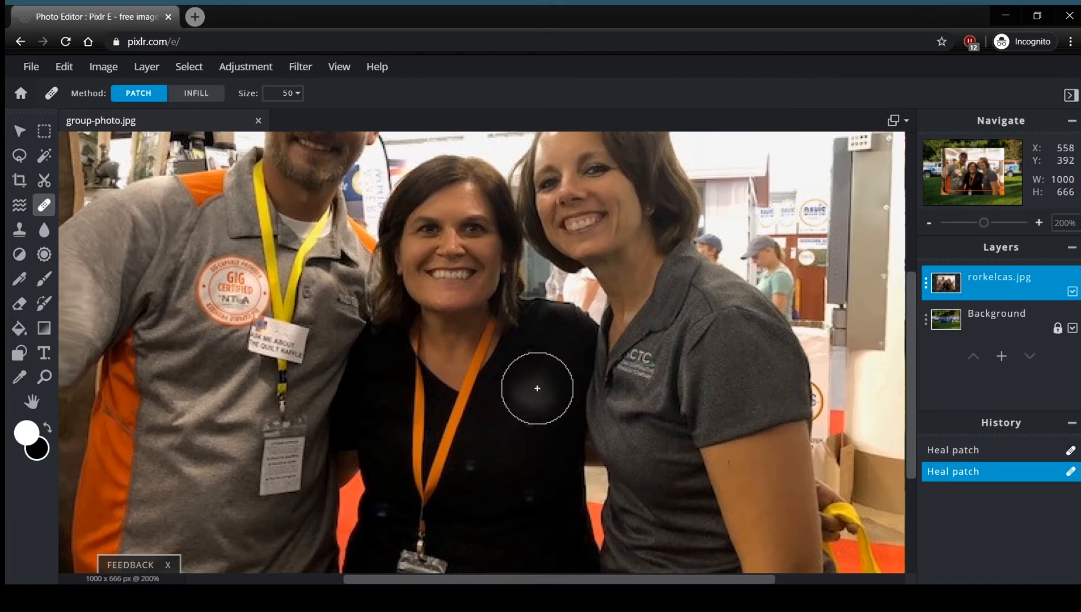
pyautogui.click(531, 395)
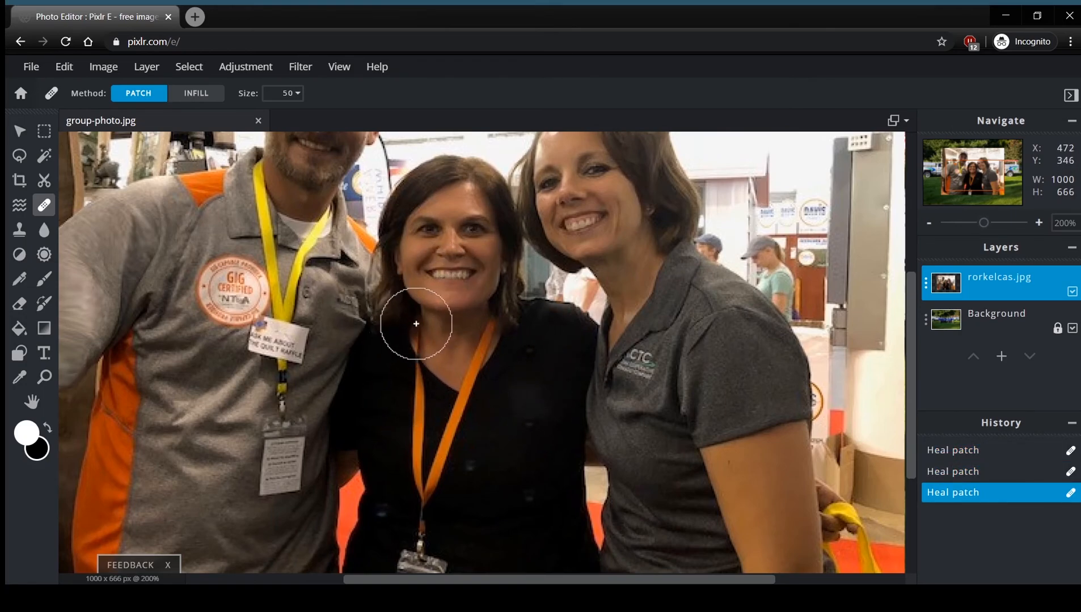
# - Patch over the round GIG Certified badge on the man's shirt with the heal tool
pyautogui.moveTo(248, 302)
pyautogui.mouseDown()
pyautogui.moveTo(204, 264)
pyautogui.moveTo(238, 289)
pyautogui.mouseUp()
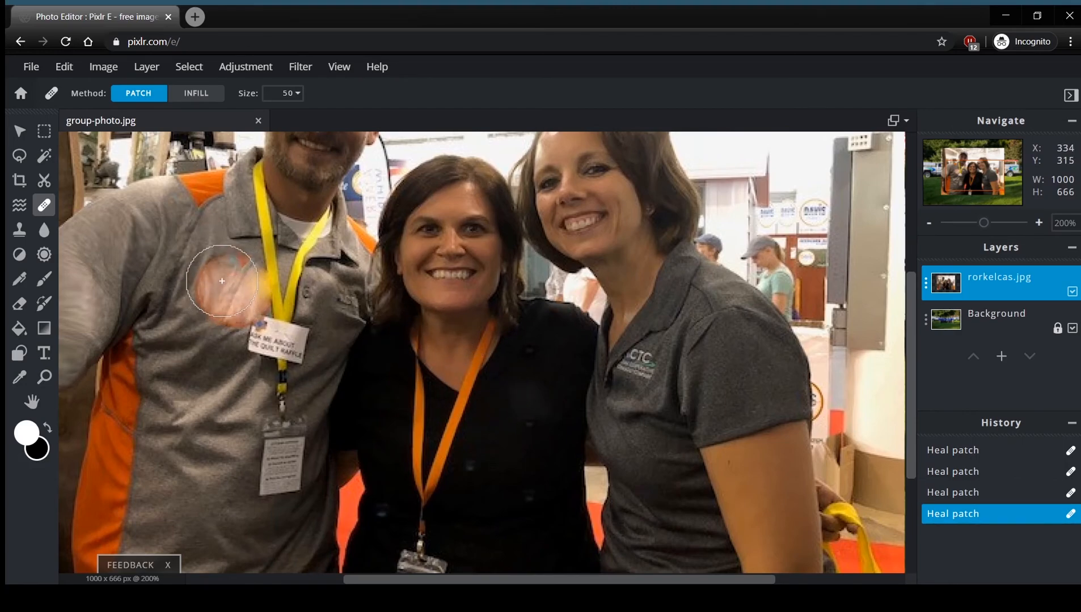
pyautogui.click(225, 282)
pyautogui.click(232, 288)
pyautogui.moveTo(234, 306)
pyautogui.mouseDown()
pyautogui.moveTo(218, 290)
pyautogui.moveTo(249, 286)
pyautogui.mouseUp()
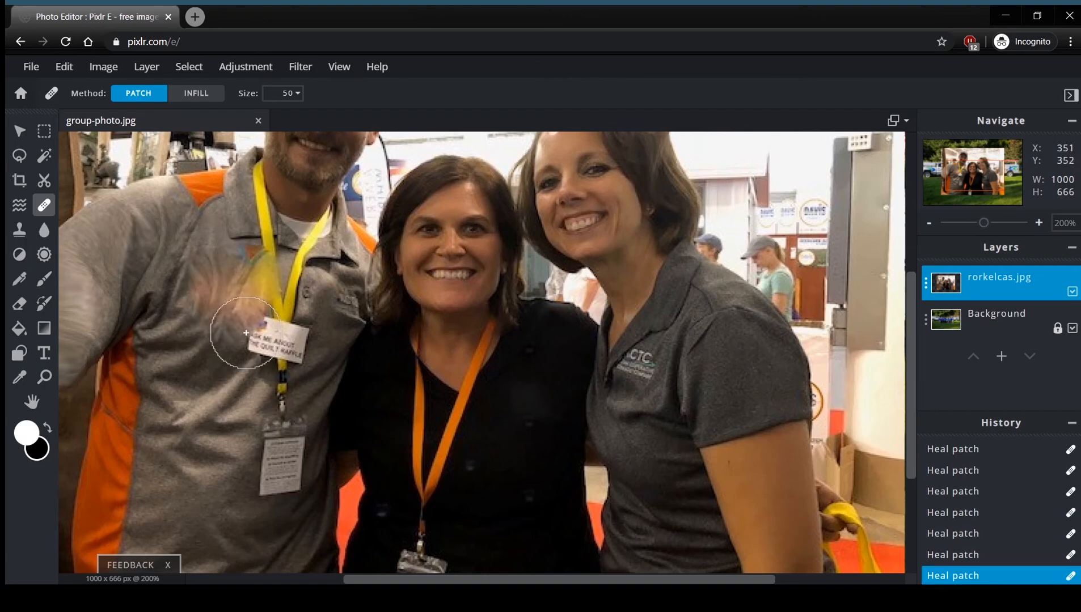
# - Patch over the man's white tag, hanging ID badge and the lower part of his yellow lanyard
pyautogui.click(267, 335)
pyautogui.moveTo(289, 338)
pyautogui.mouseDown()
pyautogui.moveTo(297, 365)
pyautogui.moveTo(273, 370)
pyautogui.moveTo(271, 348)
pyautogui.moveTo(281, 387)
pyautogui.mouseUp()
pyautogui.moveTo(286, 437); pyautogui.dragTo(277, 470)
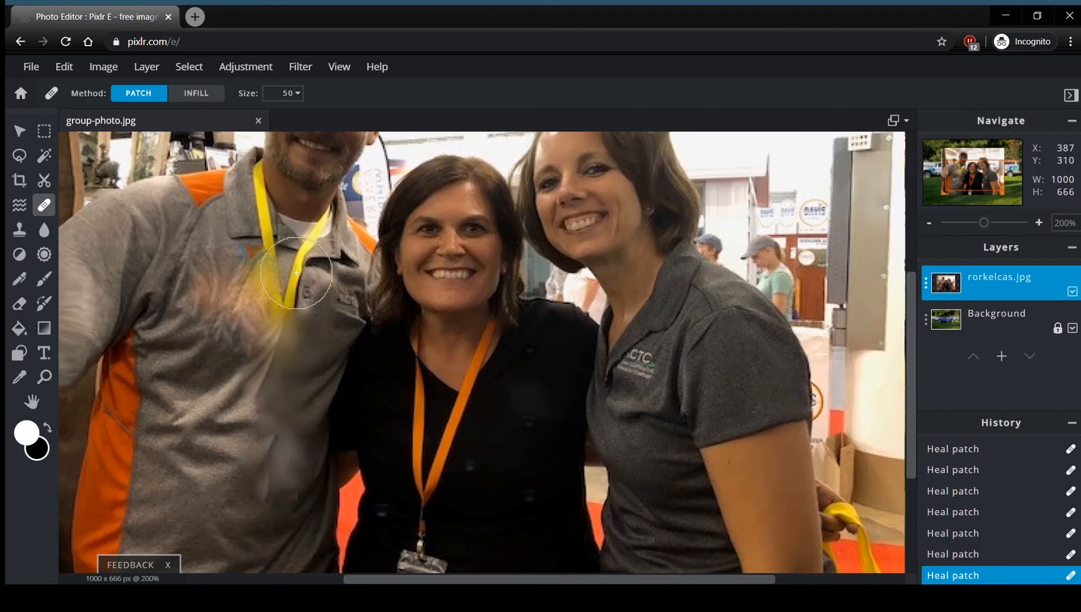
pyautogui.click(293, 295)
pyautogui.click(297, 267)
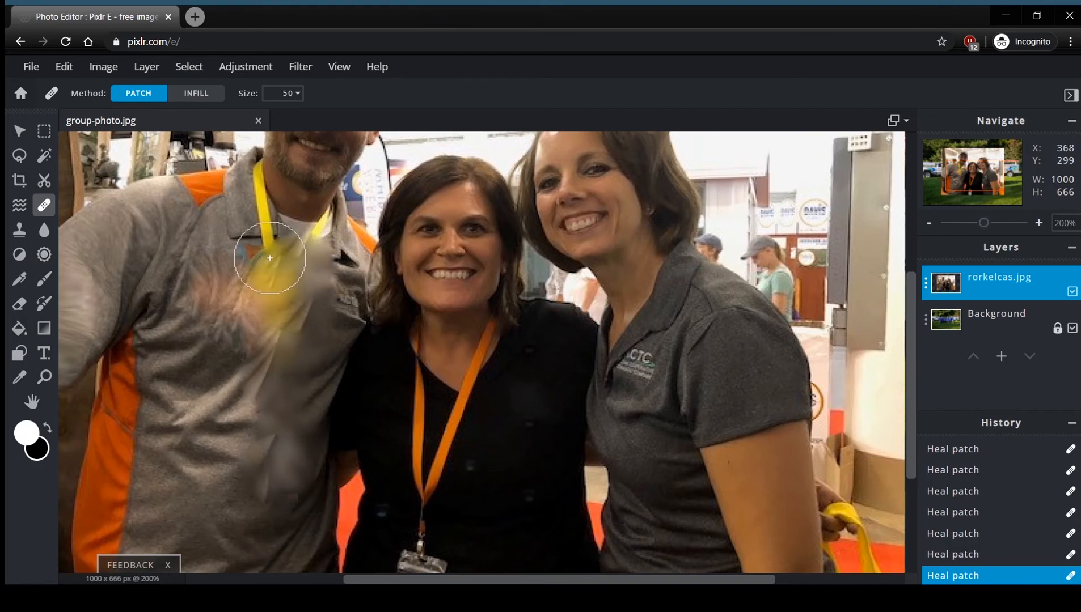
pyautogui.click(263, 251)
# - Apply further heal patches across the yellow and orange smears on the man's chest
pyautogui.scroll(-5, 279, 289)
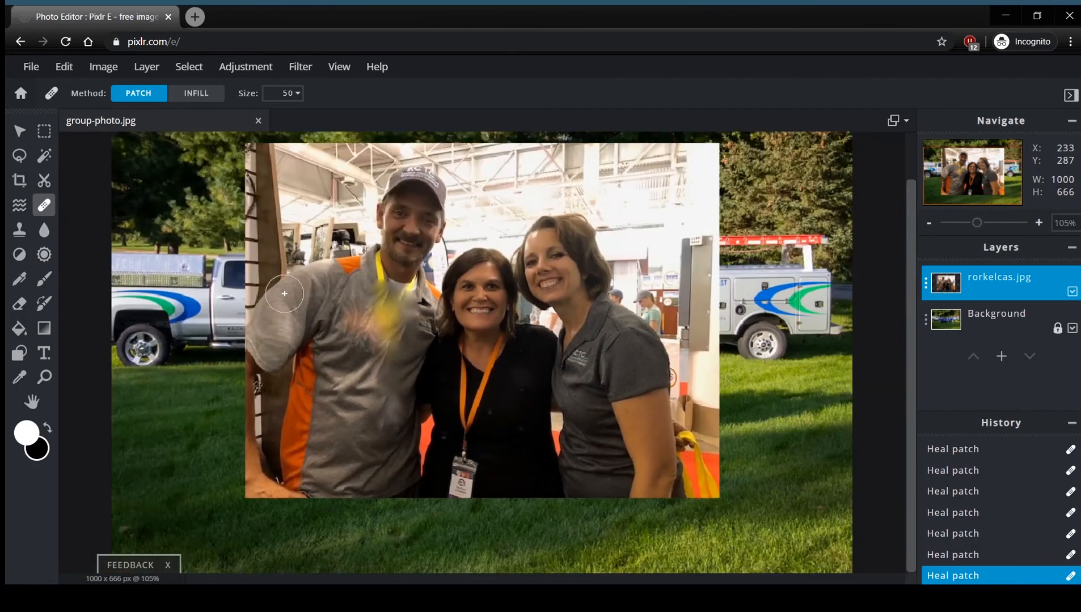
pyautogui.scroll(3, 413, 404)
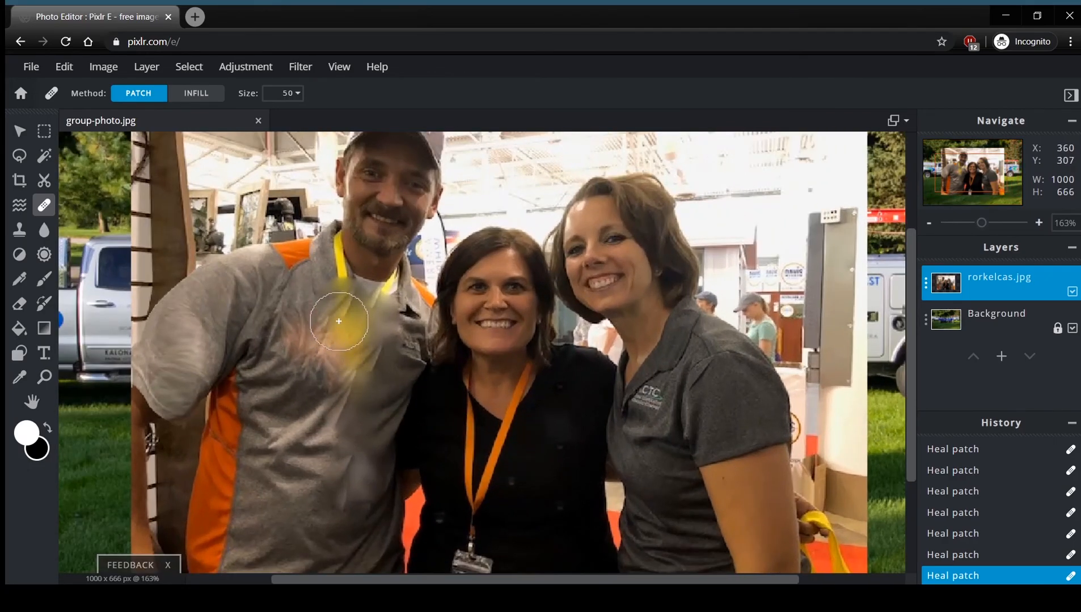
pyautogui.moveTo(314, 326)
pyautogui.mouseDown()
pyautogui.moveTo(367, 374)
pyautogui.moveTo(379, 357)
pyautogui.mouseUp()
pyautogui.moveTo(378, 357); pyautogui.dragTo(378, 357)
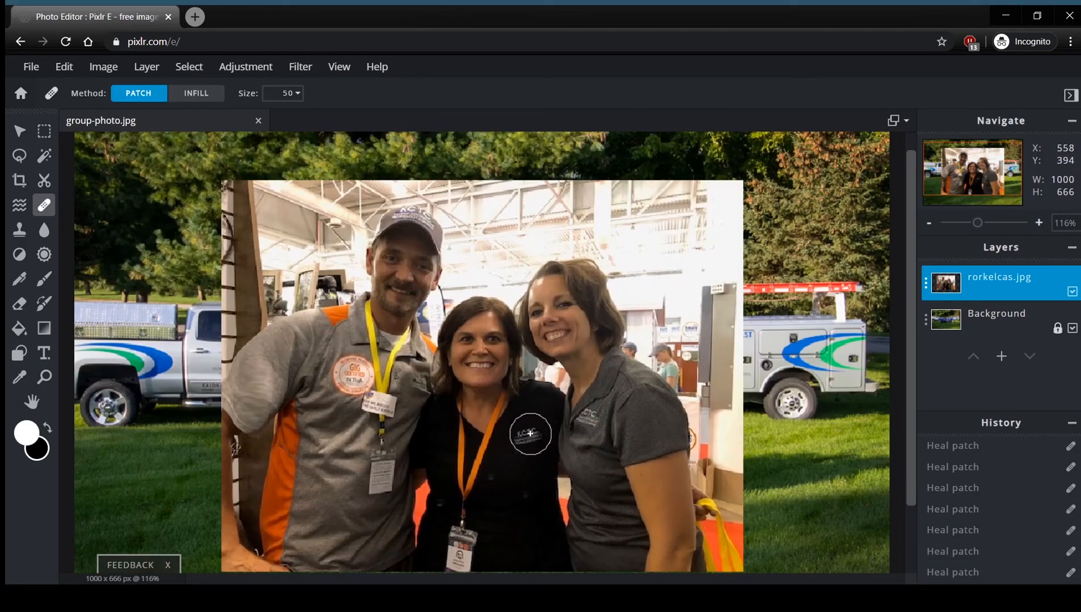
# - Hide the rorkelcas.jpg layer so the background group photo shows on its own
pyautogui.scroll(1, 523, 445)
pyautogui.scroll(4, 523, 445)
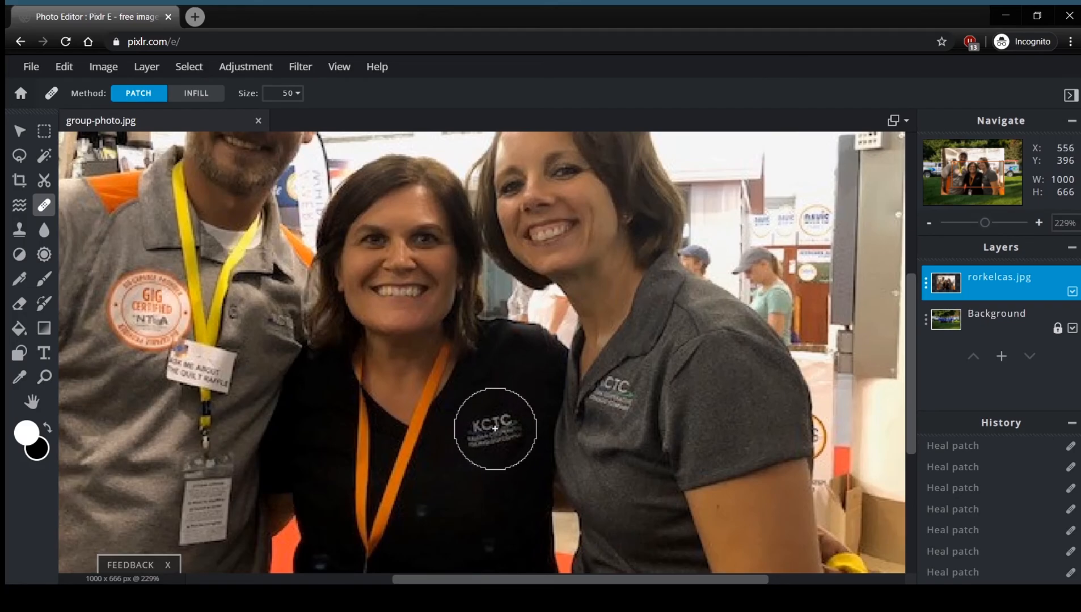
pyautogui.scroll(-3, 502, 425)
pyautogui.scroll(-3, 506, 425)
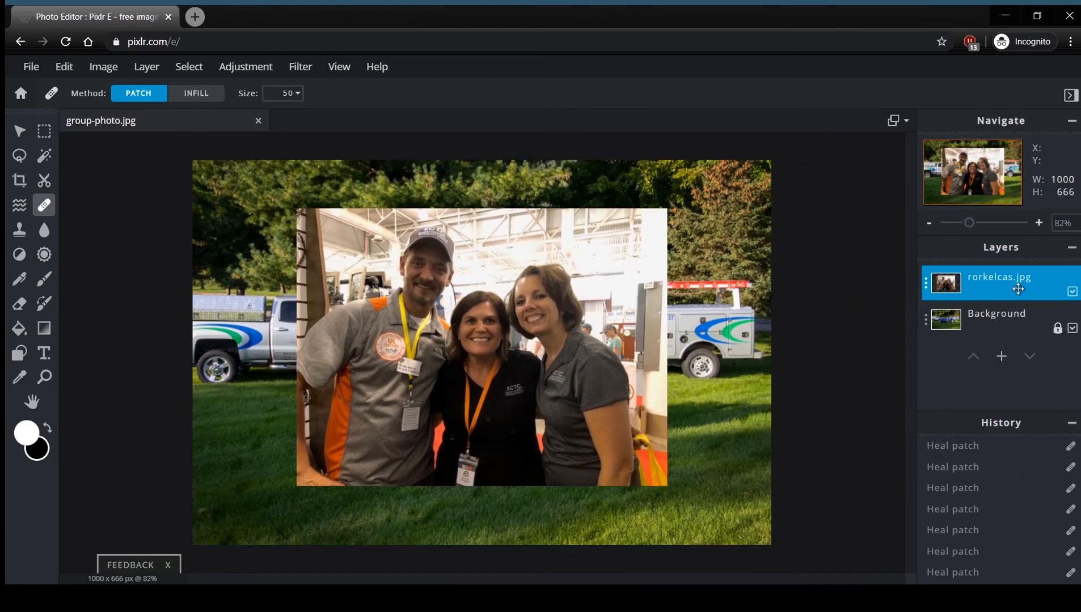
pyautogui.click(1071, 292)
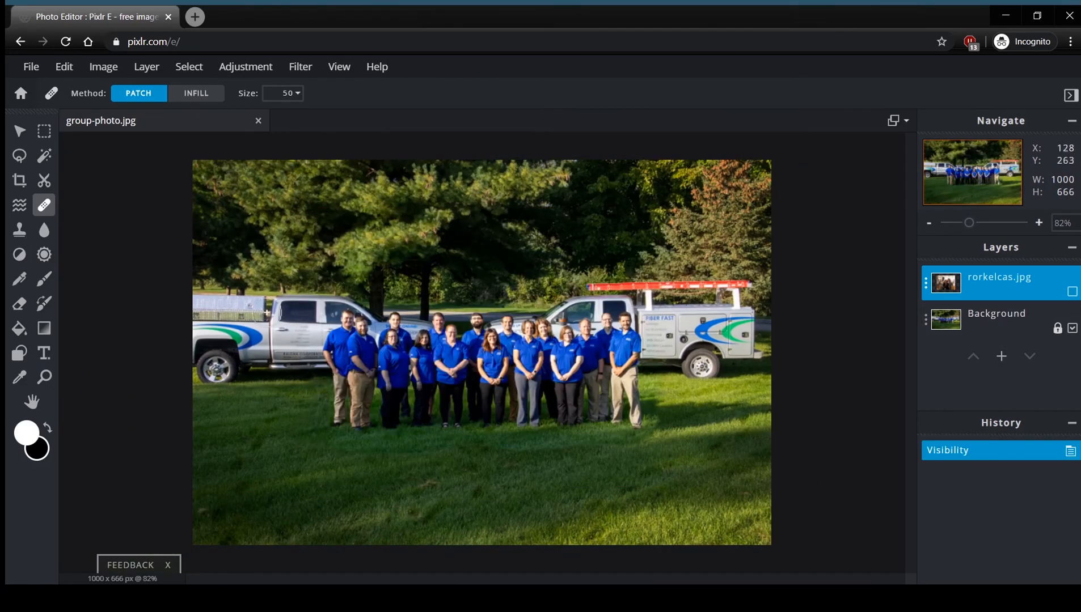
# - Choose the clone stamp tool and make the Background layer active
pyautogui.click(18, 241)
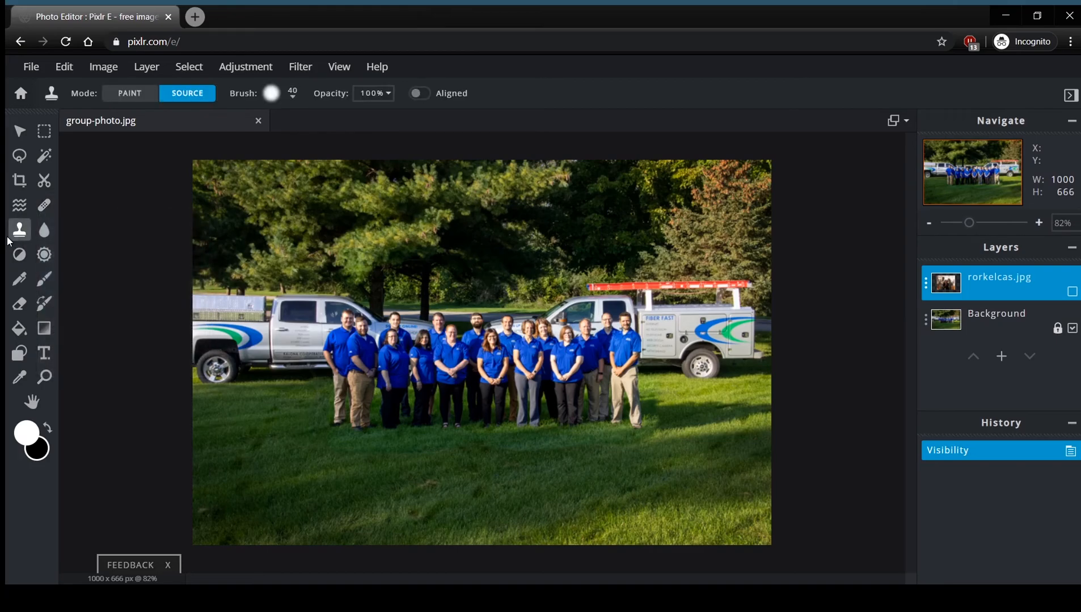
pyautogui.scroll(3, 364, 361)
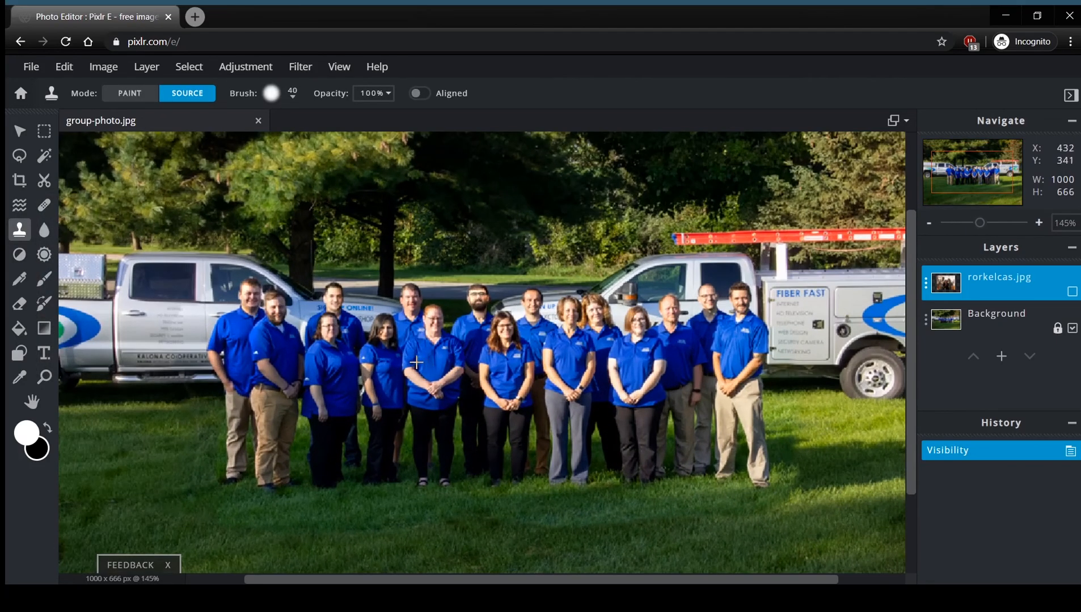
pyautogui.scroll(-2, 411, 328)
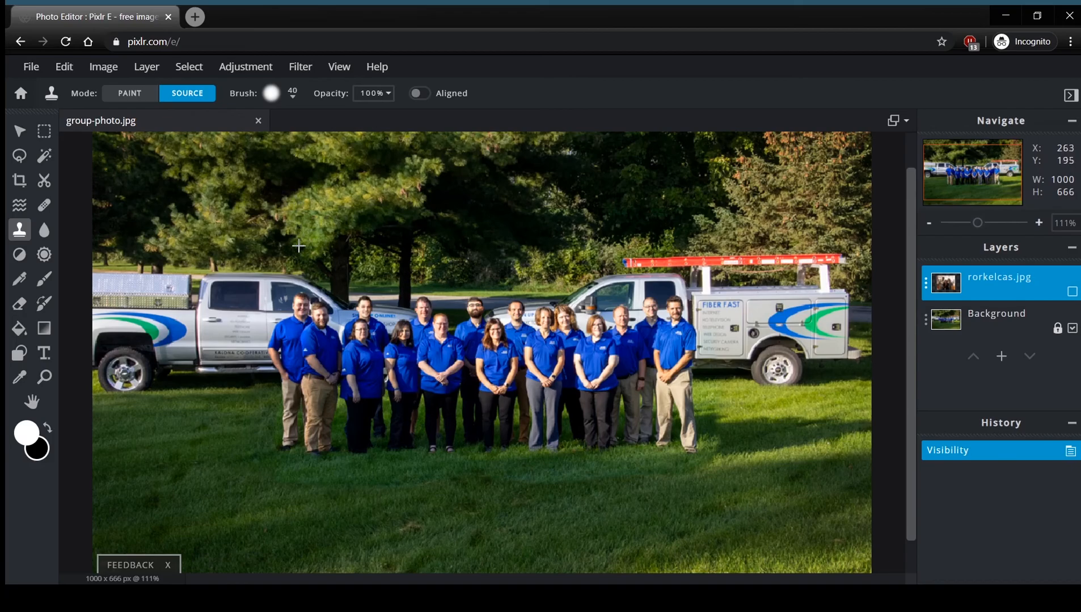
pyautogui.scroll(1, 236, 267)
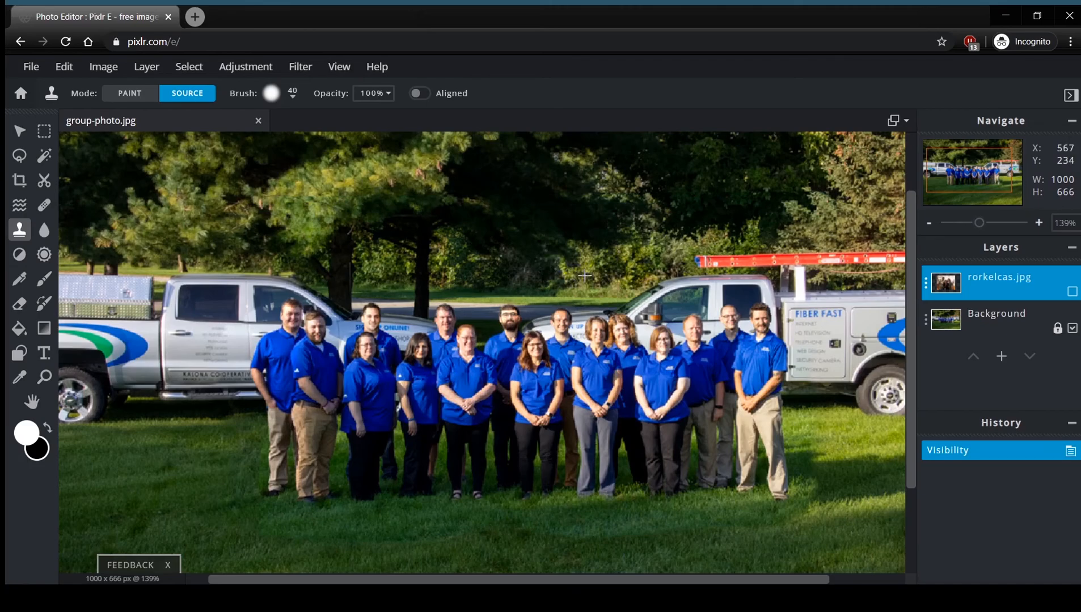
pyautogui.scroll(-1, 618, 284)
pyautogui.scroll(1, 791, 326)
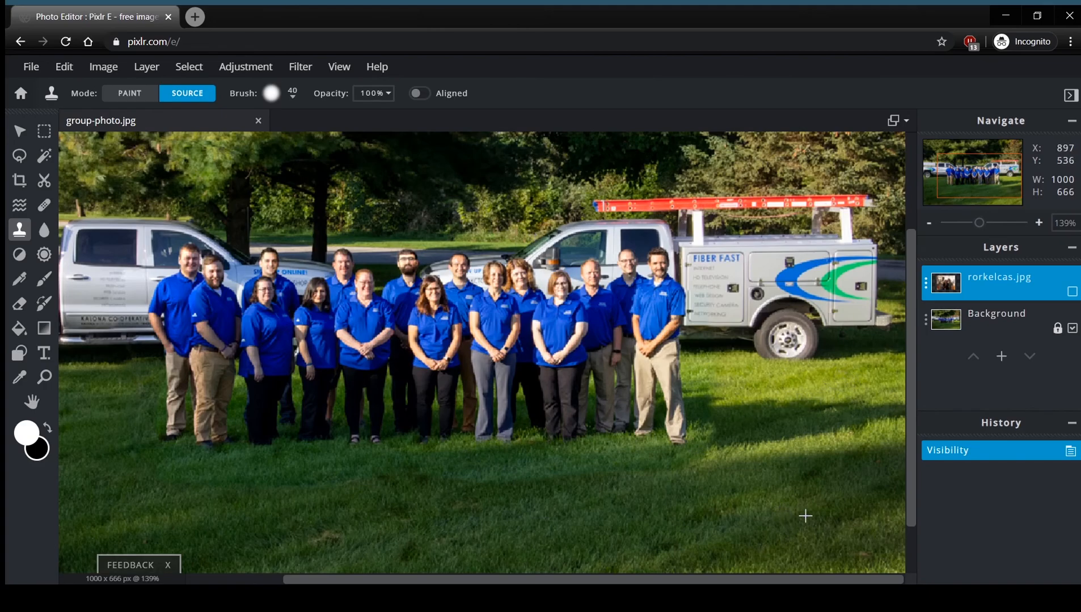
pyautogui.press('shift')
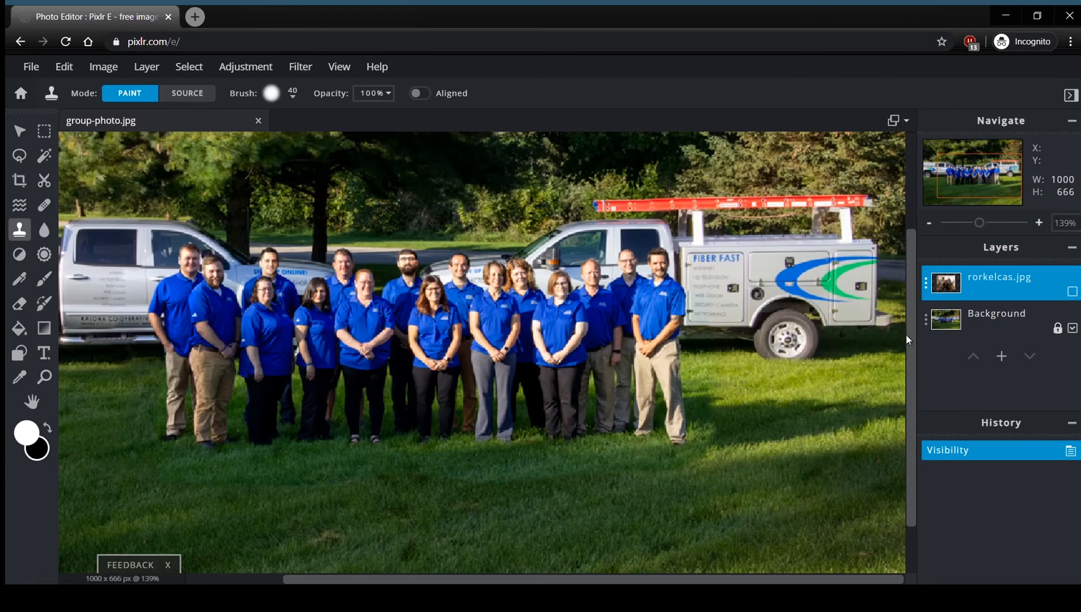
pyautogui.click(977, 320)
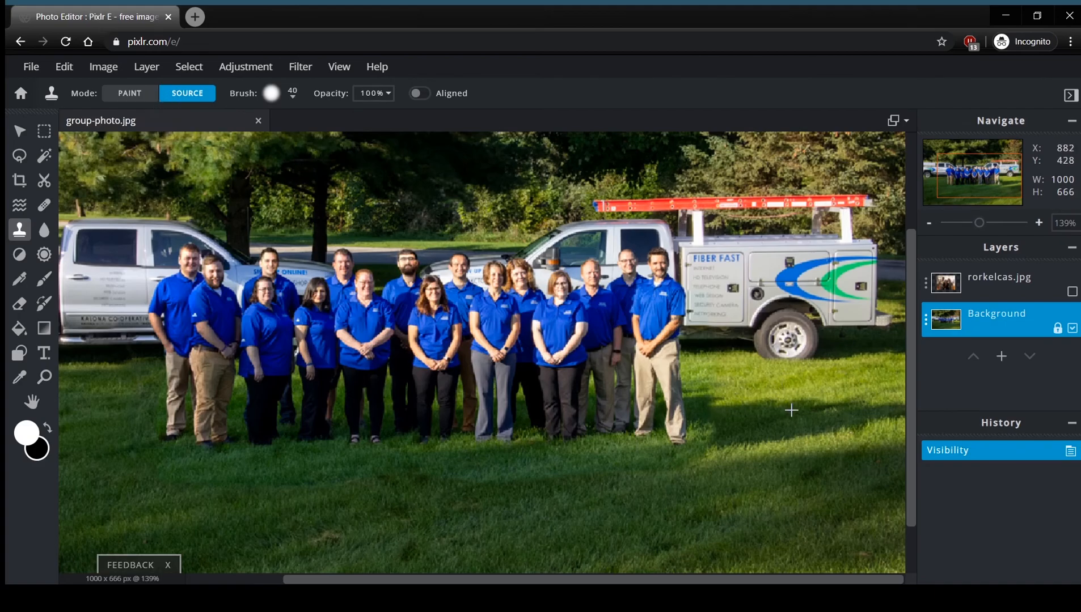
# - Try cloning the lawn over the rear wheel of the truck carrying the ladder, and undo it
pyautogui.click(817, 442)
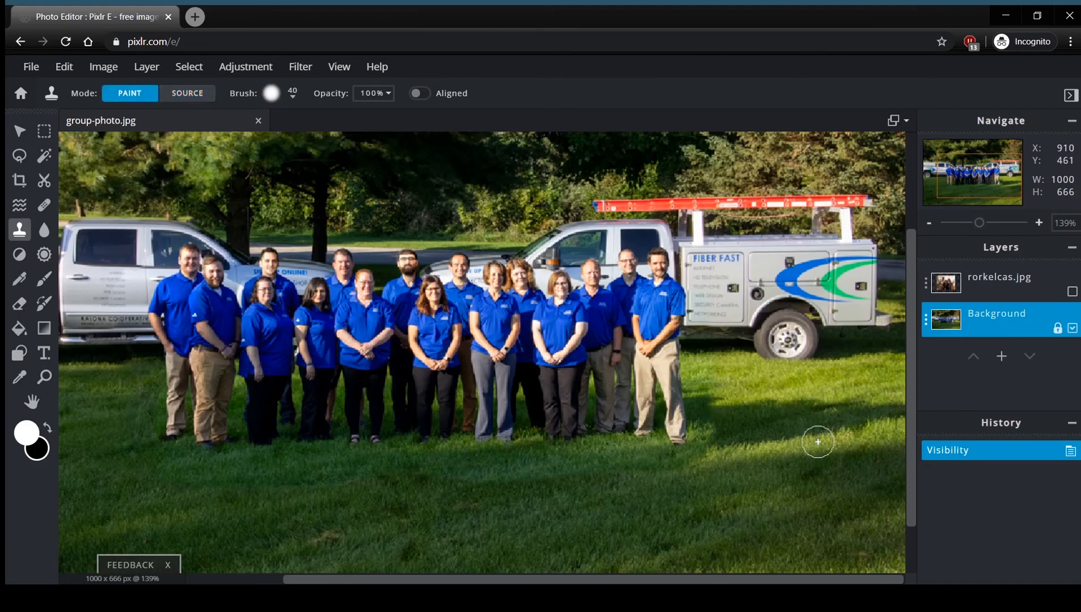
pyautogui.click(792, 327)
pyautogui.moveTo(791, 326)
pyautogui.mouseDown()
pyautogui.moveTo(777, 336)
pyautogui.moveTo(802, 345)
pyautogui.moveTo(785, 329)
pyautogui.moveTo(774, 352)
pyautogui.moveTo(771, 330)
pyautogui.moveTo(789, 318)
pyautogui.moveTo(805, 321)
pyautogui.moveTo(806, 336)
pyautogui.moveTo(795, 351)
pyautogui.moveTo(783, 346)
pyautogui.moveTo(774, 320)
pyautogui.moveTo(789, 333)
pyautogui.mouseUp()
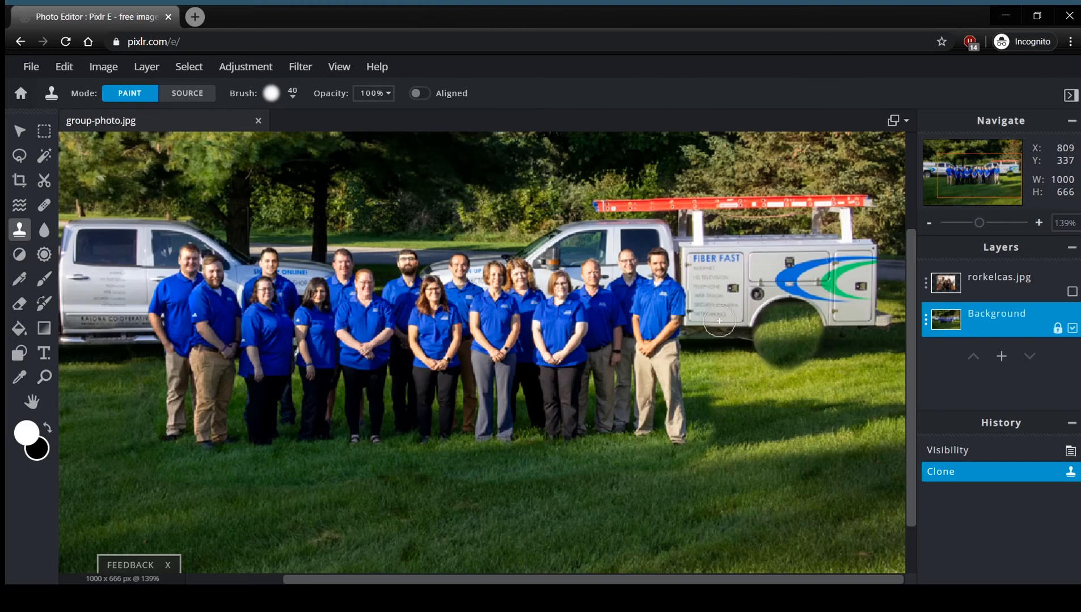
pyautogui.hotkey('ctrl', 'z')
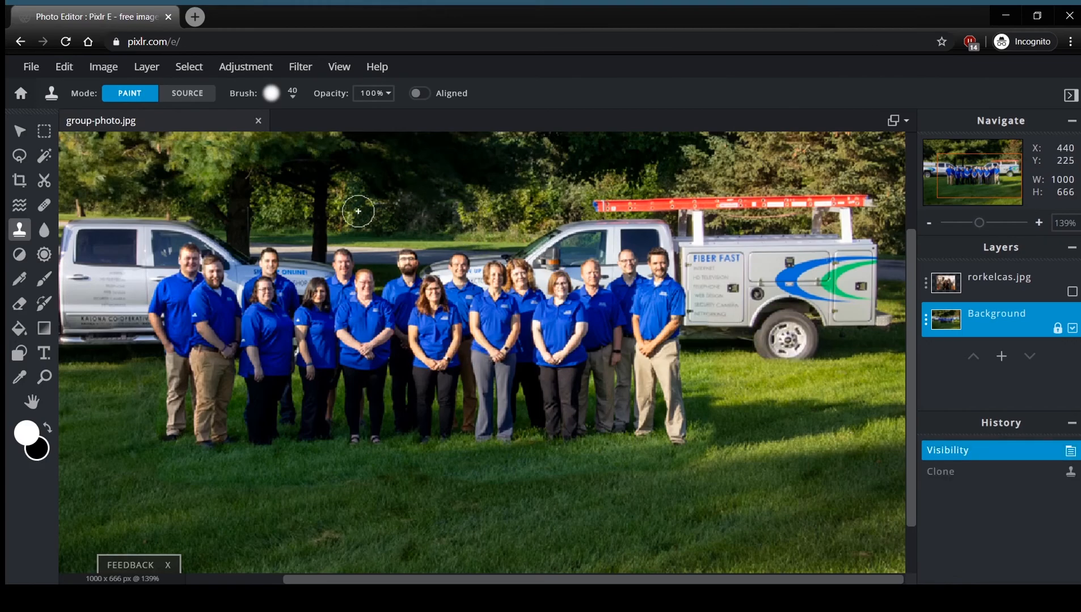
# - Clone the sunlit bushes beside the red ladder over the thin tree trunk behind the group, using brush size 40
pyautogui.click(174, 97)
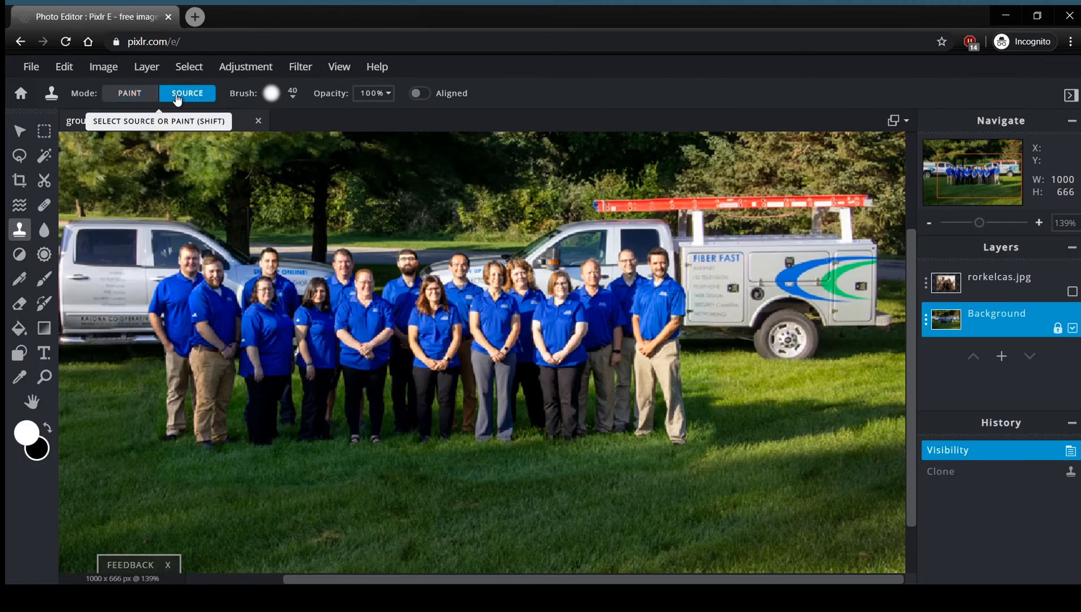
pyautogui.click(520, 212)
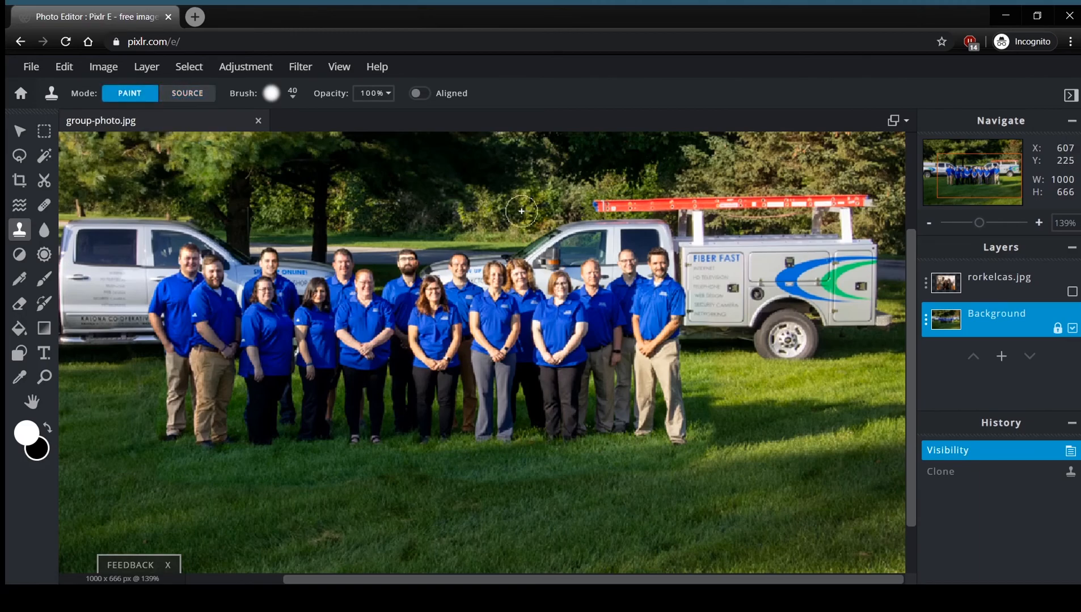
pyautogui.moveTo(320, 202); pyautogui.dragTo(321, 229)
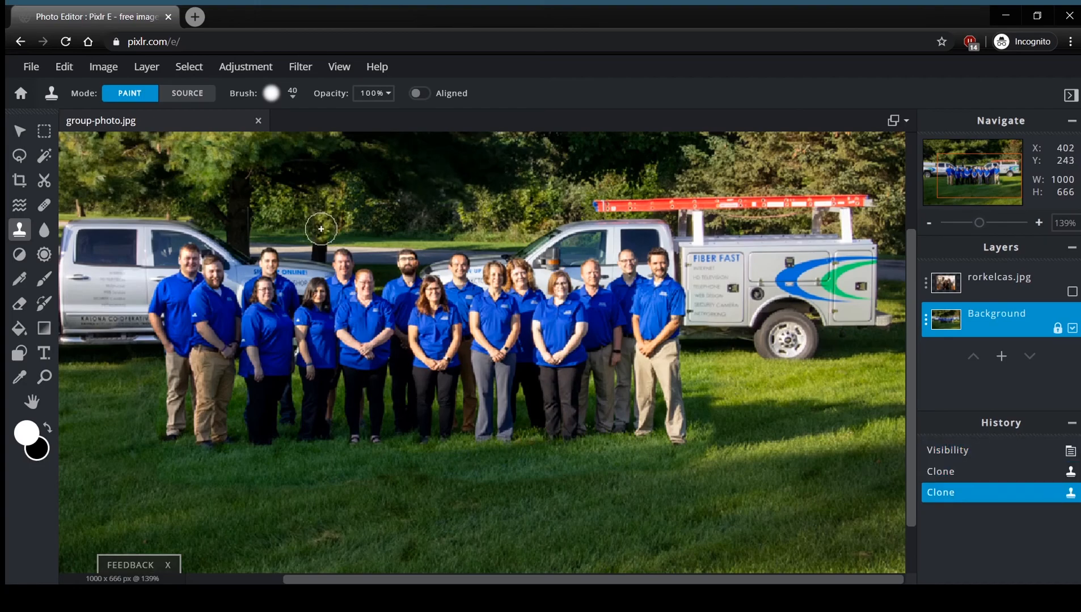
pyautogui.click(321, 229)
pyautogui.click(323, 179)
pyautogui.click(295, 193)
pyautogui.click(335, 179)
pyautogui.click(343, 168)
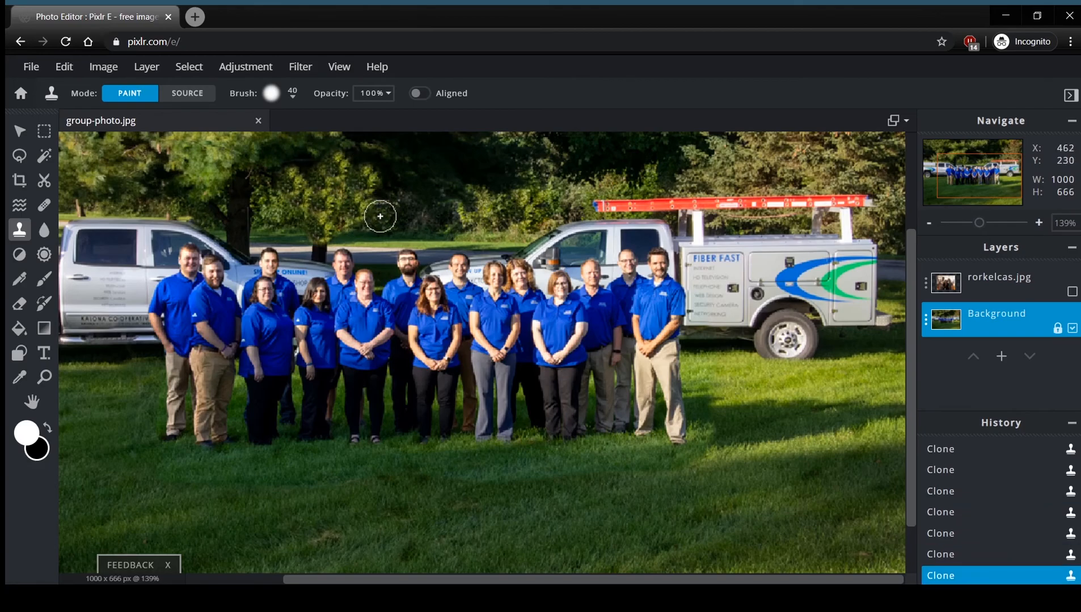
# - Sample the road behind the group and clone it over the remaining base of the thin tree trunk
pyautogui.click(197, 95)
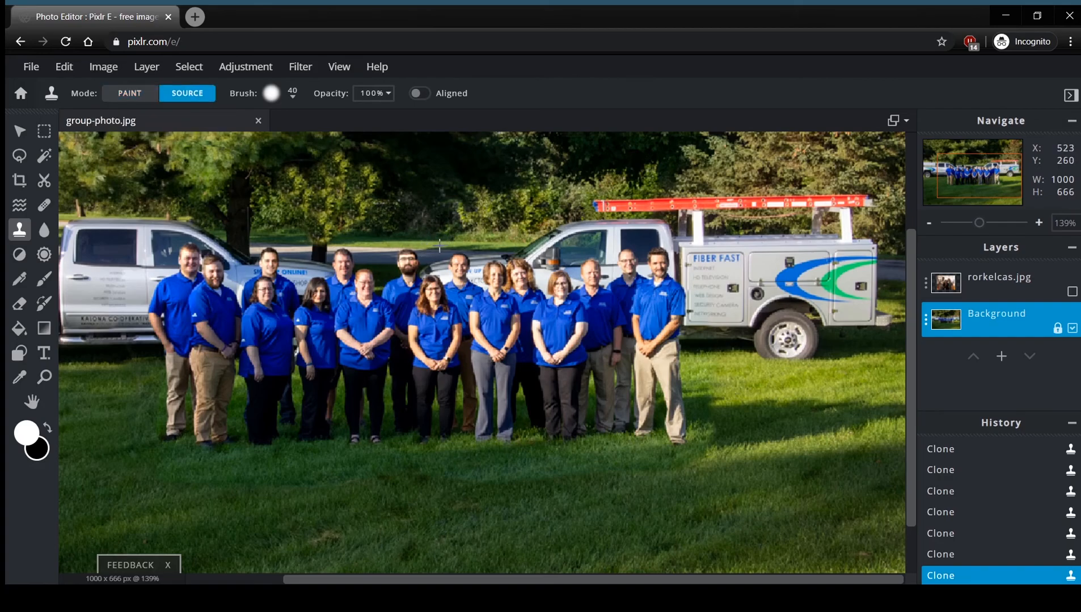
pyautogui.click(370, 248)
pyautogui.click(320, 246)
pyautogui.click(320, 246)
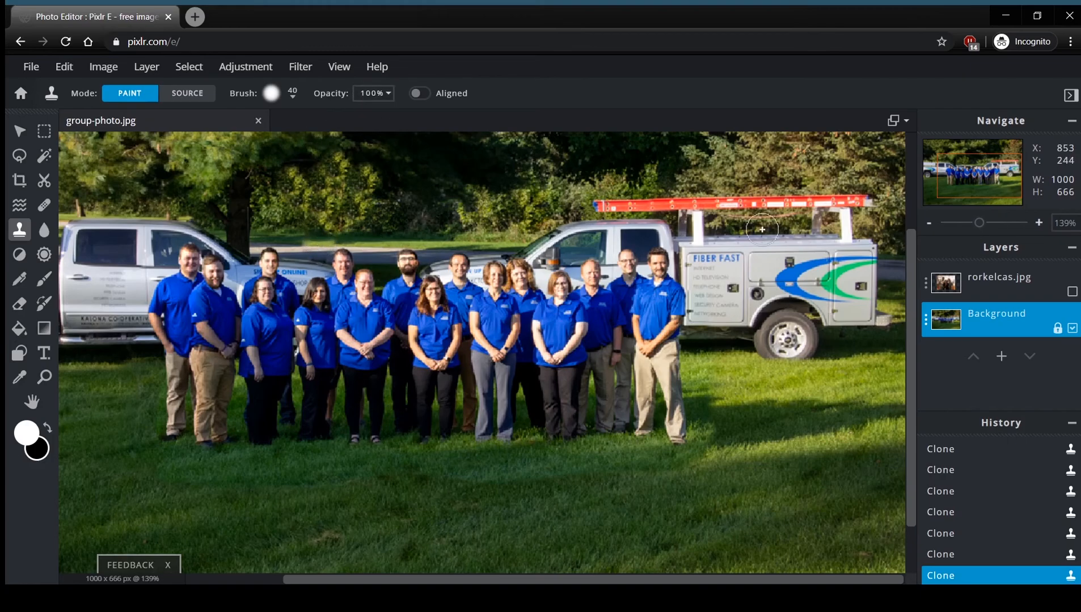
# - Blur both trucks and the trees behind the red ladder with the blur brush at size 110 and strength 40
pyautogui.click(44, 230)
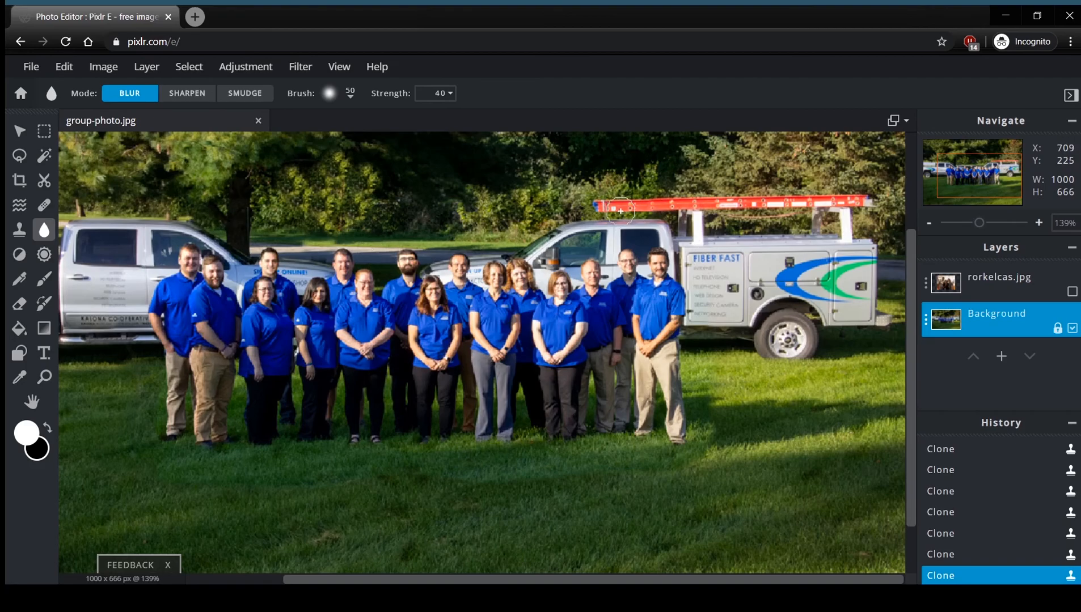
pyautogui.press(']')
pyautogui.press(']')
pyautogui.press(']')
pyautogui.press(']')
pyautogui.press(']')
pyautogui.press(']')
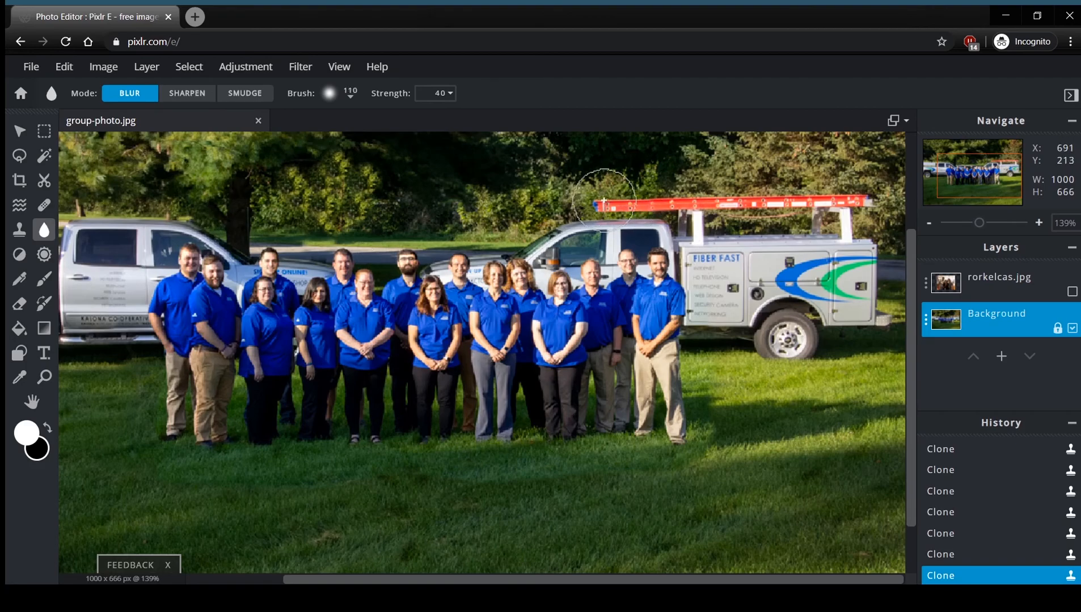
pyautogui.moveTo(688, 215)
pyautogui.mouseDown()
pyautogui.moveTo(538, 188)
pyautogui.moveTo(732, 225)
pyautogui.moveTo(745, 242)
pyautogui.moveTo(614, 172)
pyautogui.moveTo(693, 182)
pyautogui.moveTo(827, 225)
pyautogui.moveTo(690, 153)
pyautogui.moveTo(791, 181)
pyautogui.moveTo(568, 170)
pyautogui.moveTo(463, 180)
pyautogui.moveTo(657, 164)
pyautogui.moveTo(532, 163)
pyautogui.moveTo(615, 188)
pyautogui.moveTo(540, 214)
pyautogui.moveTo(604, 216)
pyautogui.moveTo(562, 226)
pyautogui.moveTo(465, 215)
pyautogui.mouseUp()
pyautogui.moveTo(572, 218); pyautogui.dragTo(499, 210)
pyautogui.moveTo(737, 330)
pyautogui.mouseDown()
pyautogui.moveTo(715, 254)
pyautogui.moveTo(767, 298)
pyautogui.moveTo(751, 232)
pyautogui.moveTo(784, 266)
pyautogui.moveTo(795, 237)
pyautogui.moveTo(859, 237)
pyautogui.moveTo(849, 214)
pyautogui.mouseUp()
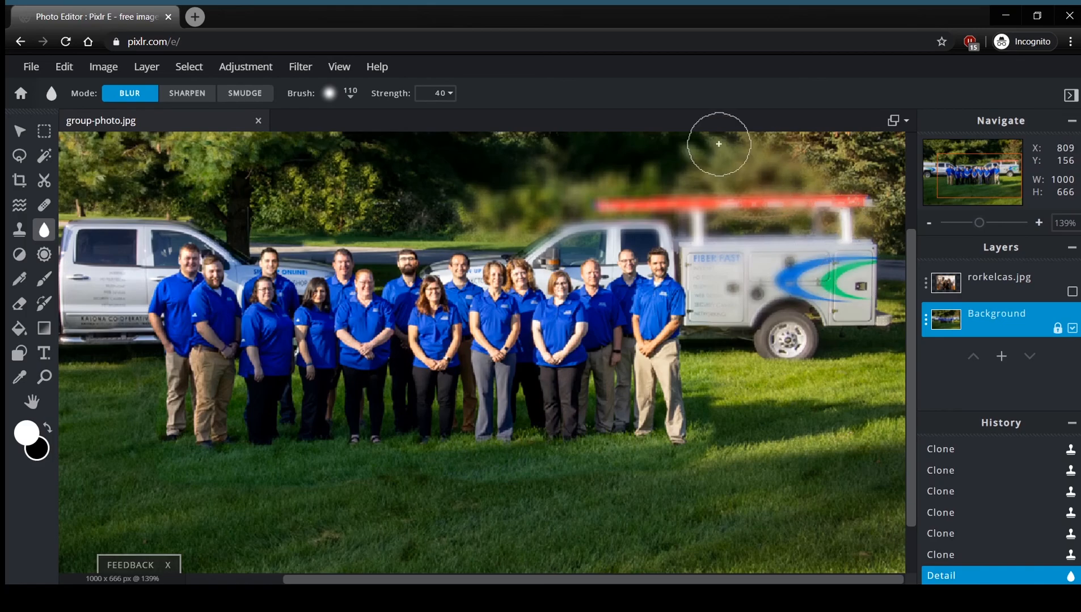
pyautogui.moveTo(817, 254); pyautogui.dragTo(841, 273)
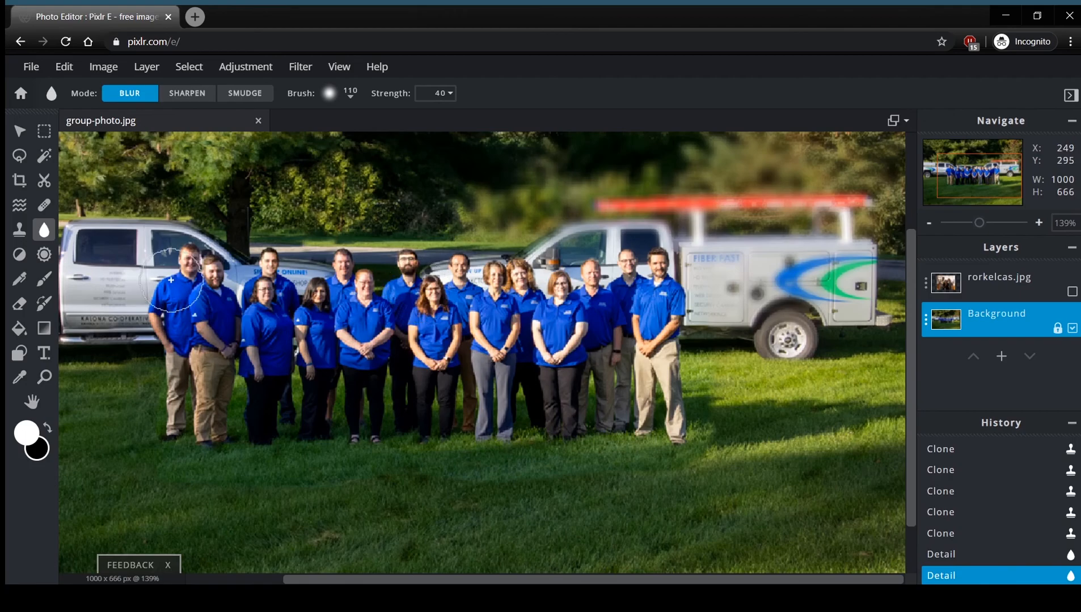
pyautogui.moveTo(161, 255); pyautogui.dragTo(85, 263)
pyautogui.moveTo(177, 327)
pyautogui.mouseDown()
pyautogui.moveTo(71, 322)
pyautogui.moveTo(85, 323)
pyautogui.mouseUp()
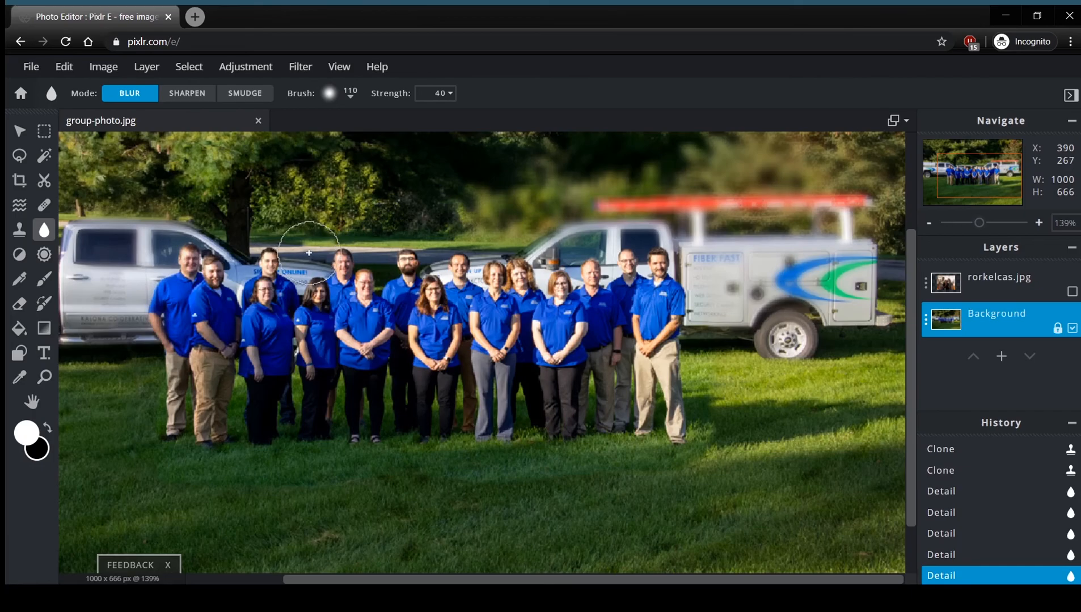
# - Undo all the blur strokes and the last three clone strokes
pyautogui.hotkey('ctrl', 'z')
pyautogui.hotkey('ctrl', 'z')
pyautogui.hotkey('ctrl', 'z')
pyautogui.hotkey('ctrl', 'z')
pyautogui.hotkey('ctrl', 'z')
pyautogui.hotkey('ctrl', 'z')
pyautogui.hotkey('ctrl', 'z')
pyautogui.hotkey('ctrl', 'z')
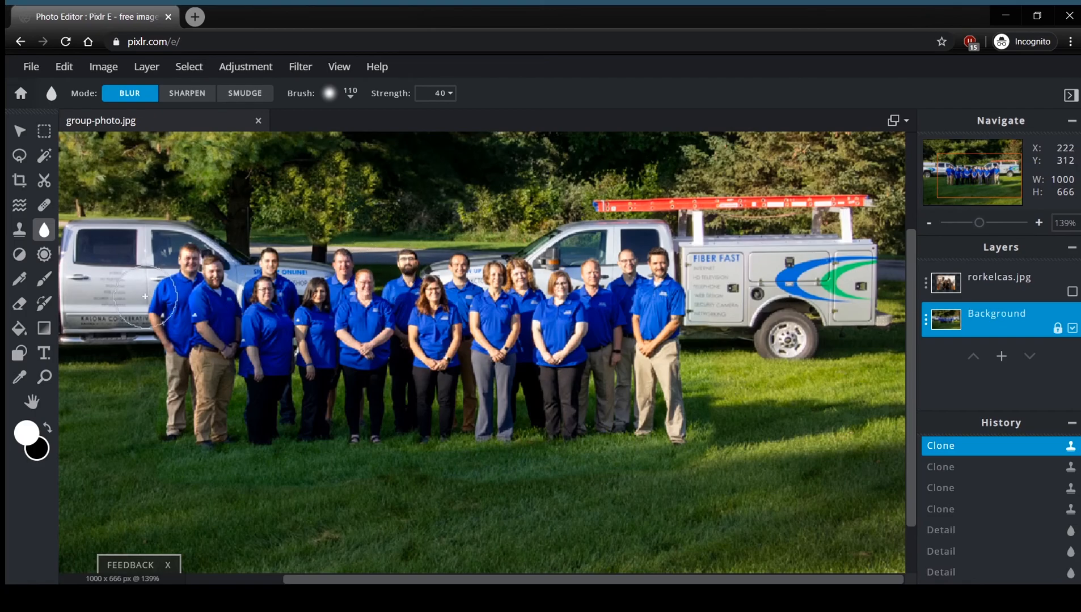
# - Lighten the midtones of the black-haired woman's clothes, and darken the clasped hands of the woman beside her, at strength 30
pyautogui.click(18, 257)
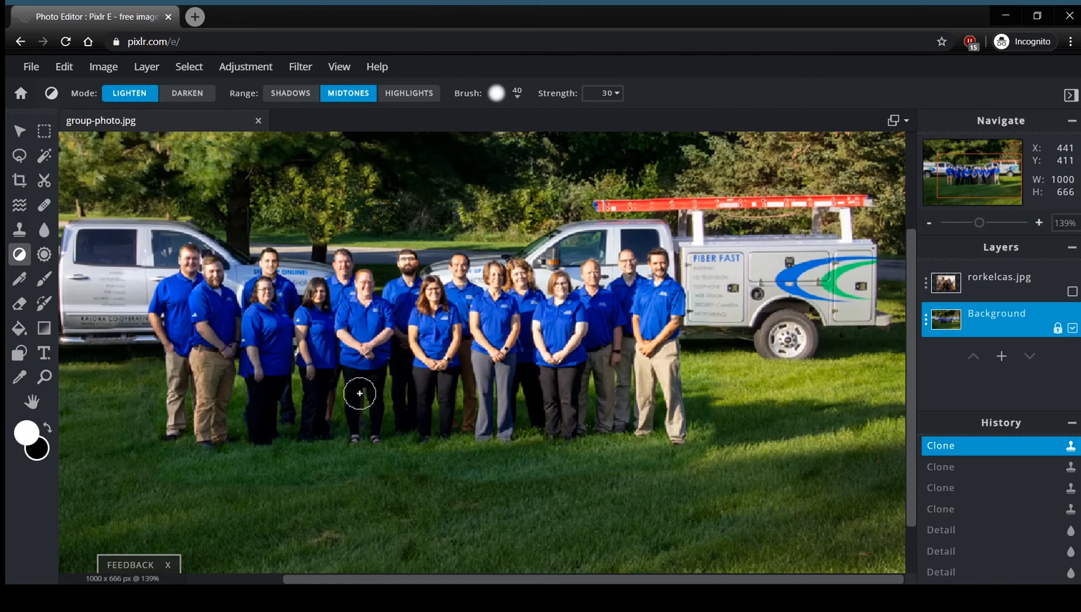
pyautogui.scroll(5, 294, 412)
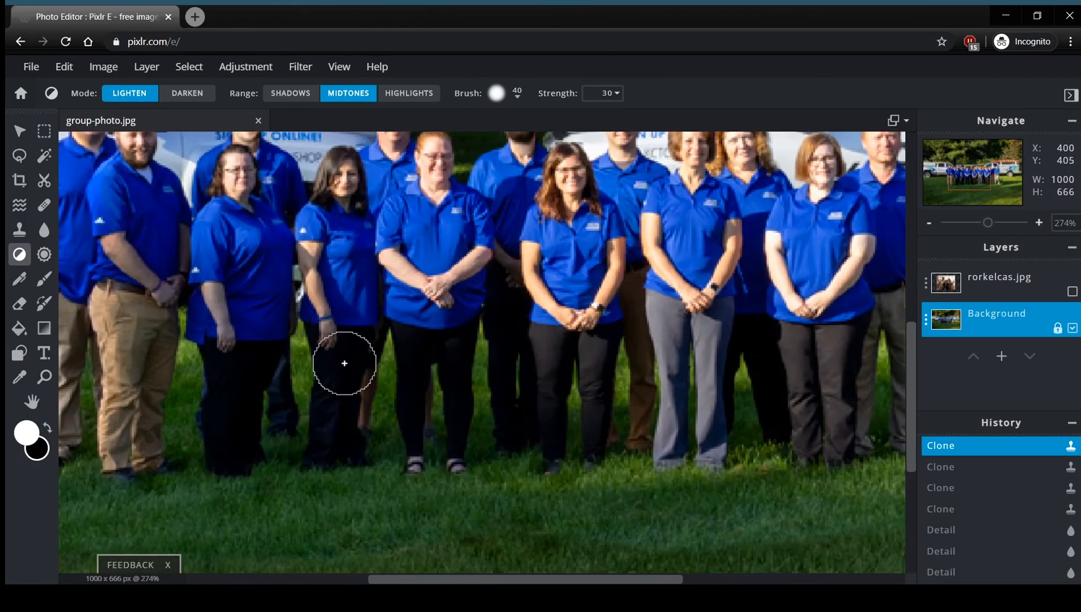
pyautogui.moveTo(339, 380)
pyautogui.mouseDown()
pyautogui.moveTo(339, 437)
pyautogui.moveTo(346, 375)
pyautogui.moveTo(341, 415)
pyautogui.moveTo(340, 395)
pyautogui.moveTo(363, 337)
pyautogui.moveTo(352, 237)
pyautogui.moveTo(352, 294)
pyautogui.mouseUp()
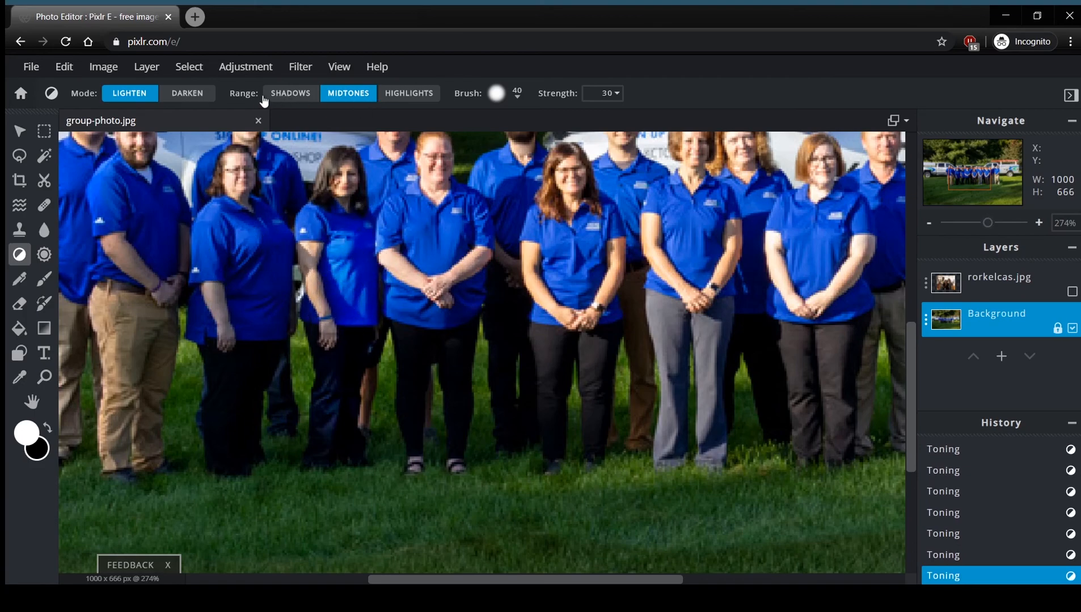
pyautogui.click(198, 99)
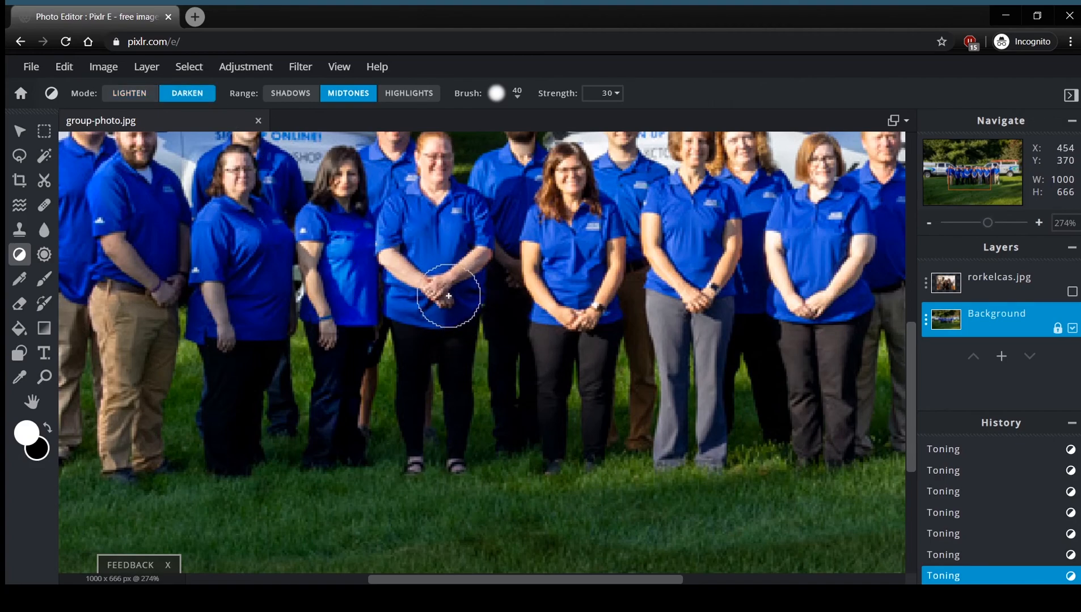
pyautogui.moveTo(442, 307); pyautogui.dragTo(456, 294)
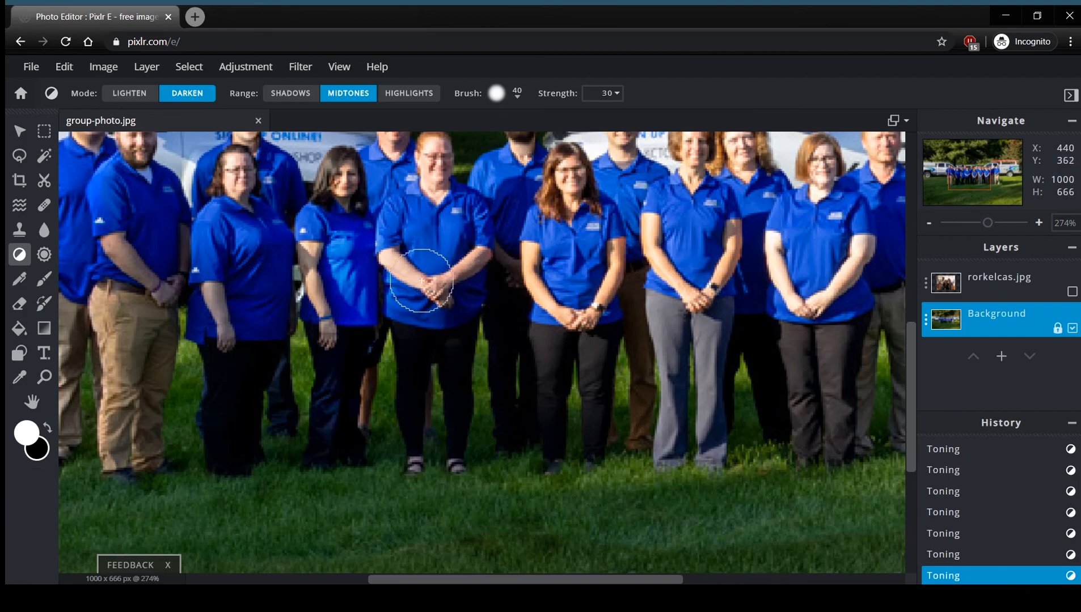
# - Increase the vibrance of blue shirts among the people nearest the pickup without a ladder, using the Sponge tool at brush size 40, strength 30
pyautogui.click(44, 255)
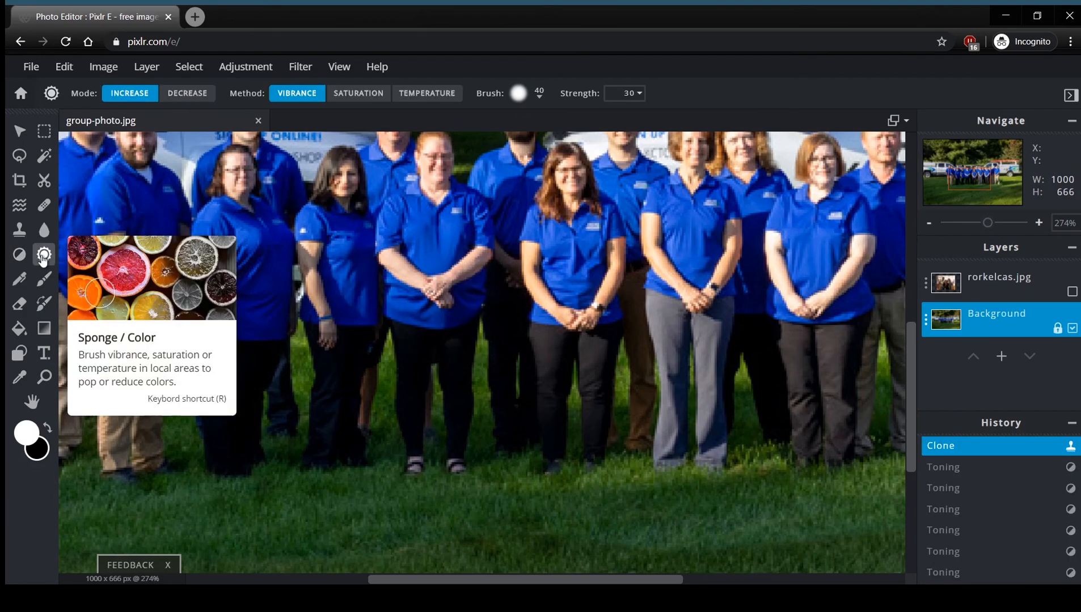
pyautogui.scroll(-3, 224, 280)
pyautogui.scroll(2, 224, 280)
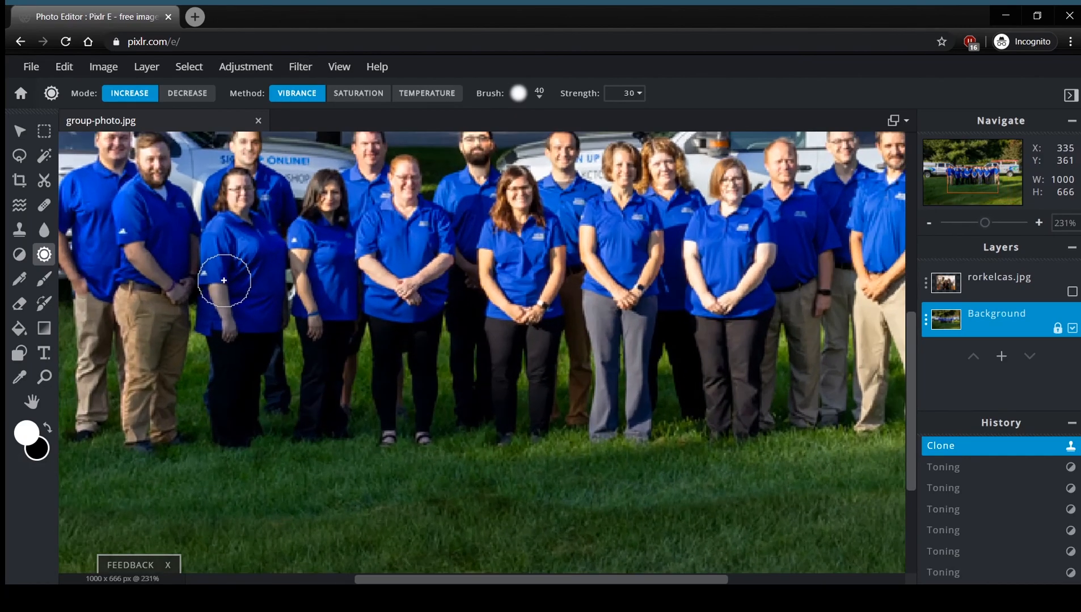
pyautogui.scroll(2, 224, 280)
pyautogui.press('space')
pyautogui.moveTo(319, 251)
pyautogui.mouseDown()
pyautogui.moveTo(405, 405)
pyautogui.moveTo(497, 383)
pyautogui.mouseUp()
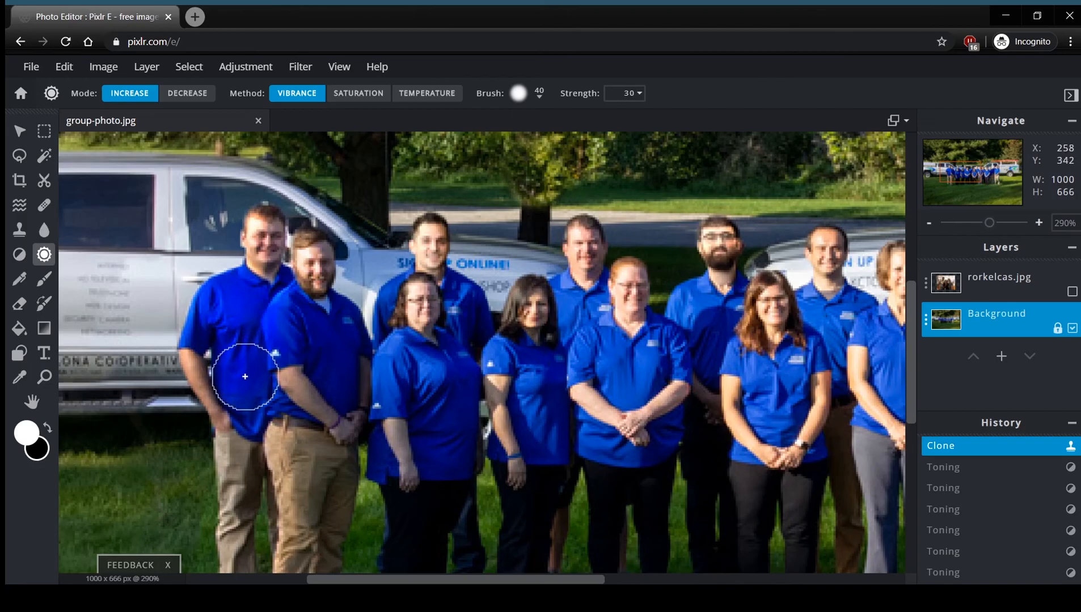
pyautogui.moveTo(264, 401); pyautogui.dragTo(265, 400)
pyautogui.moveTo(426, 334)
pyautogui.mouseDown()
pyautogui.moveTo(454, 334)
pyautogui.moveTo(412, 358)
pyautogui.moveTo(410, 395)
pyautogui.mouseUp()
pyautogui.scroll(-1, 408, 395)
pyautogui.scroll(-5, 407, 395)
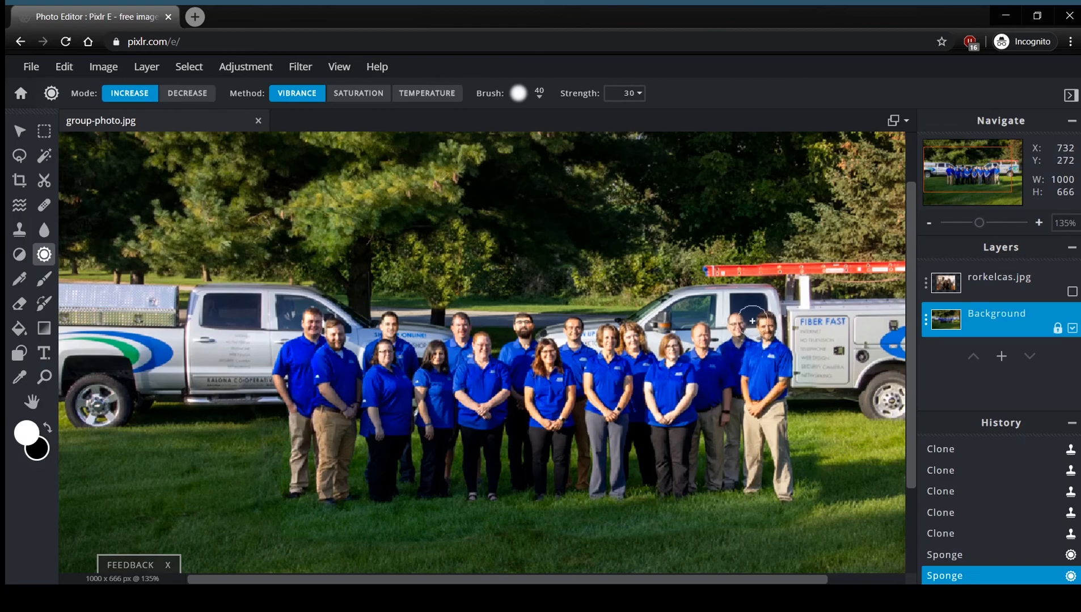
pyautogui.click(390, 371)
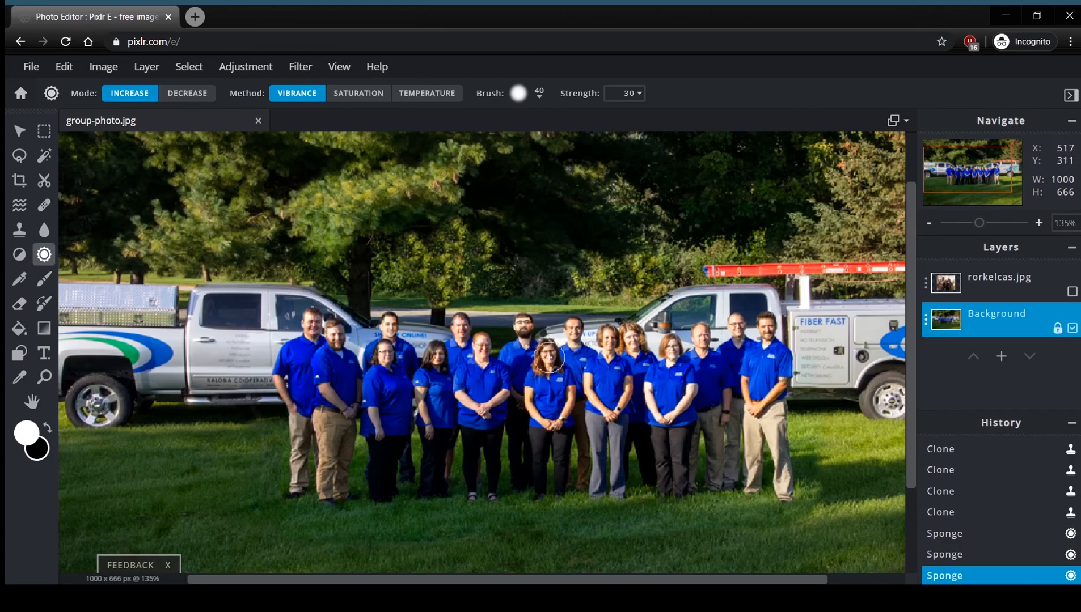
# - Increase the saturation of blue shirts in the group using the Sponge tool at brush size 40 and strength 30
pyautogui.click(372, 94)
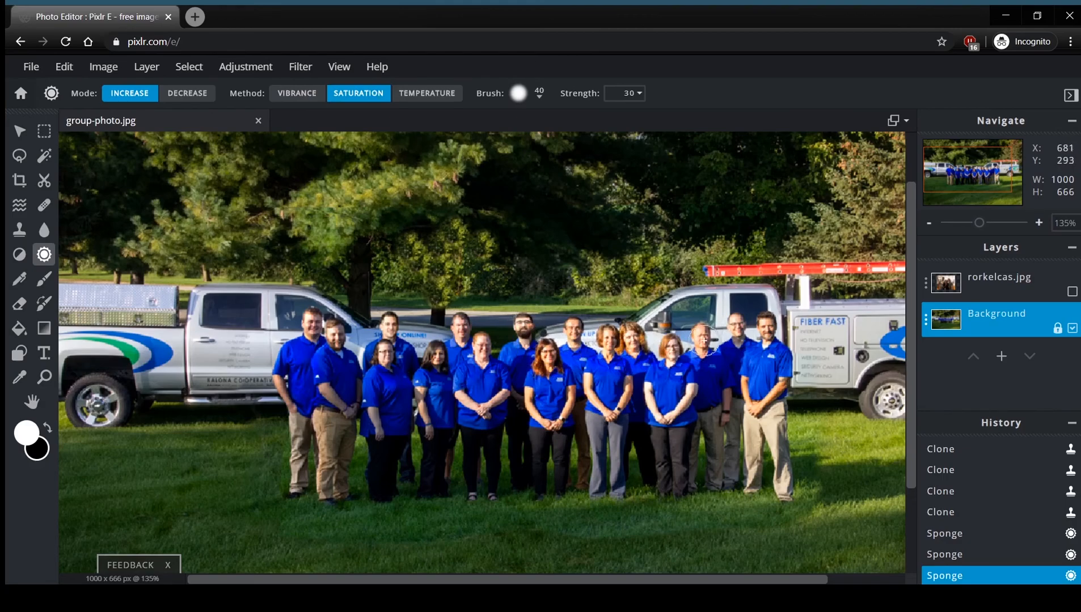
pyautogui.moveTo(760, 348); pyautogui.dragTo(755, 352)
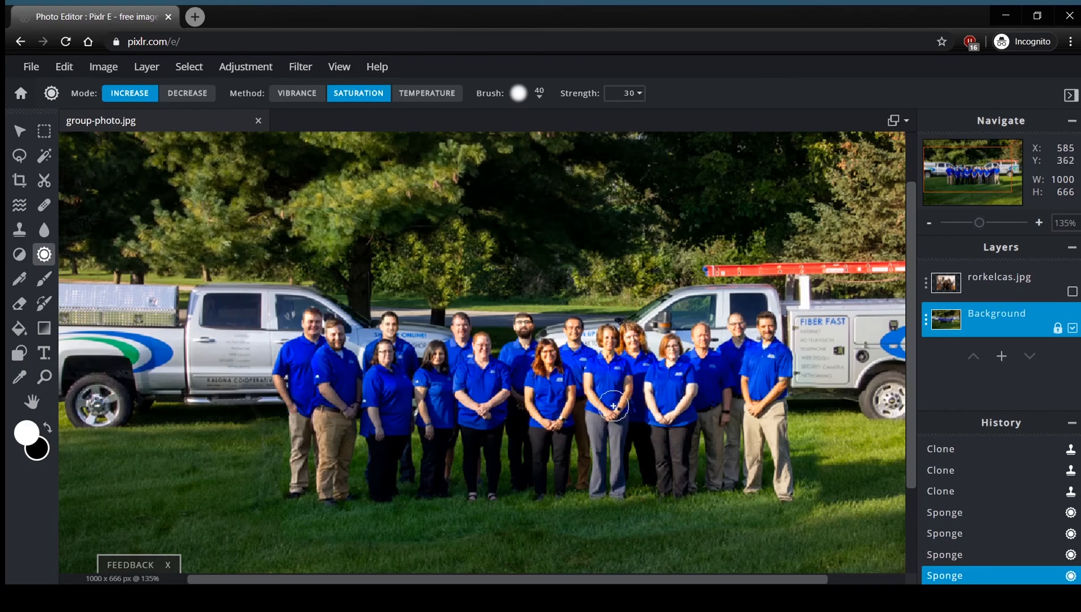
pyautogui.click(432, 95)
# - Scribble white strokes over the tree trunk behind the pickup without a ladder, using the Pen tool's Sketchy variant
pyautogui.click(23, 280)
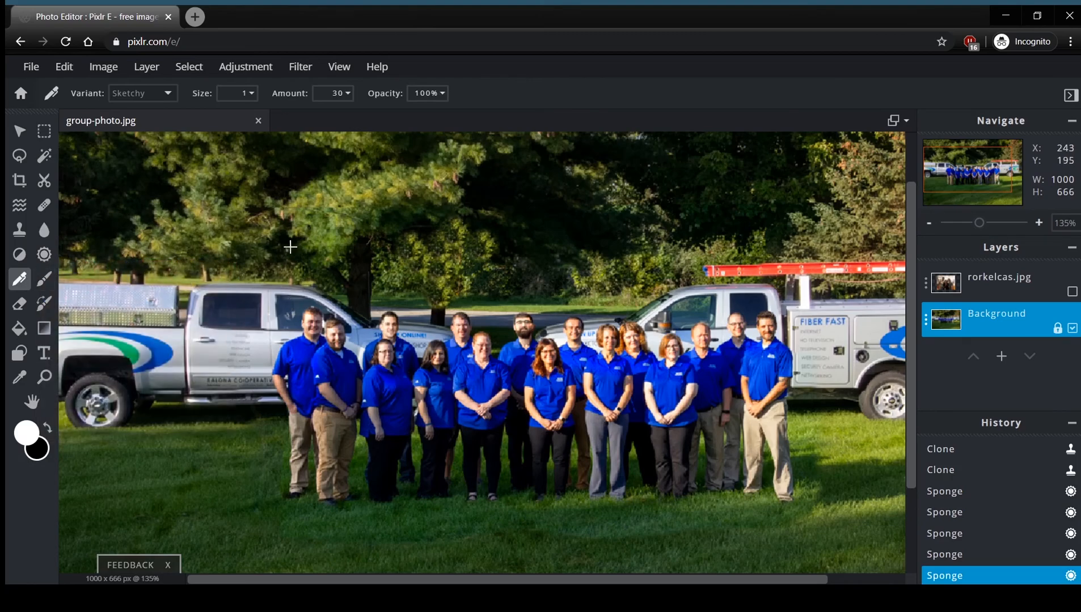
pyautogui.moveTo(414, 281)
pyautogui.mouseDown()
pyautogui.moveTo(348, 295)
pyautogui.moveTo(342, 350)
pyautogui.moveTo(334, 317)
pyautogui.mouseUp()
pyautogui.moveTo(369, 245); pyautogui.dragTo(343, 234)
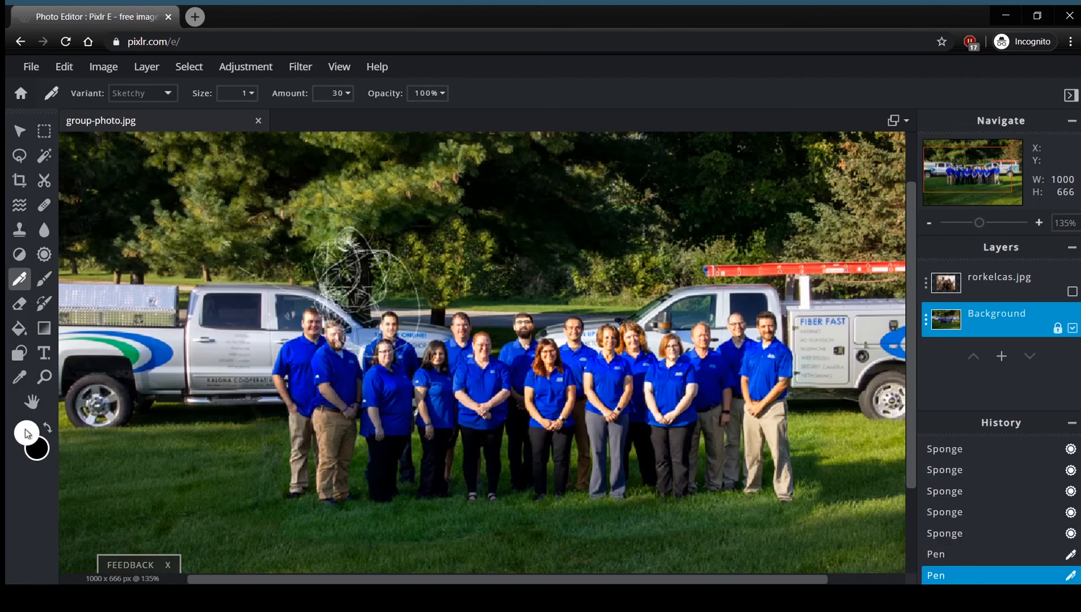
# - Draw a thin white pen stroke over the trees above the ladderless pickup's bed, and a thick looping one beside it in the Crayon variant
pyautogui.click(143, 108)
pyautogui.moveTo(163, 185)
pyautogui.mouseDown()
pyautogui.moveTo(153, 308)
pyautogui.moveTo(167, 229)
pyautogui.moveTo(182, 331)
pyautogui.moveTo(172, 231)
pyautogui.moveTo(232, 253)
pyautogui.mouseUp()
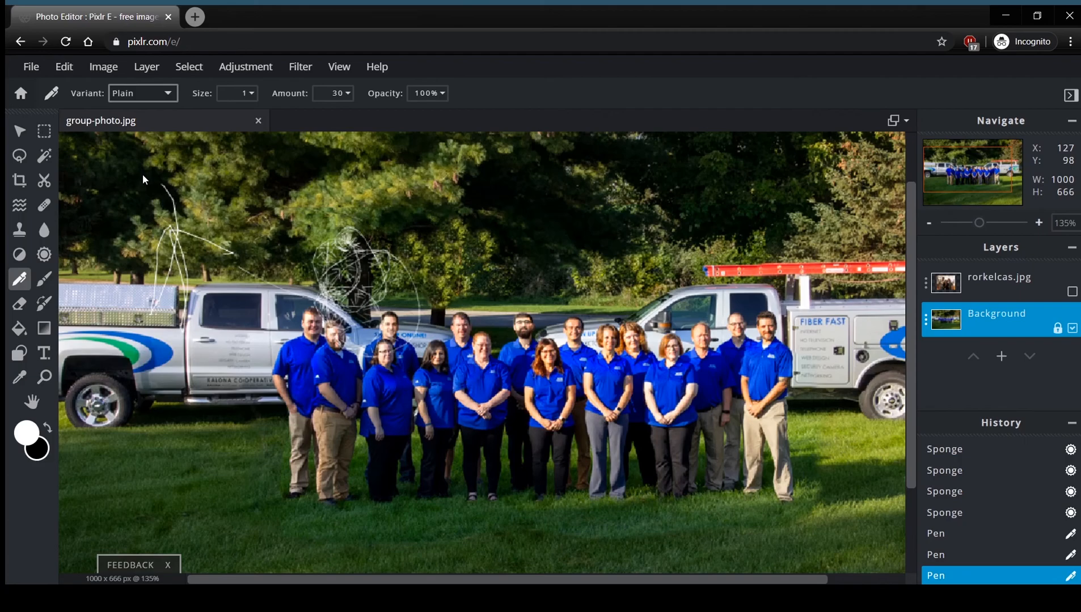
pyautogui.press('Down')
pyautogui.moveTo(279, 200)
pyautogui.mouseDown()
pyautogui.moveTo(584, 204)
pyautogui.moveTo(480, 244)
pyautogui.moveTo(573, 187)
pyautogui.moveTo(543, 220)
pyautogui.moveTo(526, 161)
pyautogui.moveTo(452, 192)
pyautogui.mouseUp()
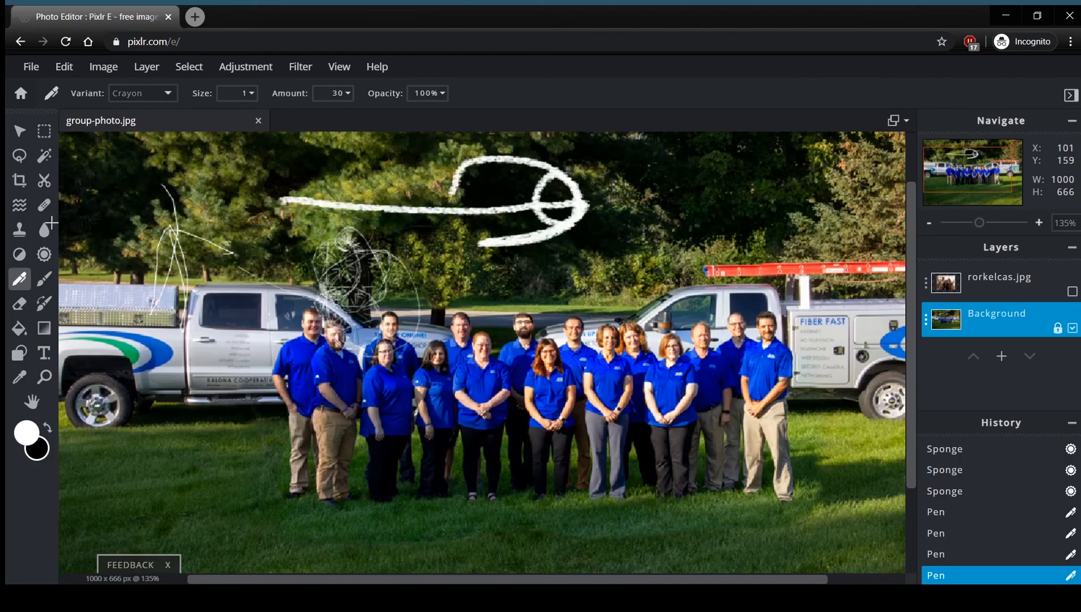
# - Undo all the pen strokes
pyautogui.hotkey('ctrl', 'z')
pyautogui.hotkey('ctrl', 'z')
pyautogui.hotkey('ctrl', 'z')
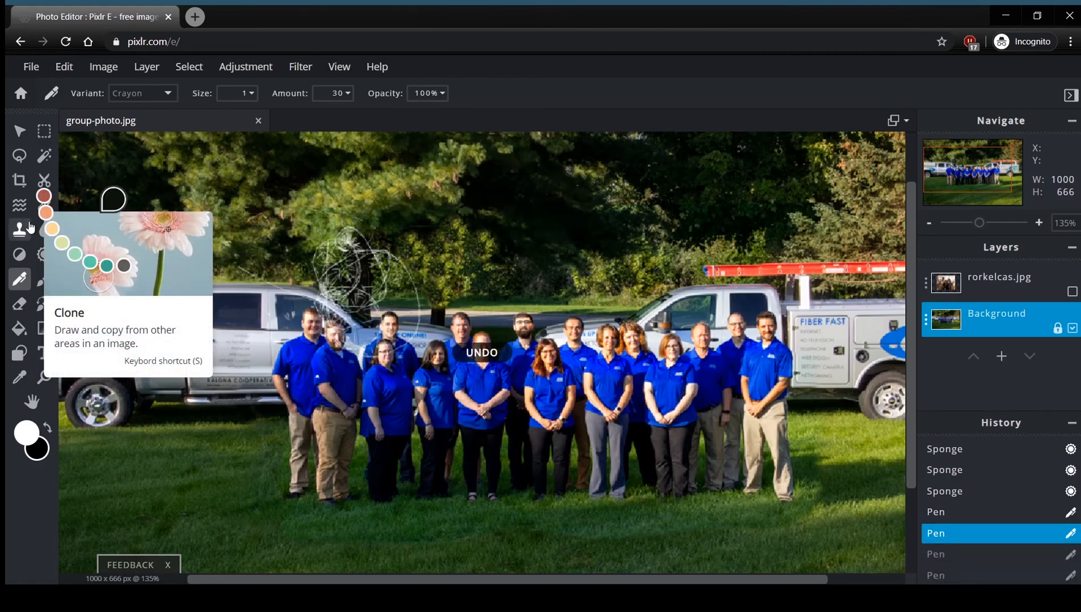
pyautogui.hotkey('ctrl', 'z')
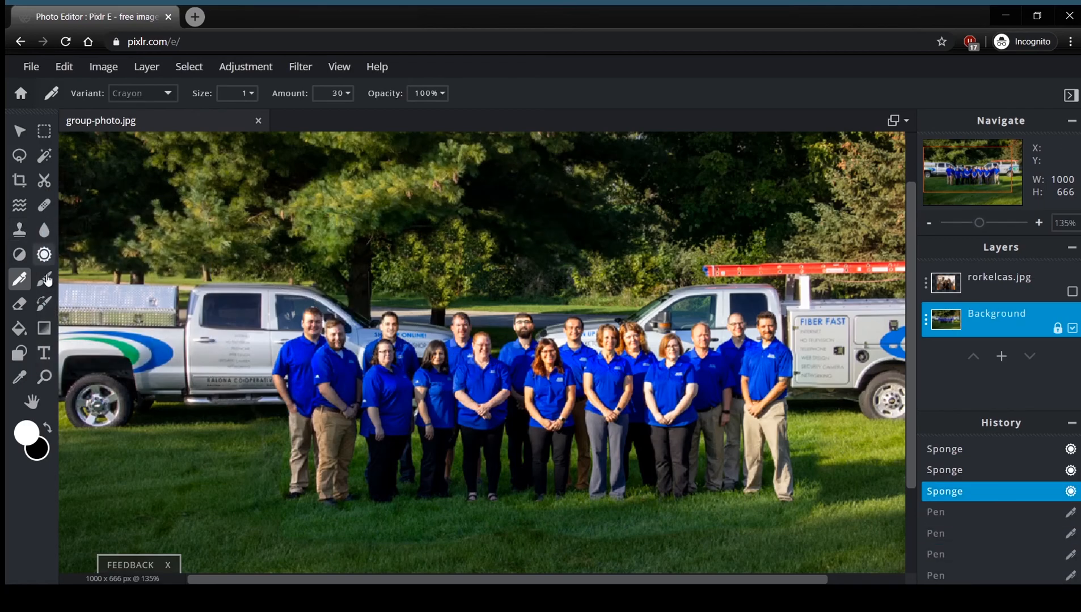
# - Set the Draw brush to a size of 69 px, 0% softness and 0% step
pyautogui.click(50, 286)
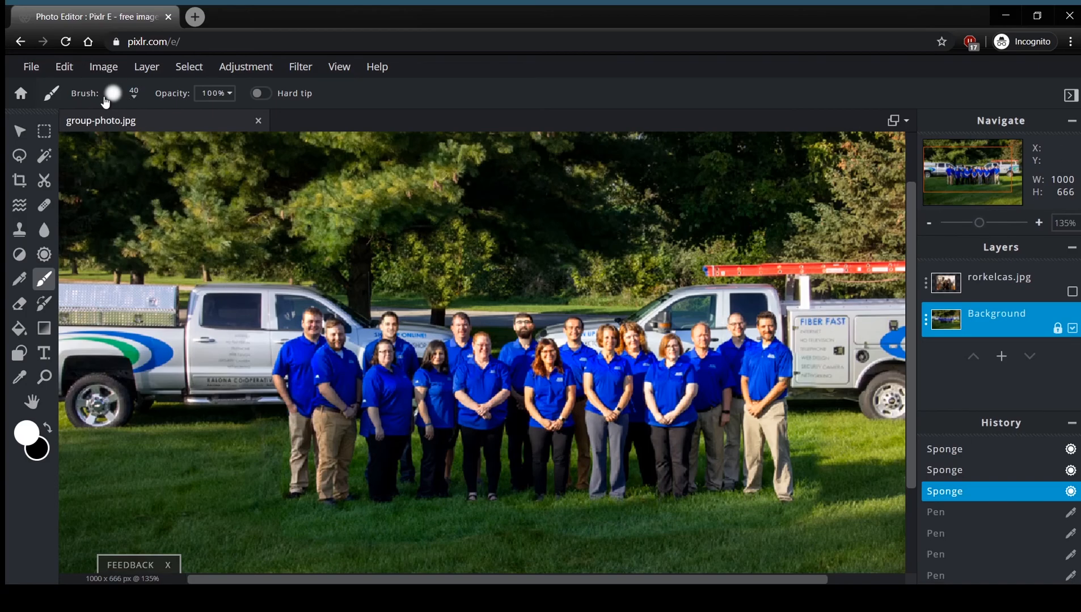
pyautogui.click(135, 100)
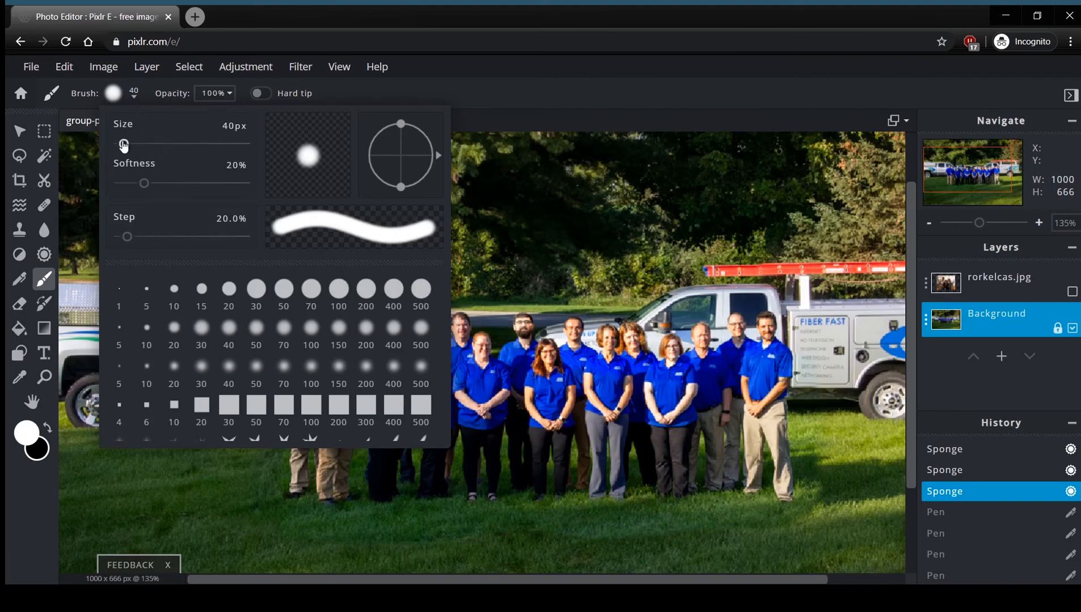
pyautogui.moveTo(124, 145)
pyautogui.mouseDown()
pyautogui.moveTo(160, 144)
pyautogui.moveTo(118, 145)
pyautogui.moveTo(130, 150)
pyautogui.mouseUp()
pyautogui.moveTo(141, 186)
pyautogui.mouseDown()
pyautogui.moveTo(182, 184)
pyautogui.moveTo(91, 180)
pyautogui.mouseUp()
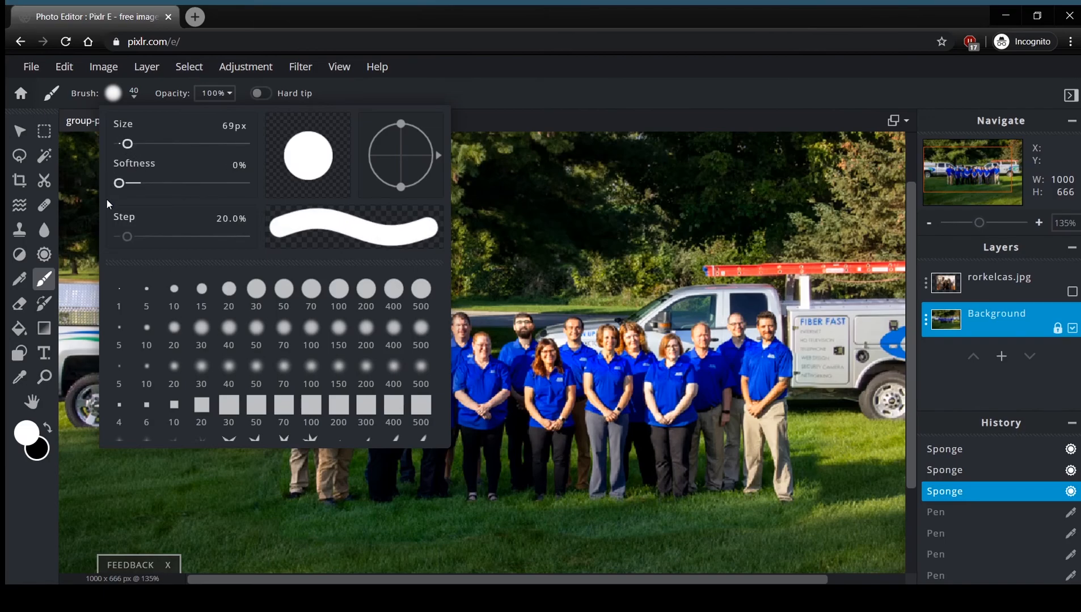
pyautogui.moveTo(127, 237)
pyautogui.mouseDown()
pyautogui.moveTo(175, 238)
pyautogui.moveTo(110, 232)
pyautogui.mouseUp()
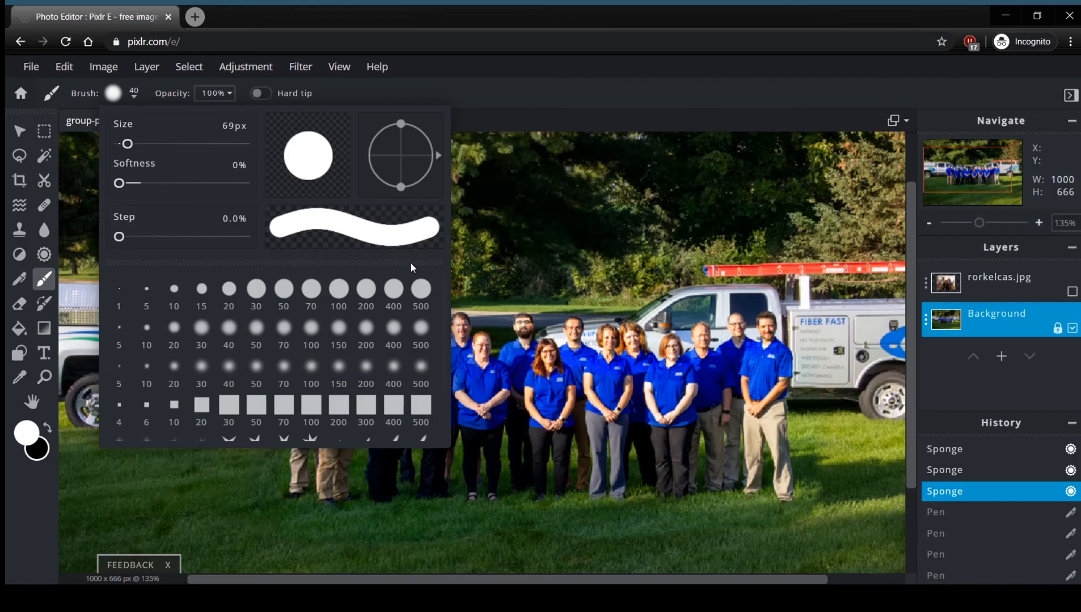
# - Paint one thick white brush stroke across the trees just above the group, and undo it
pyautogui.moveTo(457, 222)
pyautogui.mouseDown()
pyautogui.moveTo(474, 241)
pyautogui.moveTo(598, 299)
pyautogui.mouseUp()
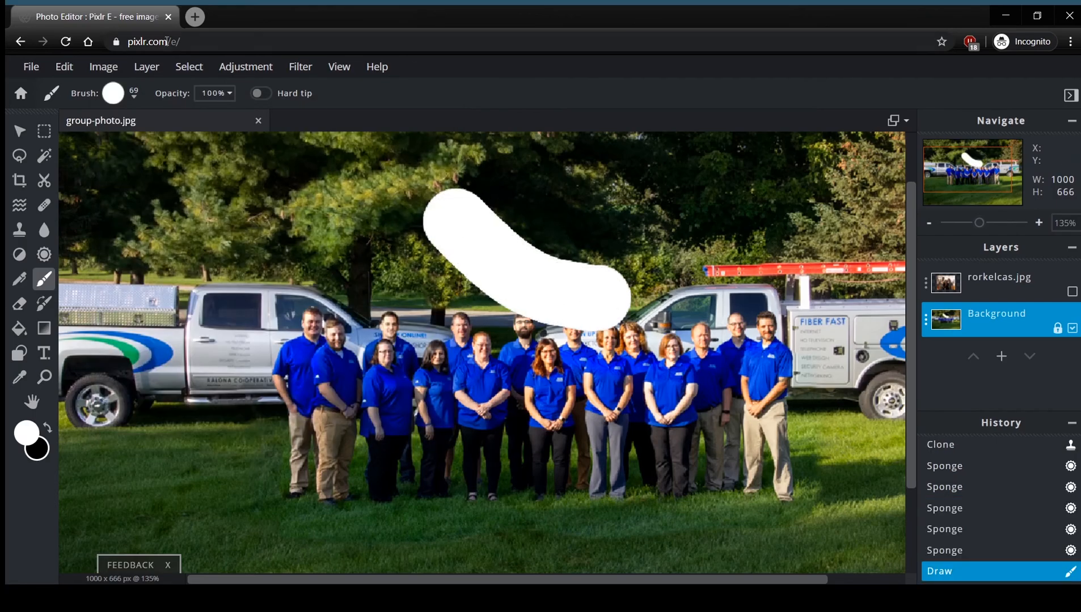
pyautogui.hotkey('ctrl', 'z')
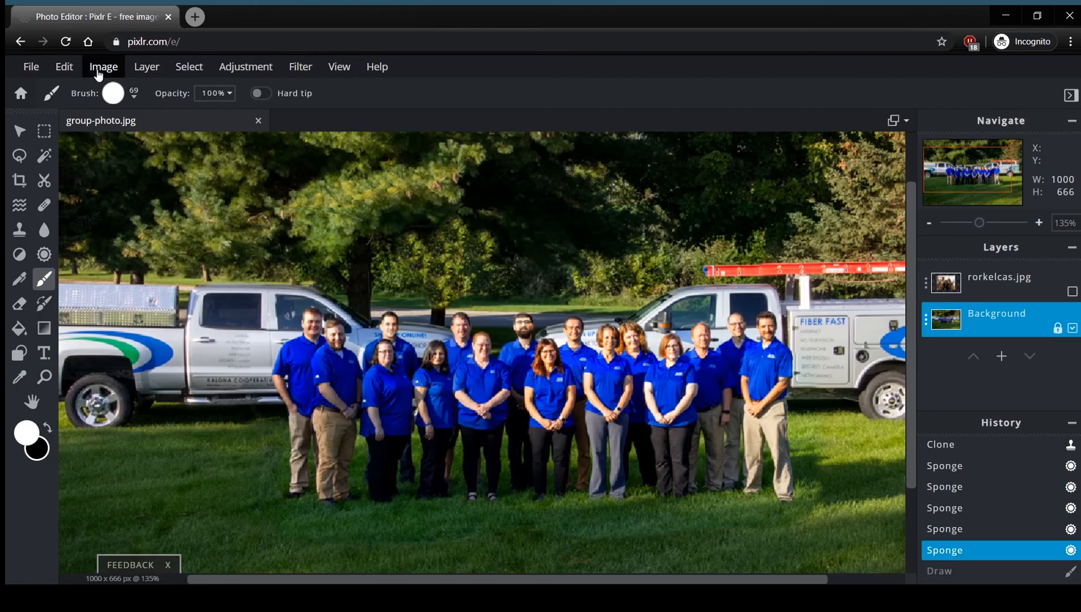
# - Set the Draw brush's softness to 27%
pyautogui.click(134, 95)
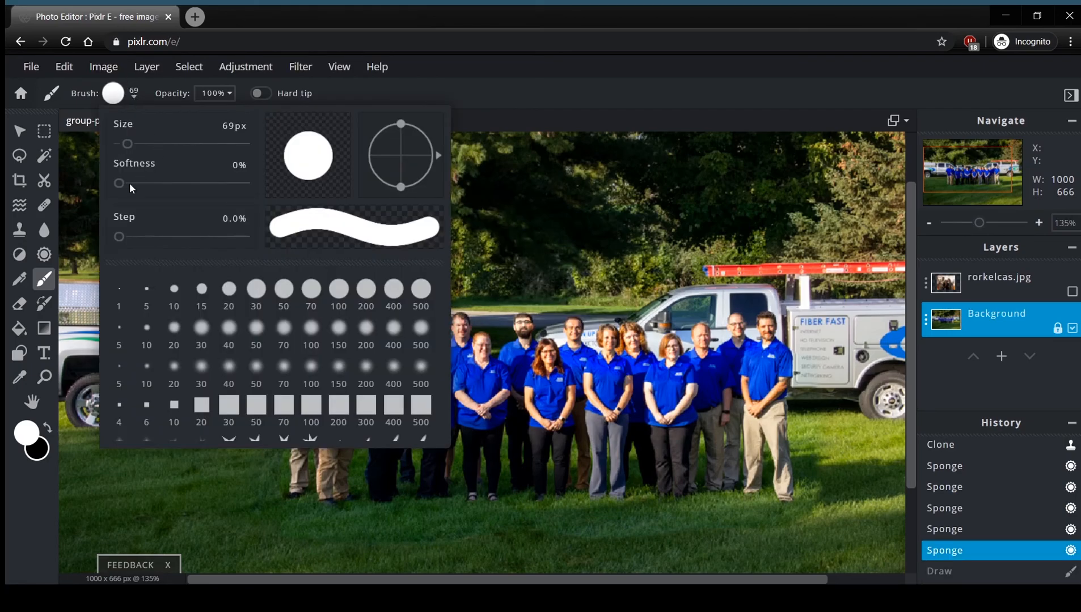
pyautogui.moveTo(119, 183); pyautogui.dragTo(154, 191)
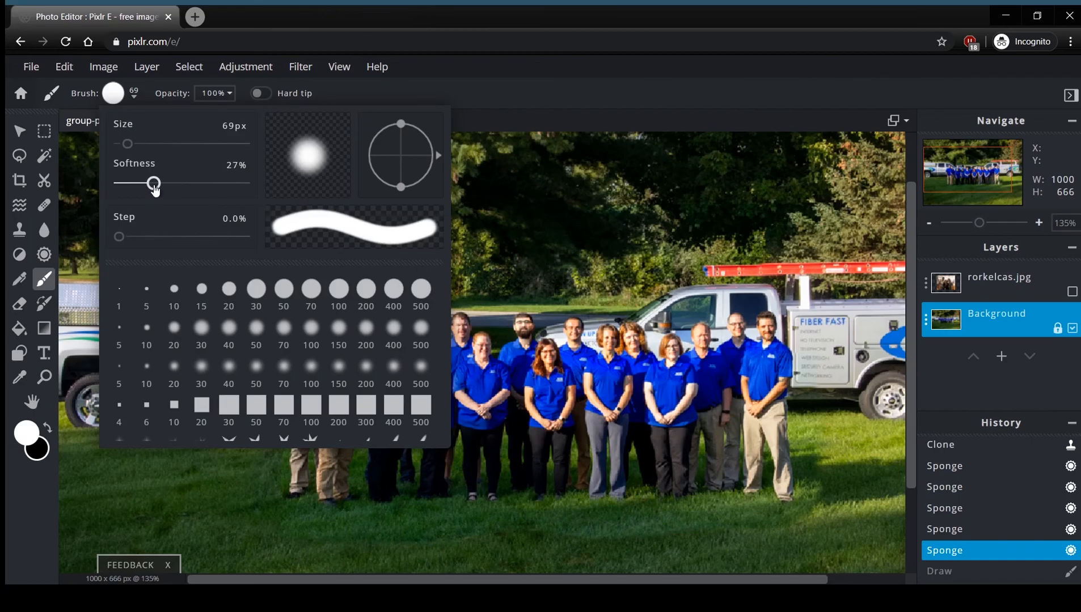
pyautogui.click(595, 327)
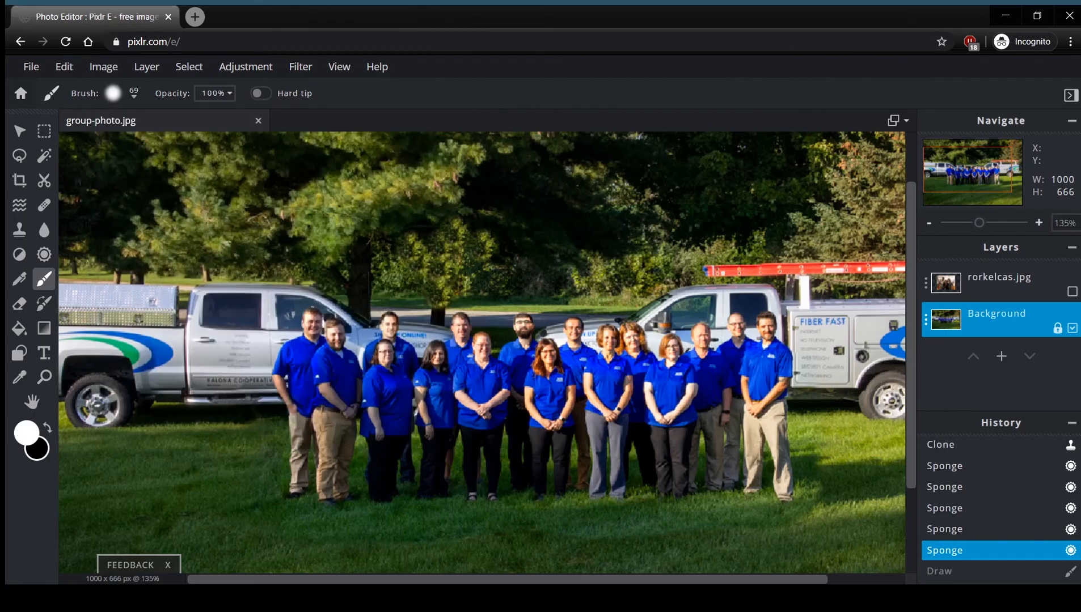
# - Paint white over the face of the woman with tied-back red hair, reducing the brush size to 19
pyautogui.scroll(4, 479, 370)
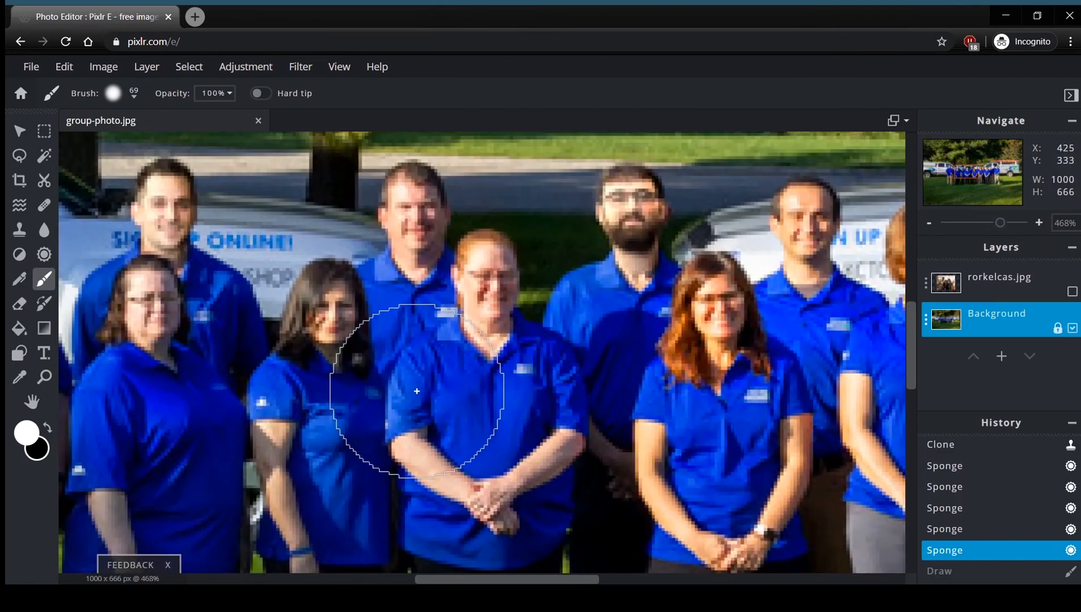
pyautogui.press('[')
pyautogui.press('[')
pyautogui.press('[')
pyautogui.press('[')
pyautogui.press('[')
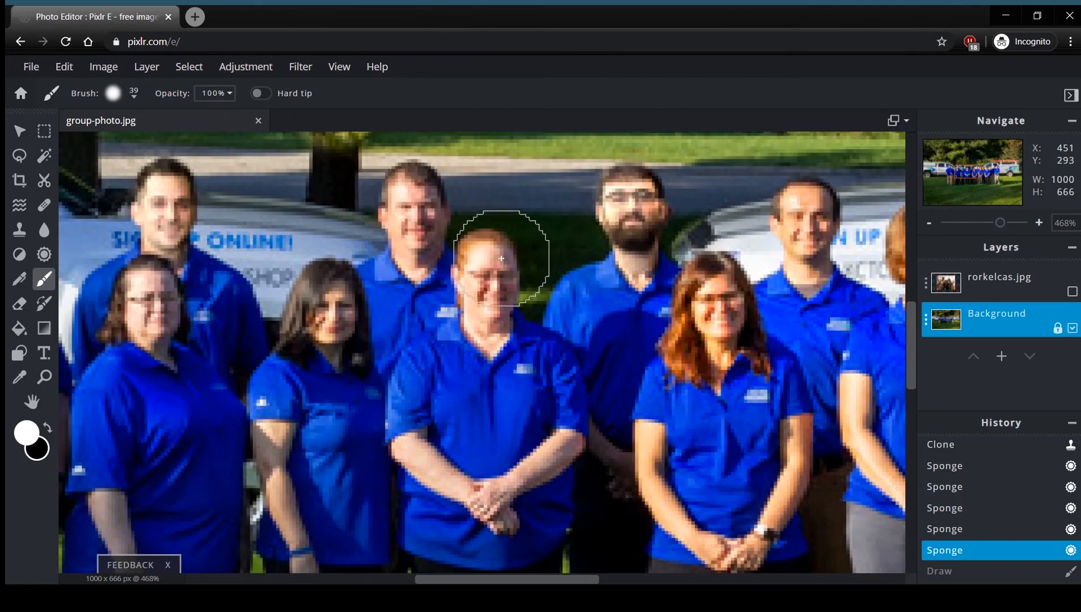
pyautogui.moveTo(492, 259)
pyautogui.mouseDown()
pyautogui.moveTo(479, 260)
pyautogui.moveTo(482, 278)
pyautogui.moveTo(491, 254)
pyautogui.moveTo(484, 278)
pyautogui.moveTo(497, 318)
pyautogui.mouseUp()
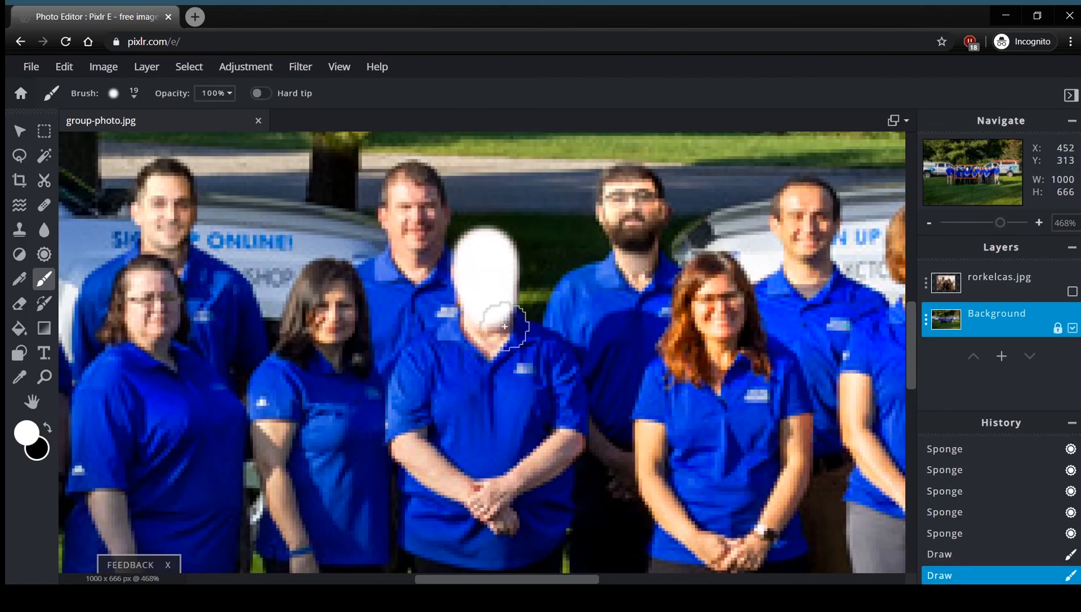
# - Undo the white brush strokes covering the woman's face
pyautogui.scroll(-5, 470, 351)
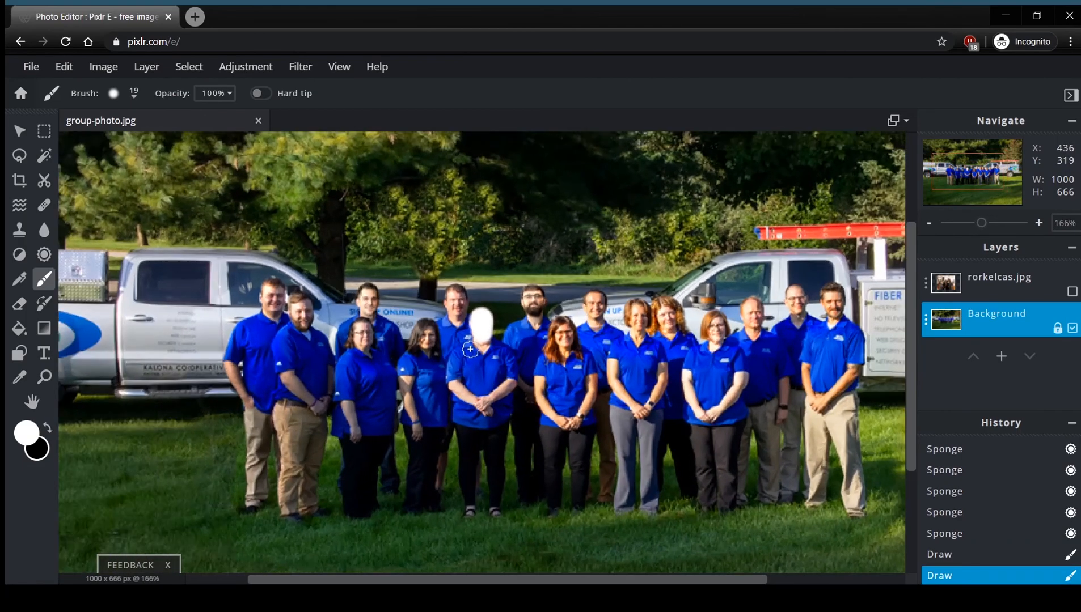
pyautogui.scroll(-2, 470, 349)
pyautogui.scroll(4, 470, 349)
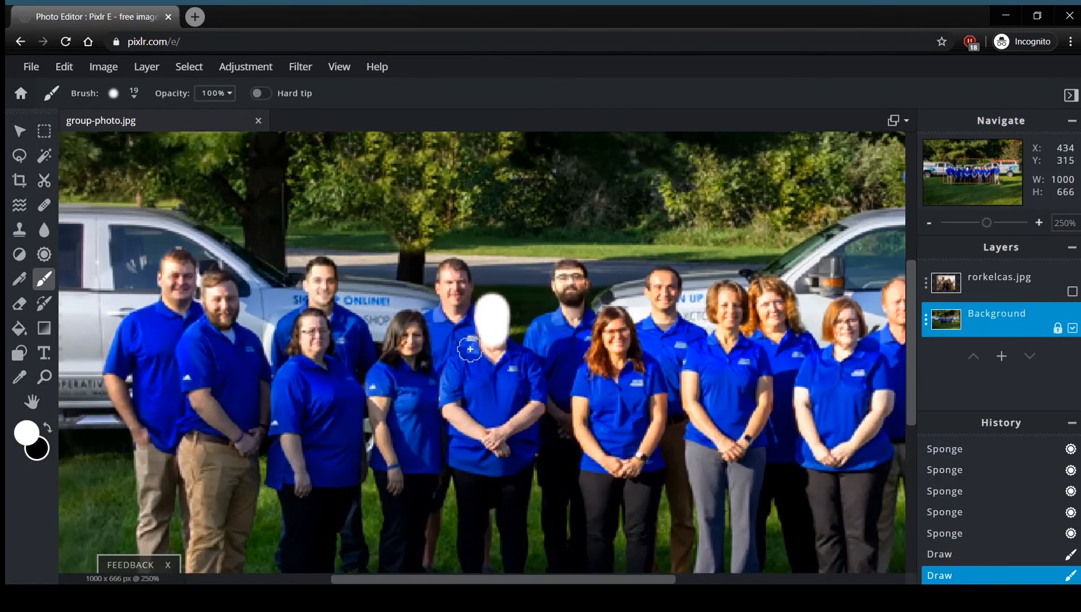
pyautogui.hotkey('ctrl', 'z')
pyautogui.hotkey('ctrl', 'z')
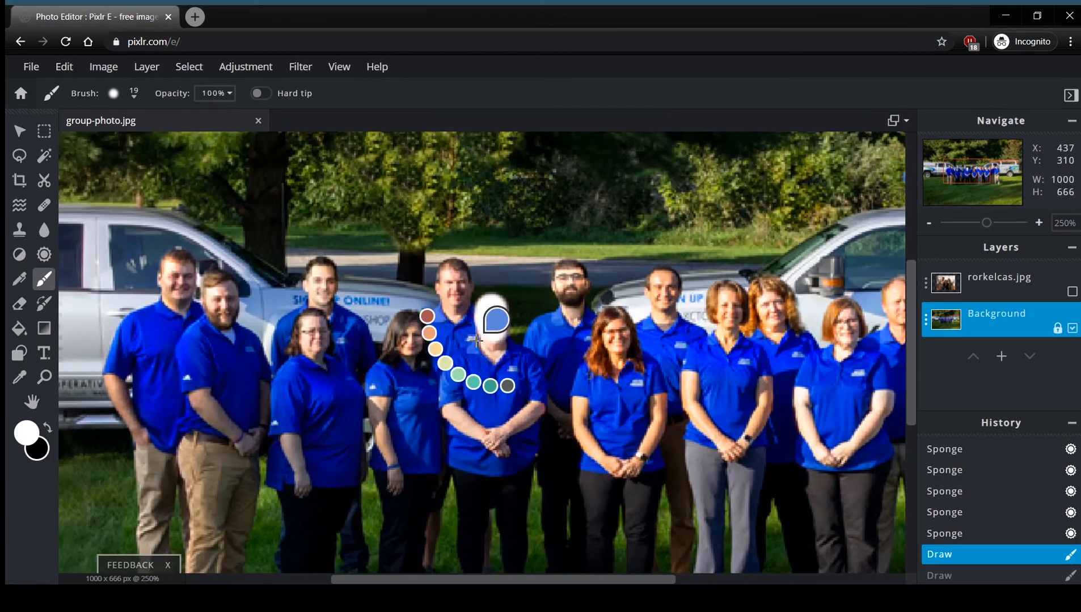
# - Try the Eraser at brush size 40 on the Background photo's upper-left corner, and undo the strokes
pyautogui.click(19, 304)
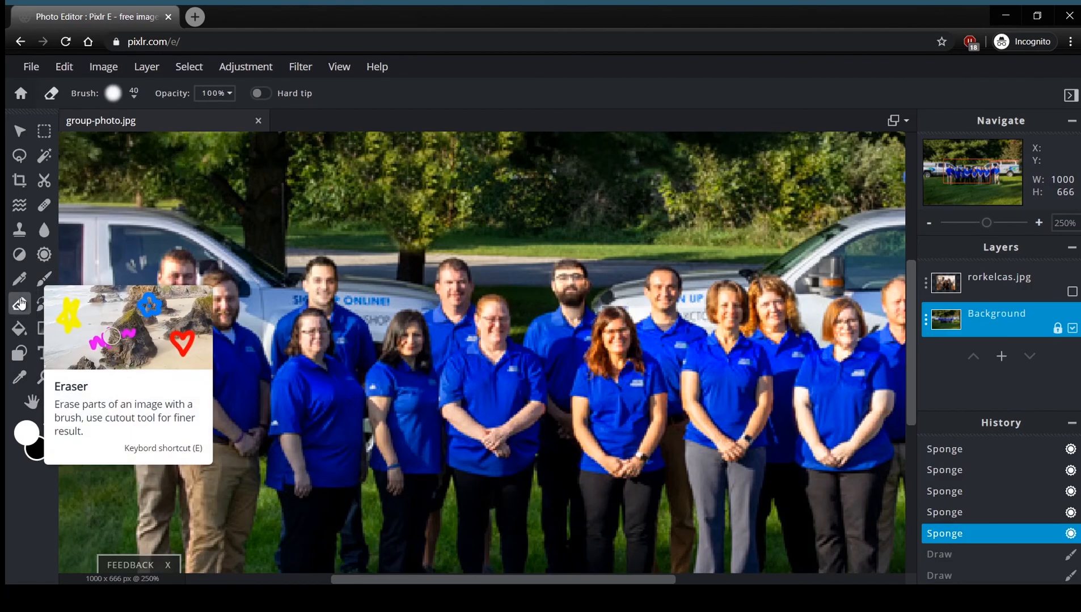
pyautogui.scroll(-5, 247, 279)
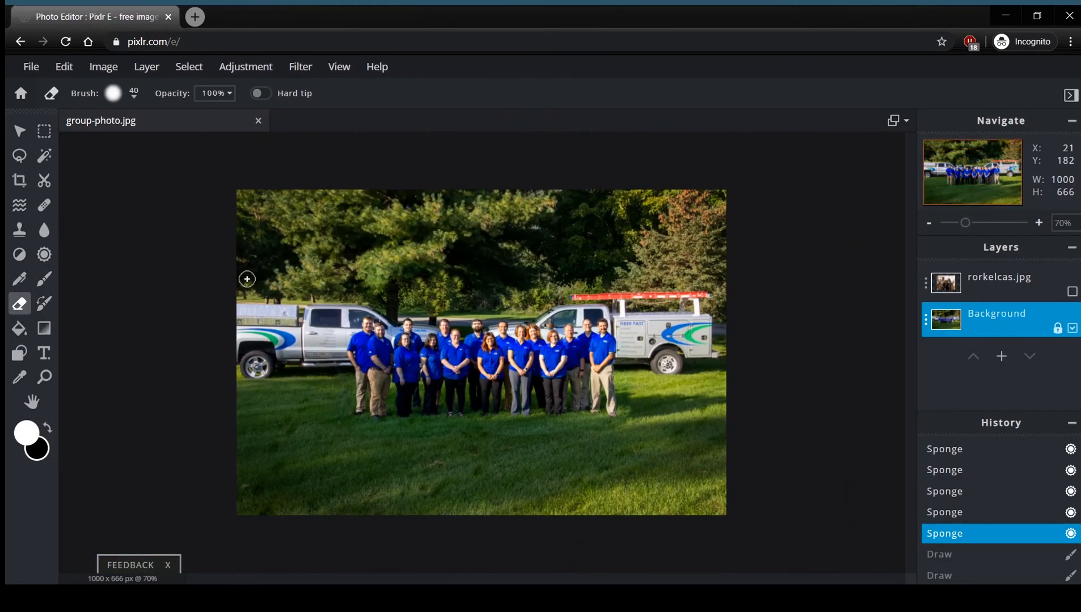
pyautogui.moveTo(244, 174)
pyautogui.mouseDown()
pyautogui.moveTo(213, 237)
pyautogui.moveTo(269, 175)
pyautogui.moveTo(241, 202)
pyautogui.moveTo(260, 179)
pyautogui.moveTo(252, 210)
pyautogui.mouseUp()
pyautogui.hotkey('ctrl', 'z')
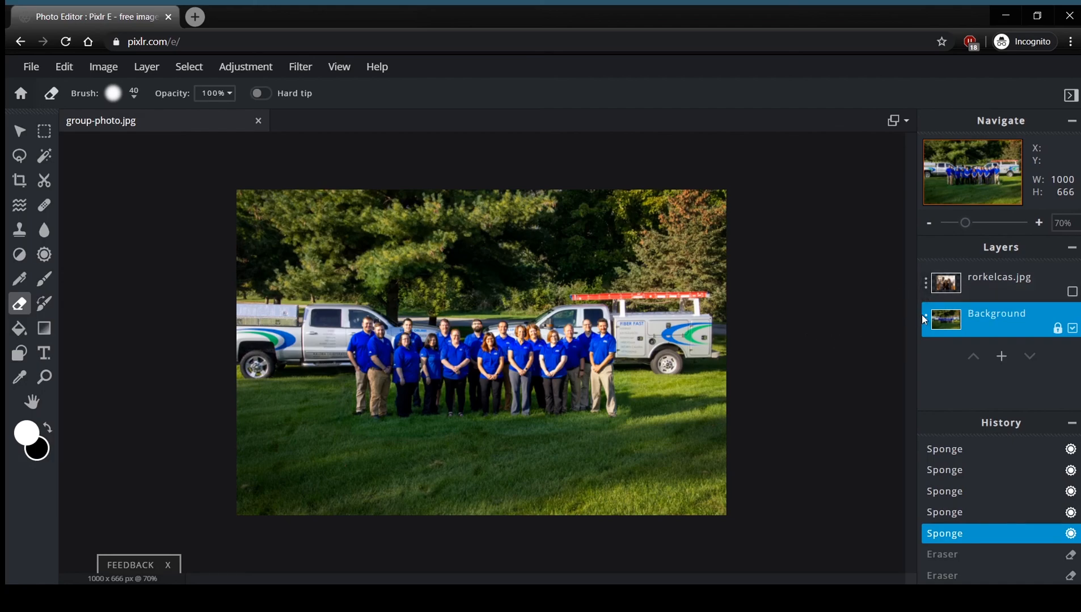
# - Show the rorkelcas.jpg layer and make it the active layer
pyautogui.click(1072, 292)
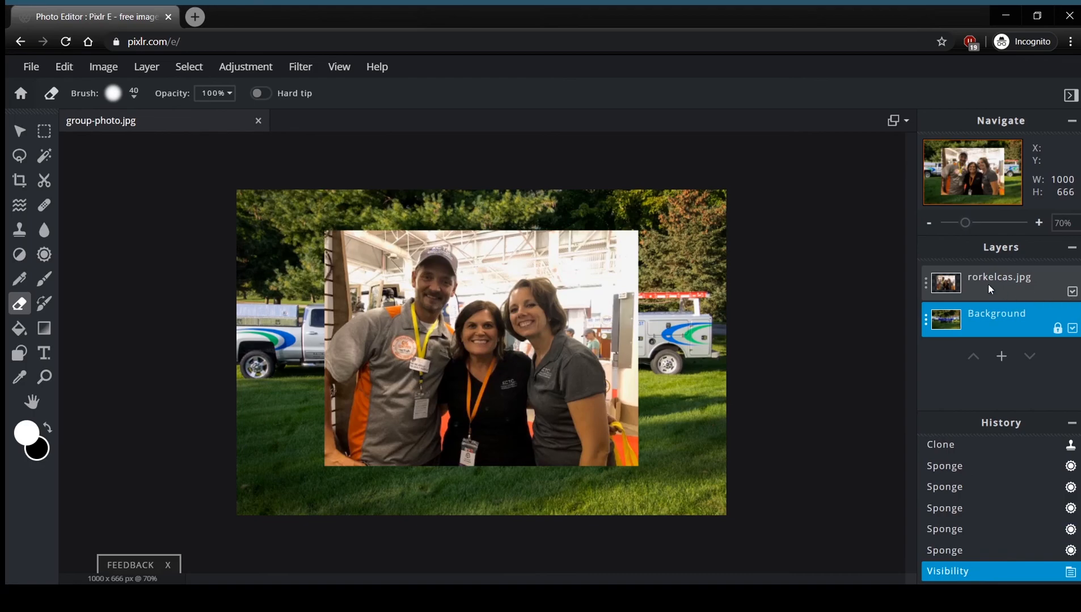
pyautogui.click(1017, 279)
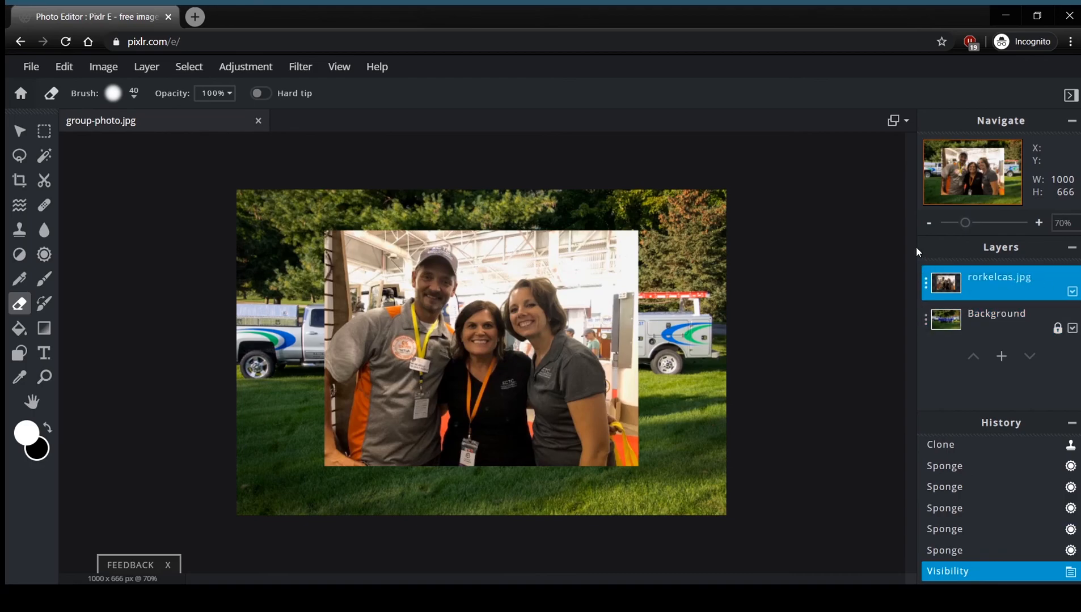
# - Erase a diagonal band from the rorkelcas.jpg photo's upper-right corner into the short-haired woman's hair at brush size 40, and undo it
pyautogui.moveTo(630, 231); pyautogui.dragTo(528, 295)
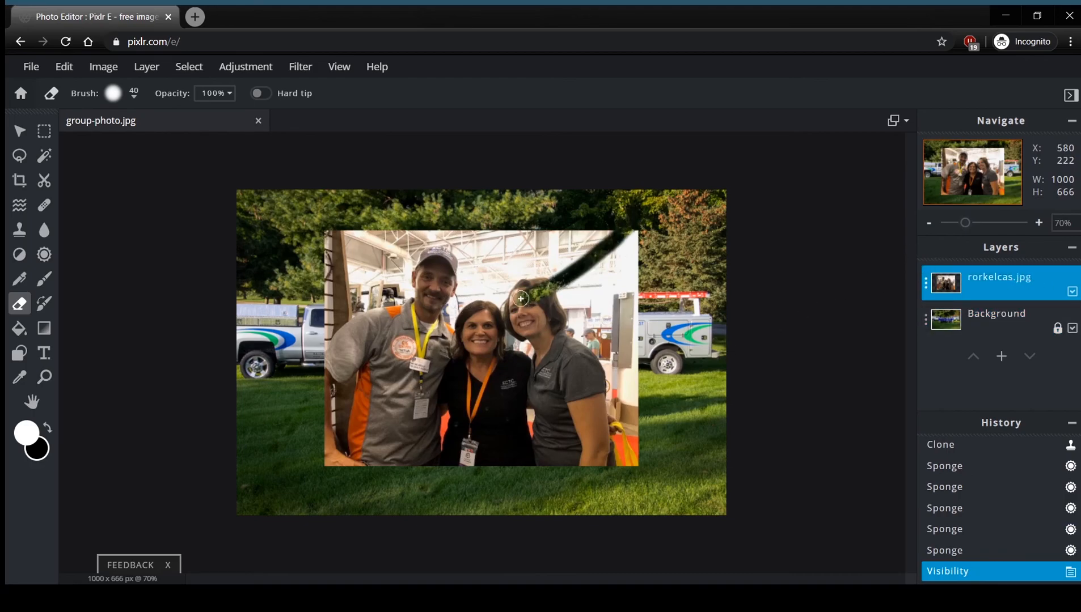
pyautogui.moveTo(652, 244)
pyautogui.mouseDown()
pyautogui.moveTo(497, 300)
pyautogui.moveTo(623, 251)
pyautogui.moveTo(604, 265)
pyautogui.moveTo(596, 261)
pyautogui.moveTo(654, 224)
pyautogui.moveTo(497, 291)
pyautogui.moveTo(539, 281)
pyautogui.mouseUp()
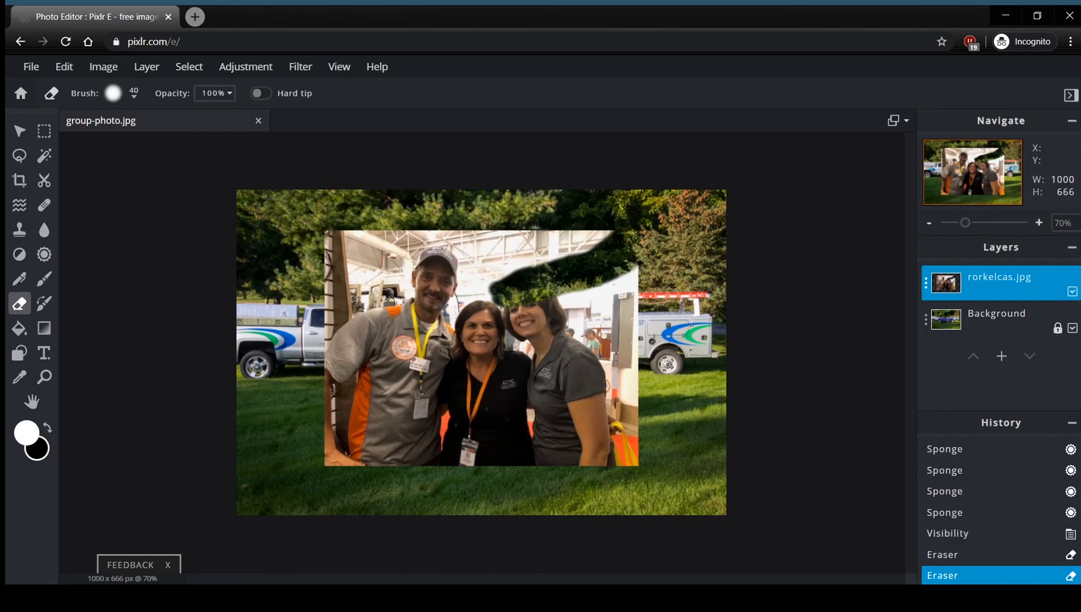
pyautogui.hotkey('ctrl', 'z')
pyautogui.hotkey('ctrl', 'z')
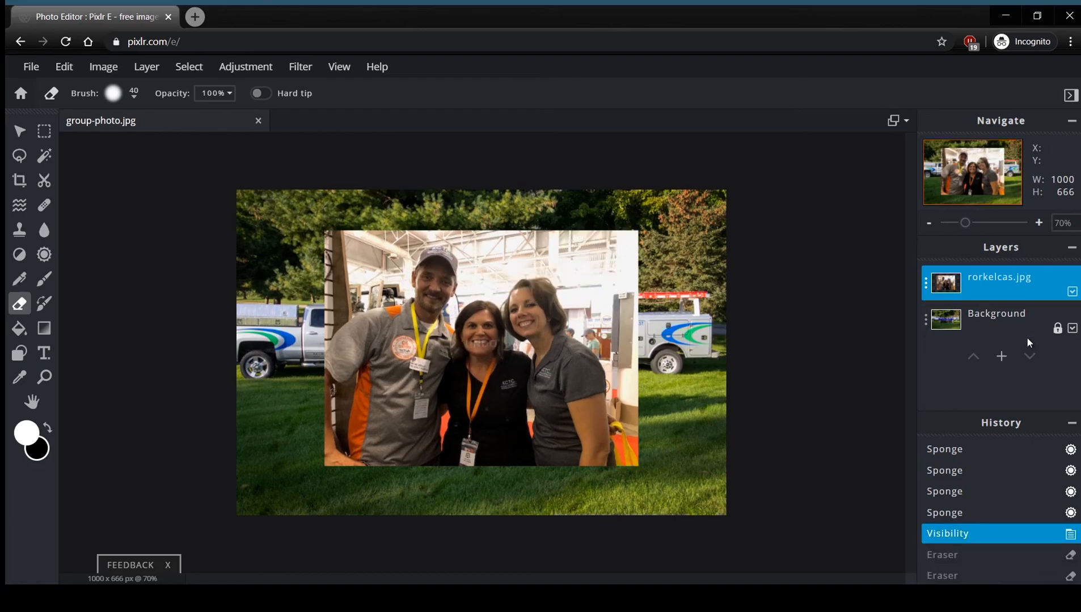
# - Switch to the color replace brush, hide the rorkelcas.jpg layer and make Background the active layer
pyautogui.click(43, 309)
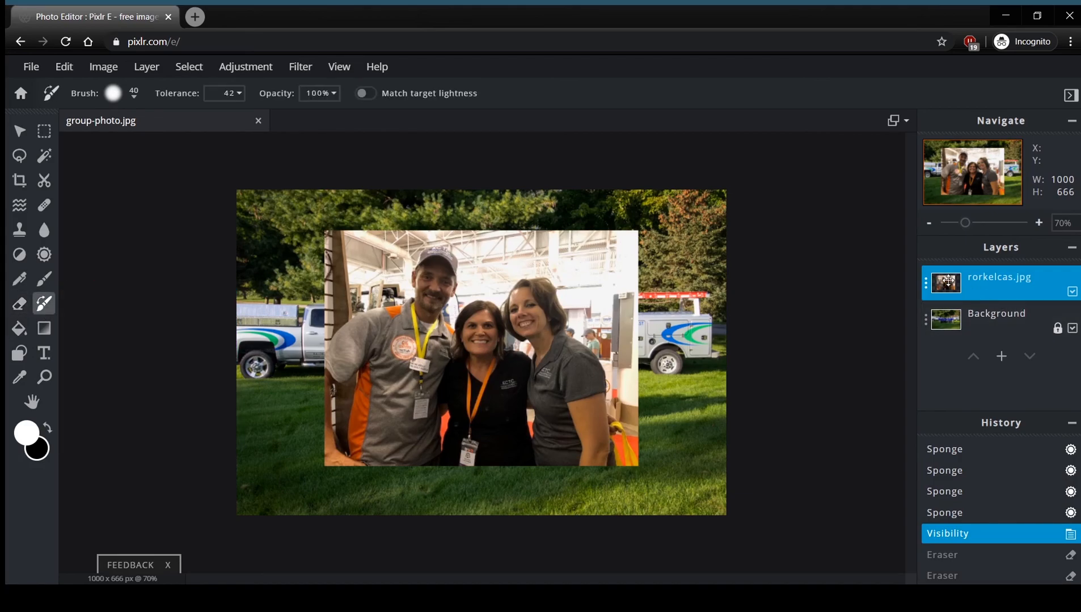
pyautogui.click(1072, 292)
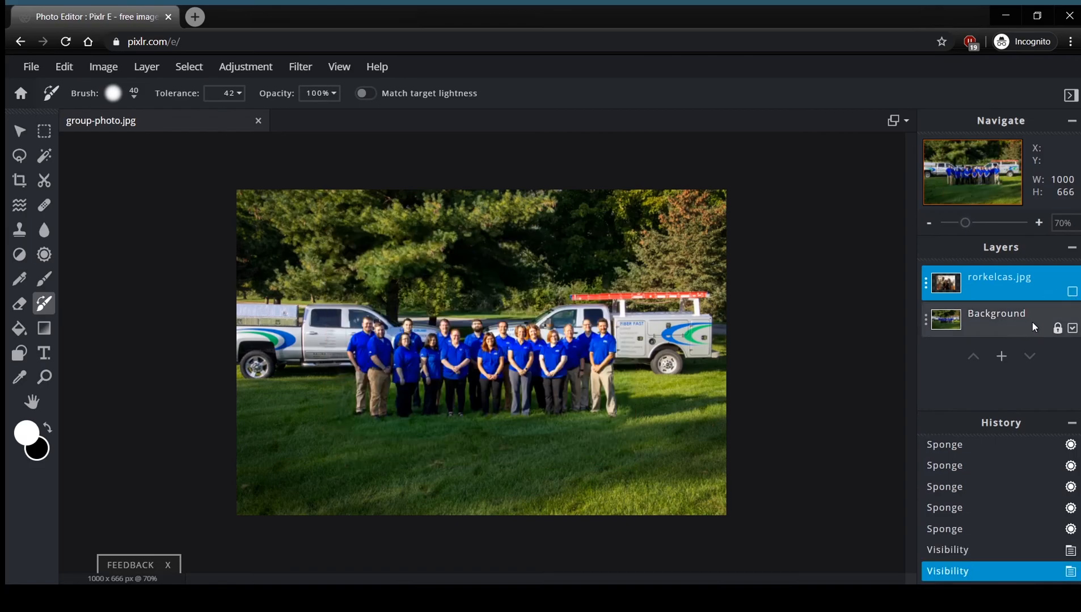
pyautogui.click(1013, 320)
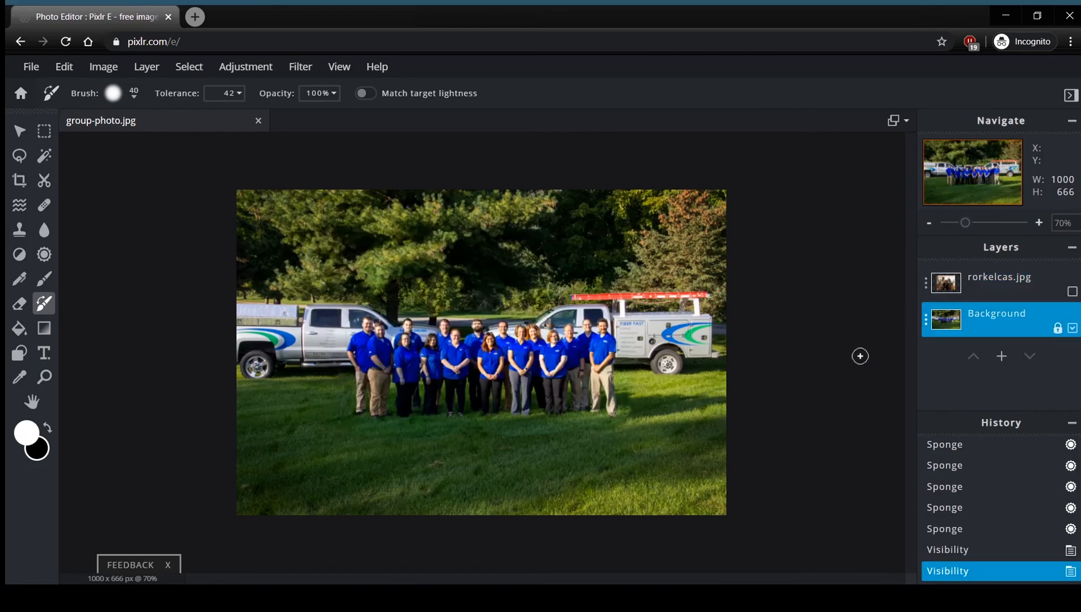
pyautogui.scroll(1, 492, 367)
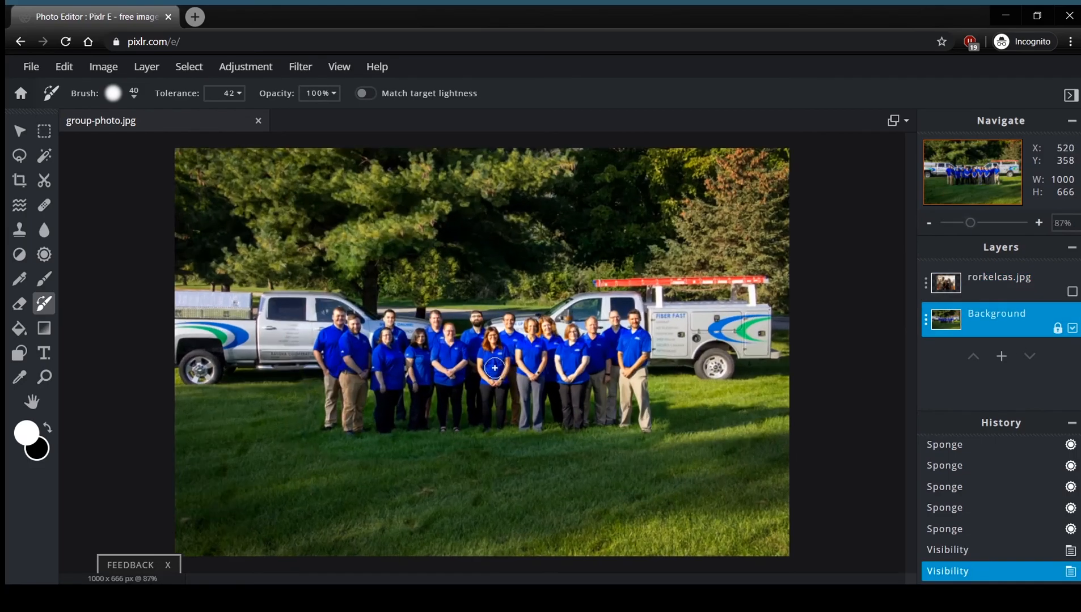
# - Recolor the blue shirts of the four people at the group's right end to red at tolerance 42
pyautogui.scroll(3, 494, 368)
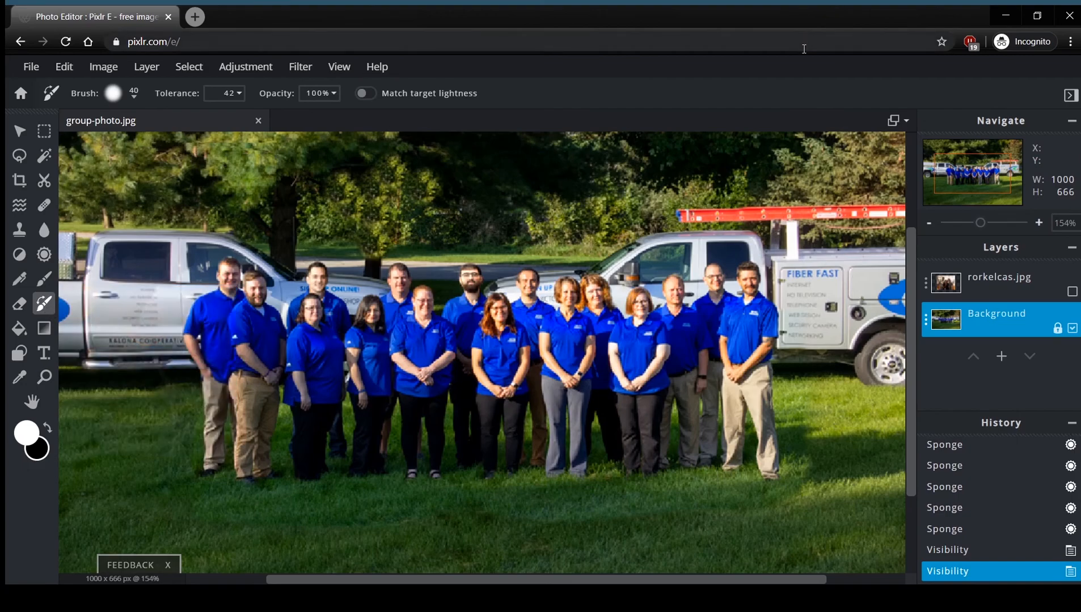
pyautogui.moveTo(638, 353)
pyautogui.mouseDown()
pyautogui.moveTo(630, 327)
pyautogui.moveTo(663, 326)
pyautogui.moveTo(643, 341)
pyautogui.moveTo(630, 388)
pyautogui.moveTo(618, 385)
pyautogui.moveTo(654, 388)
pyautogui.moveTo(662, 357)
pyautogui.moveTo(698, 350)
pyautogui.moveTo(689, 318)
pyautogui.moveTo(680, 332)
pyautogui.moveTo(663, 315)
pyautogui.moveTo(685, 335)
pyautogui.moveTo(728, 298)
pyautogui.moveTo(718, 316)
pyautogui.moveTo(701, 310)
pyautogui.moveTo(706, 302)
pyautogui.moveTo(733, 330)
pyautogui.moveTo(737, 358)
pyautogui.moveTo(762, 344)
pyautogui.moveTo(751, 313)
pyautogui.moveTo(762, 298)
pyautogui.moveTo(774, 365)
pyautogui.moveTo(745, 343)
pyautogui.mouseUp()
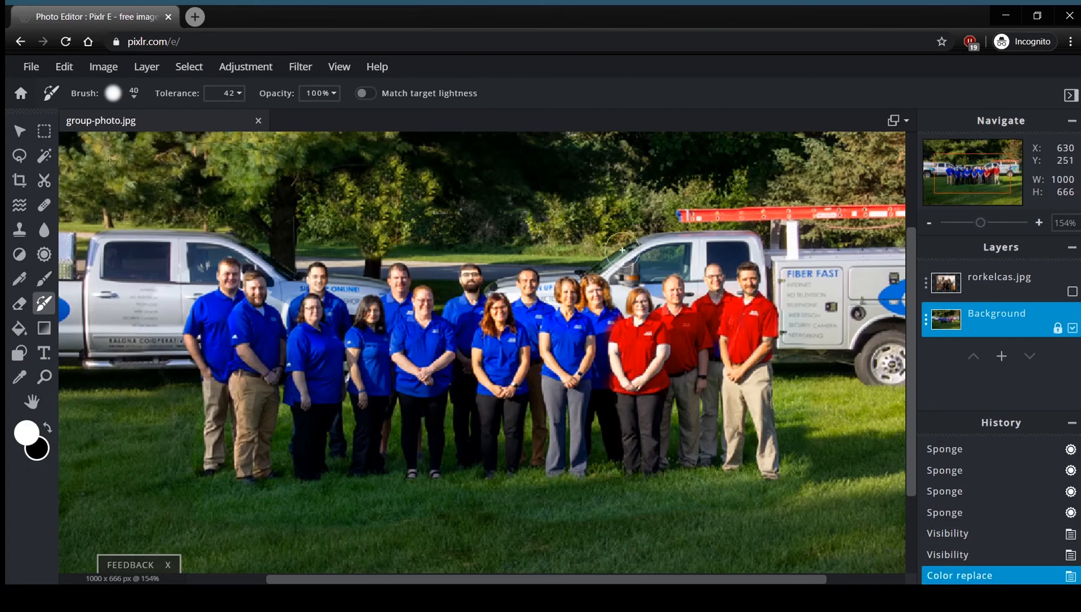
# - Set the color replace tolerance to 0 and dab repeatedly on the leftmost man's blue shirt
pyautogui.click(238, 95)
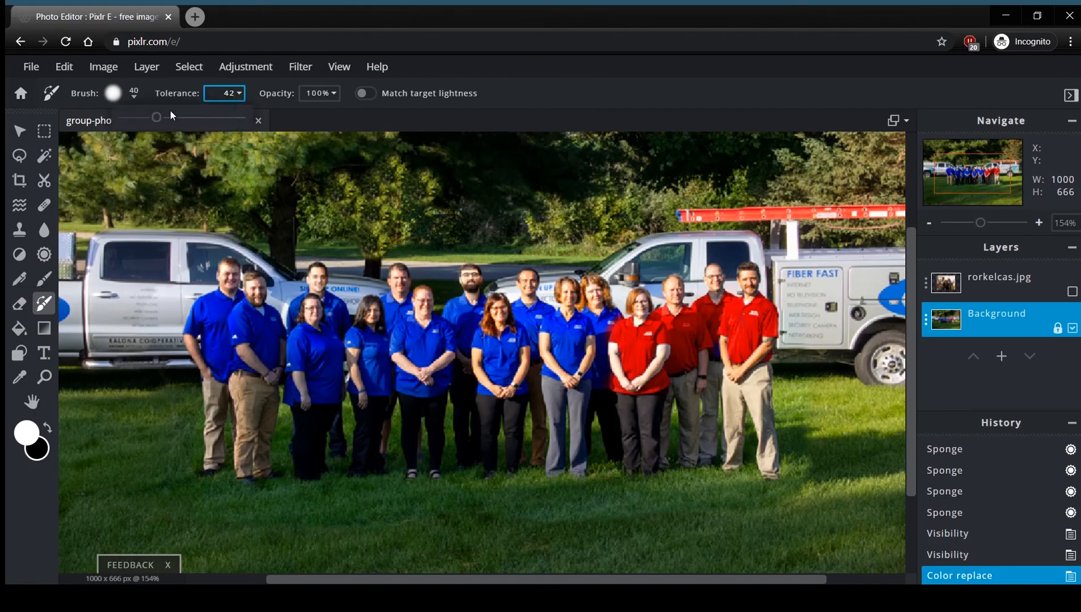
pyautogui.moveTo(156, 118); pyautogui.dragTo(120, 117)
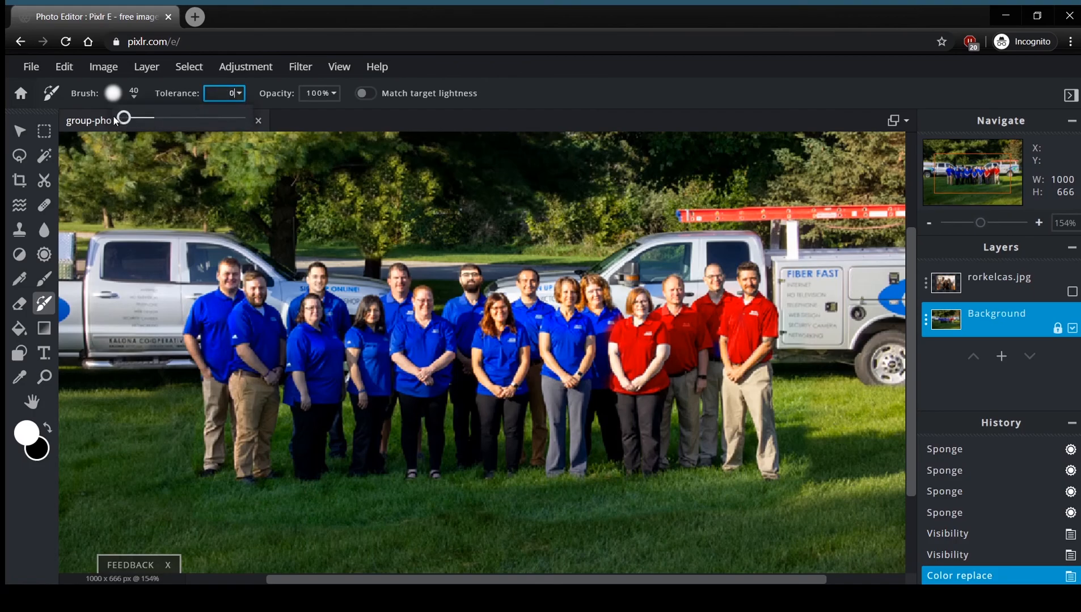
pyautogui.click(216, 309)
pyautogui.click(216, 309)
pyautogui.click(217, 309)
pyautogui.click(217, 309)
pyautogui.click(217, 309)
# - Recolor the two leftmost men's shirts red at tolerance 6, and extend the red to the neighbouring people's shirts at tolerance 30
pyautogui.click(222, 99)
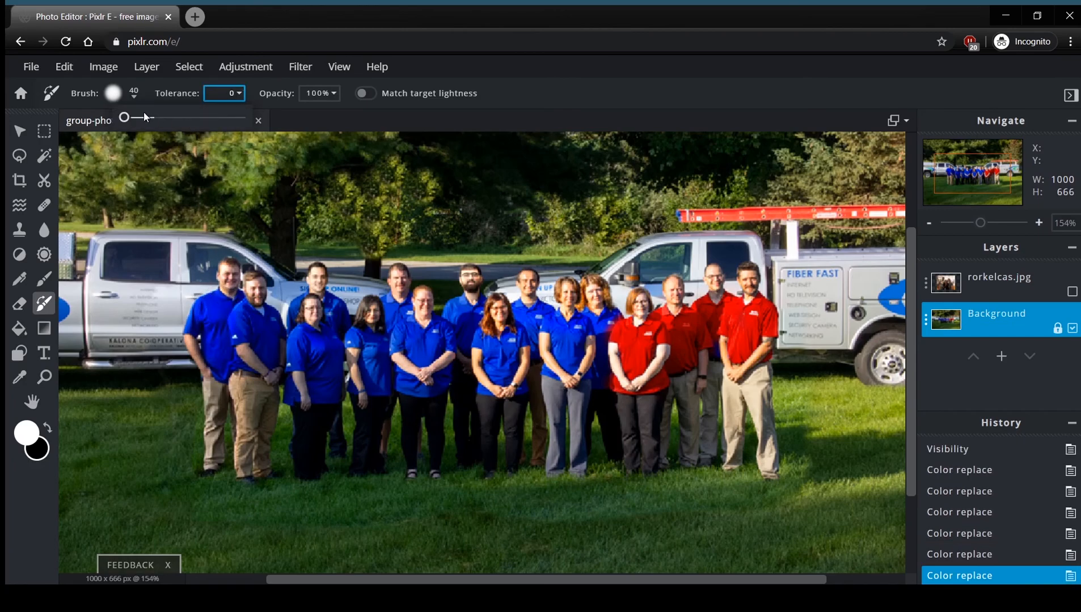
pyautogui.moveTo(225, 309)
pyautogui.mouseDown()
pyautogui.moveTo(225, 372)
pyautogui.moveTo(245, 308)
pyautogui.moveTo(269, 345)
pyautogui.moveTo(227, 301)
pyautogui.moveTo(225, 312)
pyautogui.moveTo(206, 311)
pyautogui.moveTo(242, 321)
pyautogui.mouseUp()
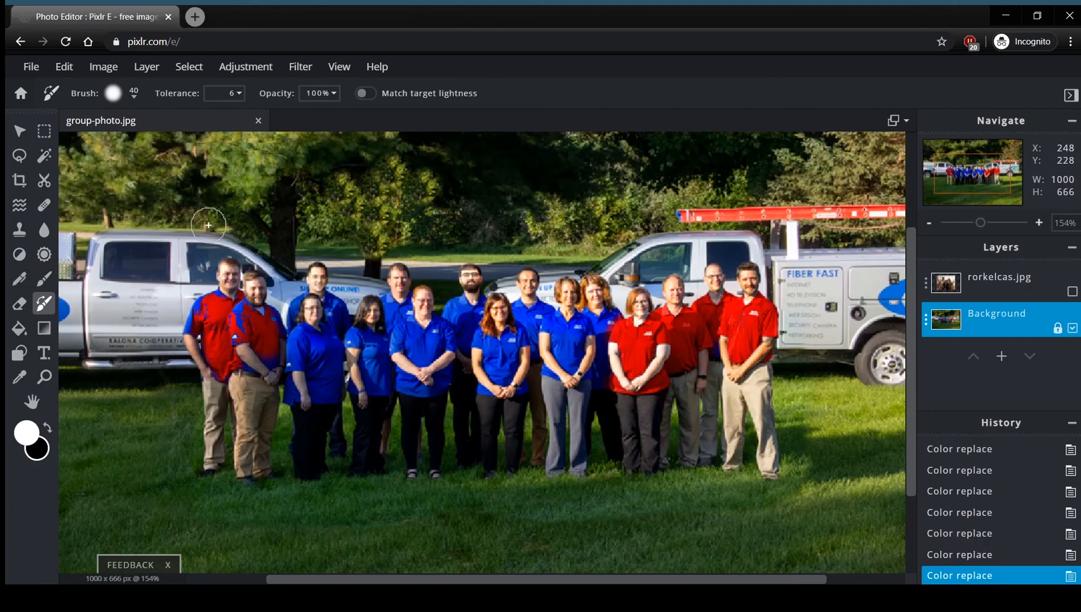
pyautogui.click(238, 92)
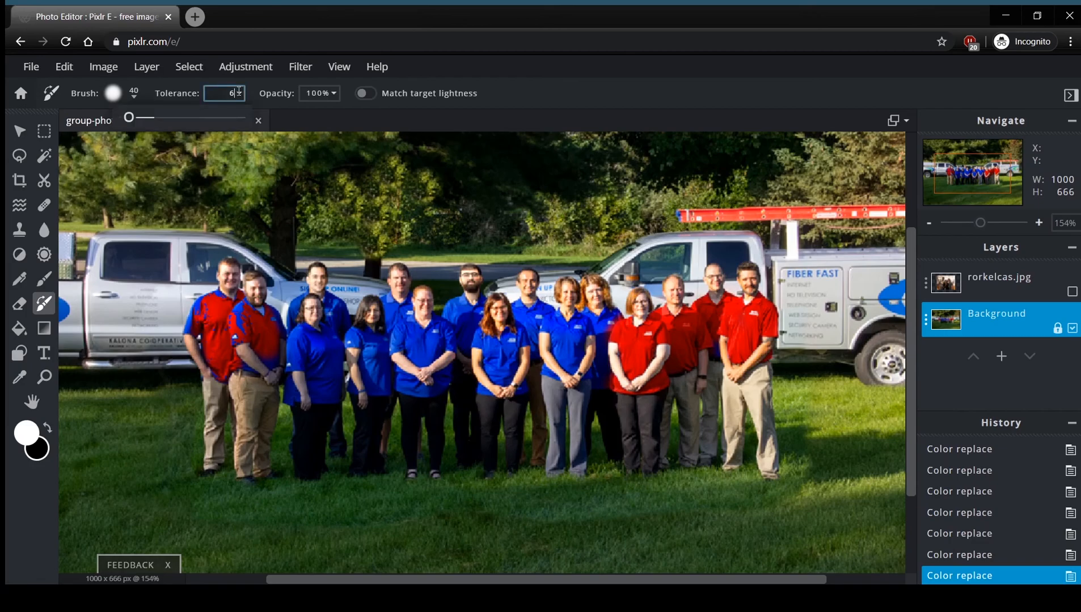
pyautogui.moveTo(134, 122); pyautogui.dragTo(146, 126)
pyautogui.moveTo(258, 322)
pyautogui.mouseDown()
pyautogui.moveTo(234, 308)
pyautogui.moveTo(237, 326)
pyautogui.moveTo(237, 302)
pyautogui.moveTo(205, 299)
pyautogui.moveTo(195, 335)
pyautogui.moveTo(211, 372)
pyautogui.moveTo(222, 379)
pyautogui.moveTo(243, 343)
pyautogui.moveTo(251, 369)
pyautogui.moveTo(276, 373)
pyautogui.moveTo(253, 366)
pyautogui.moveTo(305, 356)
pyautogui.moveTo(299, 310)
pyautogui.moveTo(313, 301)
pyautogui.moveTo(326, 315)
pyautogui.moveTo(327, 376)
pyautogui.moveTo(325, 339)
pyautogui.moveTo(318, 384)
pyautogui.moveTo(298, 386)
pyautogui.moveTo(315, 388)
pyautogui.moveTo(354, 351)
pyautogui.moveTo(311, 342)
pyautogui.mouseUp()
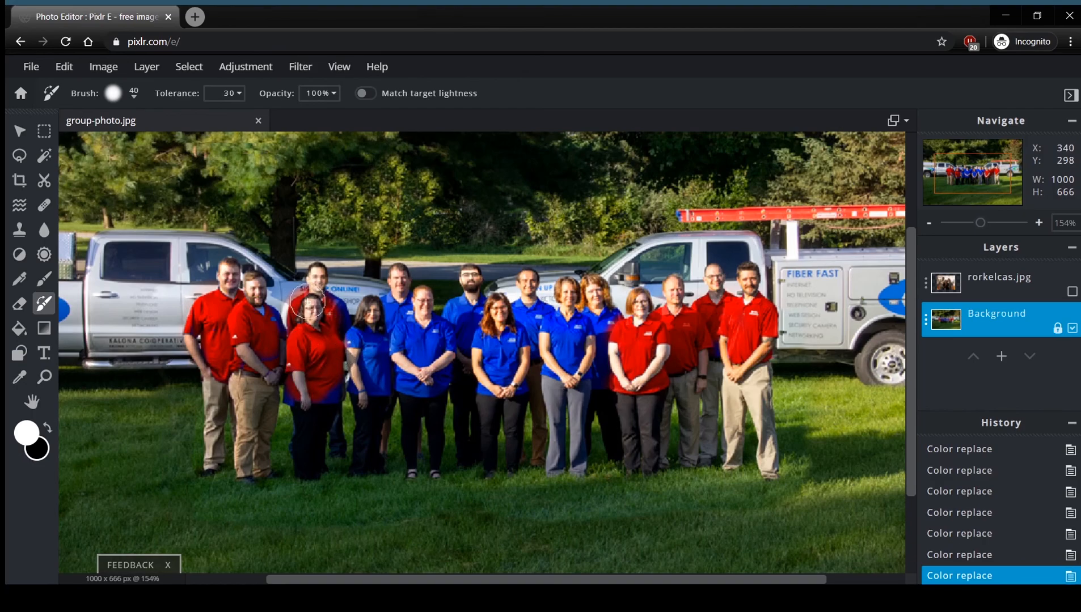
# - Undo all the color replace strokes on the shirts
pyautogui.hotkey('ctrl', 'z')
pyautogui.hotkey('ctrl', 'z')
pyautogui.hotkey('ctrl', 'z')
pyautogui.hotkey('ctrl', 'z')
pyautogui.hotkey('ctrl', 'z')
pyautogui.hotkey('ctrl', 'z')
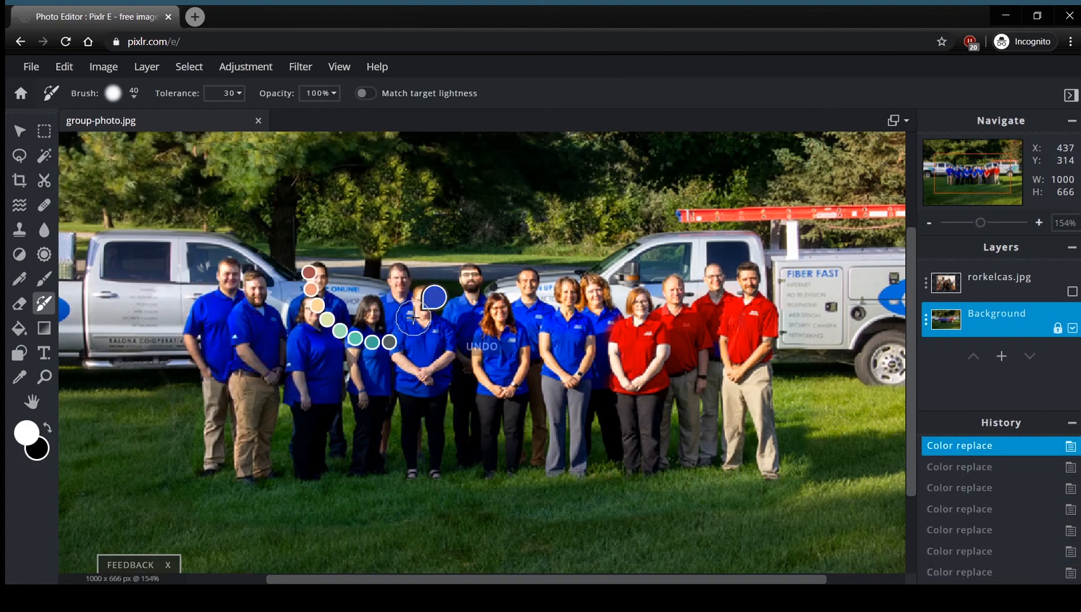
pyautogui.hotkey('ctrl', 'z')
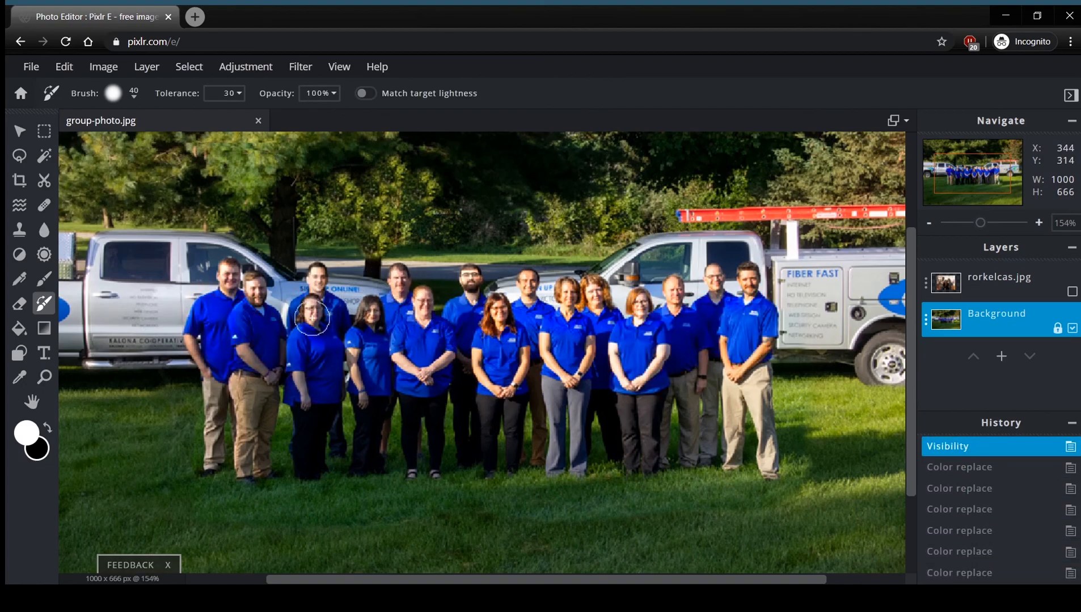
# - Try white fills at tolerance 32 on the road and trees behind the group, and on the service truck with Contiguous off
pyautogui.click(20, 328)
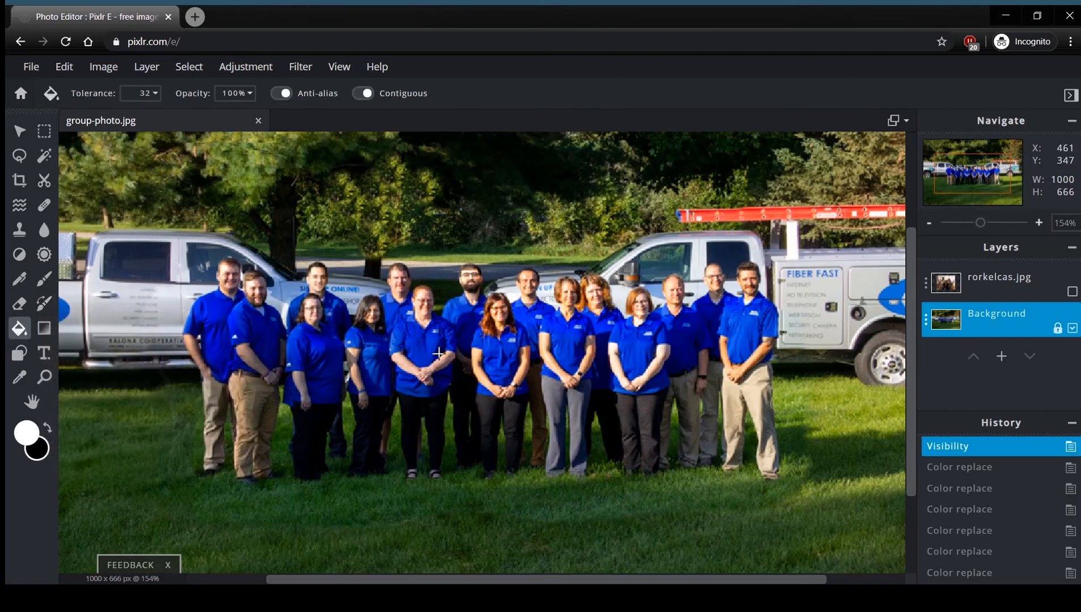
pyautogui.click(451, 258)
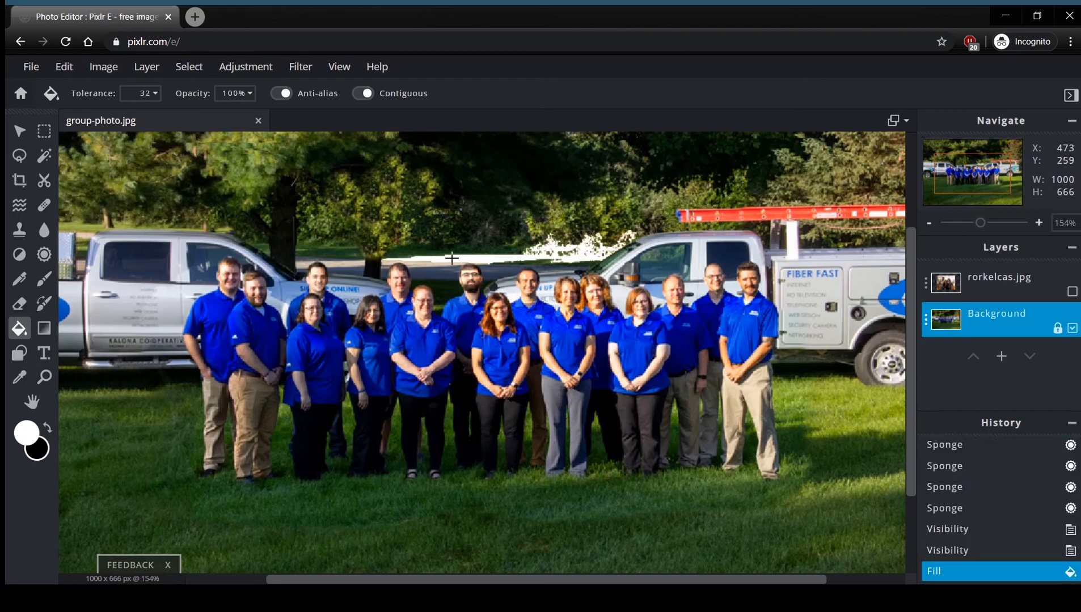
pyautogui.click(408, 254)
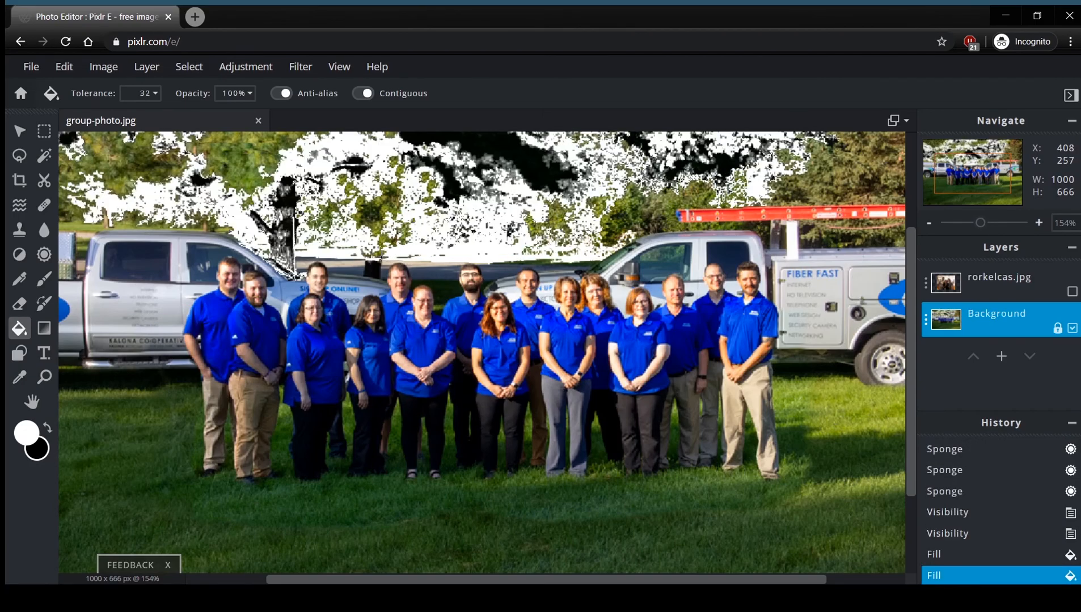
pyautogui.scroll(-5, 381, 259)
pyautogui.click(468, 245)
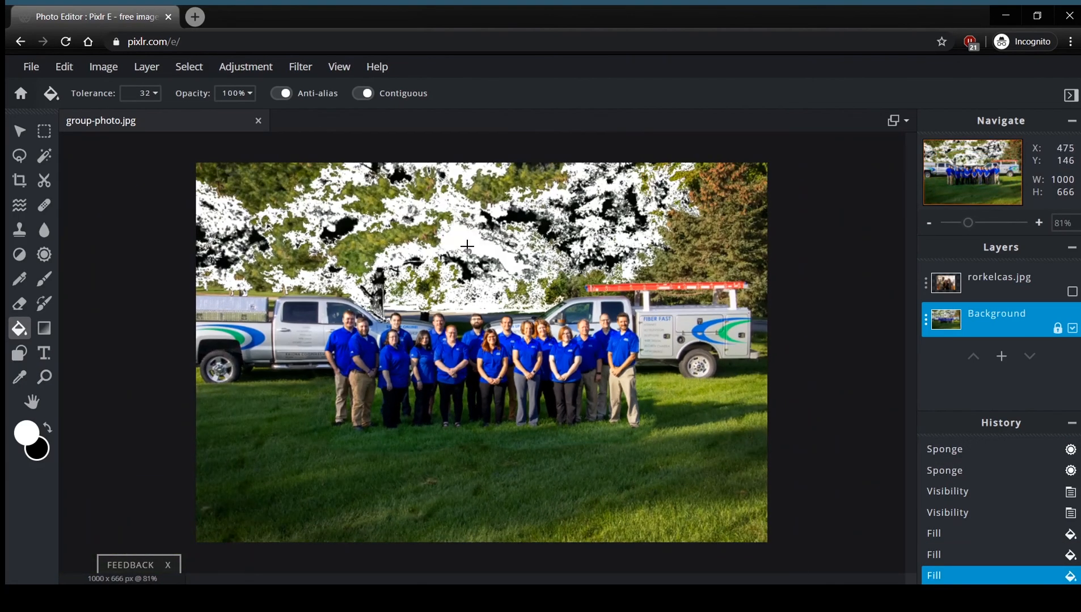
pyautogui.click(362, 241)
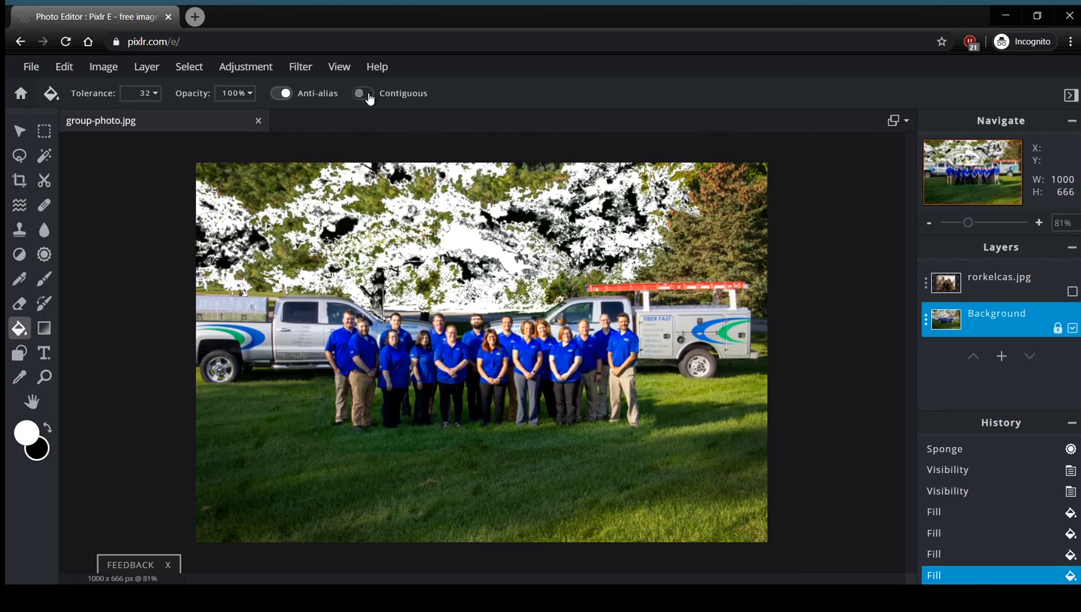
pyautogui.click(686, 320)
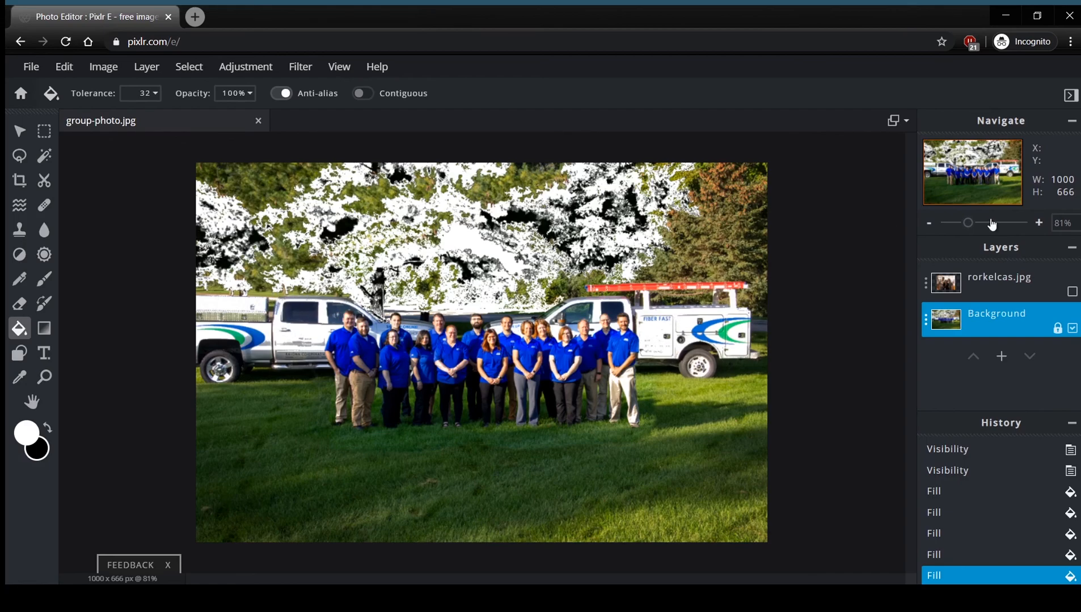
# - Undo all the test fills on the Background photo, leaving the rorkelcas.jpg layer hidden
pyautogui.hotkey('ctrl', 'z')
pyautogui.hotkey('ctrl', 'z')
pyautogui.hotkey('ctrl', 'z')
pyautogui.hotkey('ctrl', 'z')
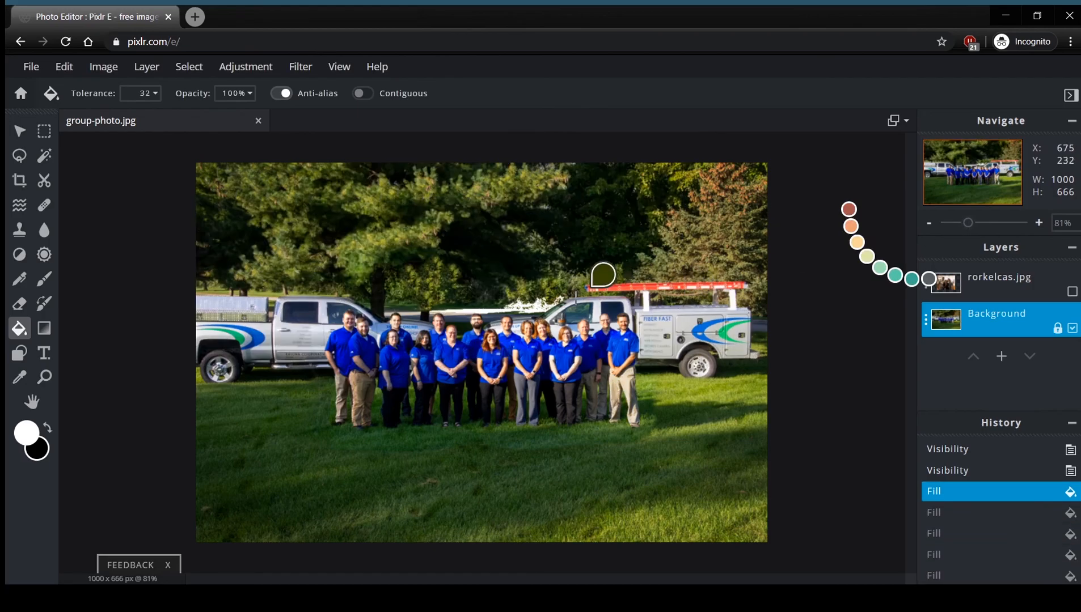
pyautogui.hotkey('ctrl', 'z')
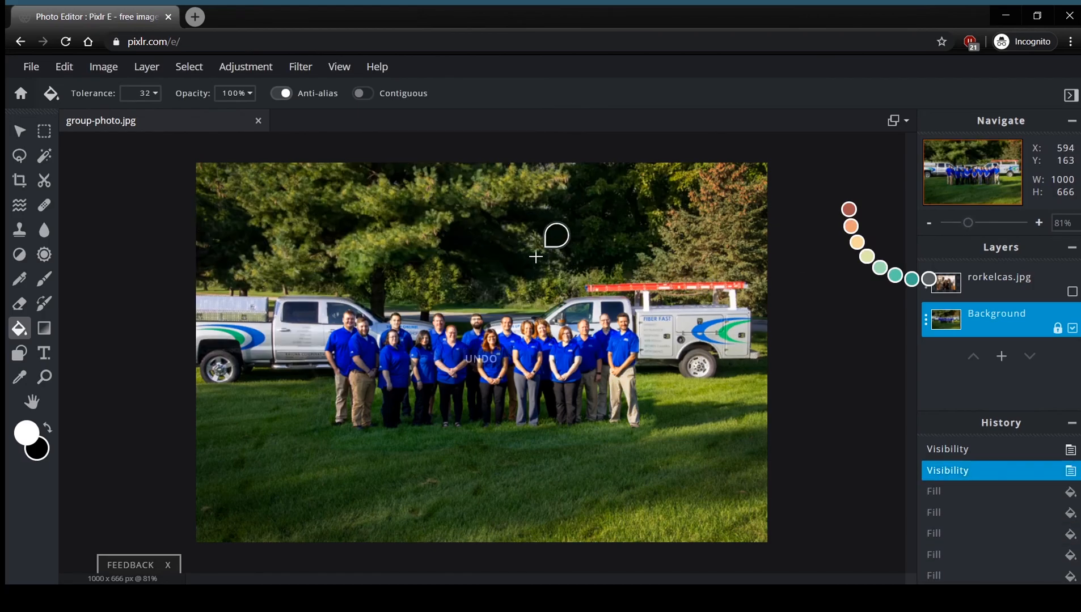
pyautogui.hotkey('ctrl', 'z')
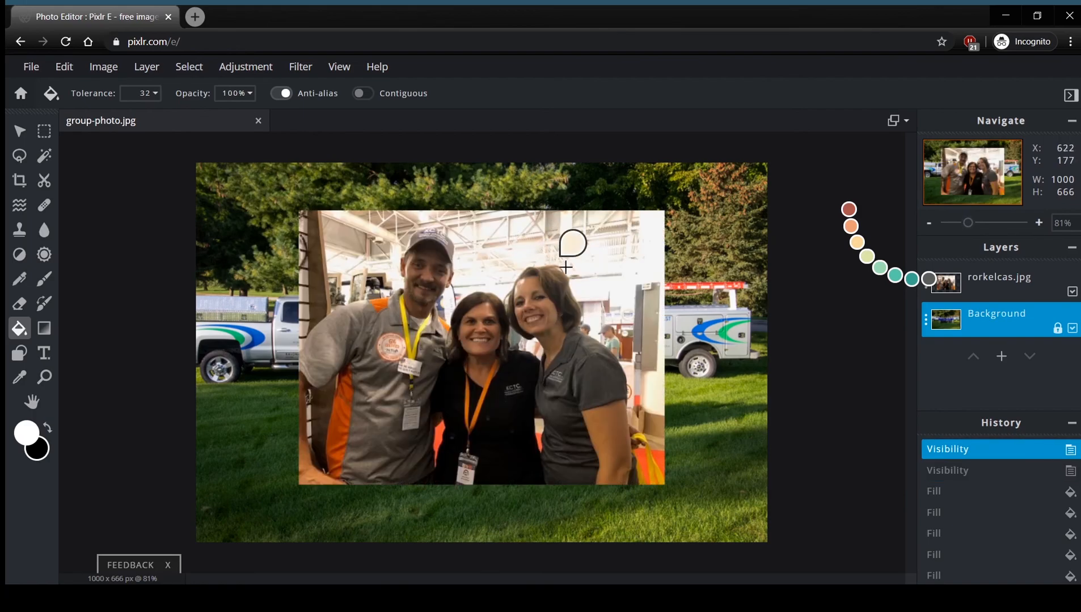
pyautogui.click(1072, 292)
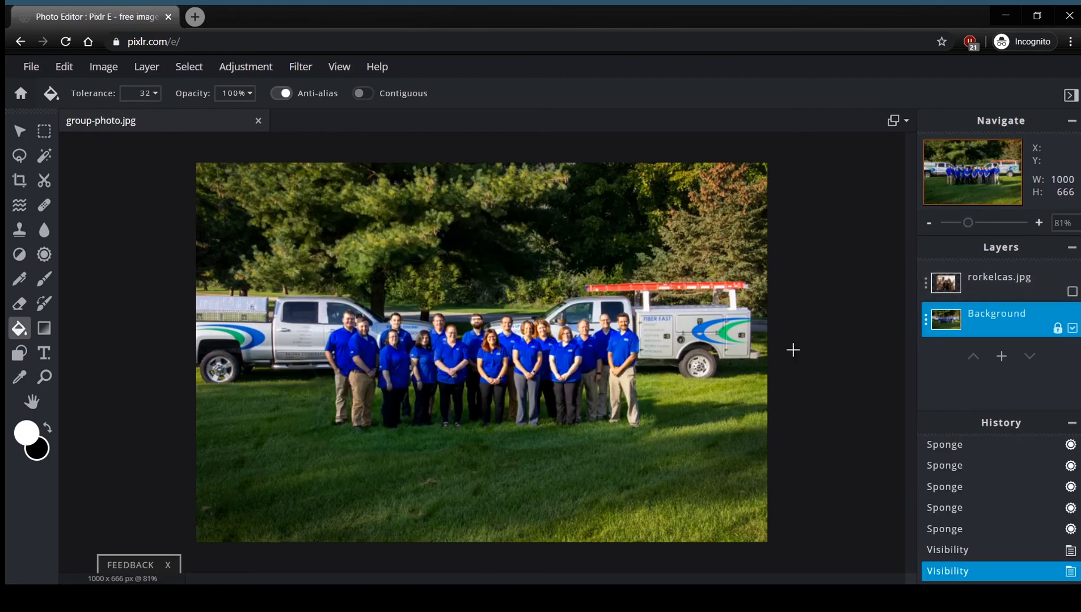
# - Switch to the Gradient tool, hide the Background layer and show the rorkelcas.jpg layer
pyautogui.click(45, 328)
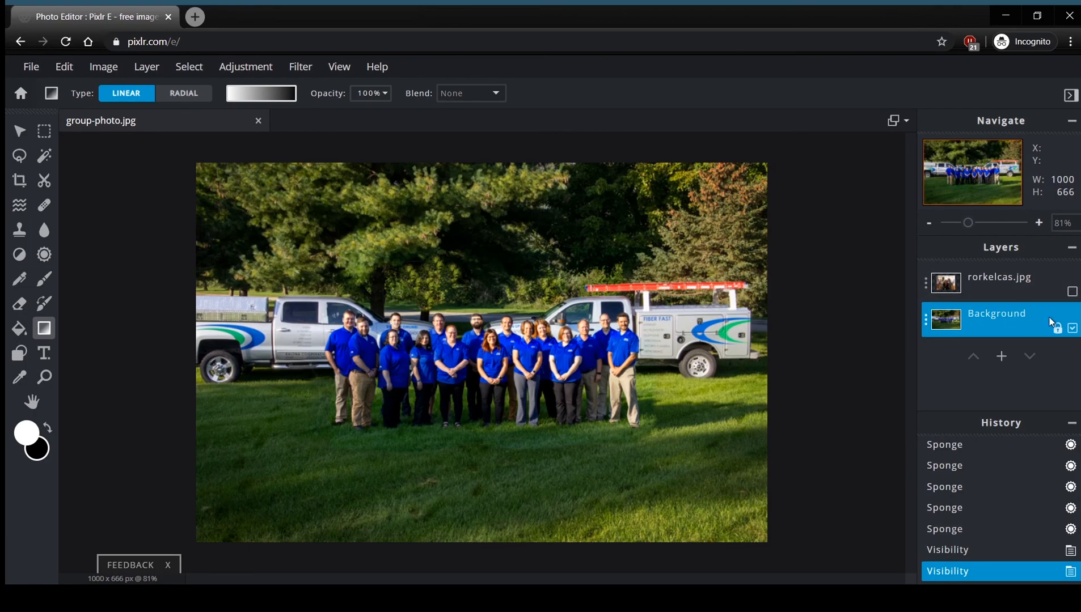
pyautogui.click(1072, 330)
pyautogui.click(1072, 292)
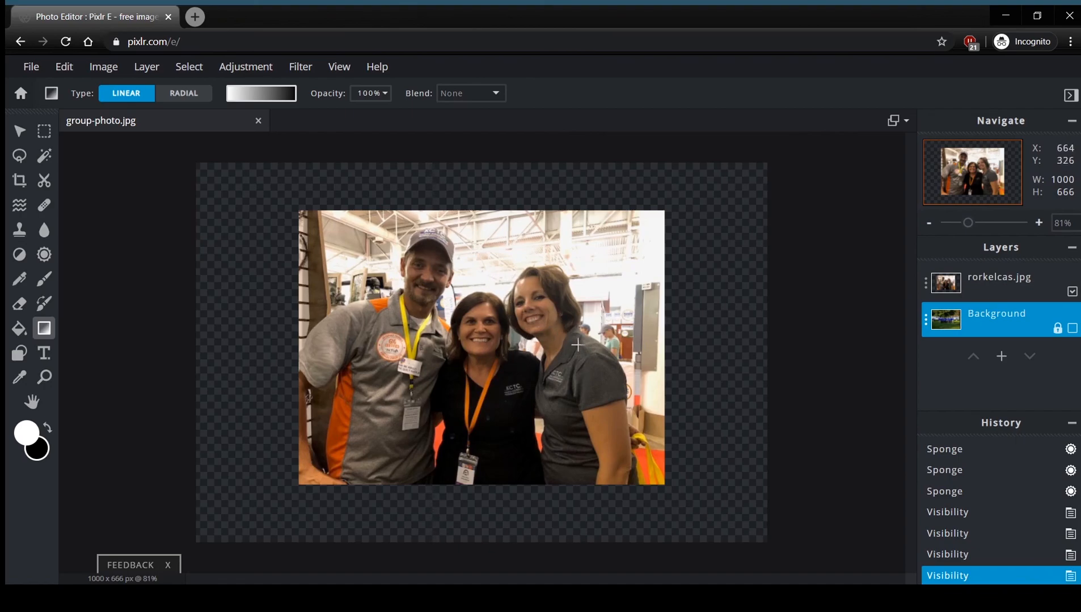
# - Add an empty layer and place it between the rorkelcas.jpg and Background layers
pyautogui.click(1001, 357)
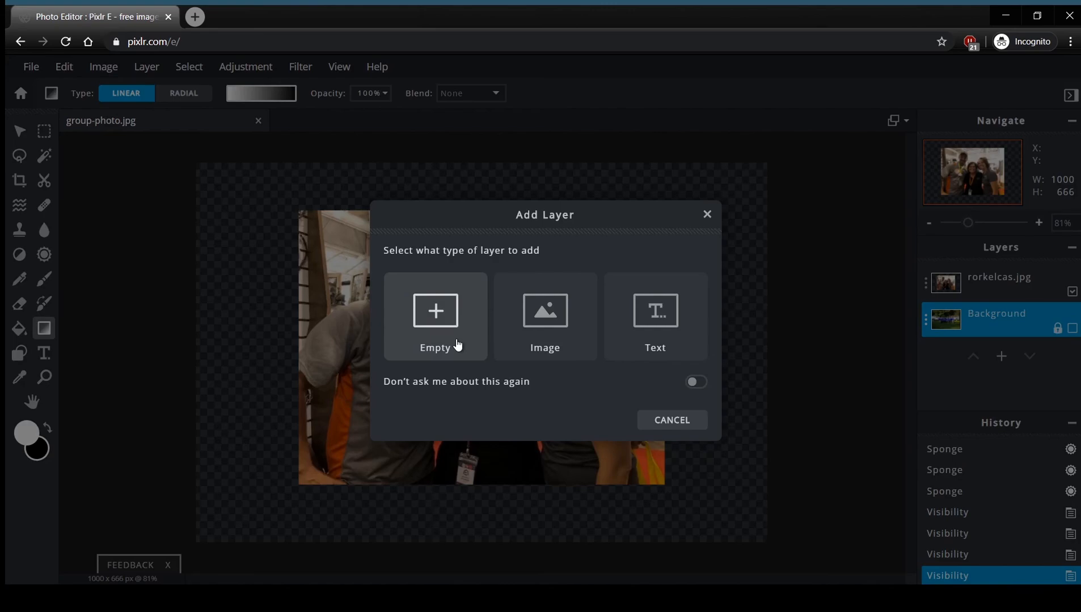
pyautogui.click(435, 317)
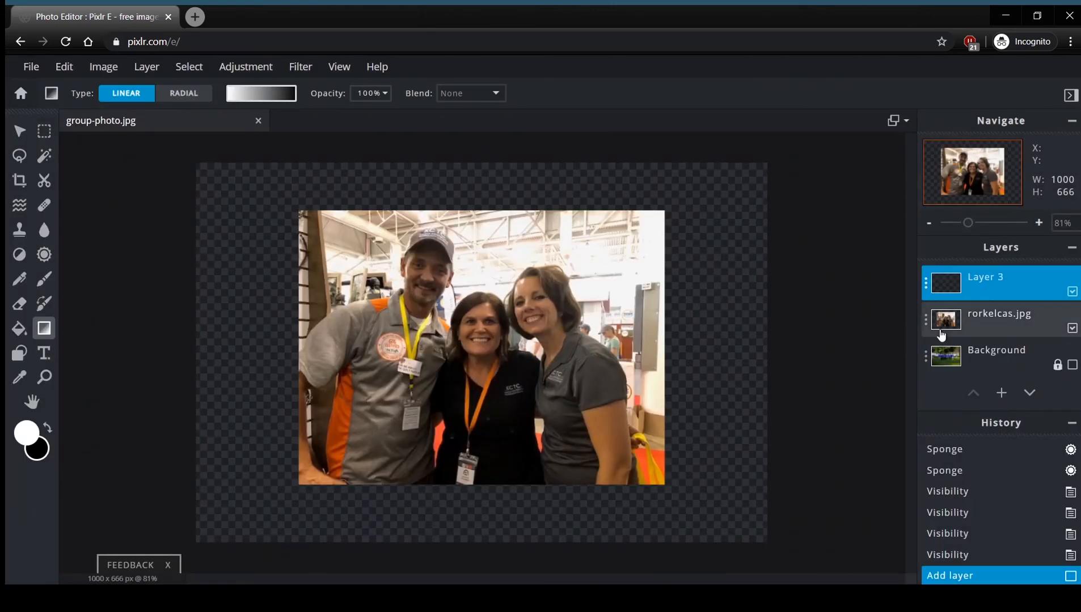
pyautogui.moveTo(1015, 288); pyautogui.dragTo(1003, 321)
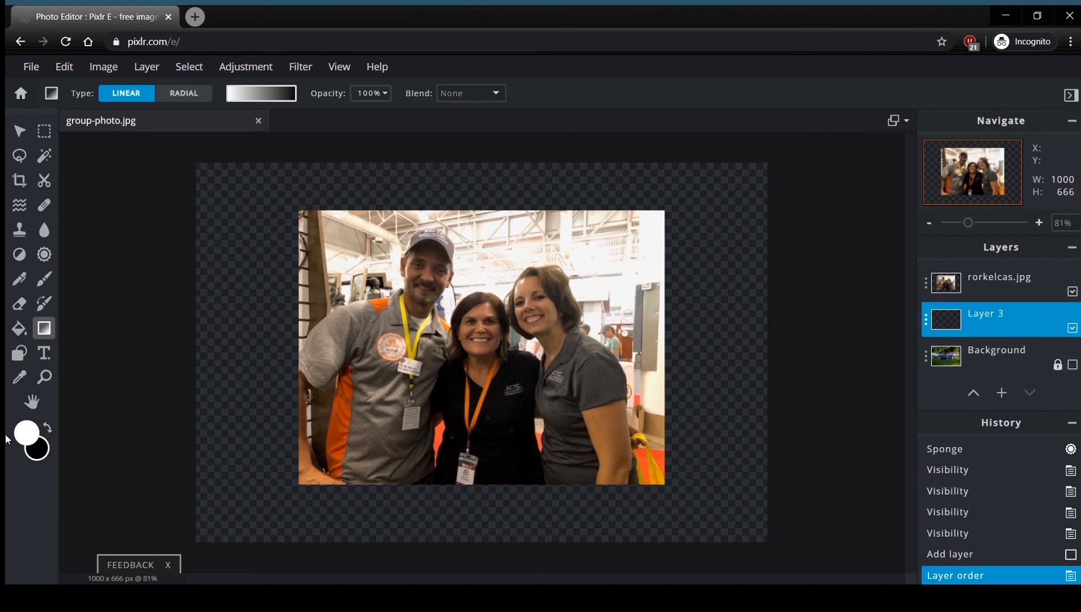
pyautogui.click(29, 435)
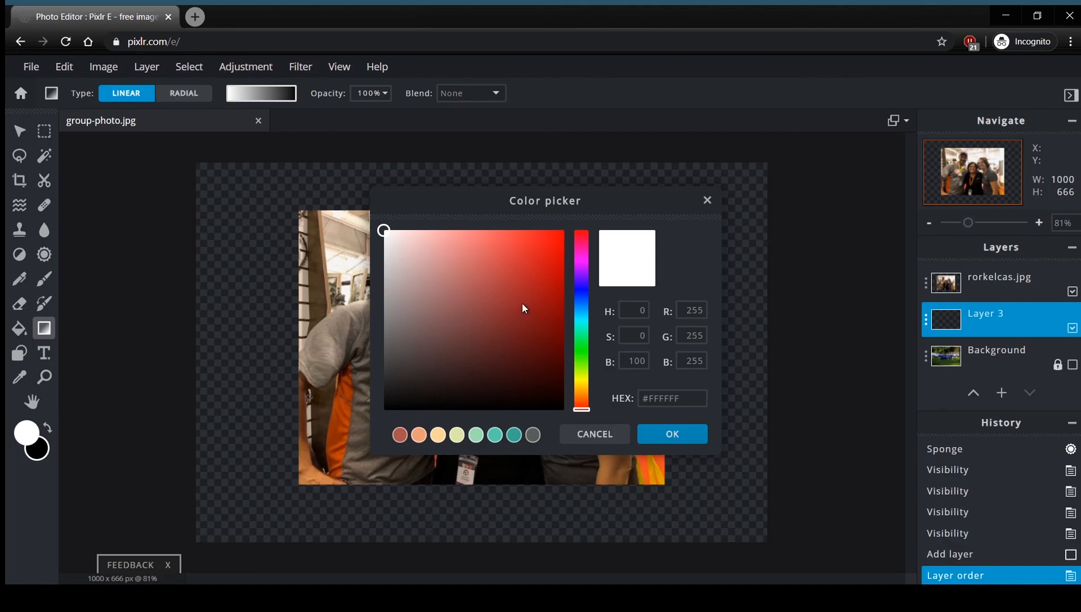
pyautogui.click(581, 288)
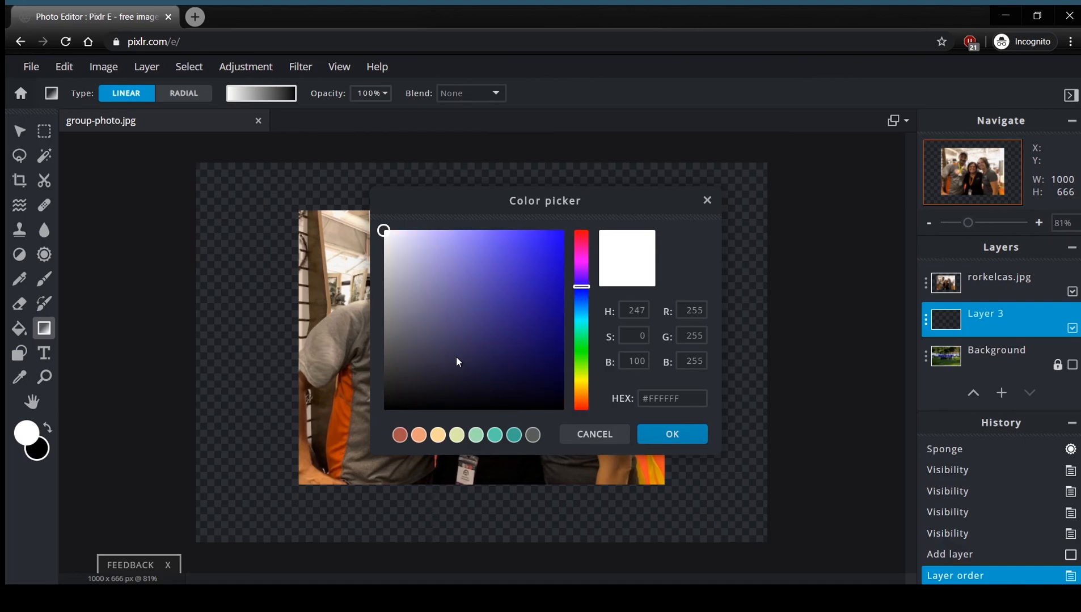
pyautogui.click(672, 435)
# - Set the foreground color to a medium blue
pyautogui.click(26, 435)
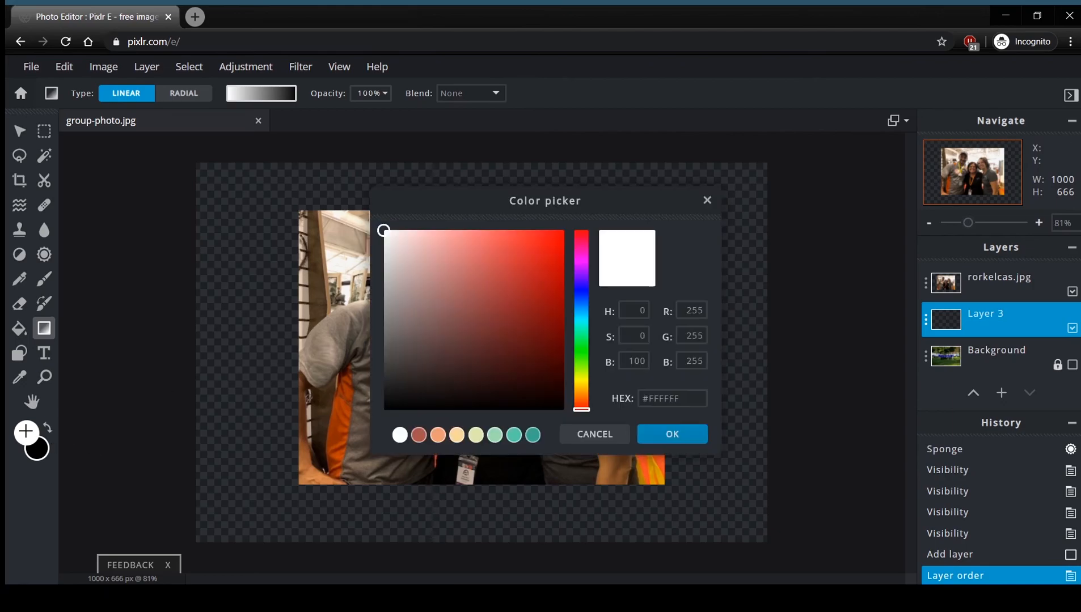
pyautogui.click(582, 301)
pyautogui.click(518, 303)
pyautogui.click(687, 436)
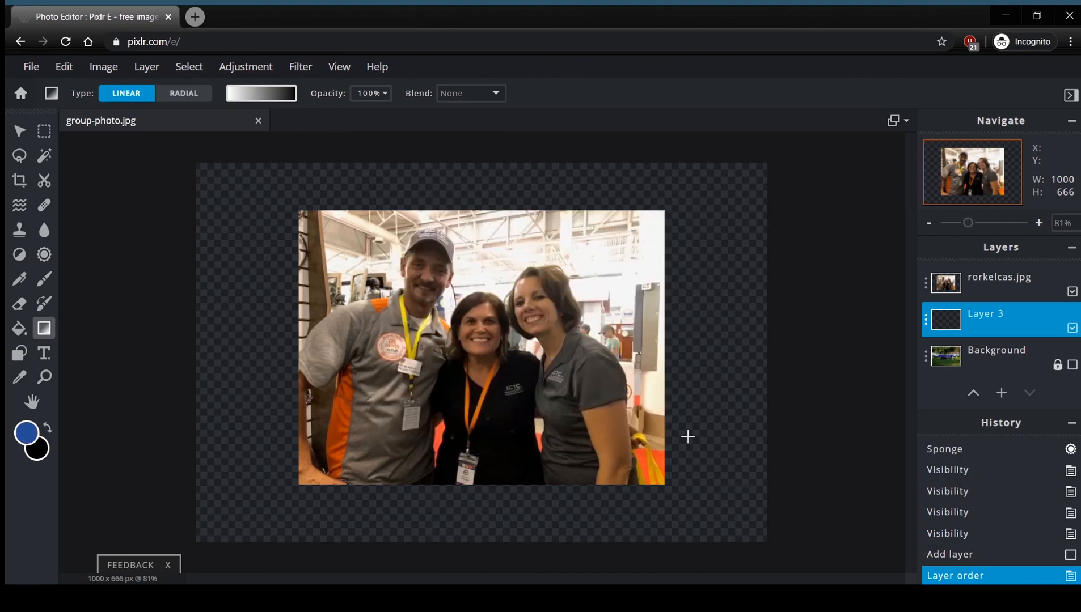
# - Set the background color to green #3BA82F
pyautogui.click(37, 450)
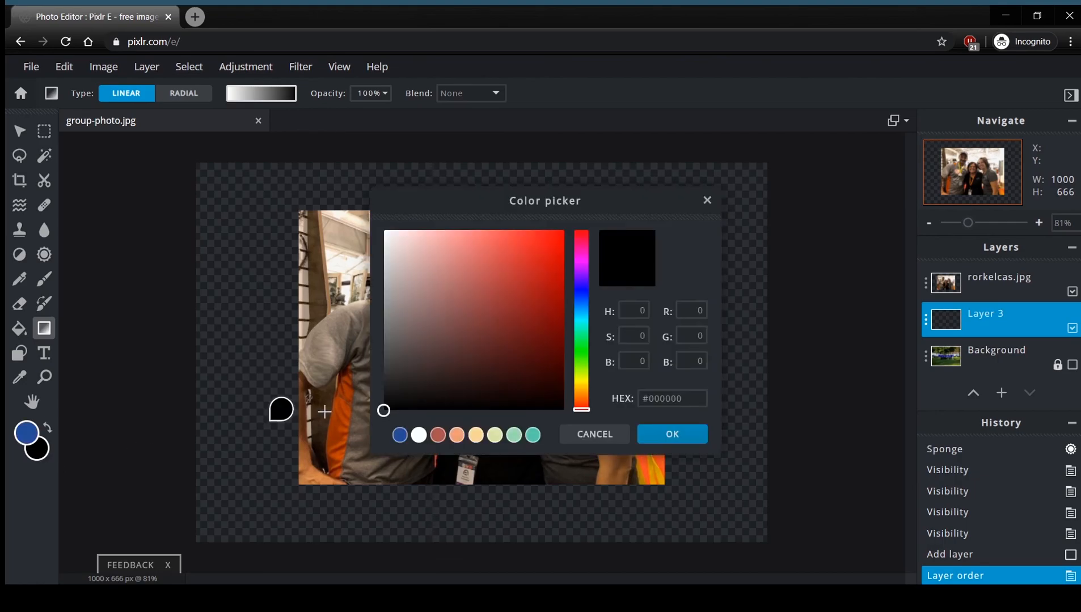
pyautogui.click(582, 352)
pyautogui.moveTo(524, 338); pyautogui.dragTo(515, 295)
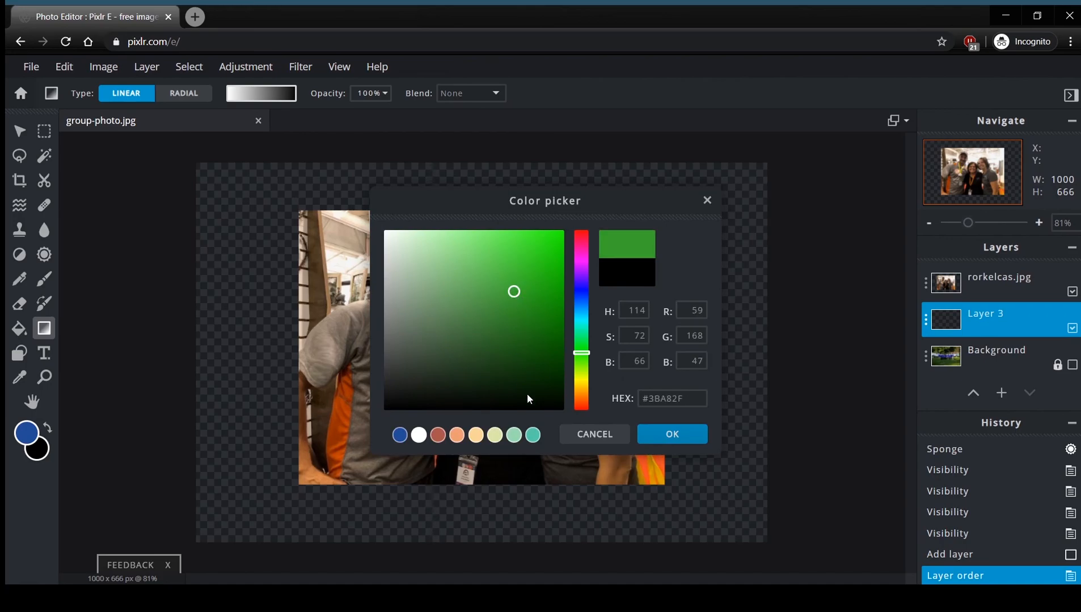
pyautogui.click(672, 433)
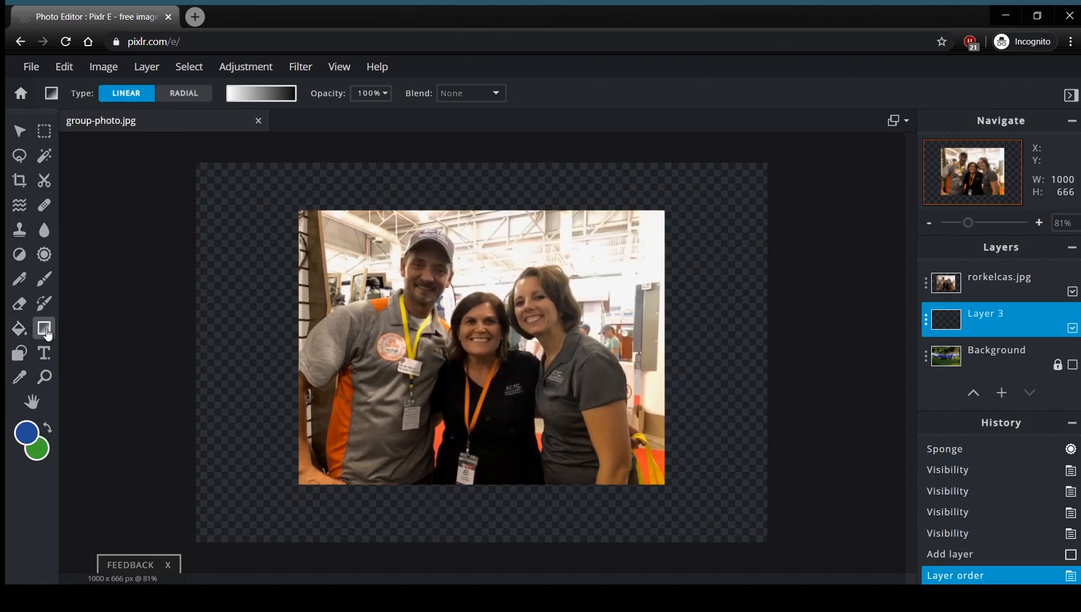
# - Fill the empty layer with a linear gradient running horizontally from the blue foreground color to the green background color
pyautogui.click(274, 98)
pyautogui.click(250, 242)
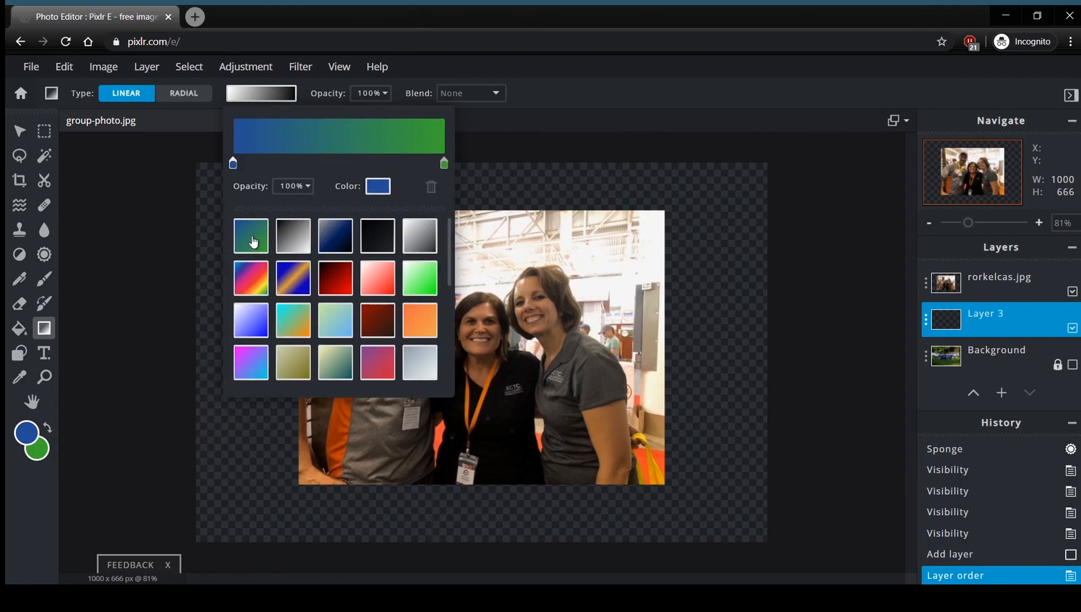
pyautogui.click(649, 89)
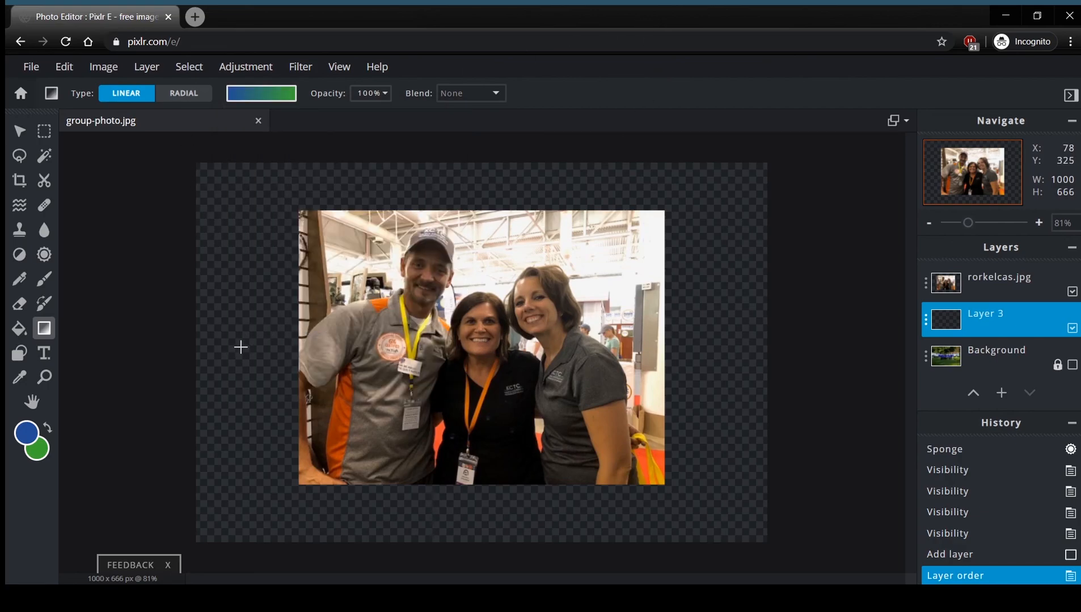
pyautogui.moveTo(238, 344); pyautogui.dragTo(711, 349)
pyautogui.press('shift')
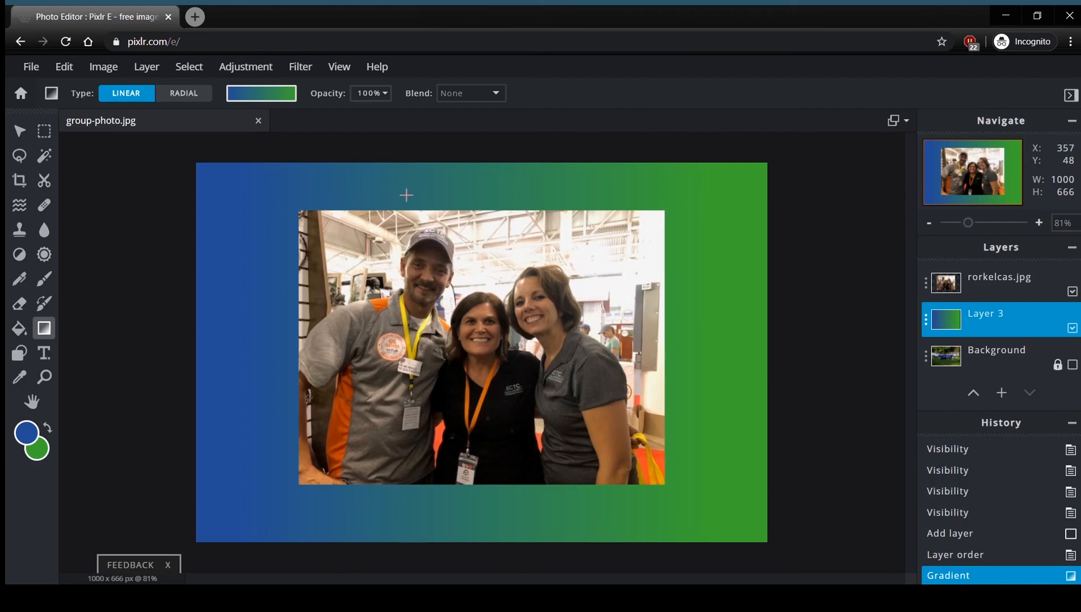
# - Apply a linear gradient cutout to the rorkelcas.jpg layer so the photo fades out toward its right side
pyautogui.click(44, 180)
pyautogui.click(984, 278)
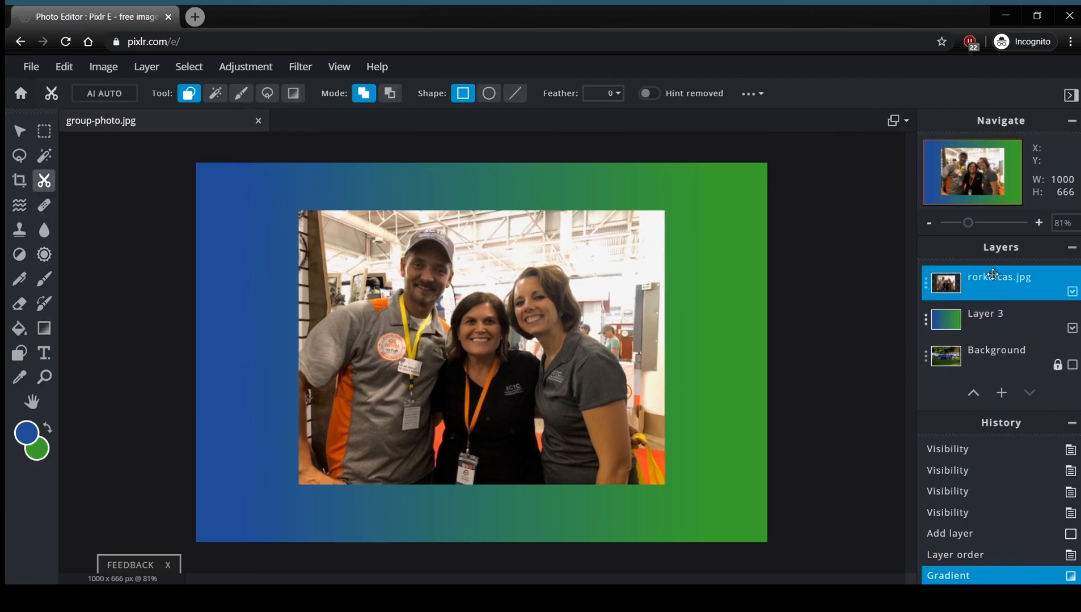
pyautogui.click(293, 93)
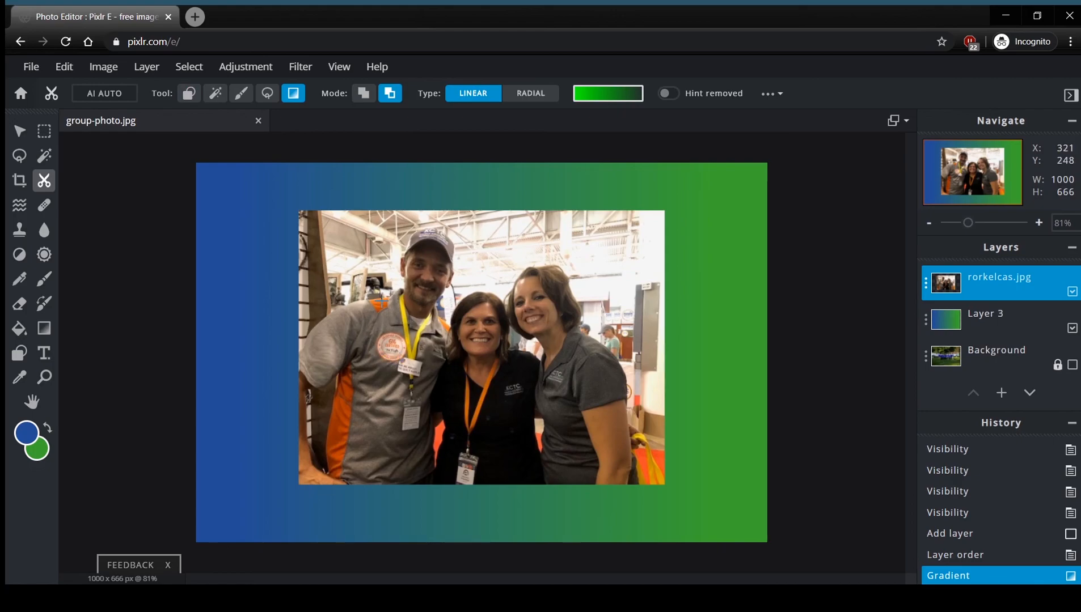
pyautogui.moveTo(347, 346); pyautogui.dragTo(609, 346)
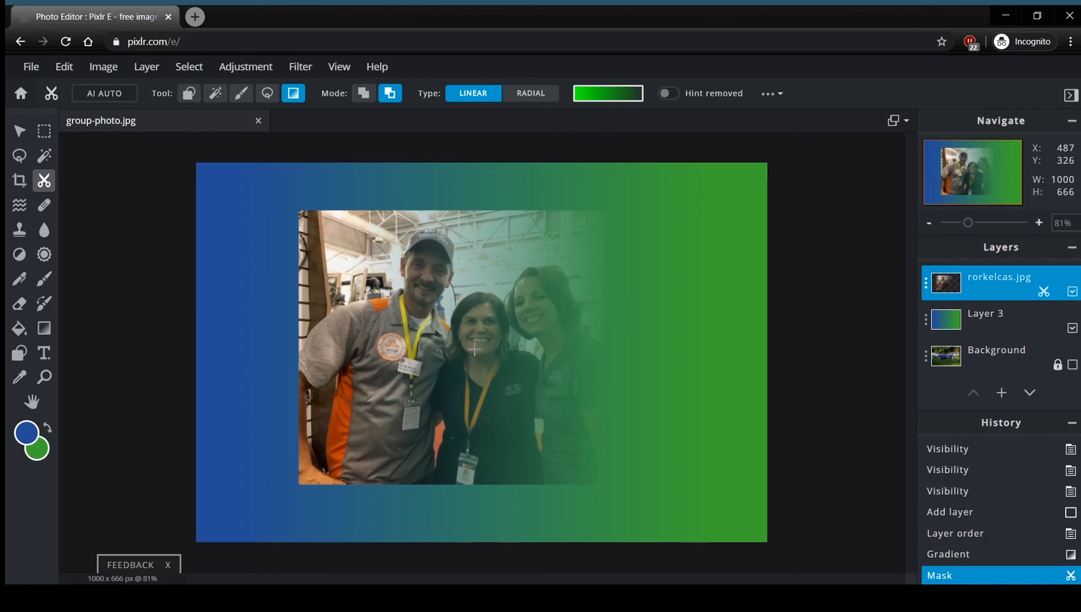
# - Undo the gradient mask, the blue-to-green gradient fill, the layer reordering and the added layer
pyautogui.hotkey('ctrl', 'z')
pyautogui.hotkey('ctrl', 'z')
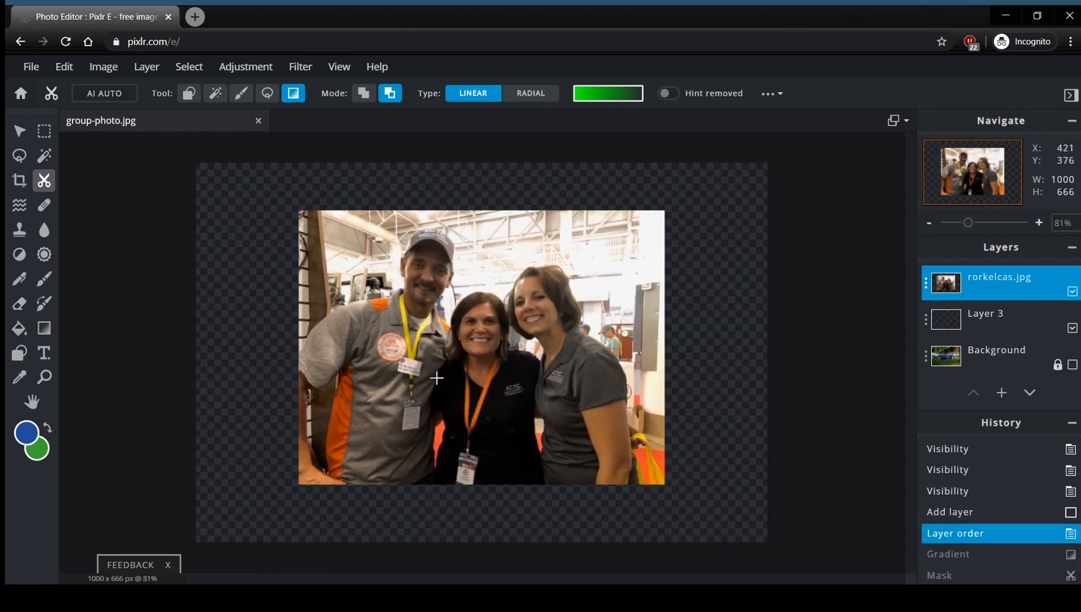
pyautogui.hotkey('ctrl', 'z')
pyautogui.hotkey('ctrl', 'z')
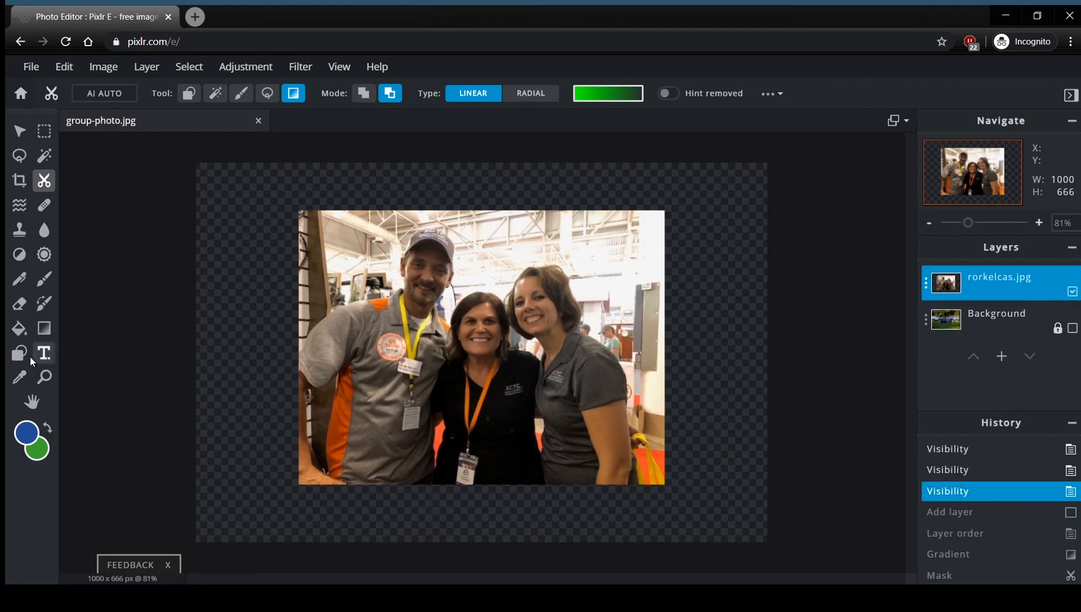
# - Draw a large filled rectangle over the middle of the group photo and a smaller rounded rectangle at its upper-left corner
pyautogui.click(20, 355)
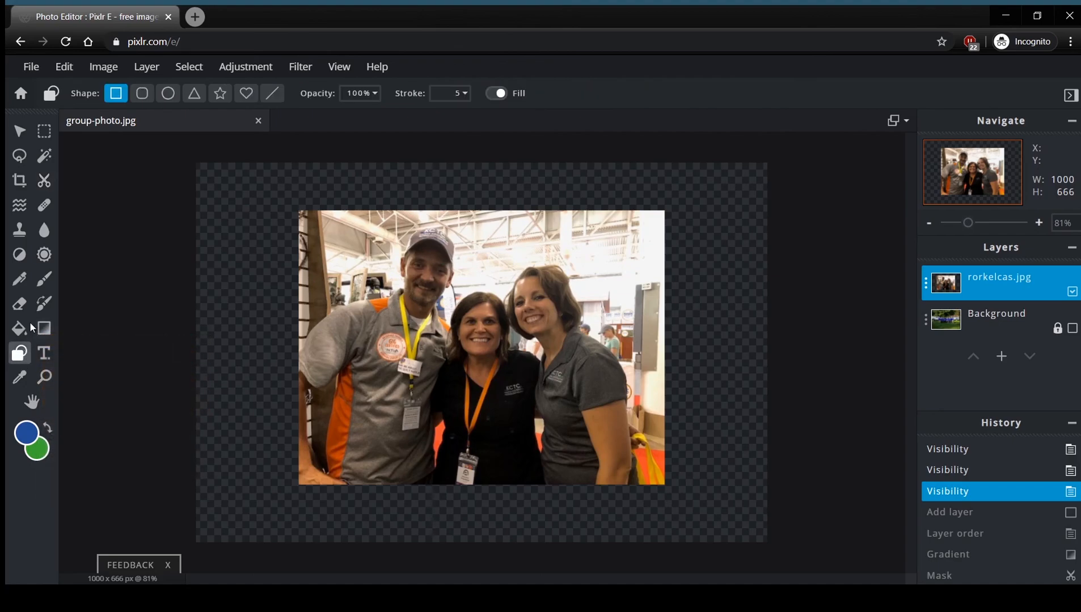
pyautogui.moveTo(415, 305); pyautogui.dragTo(559, 437)
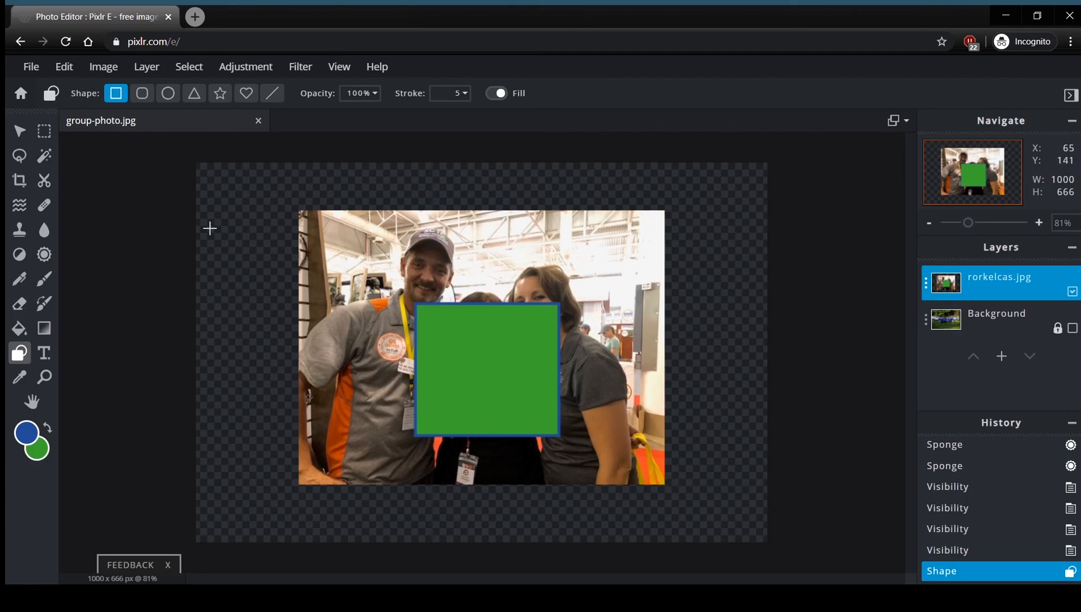
pyautogui.click(152, 97)
pyautogui.moveTo(355, 290); pyautogui.dragTo(420, 352)
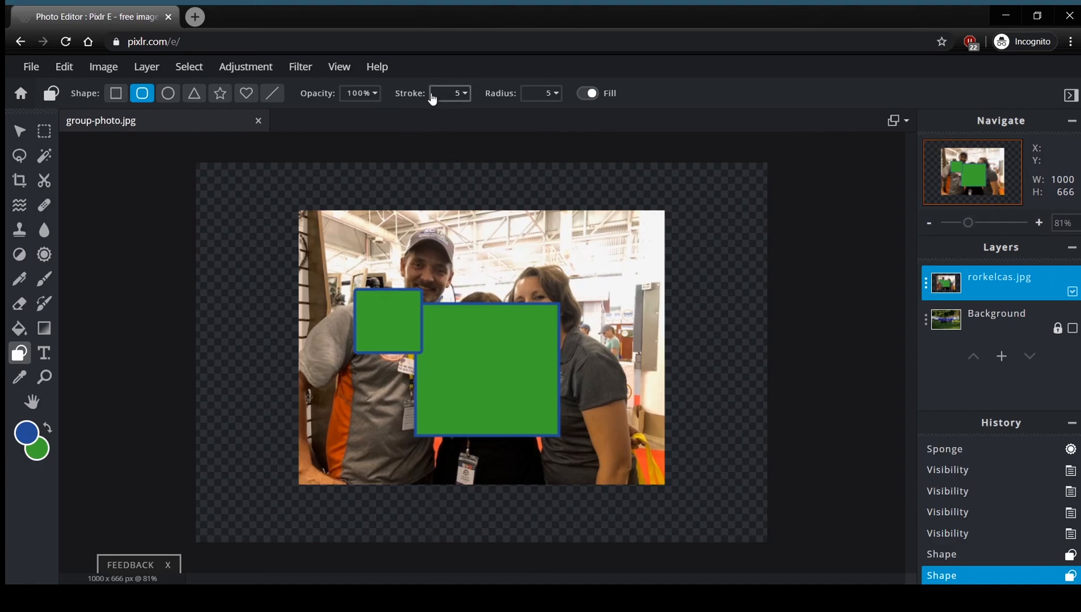
# - Set the shape stroke to 0 and draw a borderless rounded rectangle above the large green rectangle
pyautogui.click(465, 94)
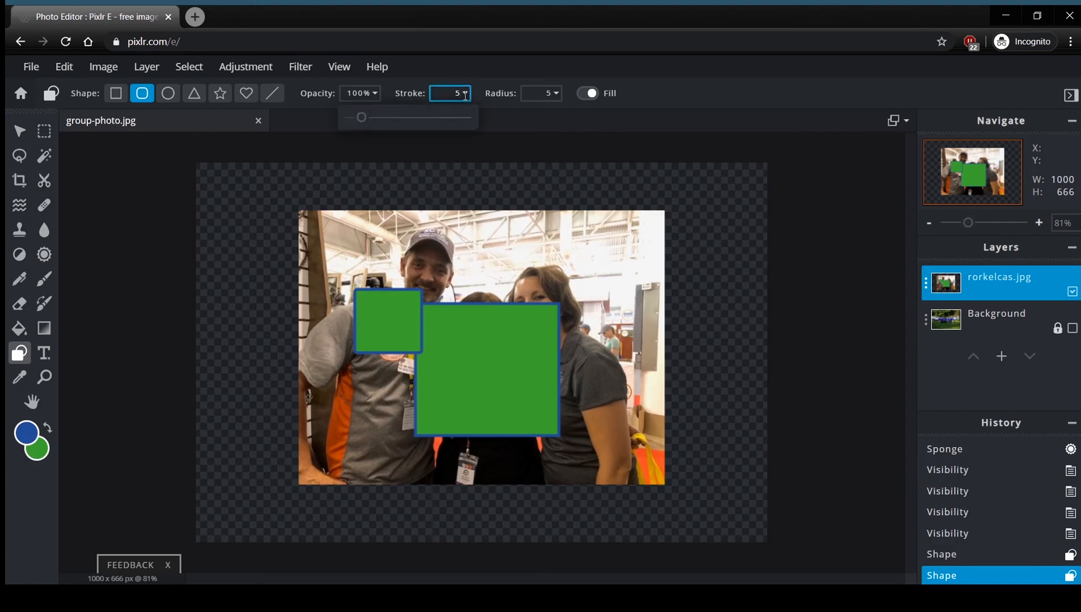
pyautogui.moveTo(362, 118); pyautogui.dragTo(311, 118)
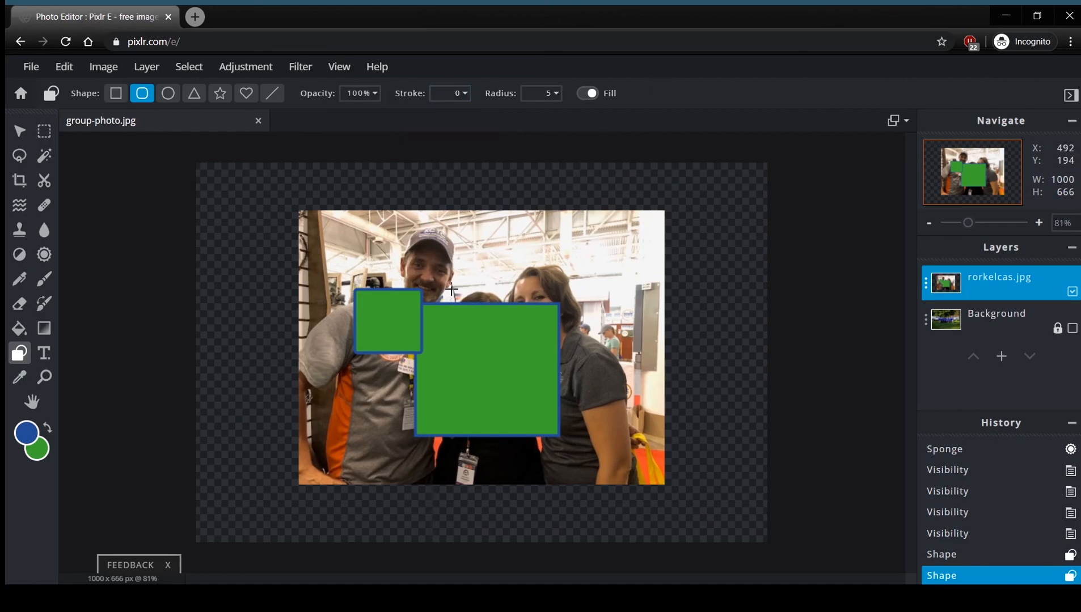
pyautogui.moveTo(436, 237); pyautogui.dragTo(504, 304)
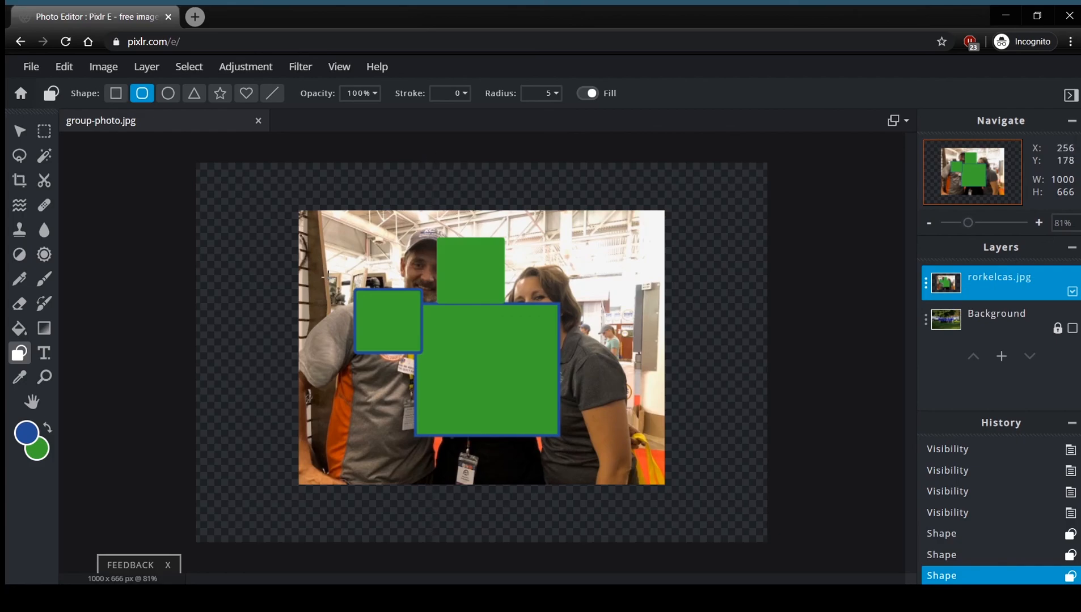
# - Switch to the Text tool and undo the three green shapes drawn on the photo
pyautogui.click(48, 361)
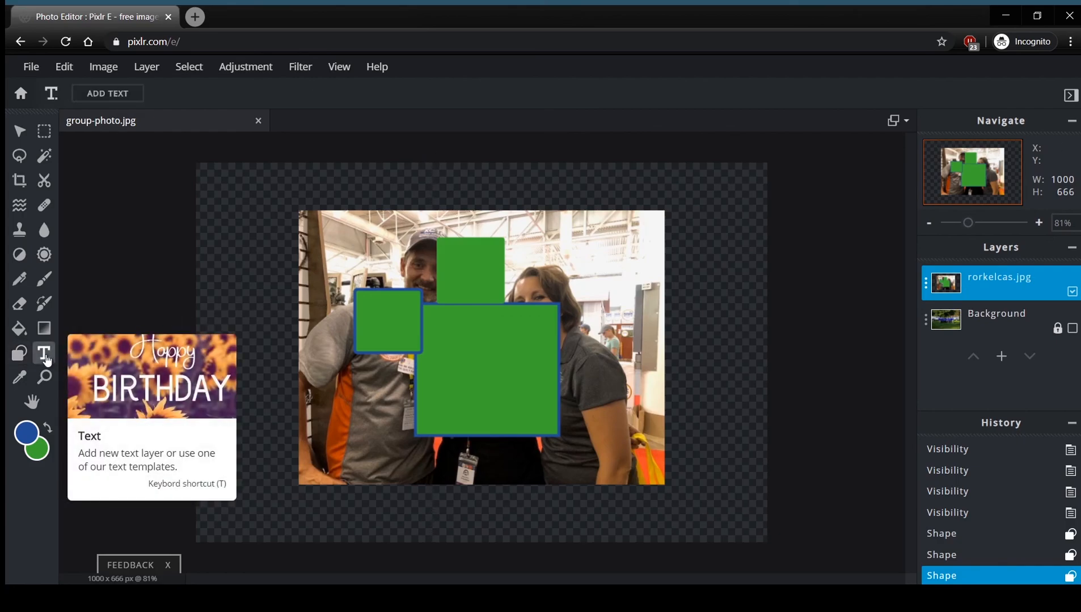
pyautogui.hotkey('ctrl', 'z')
pyautogui.hotkey('ctrl', 'z')
pyautogui.hotkey('ctrl', 'z')
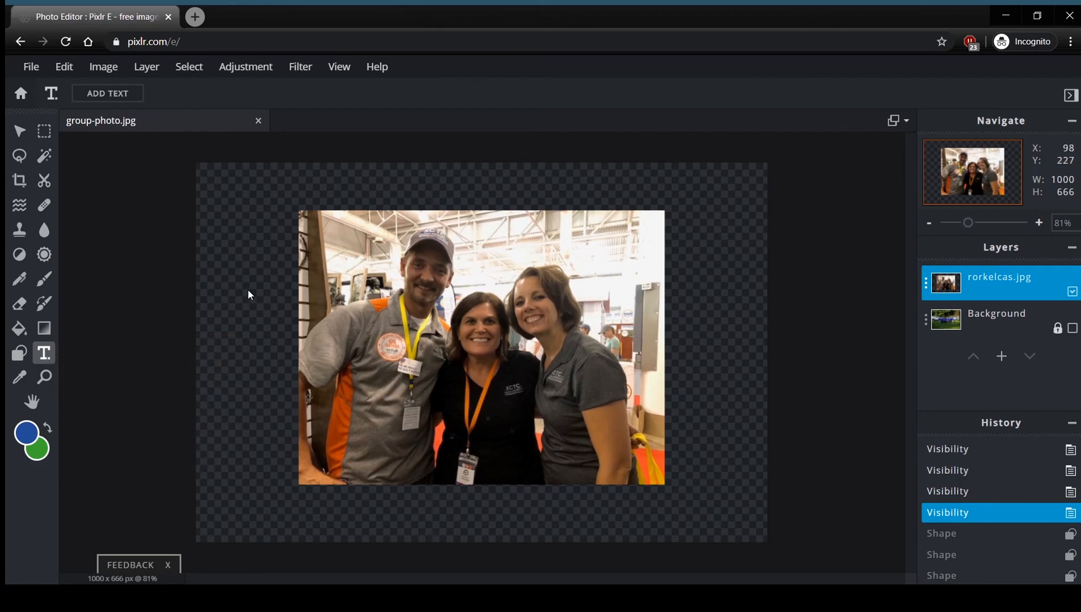
# - Add a text layer reading "KCTC Team" over the photo
pyautogui.click(120, 94)
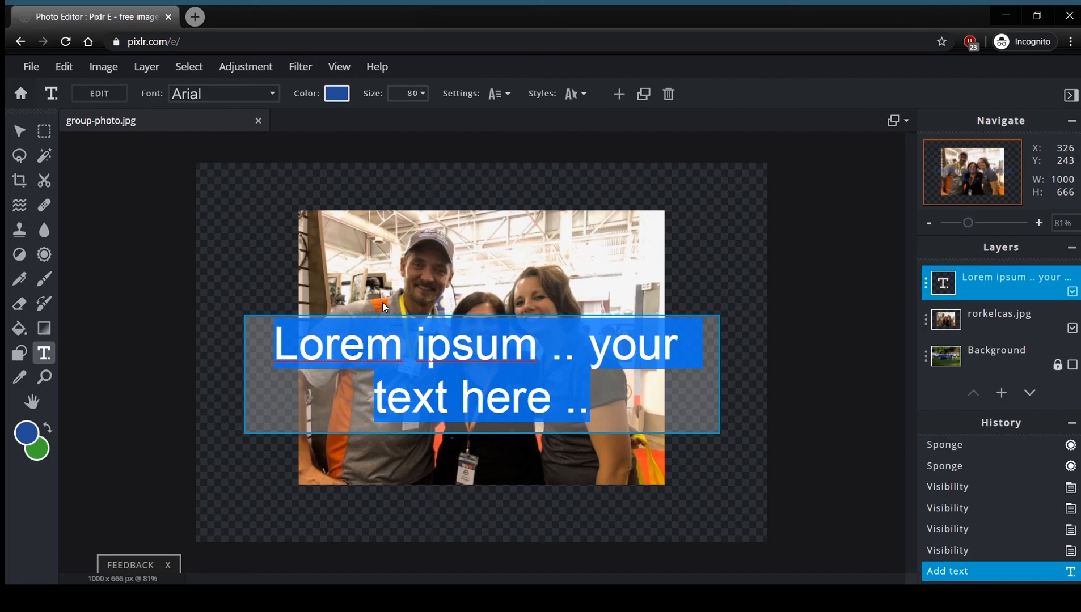
pyautogui.write('K')
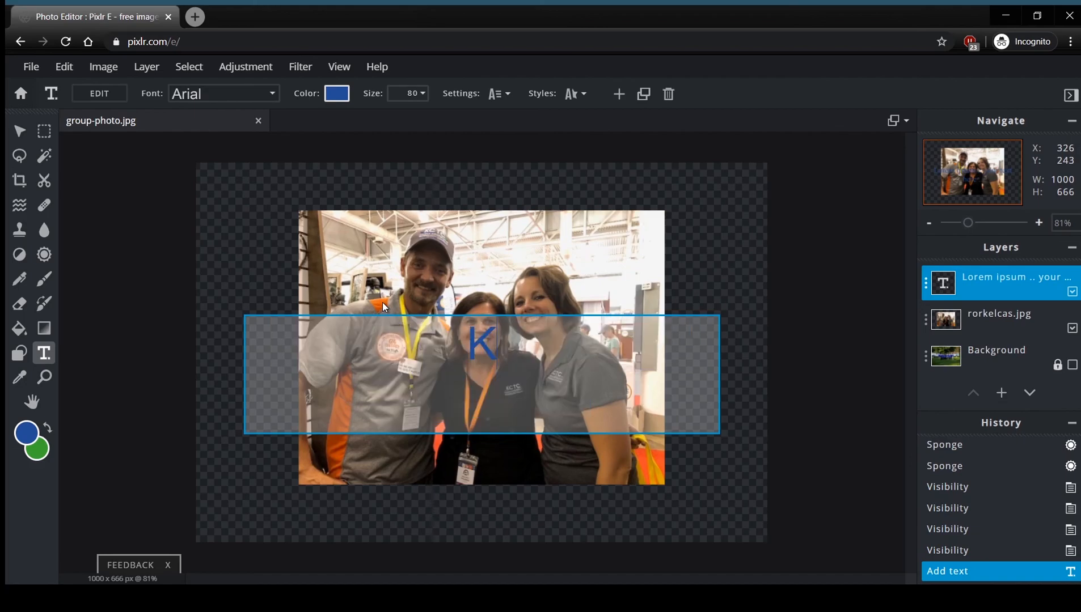
pyautogui.write('CTC Team')
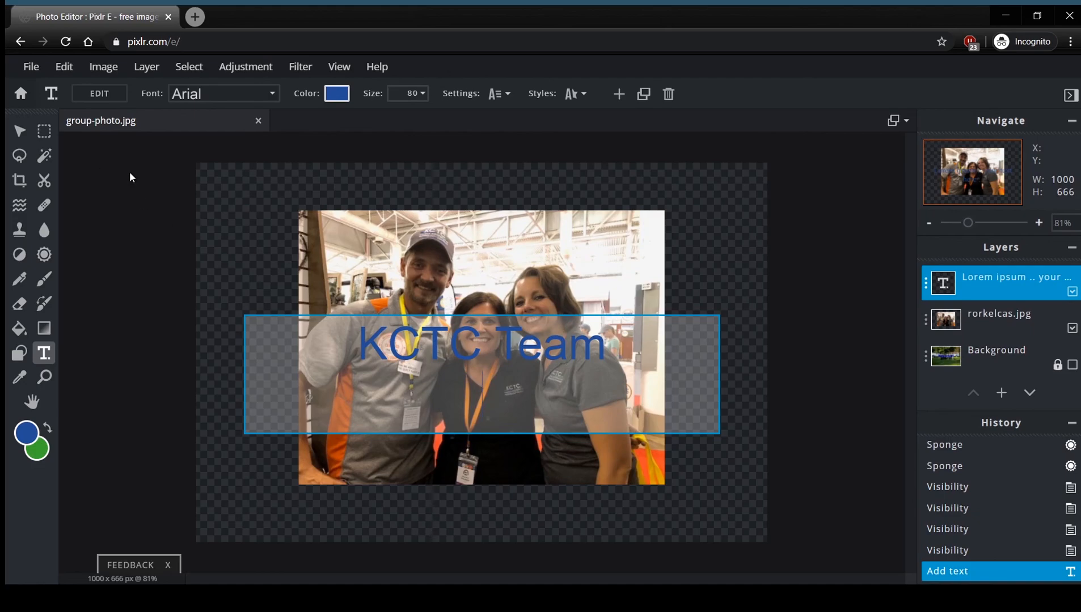
pyautogui.click(246, 100)
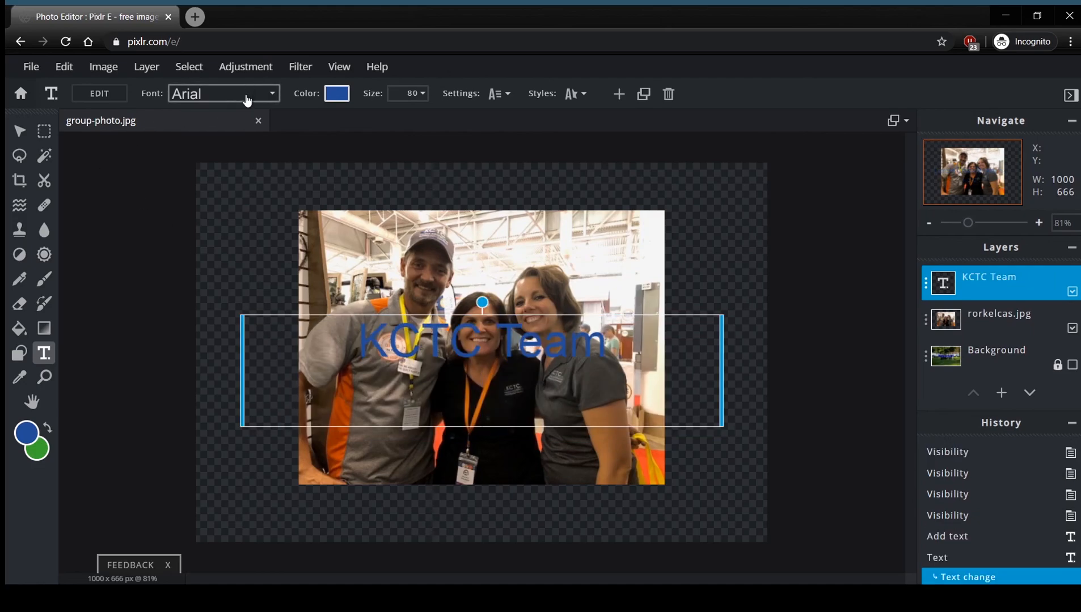
# - Change the font of the KCTC Team text to Beornheard
pyautogui.click(247, 99)
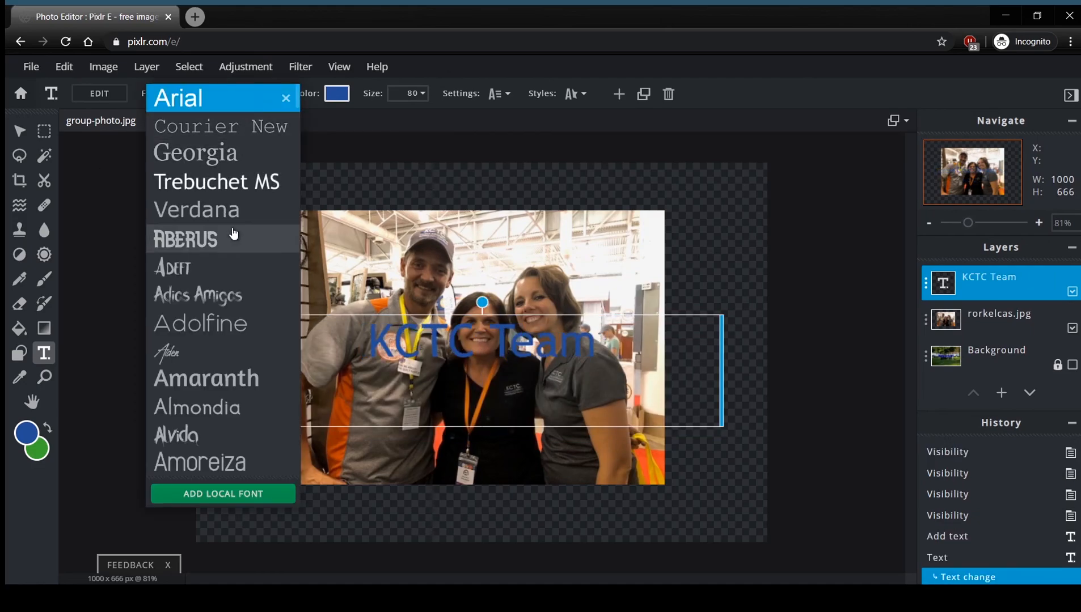
pyautogui.scroll(-5, 227, 233)
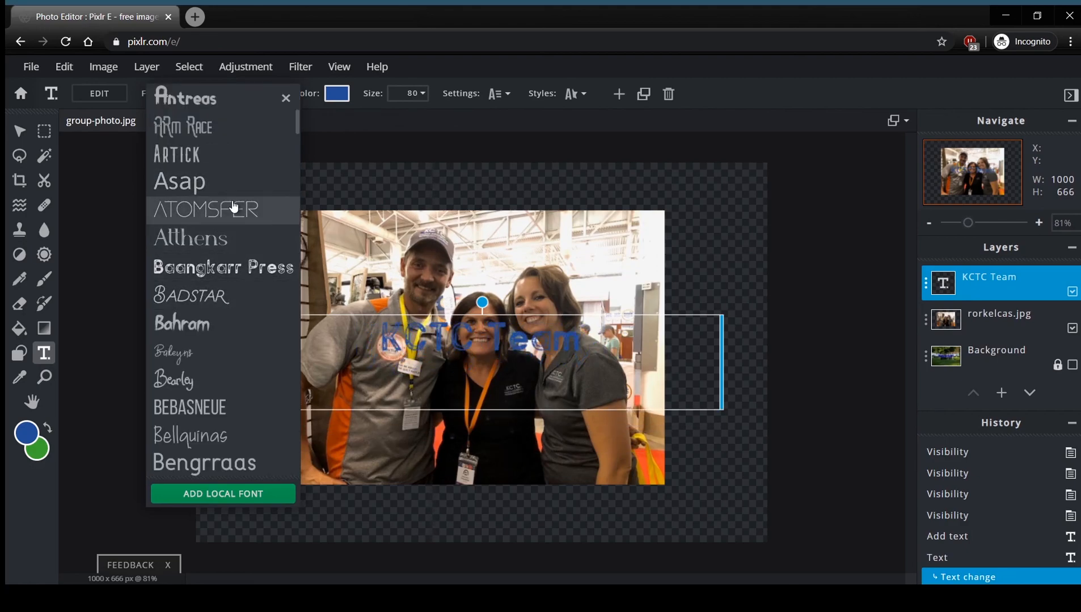
pyautogui.scroll(-6, 231, 221)
pyautogui.scroll(3, 229, 210)
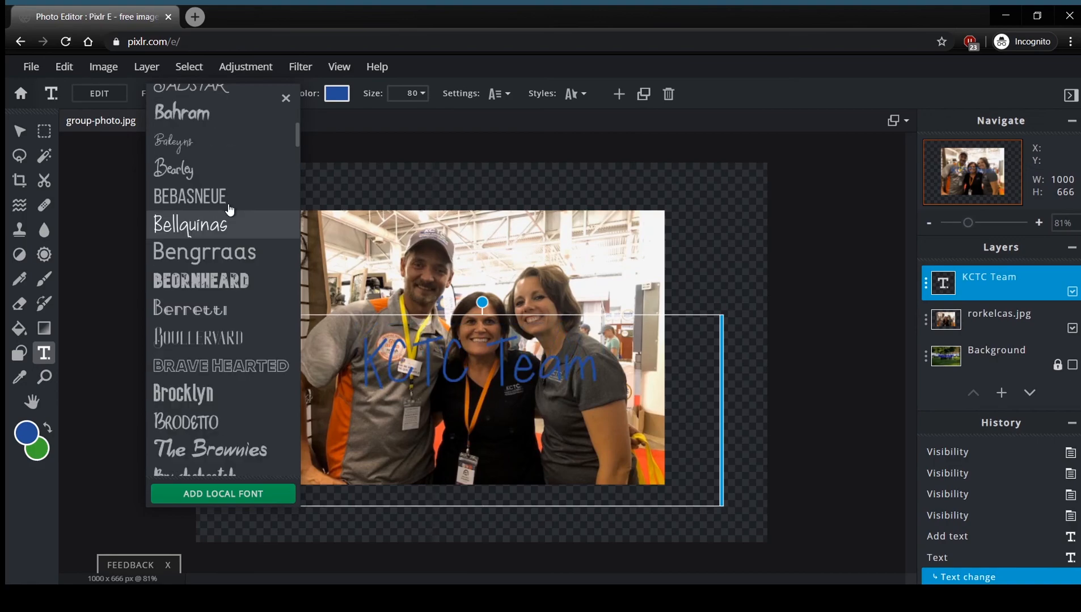
pyautogui.click(216, 282)
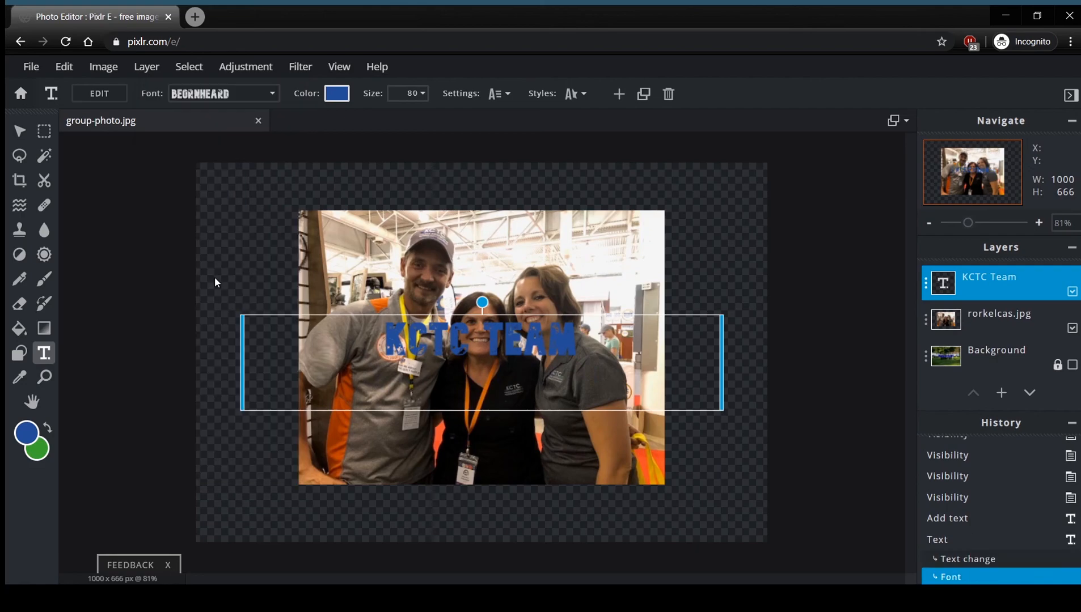
# - Set the KCTC Team text color to white #FFFFFF and move the text to the bottom center of the photo
pyautogui.click(343, 100)
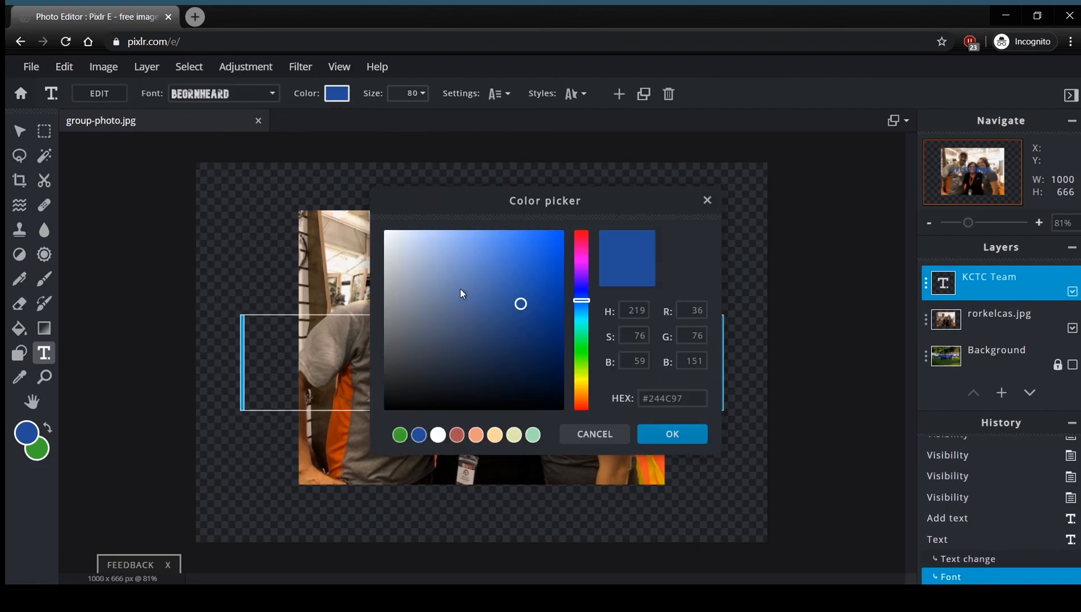
pyautogui.moveTo(460, 293); pyautogui.dragTo(358, 207)
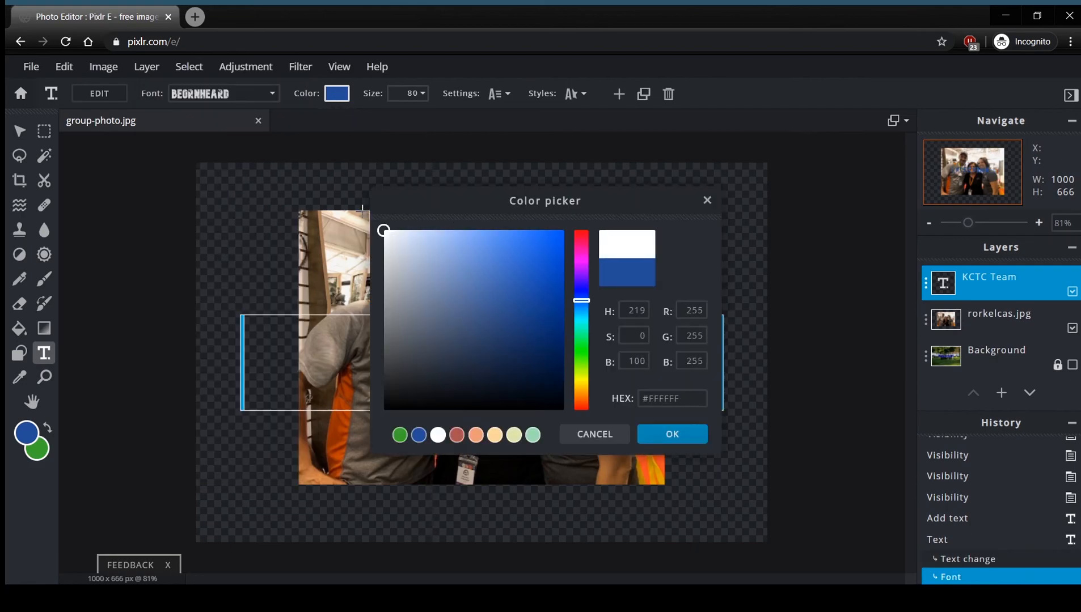
pyautogui.click(659, 435)
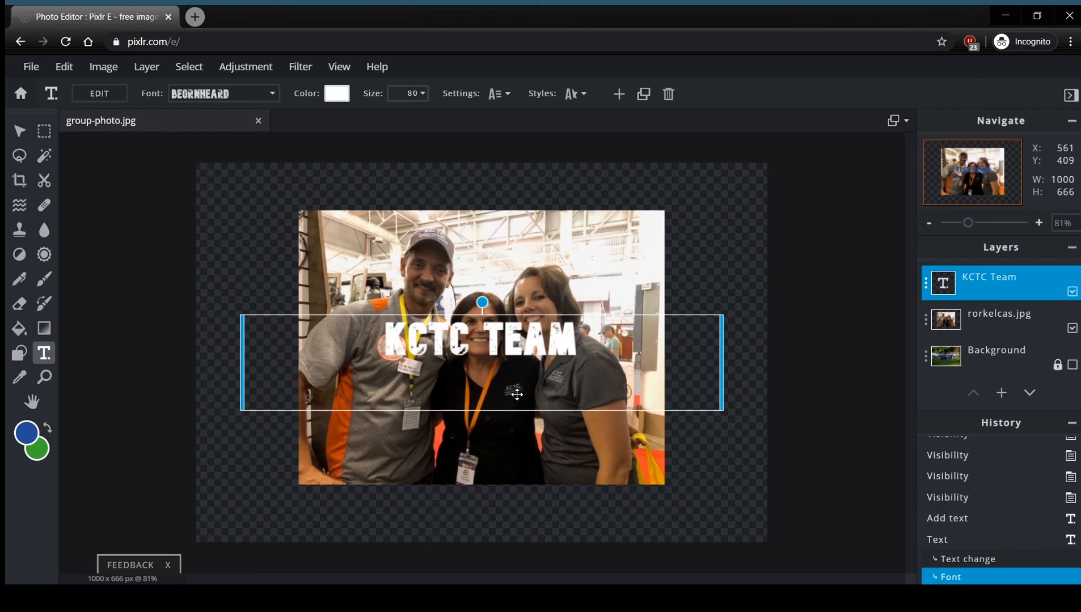
pyautogui.moveTo(533, 340); pyautogui.dragTo(538, 455)
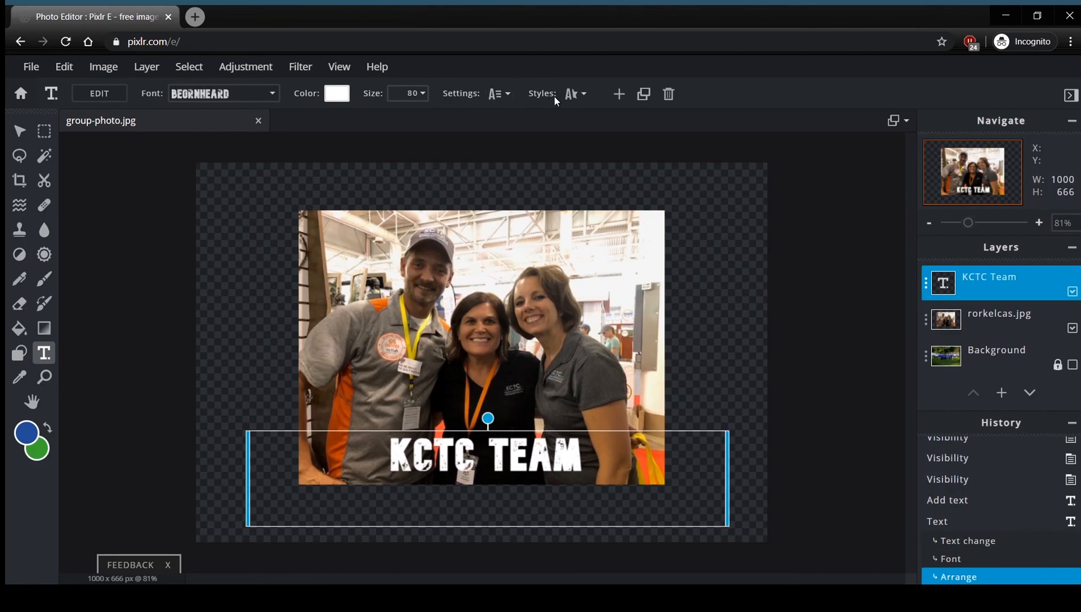
# - Try the background style on the KCTC Team text, then turn it off again
pyautogui.click(576, 95)
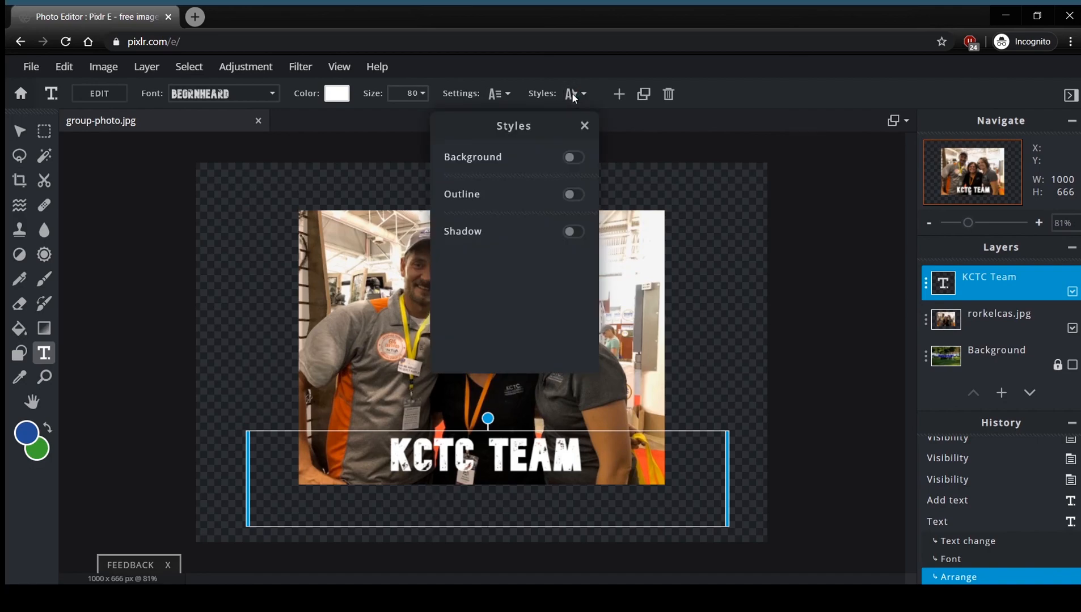
pyautogui.click(572, 158)
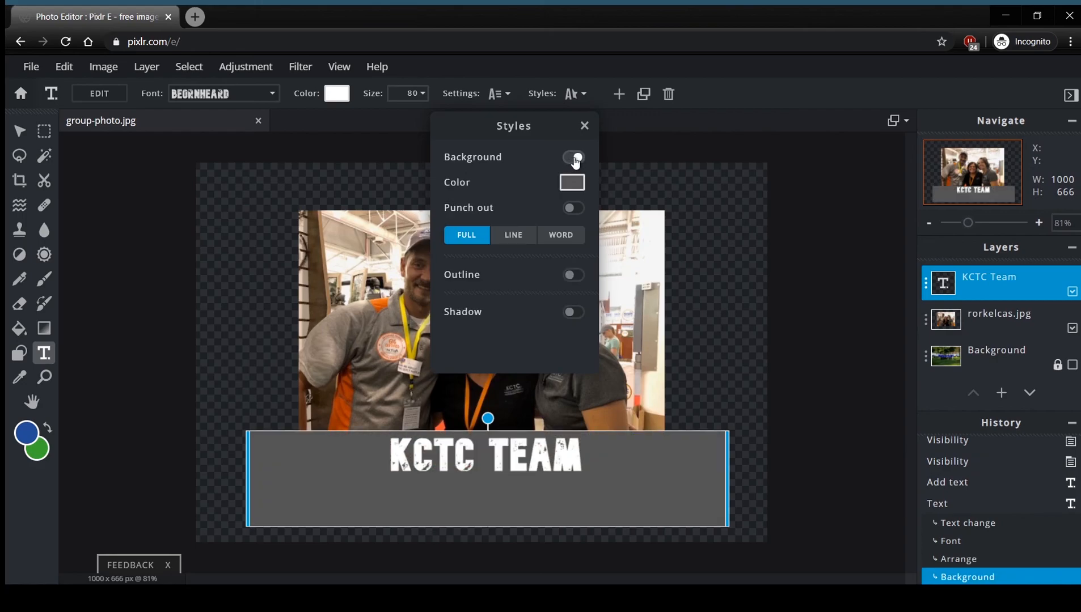
pyautogui.click(573, 159)
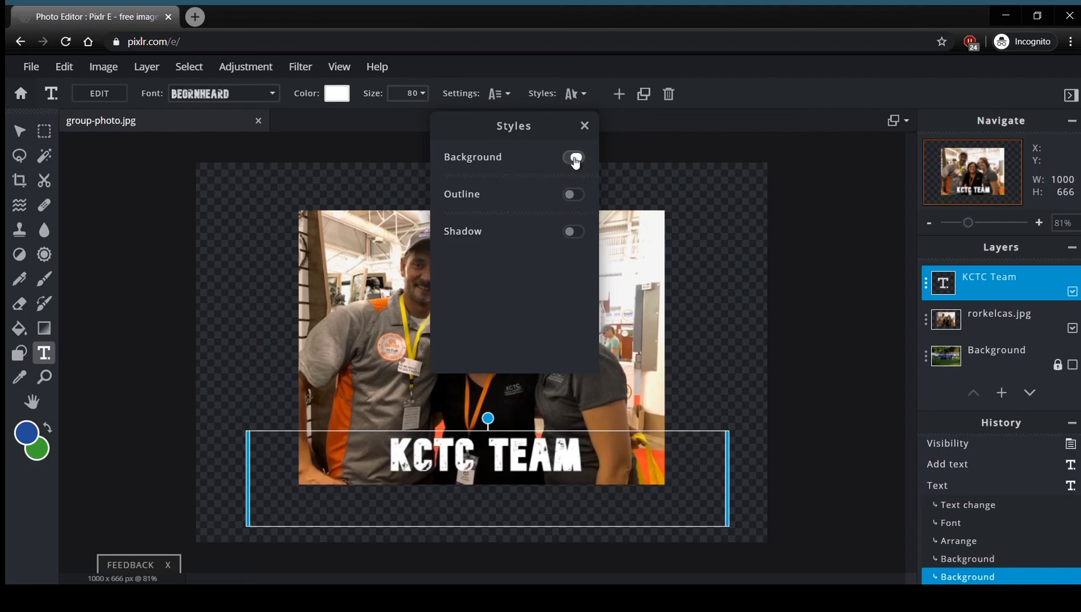
# - Give the KCTC Team text a black #000000 outline with a size of 8
pyautogui.click(570, 196)
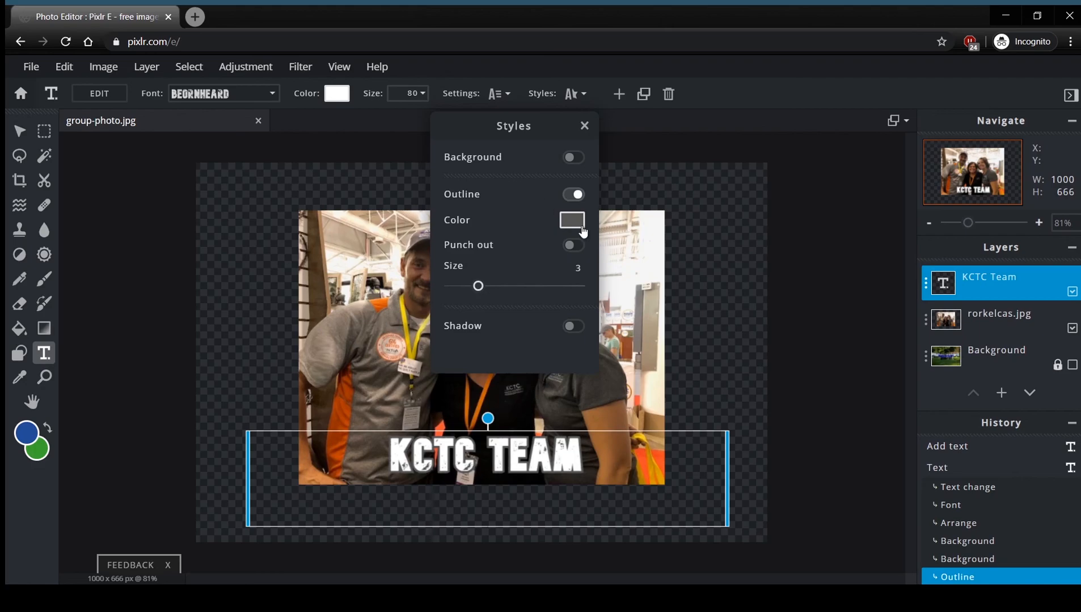
pyautogui.click(568, 224)
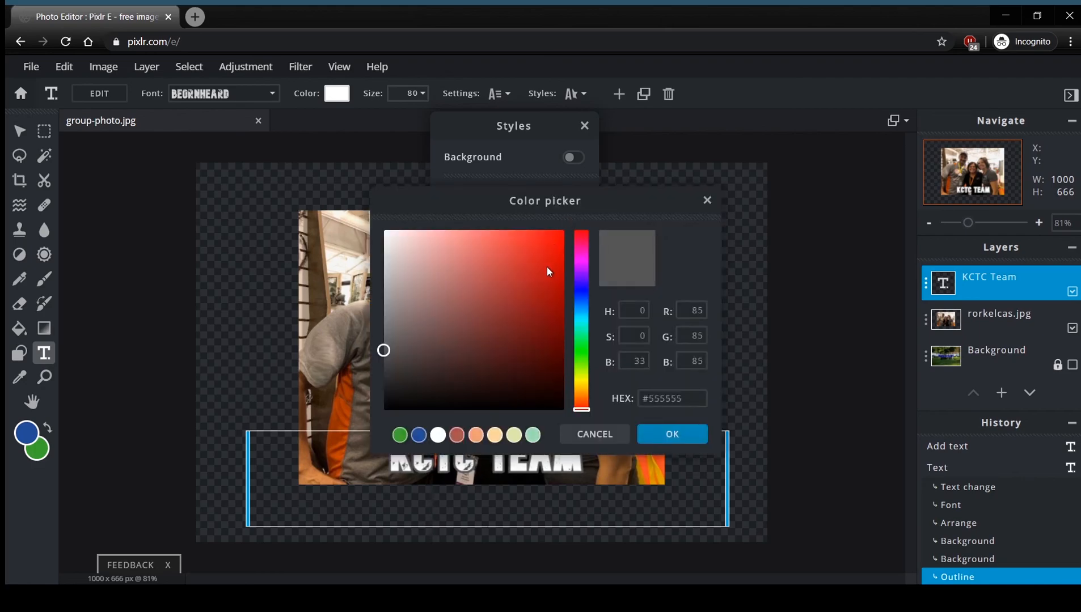
pyautogui.moveTo(507, 356); pyautogui.dragTo(374, 423)
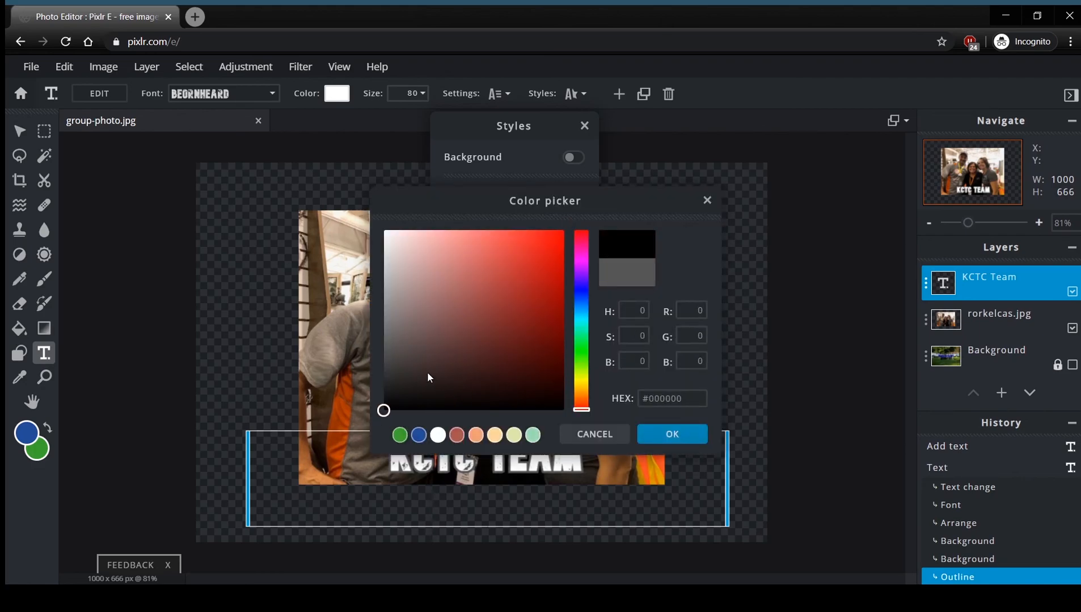
pyautogui.click(671, 435)
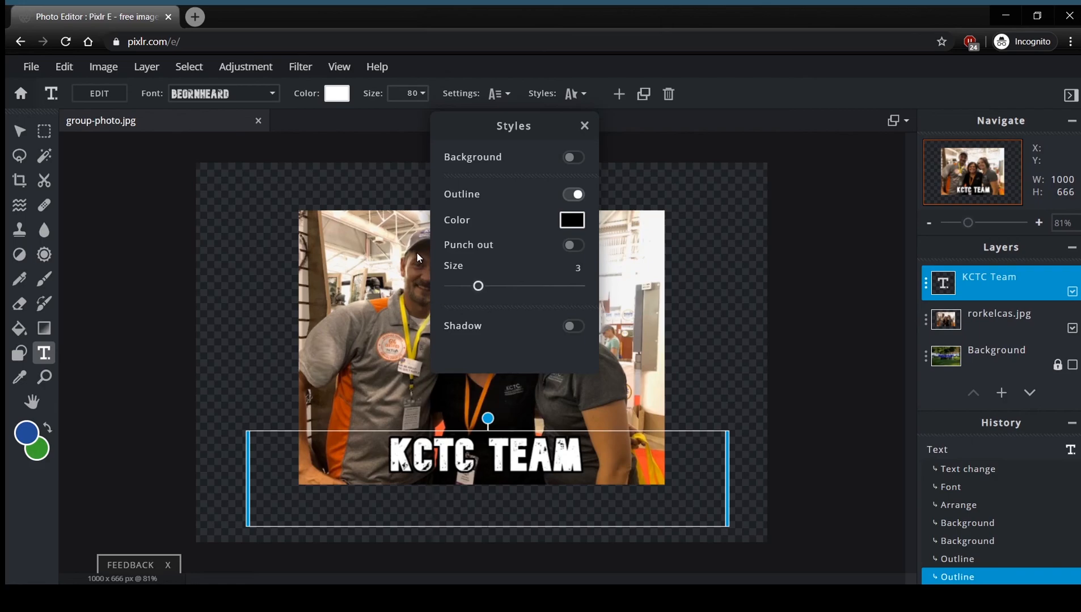
pyautogui.moveTo(478, 285); pyautogui.dragTo(552, 287)
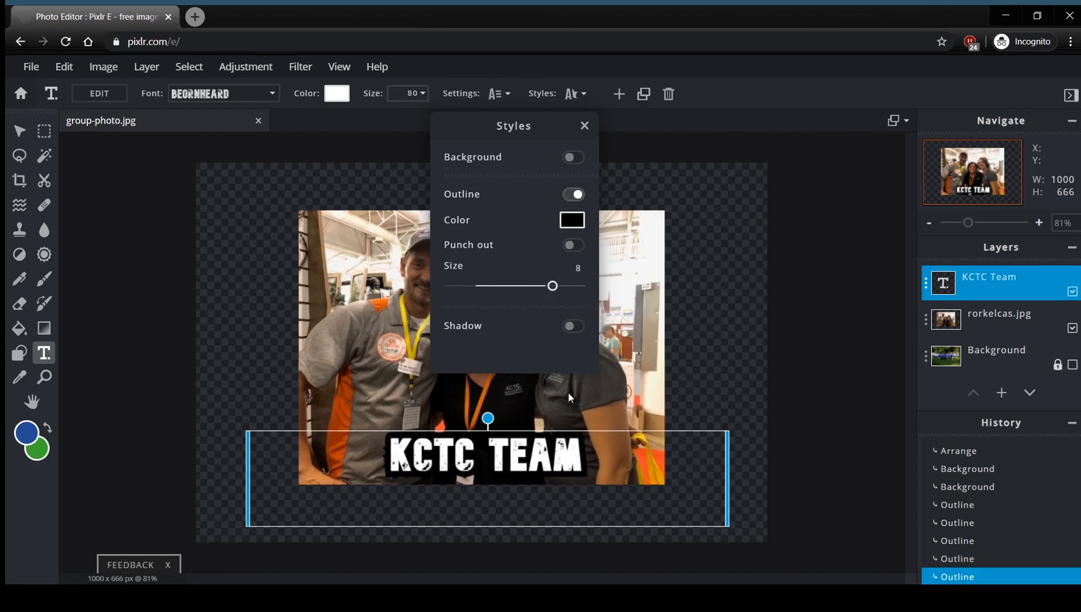
pyautogui.click(584, 125)
# - Move the KCTC Team text to the photo's upper-right corner and reopen its style options
pyautogui.moveTo(547, 478); pyautogui.dragTo(621, 270)
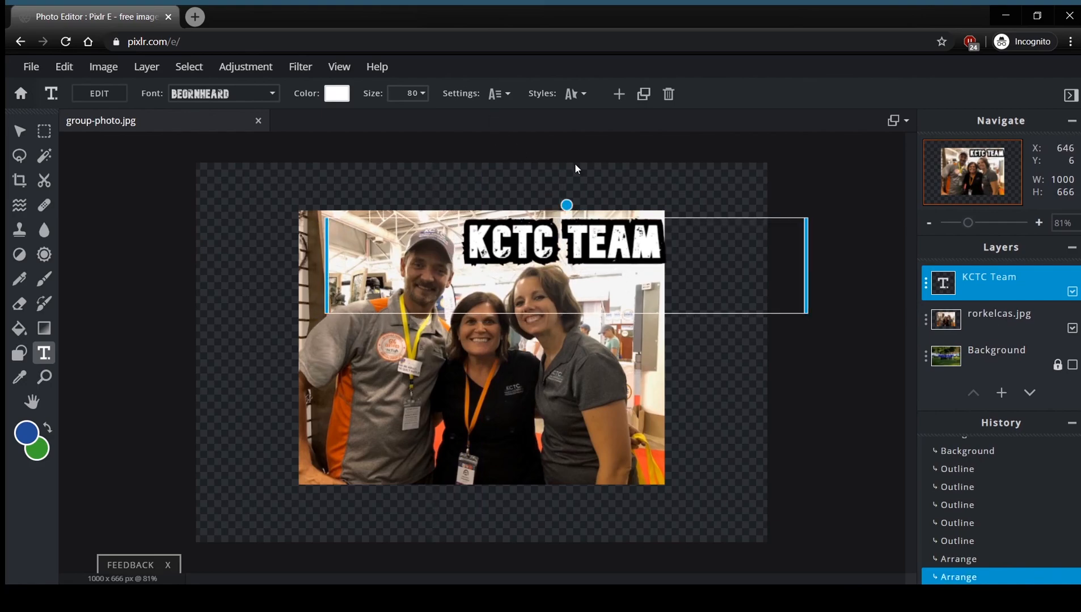
pyautogui.click(574, 94)
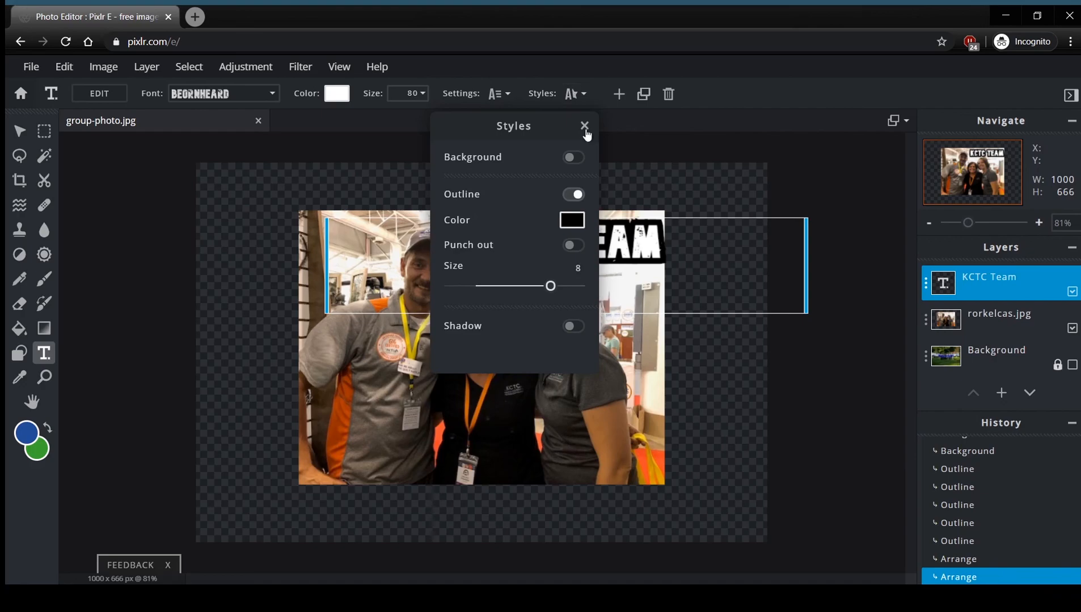
# - Replace the KCTC Team text's outline with a shadow and nudge the text within the photo's upper-right area
pyautogui.click(574, 327)
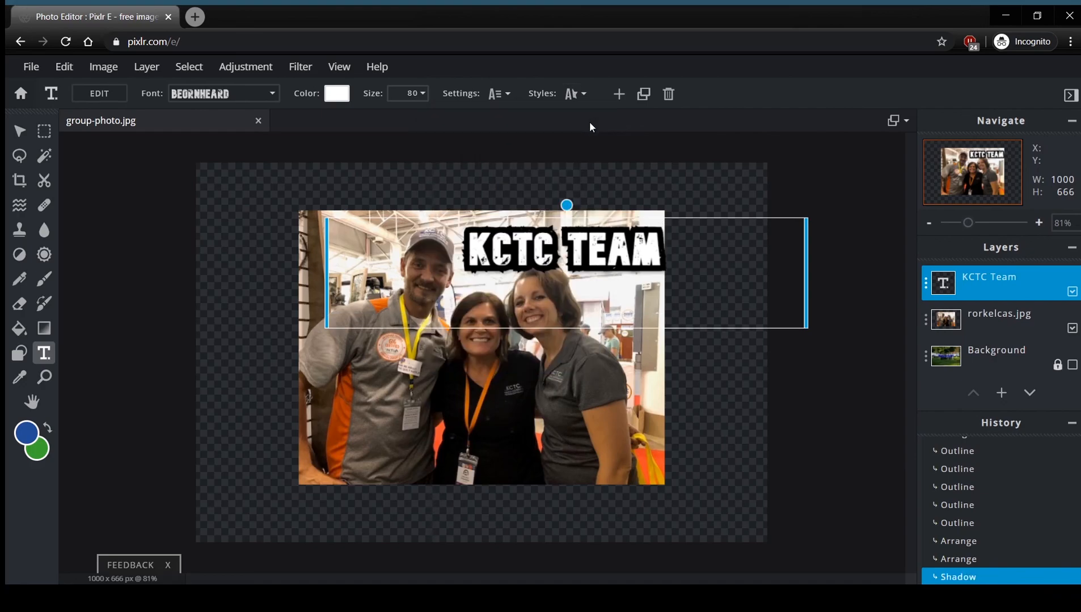
pyautogui.moveTo(587, 270)
pyautogui.mouseDown()
pyautogui.moveTo(567, 337)
pyautogui.moveTo(588, 310)
pyautogui.moveTo(587, 282)
pyautogui.mouseUp()
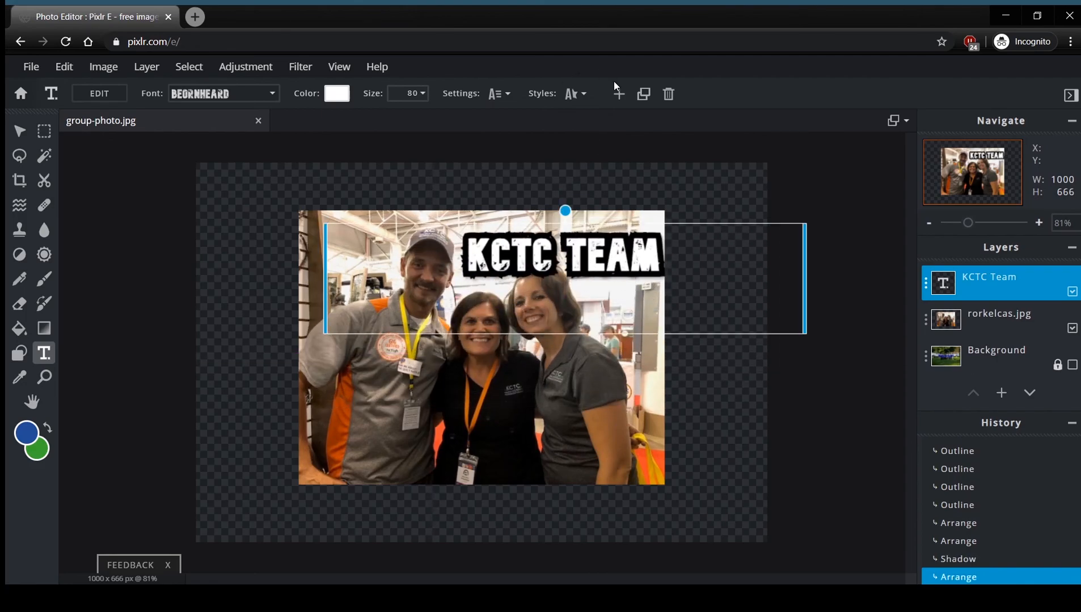
pyautogui.click(574, 94)
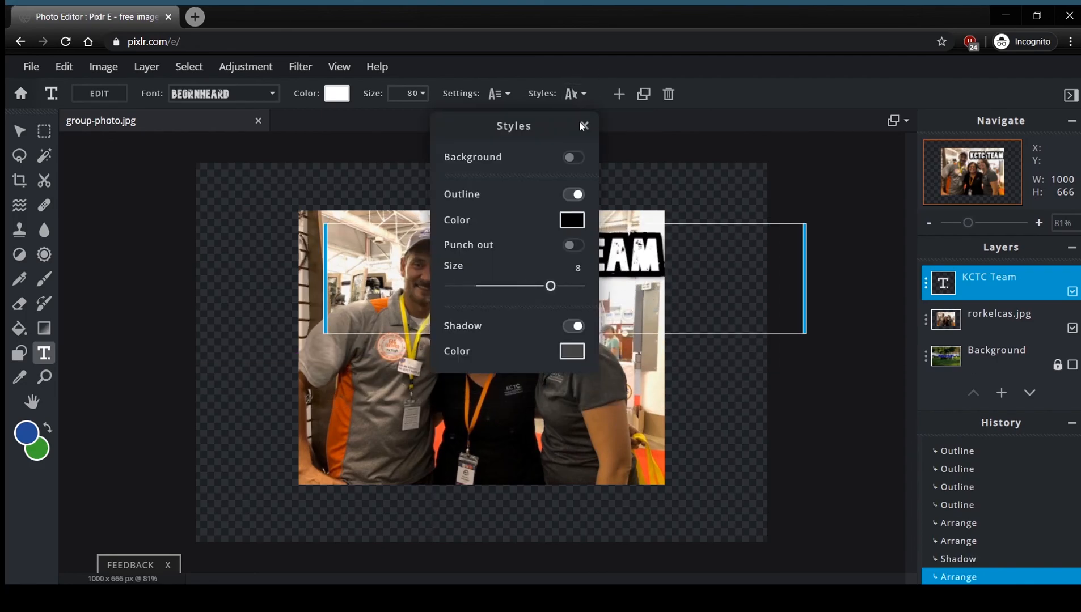
pyautogui.click(574, 194)
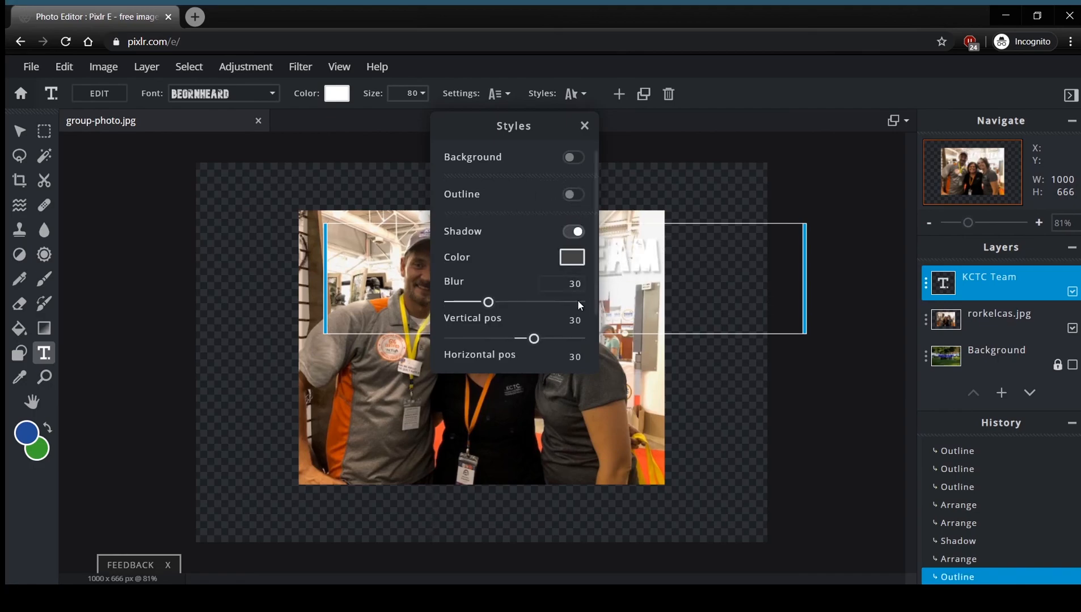
pyautogui.click(584, 125)
pyautogui.moveTo(609, 257)
pyautogui.mouseDown()
pyautogui.moveTo(602, 245)
pyautogui.moveTo(628, 245)
pyautogui.moveTo(622, 254)
pyautogui.mouseUp()
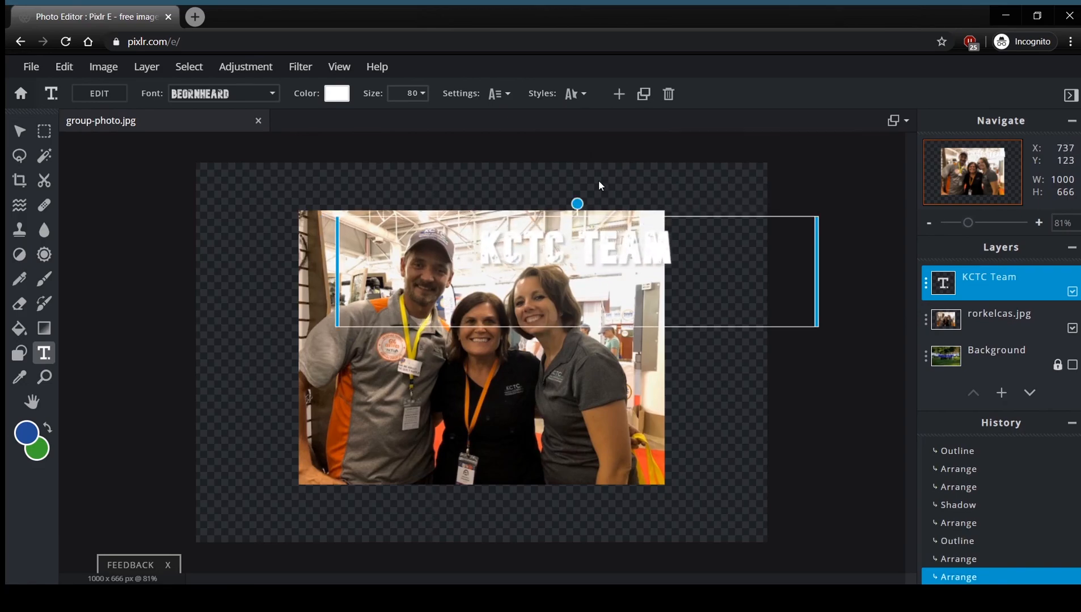
# - Set the shadow color of the KCTC Team text to black
pyautogui.click(575, 93)
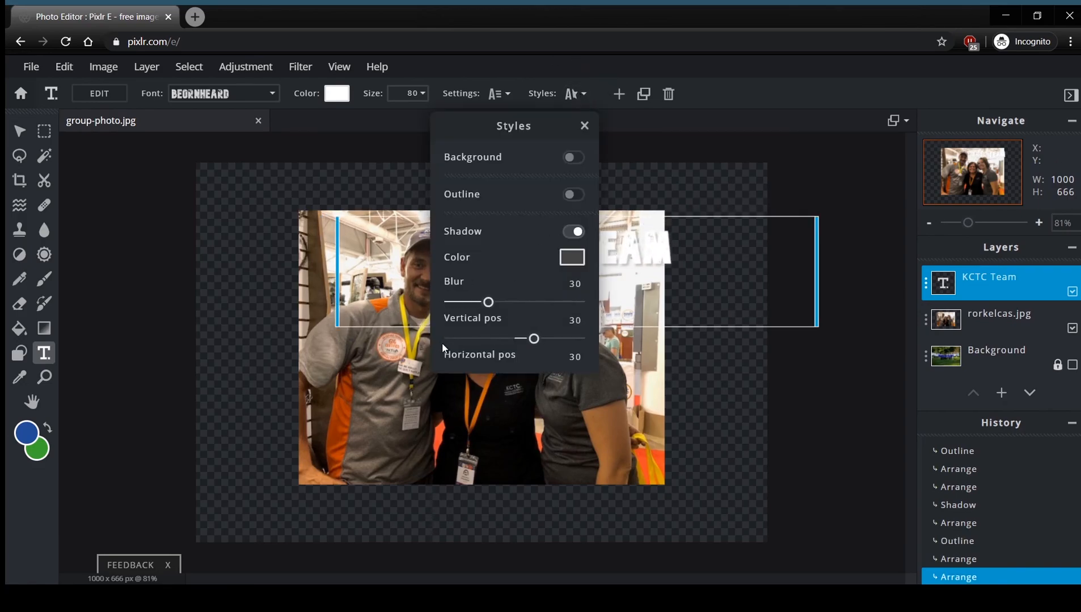
pyautogui.click(572, 259)
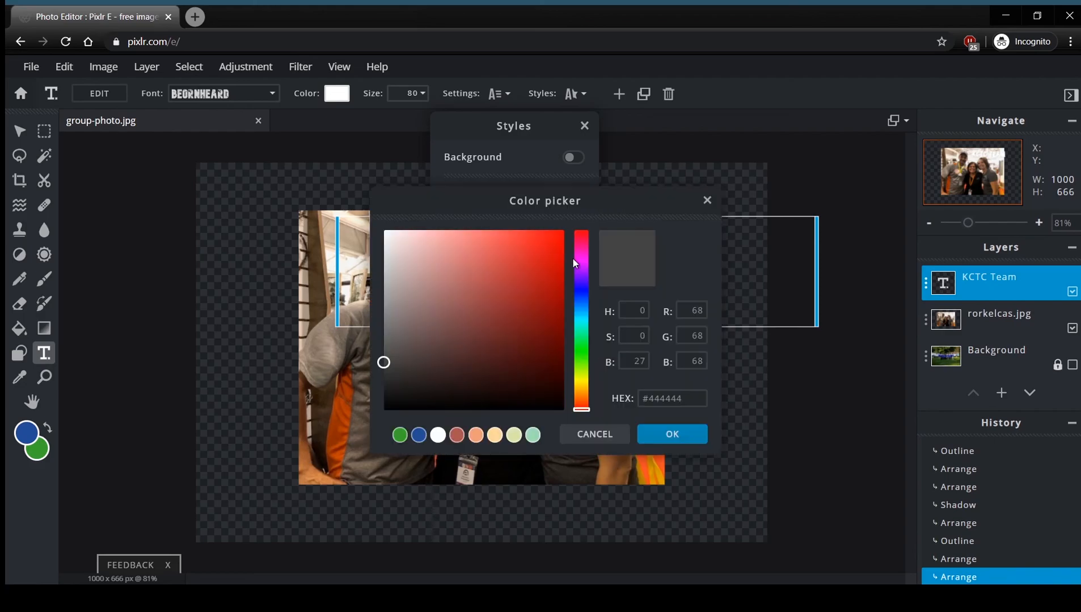
pyautogui.click(384, 410)
pyautogui.click(661, 436)
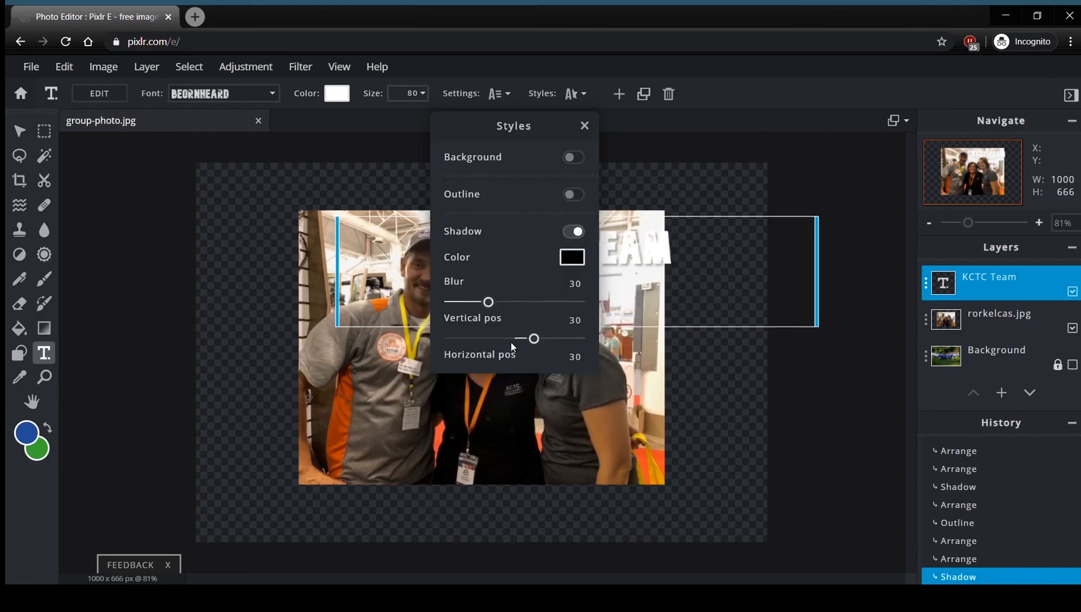
# - Set the text shadow's blur to 0, vertical position to 98, horizontal position to 54 and opacity to 100
pyautogui.moveTo(538, 118); pyautogui.dragTo(322, 150)
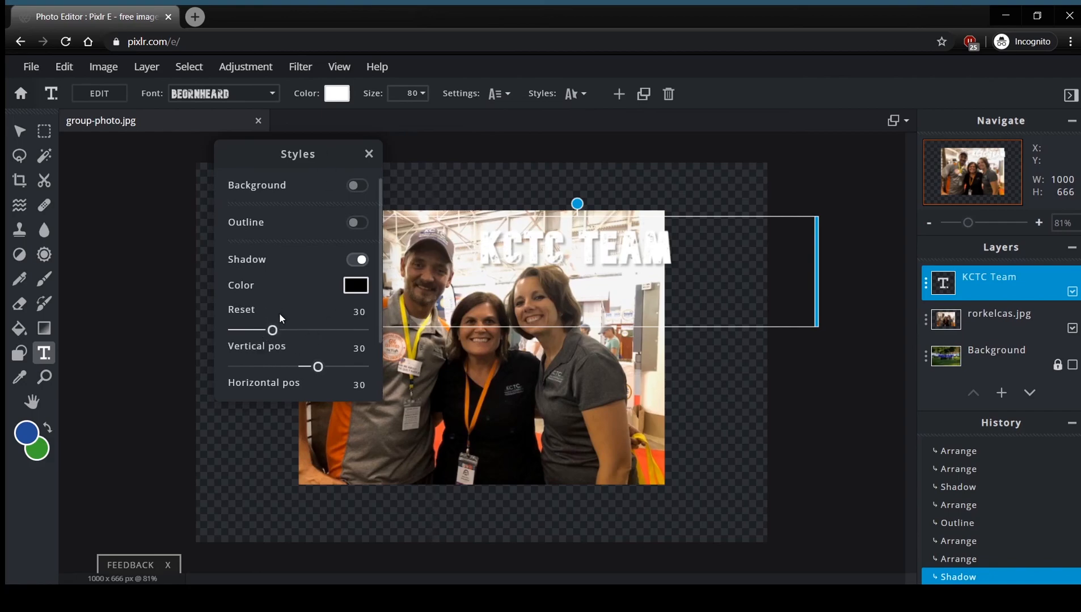
pyautogui.moveTo(276, 335); pyautogui.dragTo(181, 321)
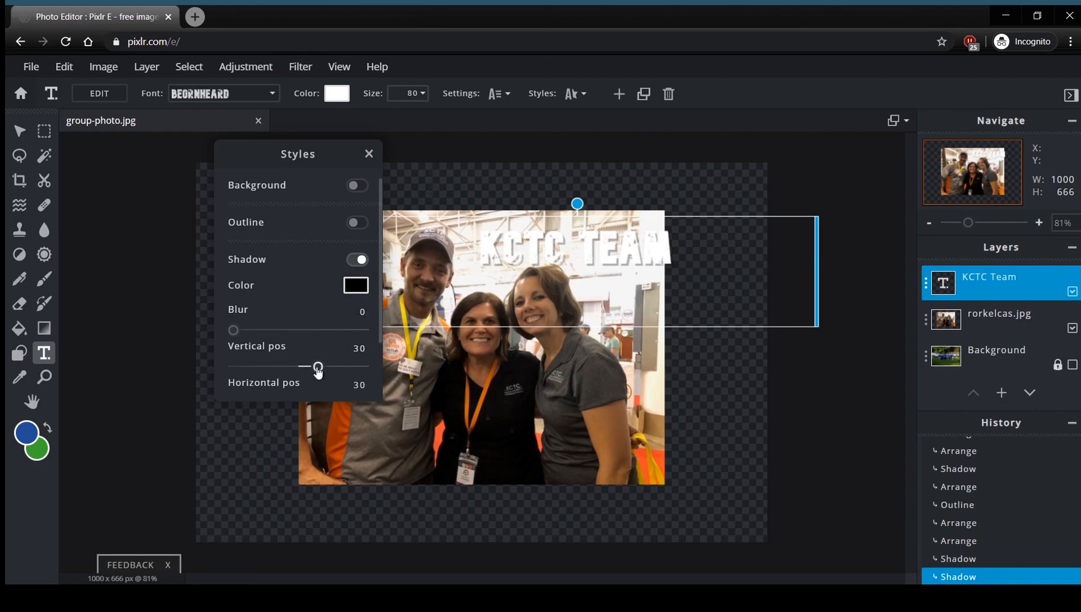
pyautogui.moveTo(318, 370); pyautogui.dragTo(363, 369)
pyautogui.scroll(-2, 311, 363)
pyautogui.moveTo(319, 335)
pyautogui.mouseDown()
pyautogui.moveTo(363, 335)
pyautogui.moveTo(302, 336)
pyautogui.moveTo(333, 336)
pyautogui.mouseUp()
pyautogui.moveTo(273, 373); pyautogui.dragTo(415, 369)
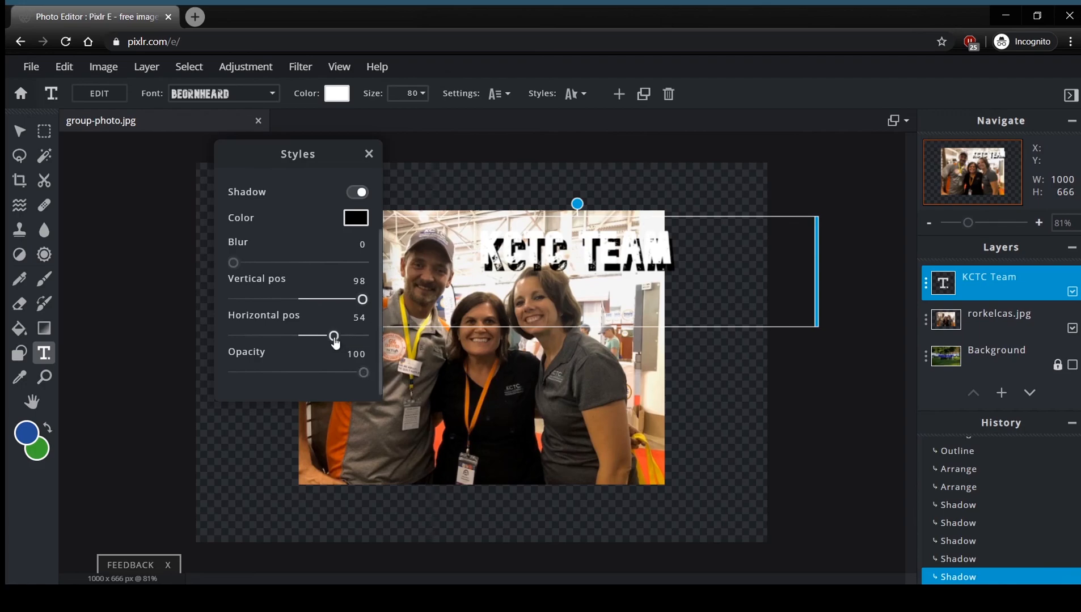
# - Change the text shadow's horizontal position to -8 and its vertical position to 38, and close the style options
pyautogui.moveTo(333, 339); pyautogui.dragTo(292, 336)
pyautogui.moveTo(361, 303); pyautogui.dragTo(322, 299)
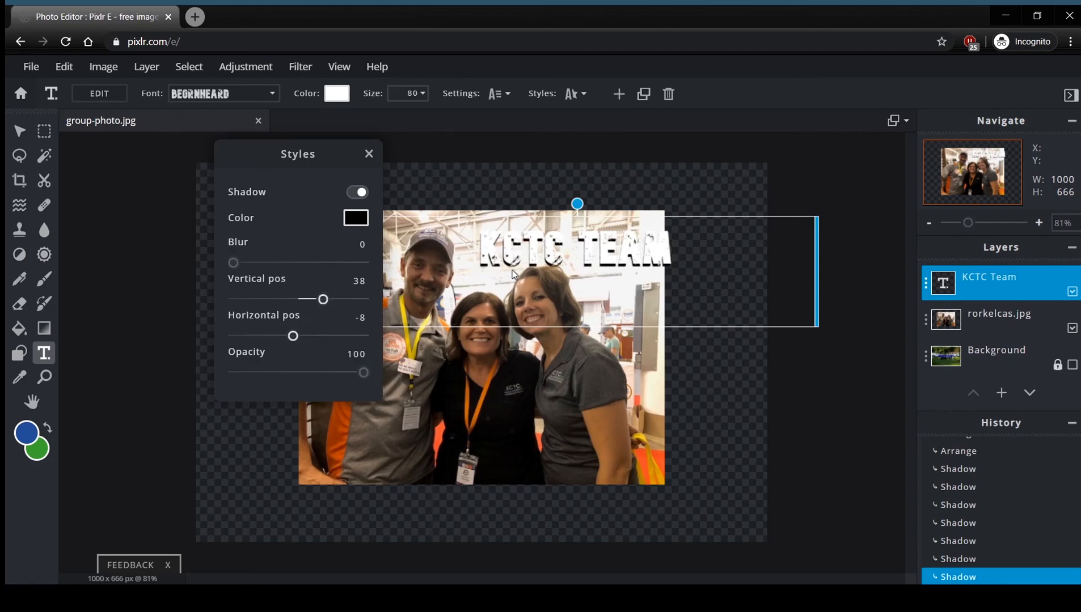
pyautogui.click(525, 331)
# - Move the KCTC Team text to the photo's bottom center and then its top center, and enlarge it to size 131
pyautogui.moveTo(596, 265); pyautogui.dragTo(514, 476)
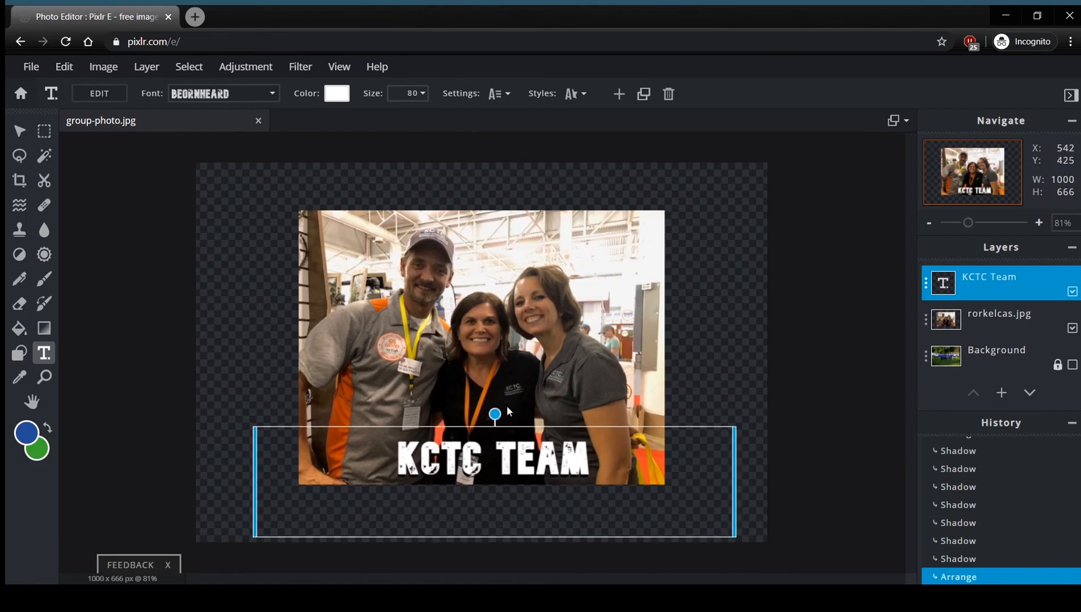
pyautogui.moveTo(524, 462); pyautogui.dragTo(524, 176)
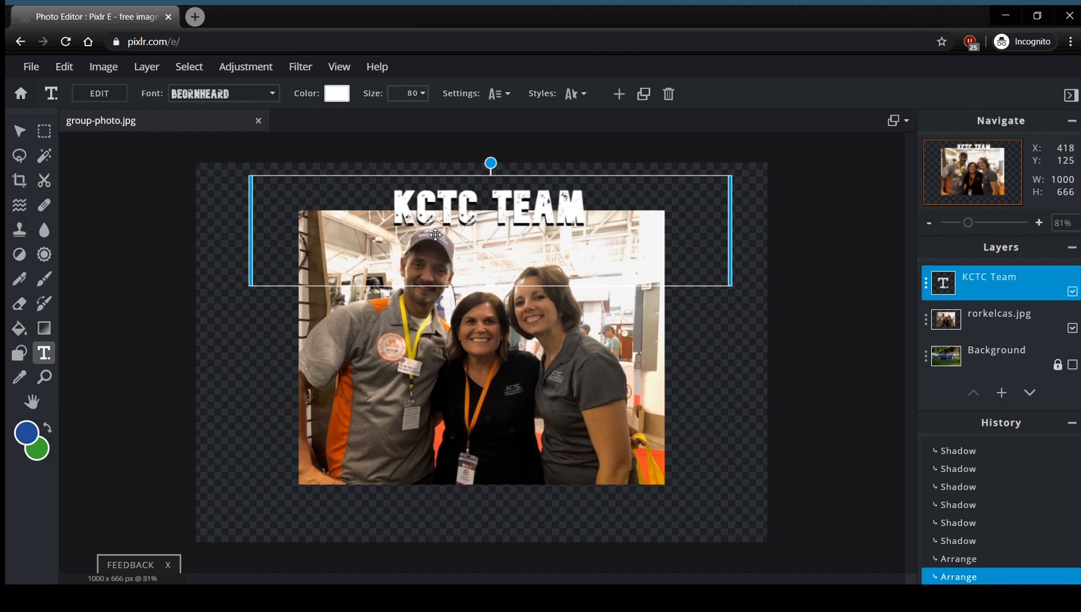
pyautogui.click(420, 93)
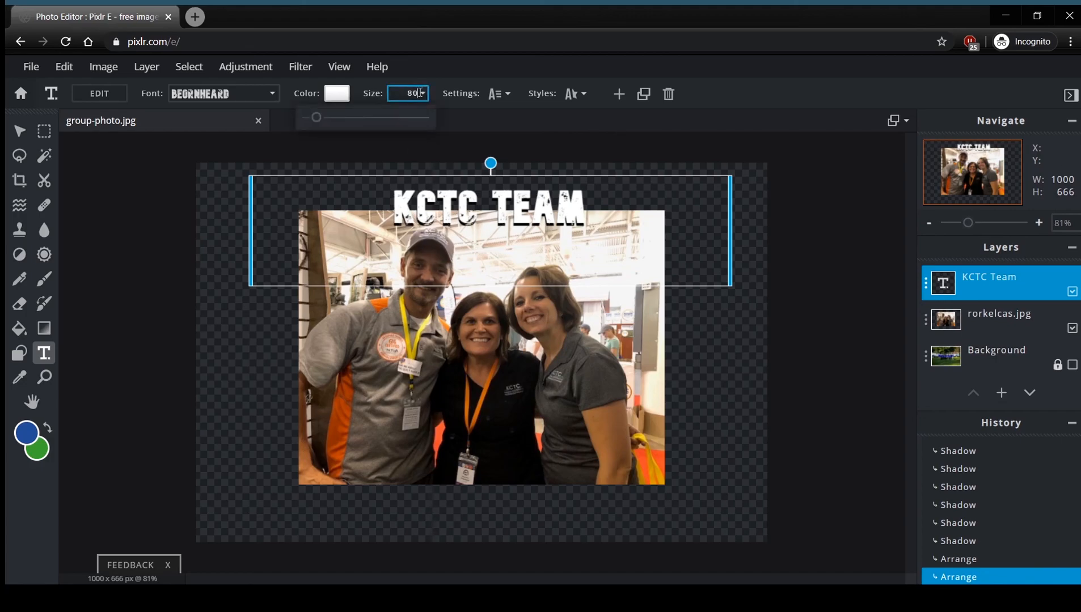
pyautogui.moveTo(323, 125)
pyautogui.mouseDown()
pyautogui.moveTo(355, 125)
pyautogui.moveTo(321, 117)
pyautogui.mouseUp()
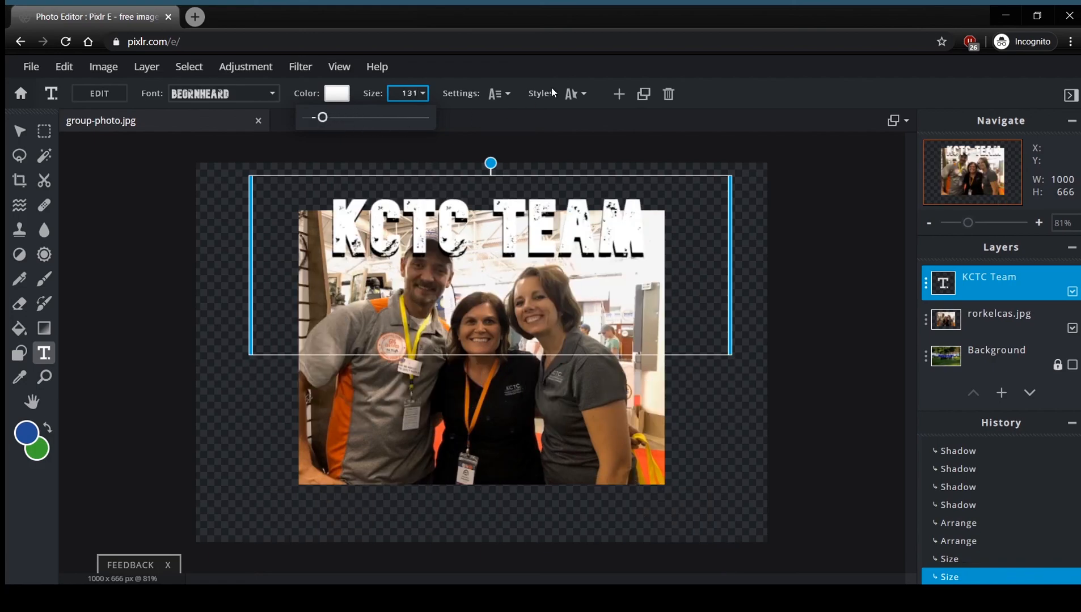
# - Split the KCTC Team text onto two lines, with KCTC above Team
pyautogui.click(497, 95)
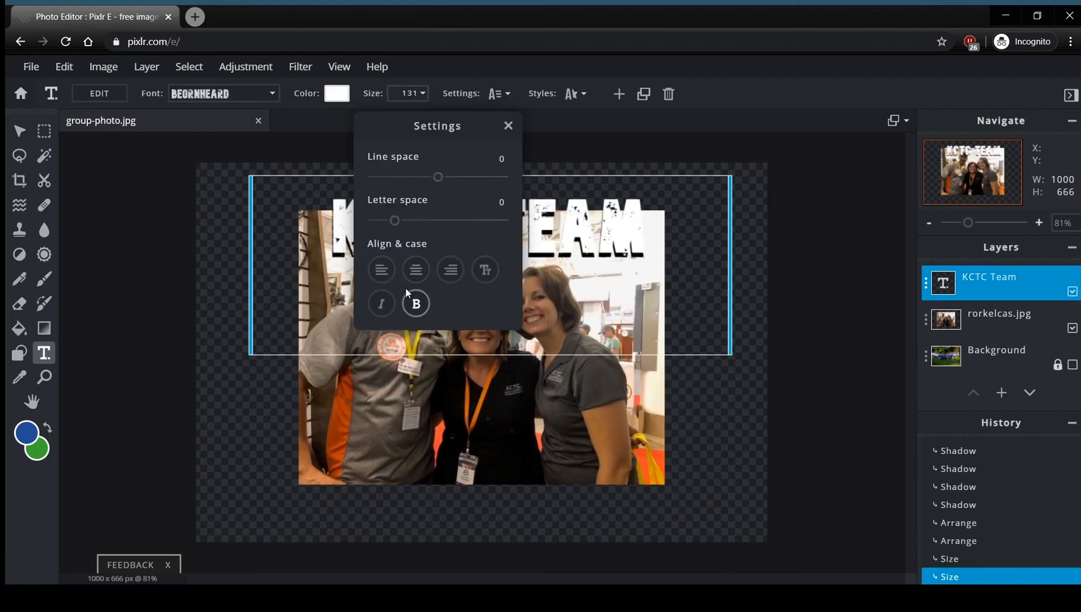
pyautogui.moveTo(472, 126); pyautogui.dragTo(207, 162)
pyautogui.click(485, 224)
pyautogui.moveTo(505, 230); pyautogui.dragTo(502, 229)
pyautogui.doubleClick(491, 231)
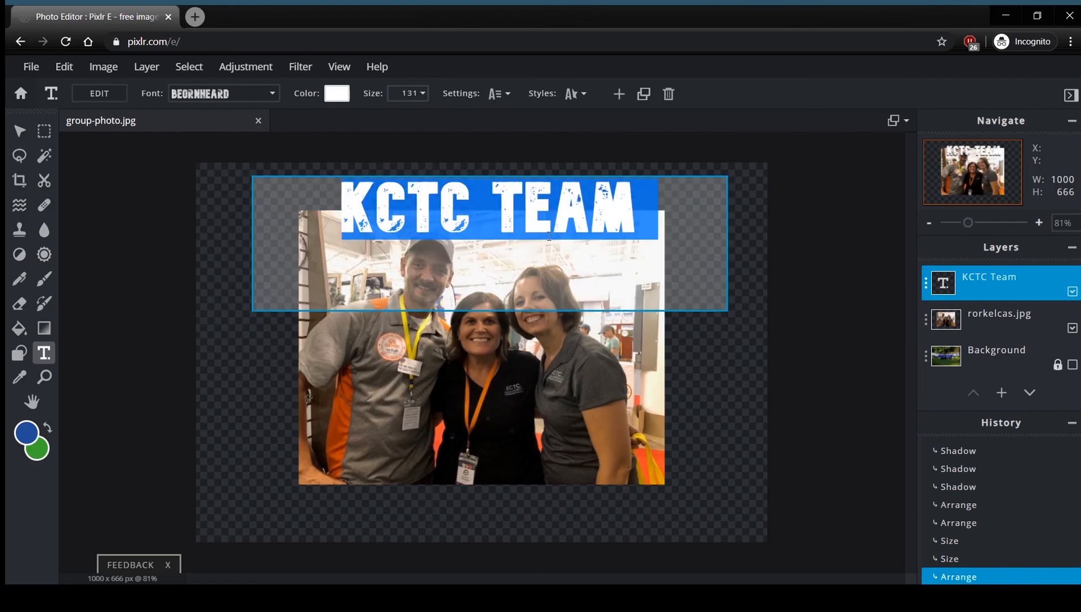
pyautogui.click(489, 213)
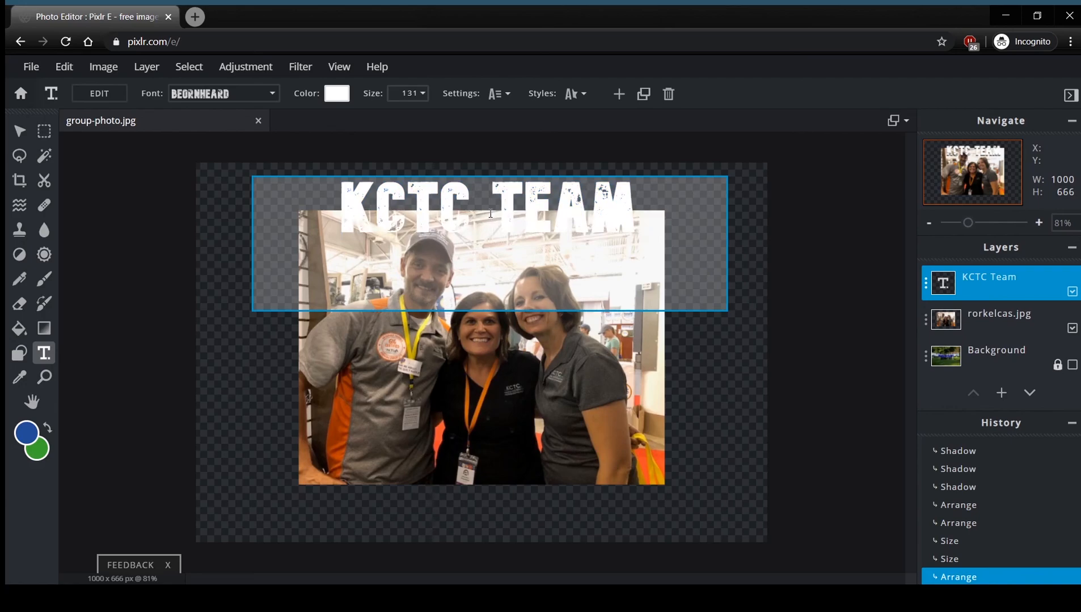
pyautogui.press('Return')
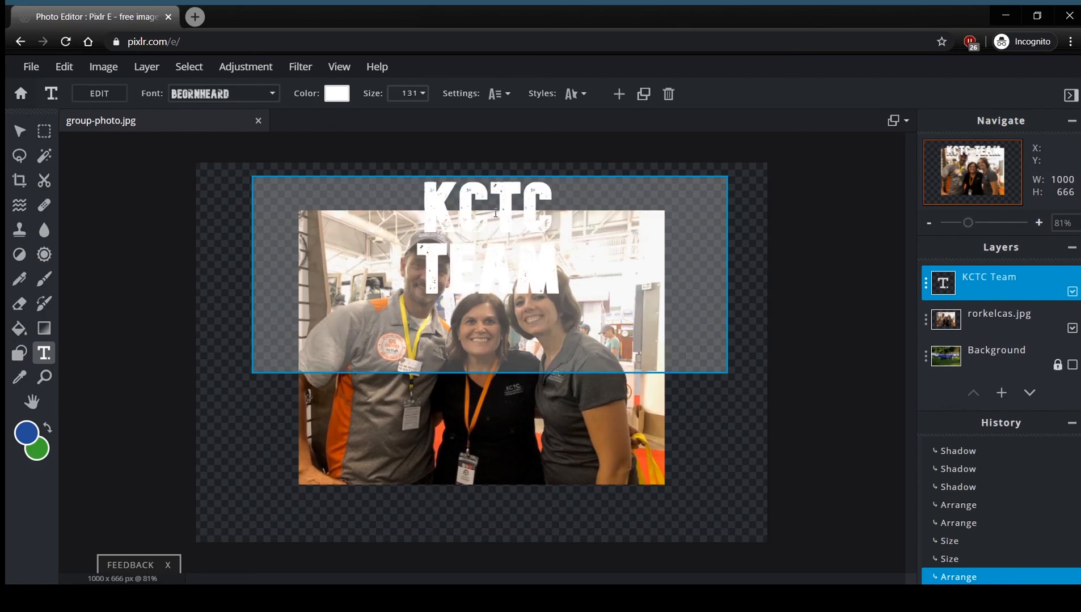
pyautogui.click(442, 163)
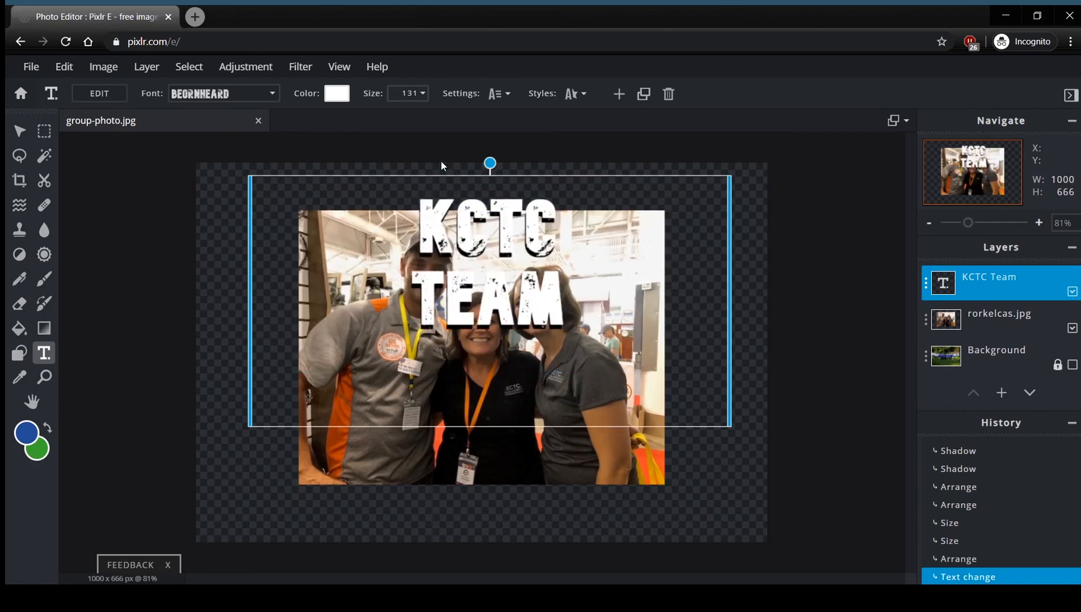
# - Set the KCTC Team text's line space to 37 and its letter space to 5
pyautogui.click(499, 93)
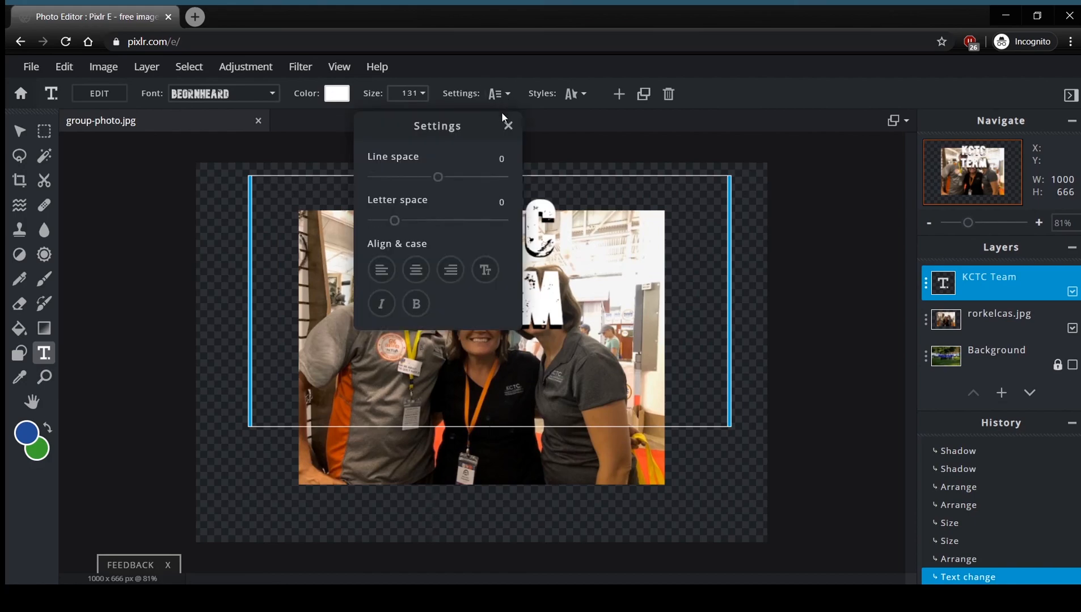
pyautogui.moveTo(452, 132); pyautogui.dragTo(849, 215)
pyautogui.moveTo(780, 258)
pyautogui.mouseDown()
pyautogui.moveTo(841, 258)
pyautogui.moveTo(789, 265)
pyautogui.mouseUp()
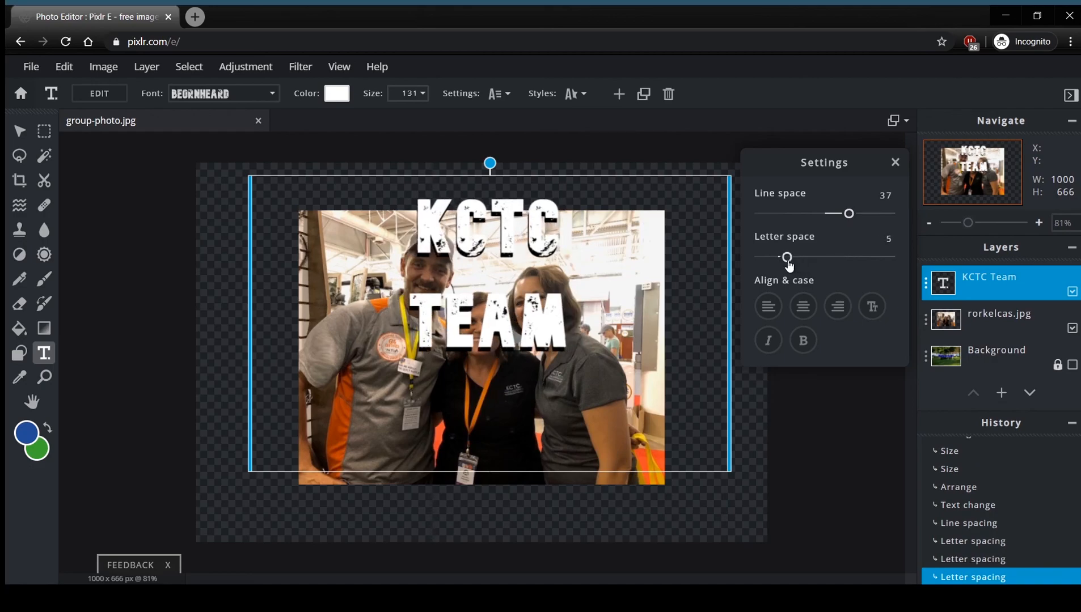
# - Try the uppercase, italic and bold settings on the KCTC Team text, turning each off again
pyautogui.click(768, 306)
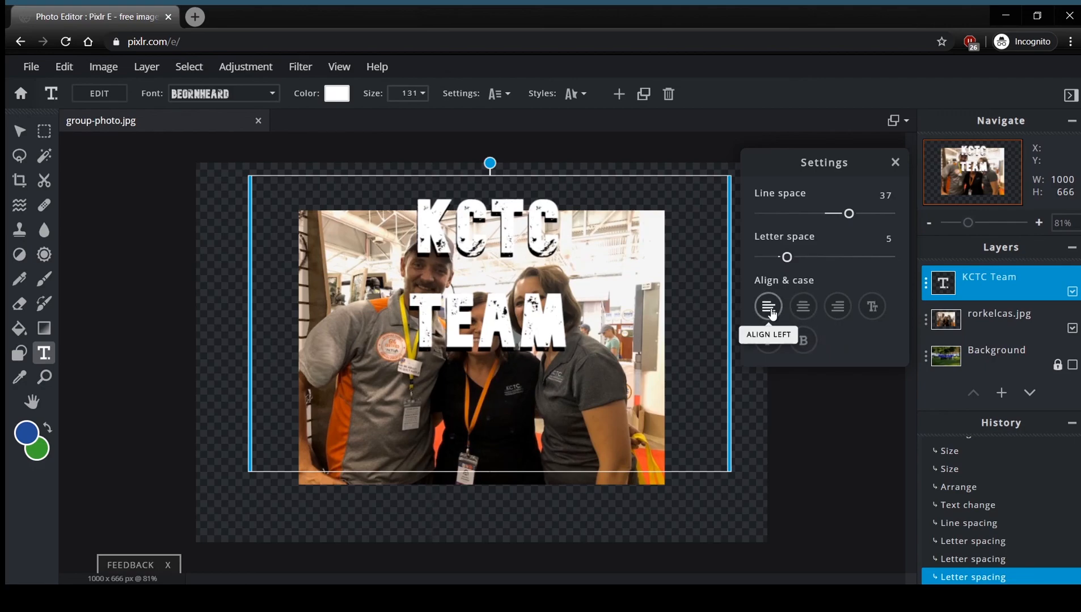
pyautogui.click(873, 313)
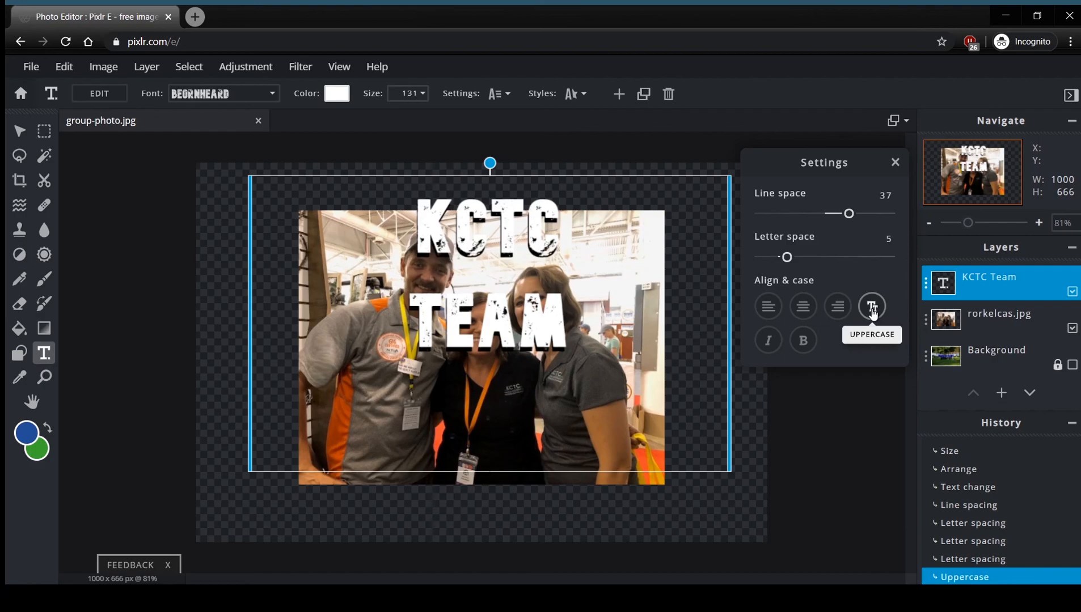
pyautogui.click(872, 311)
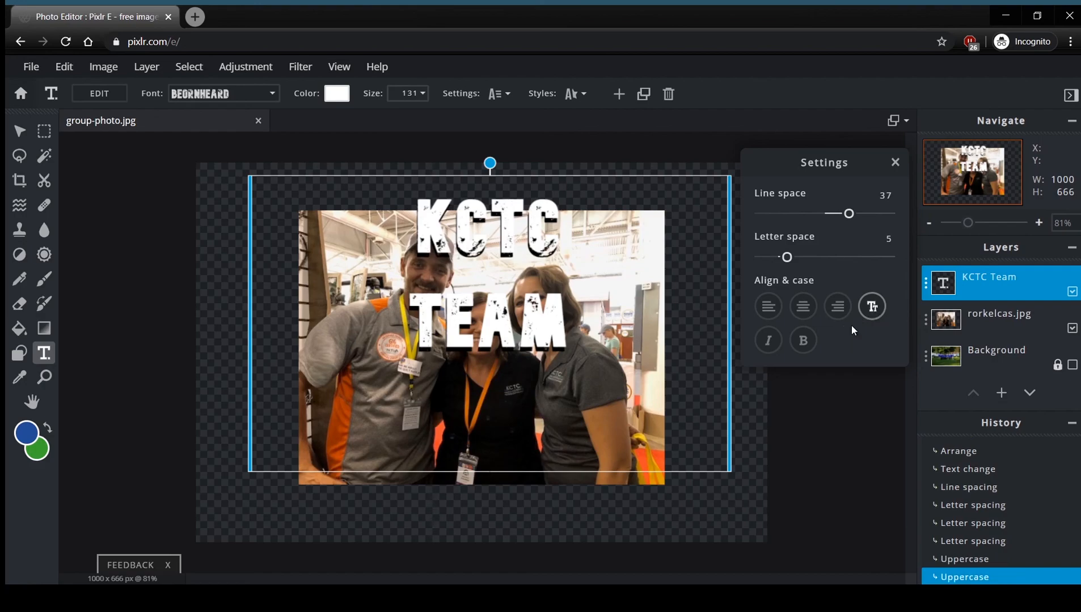
pyautogui.click(775, 344)
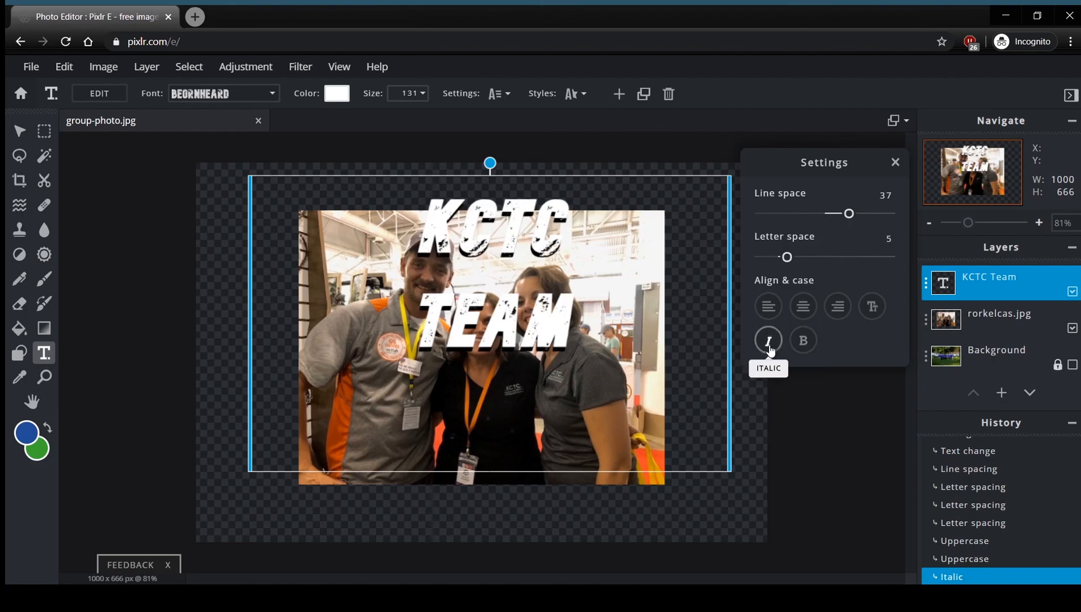
pyautogui.click(770, 341)
pyautogui.click(802, 345)
pyautogui.click(801, 347)
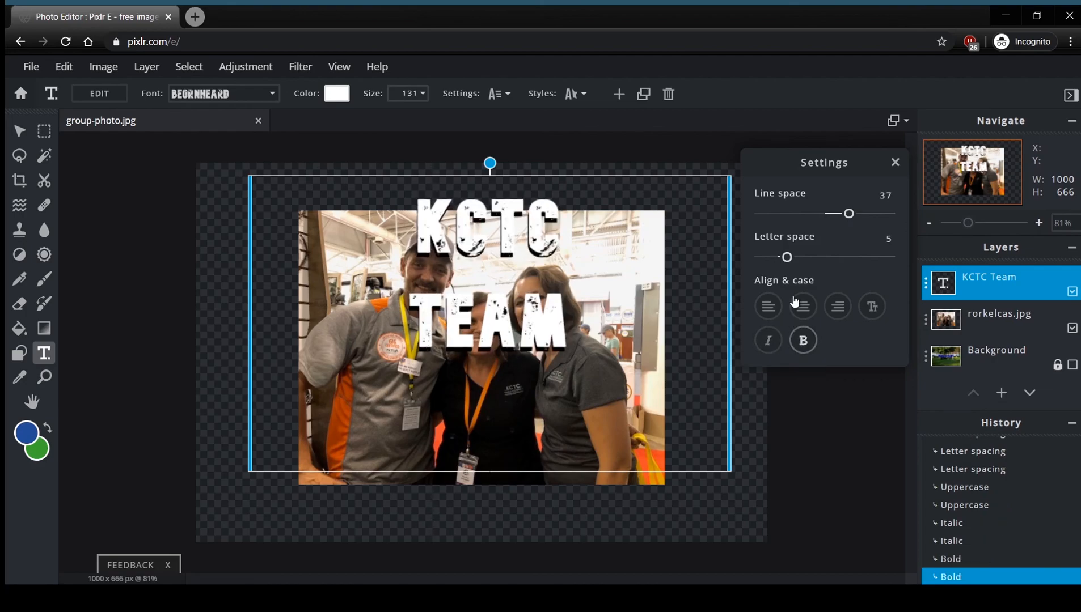
pyautogui.click(895, 162)
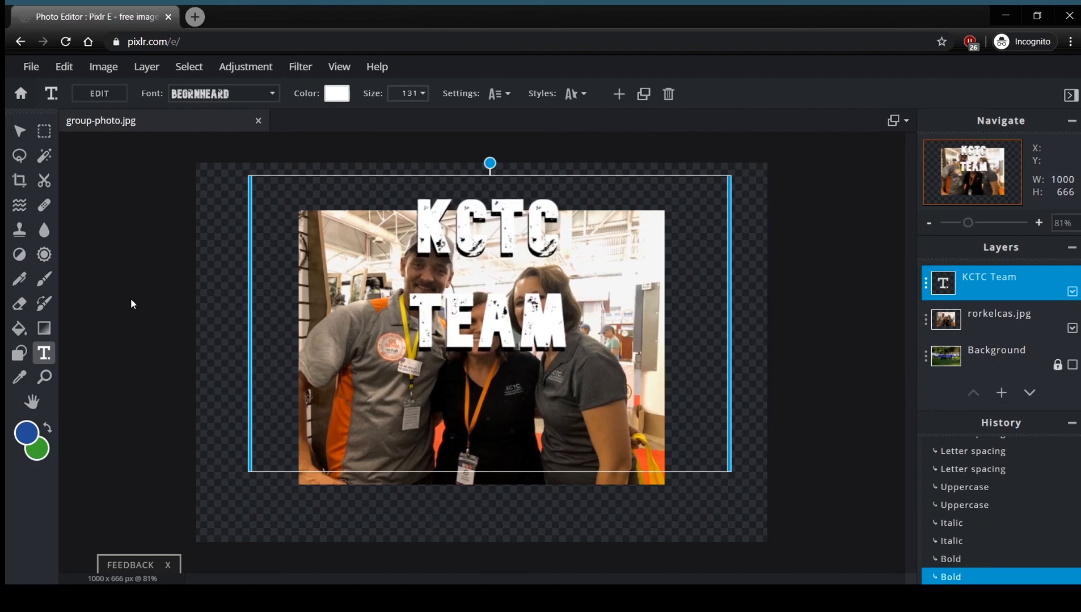
# - Delete the KCTC Team text from the photo
pyautogui.moveTo(520, 221); pyautogui.dragTo(542, 248)
pyautogui.press('Delete')
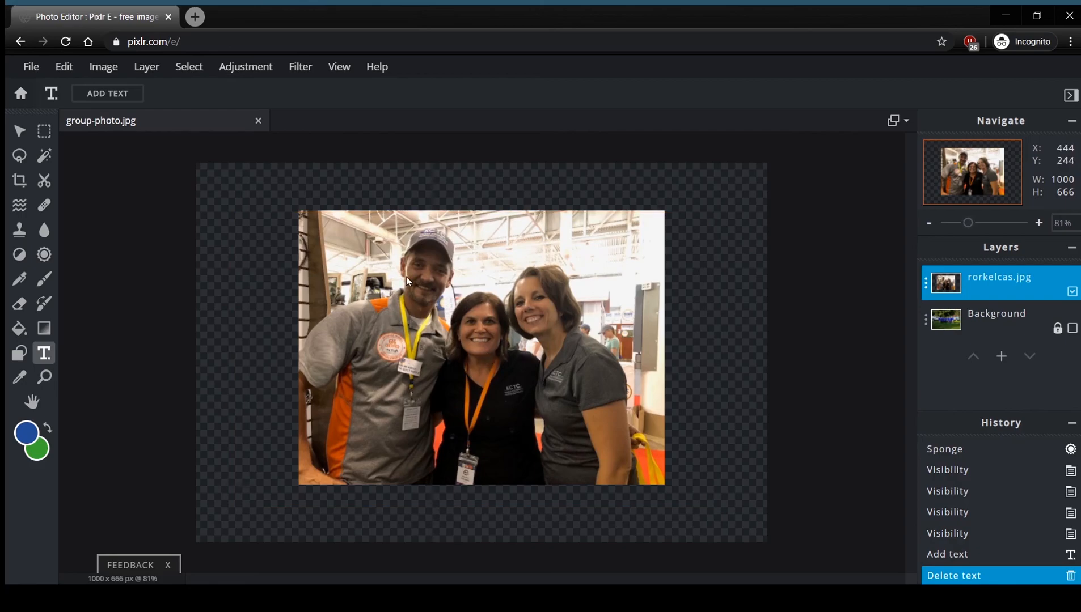
# - Pick the orange of the middle woman's lanyard as the main color with the Picker tool
pyautogui.click(19, 378)
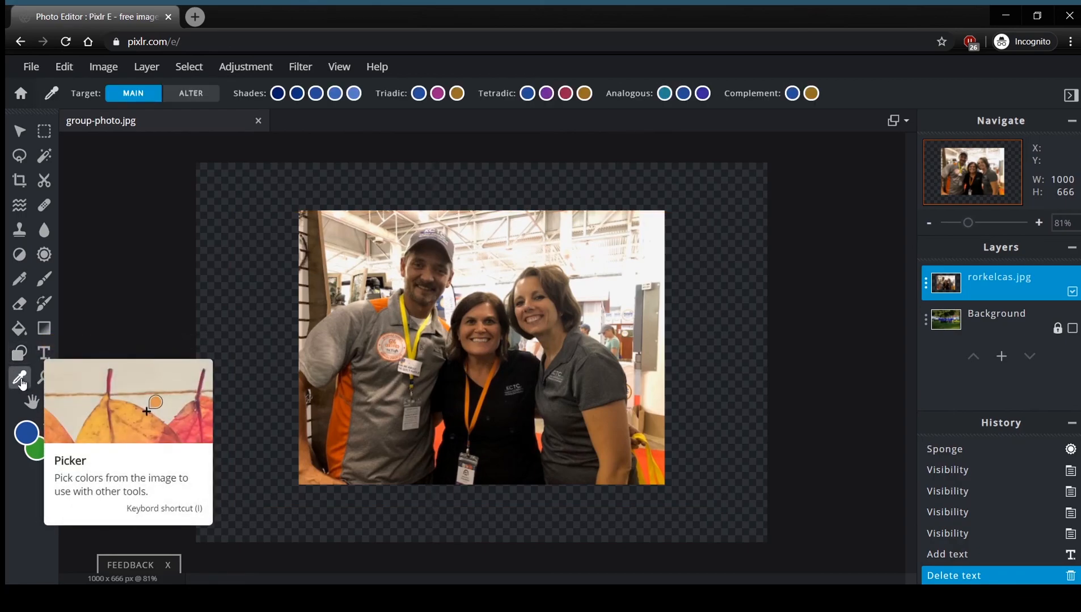
pyautogui.click(485, 391)
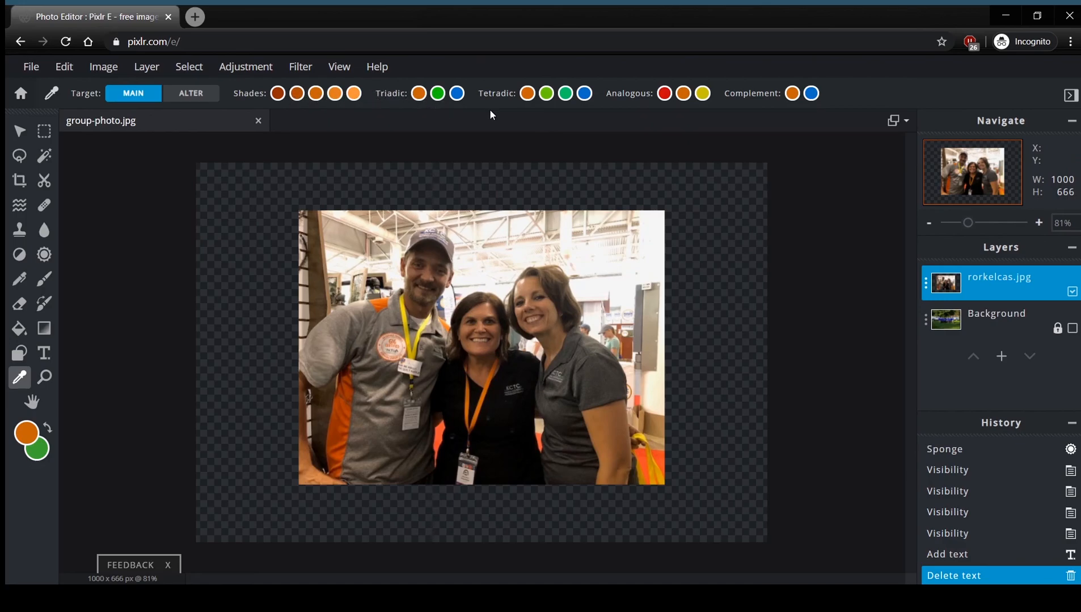
# - Zoom in on the three people in the photo to 241% with the Zoom tool
pyautogui.click(44, 378)
pyautogui.click(449, 312)
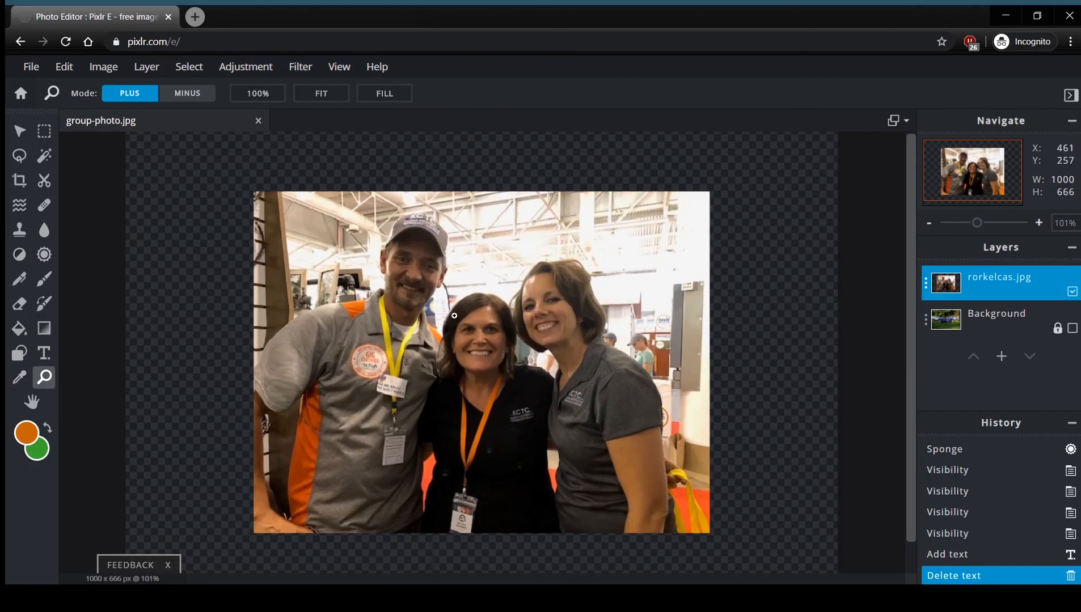
pyautogui.click(456, 317)
pyautogui.click(464, 323)
pyautogui.click(472, 330)
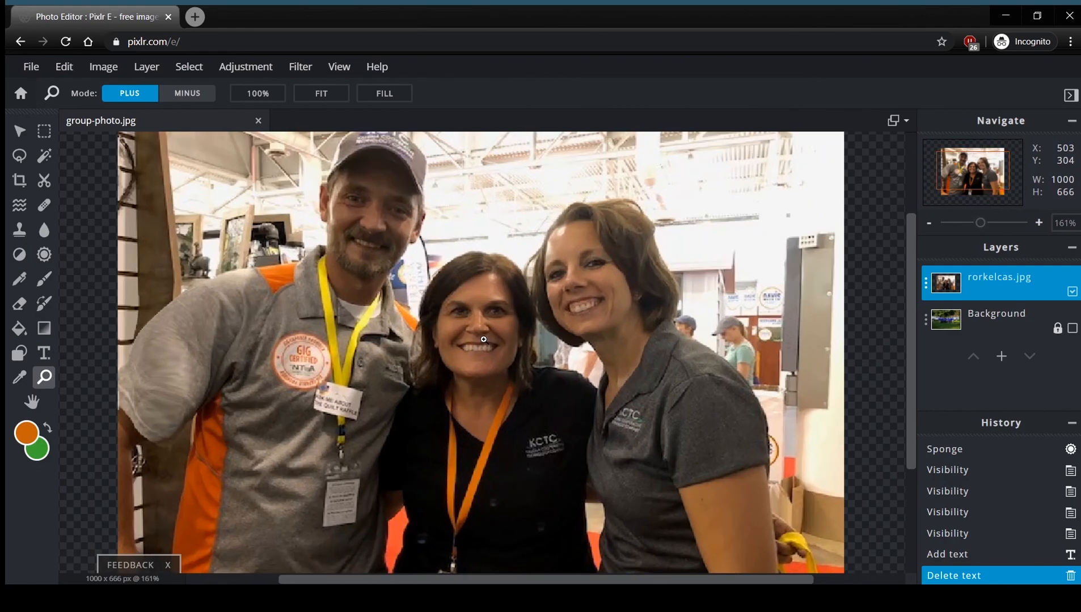
pyautogui.click(479, 336)
pyautogui.click(484, 340)
pyautogui.click(483, 339)
pyautogui.click(484, 339)
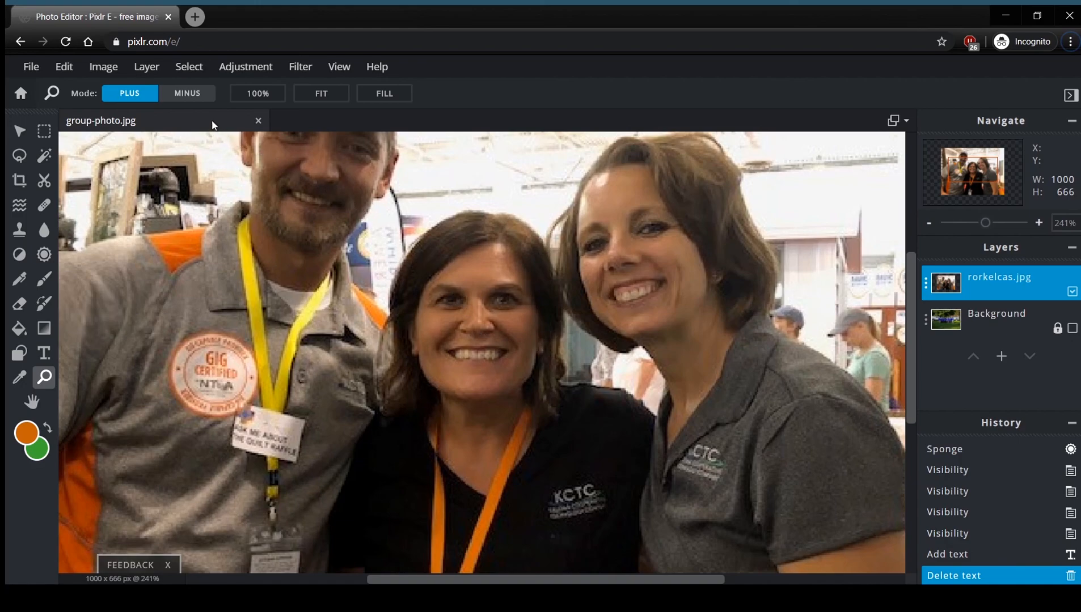
# - Zoom out on the three people in the photo to 81% with the Zoom tool
pyautogui.click(191, 101)
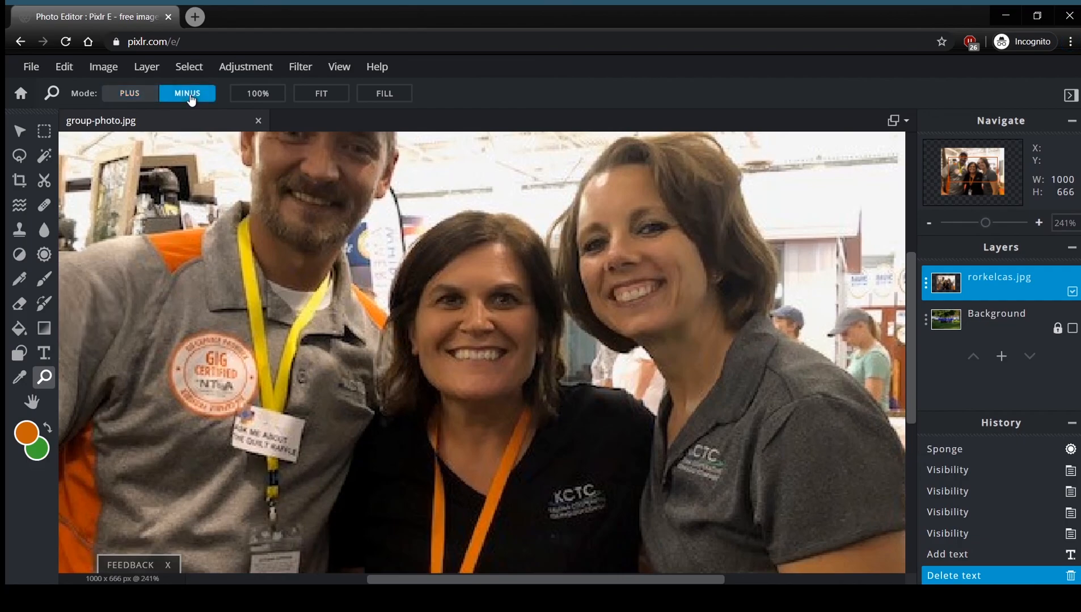
pyautogui.click(492, 386)
pyautogui.click(491, 386)
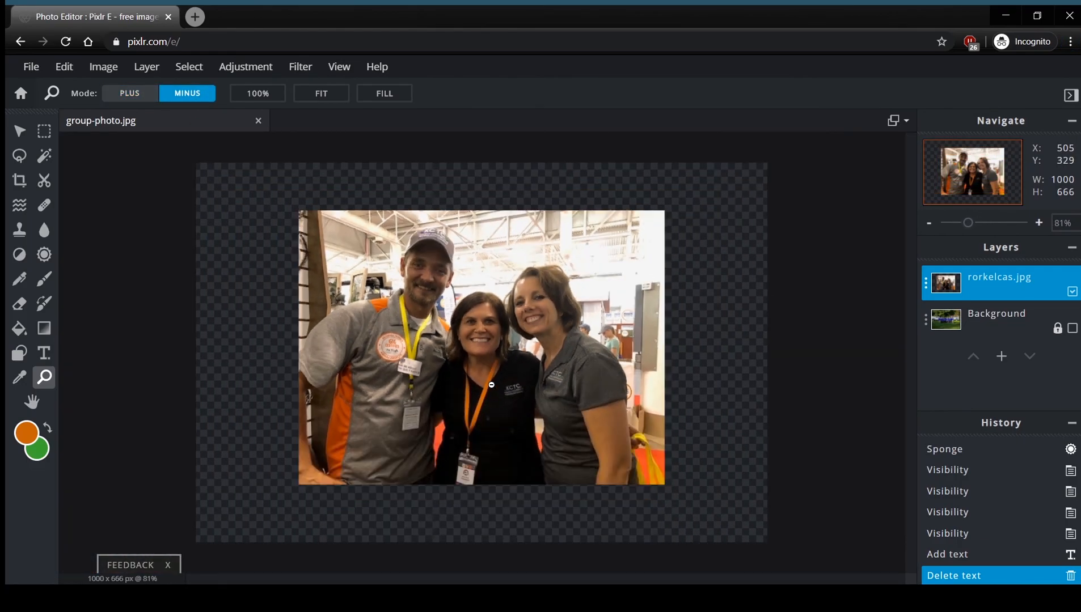
# - Compare the 100%, Fit and Fill zoom presets on the photo, leaving the view on Fill
pyautogui.click(258, 98)
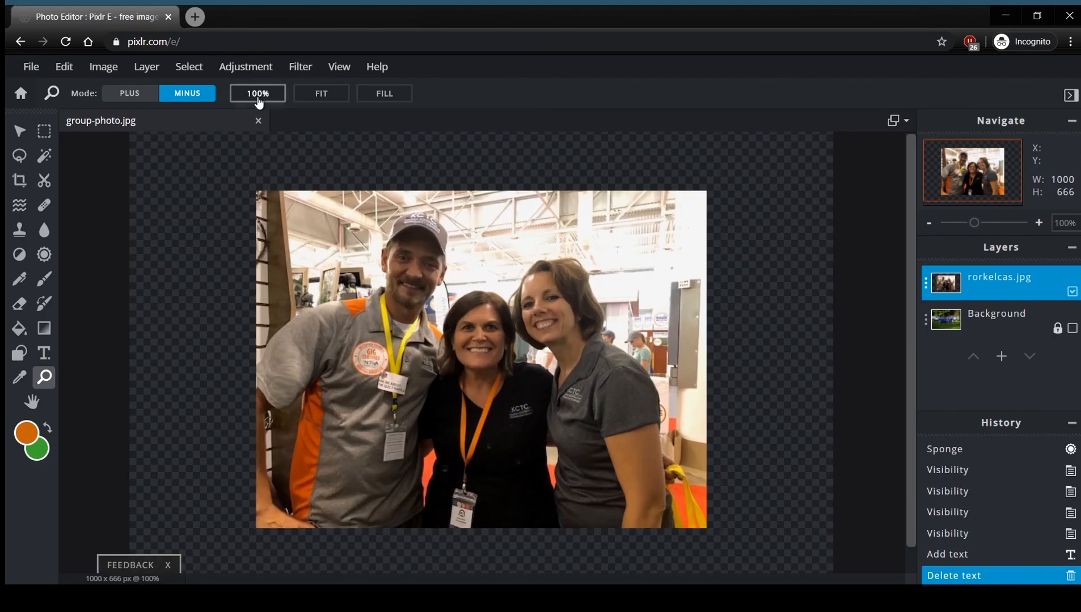
pyautogui.click(316, 101)
pyautogui.click(386, 96)
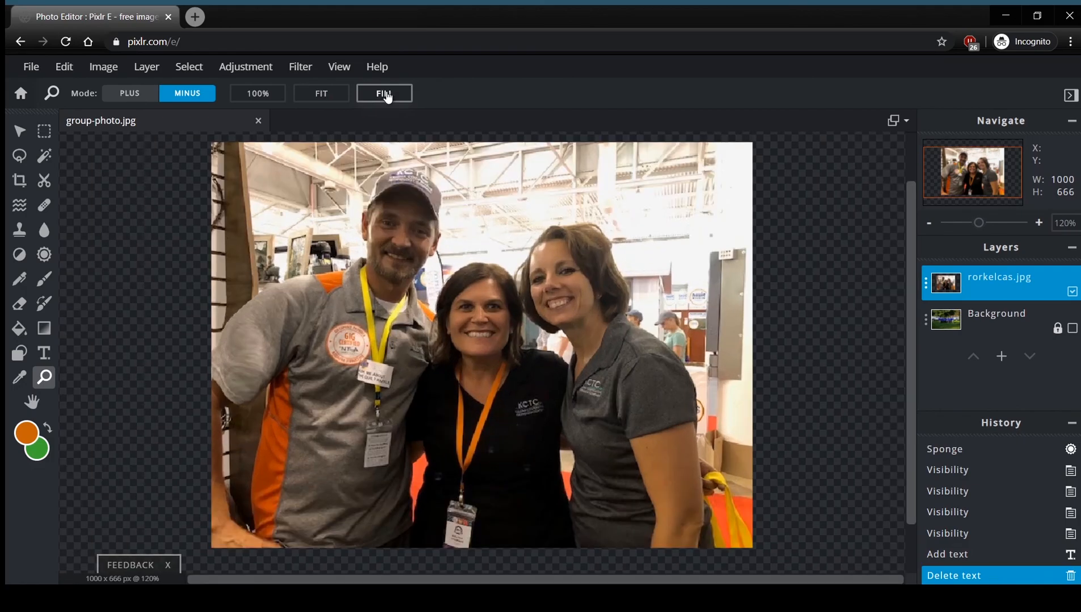
pyautogui.click(325, 93)
pyautogui.click(258, 93)
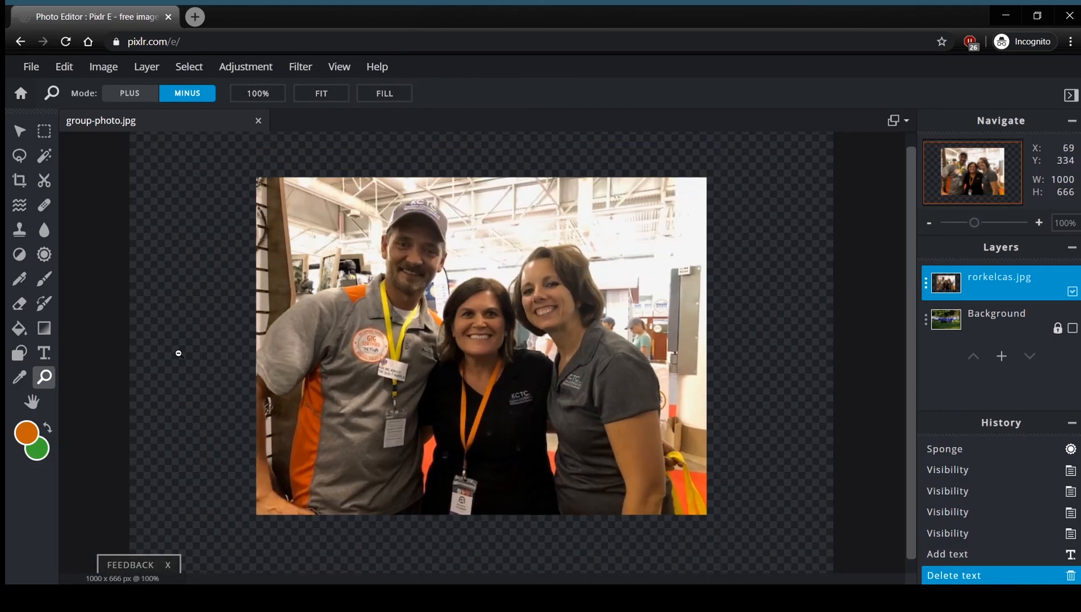
pyautogui.click(344, 102)
pyautogui.click(383, 94)
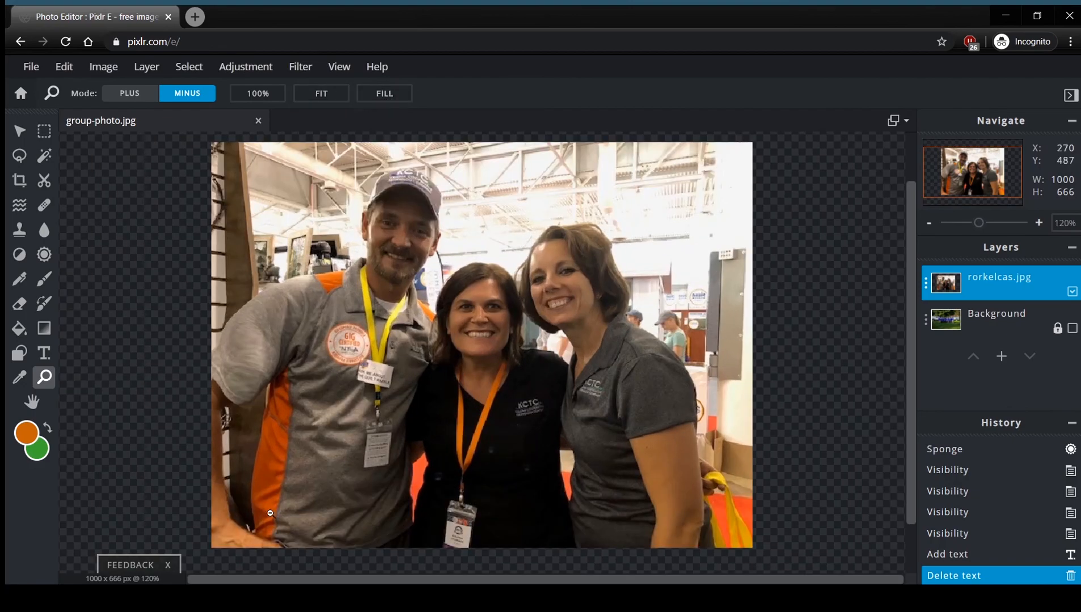
# - Pan the view with the Hand tool and move the rorkelcas.jpg layer to left 224, top 66 with the Arrange tool
pyautogui.click(32, 401)
pyautogui.moveTo(619, 259); pyautogui.dragTo(435, 375)
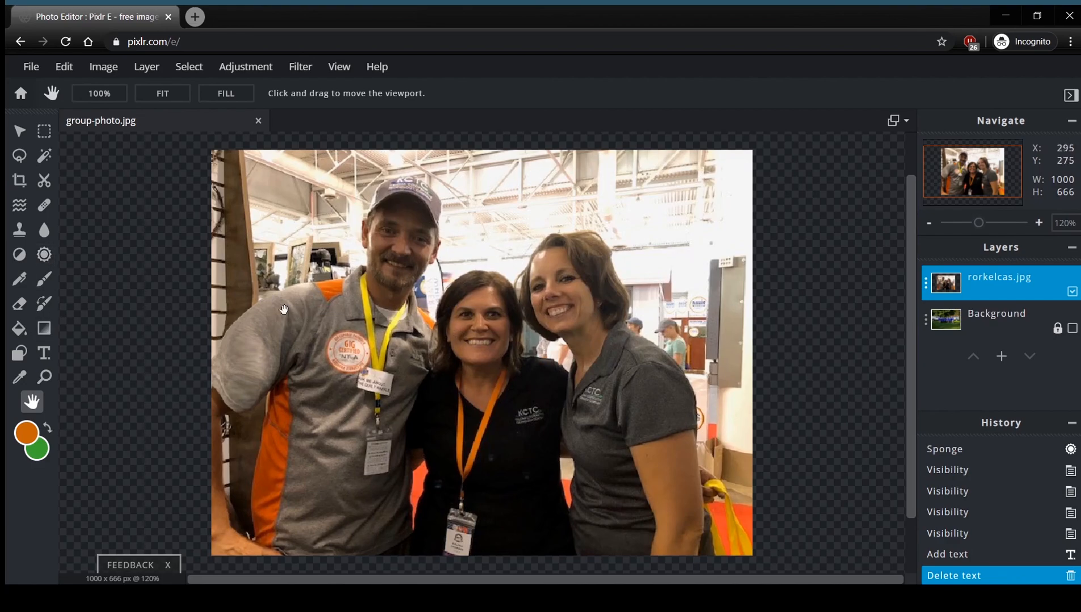
pyautogui.click(19, 132)
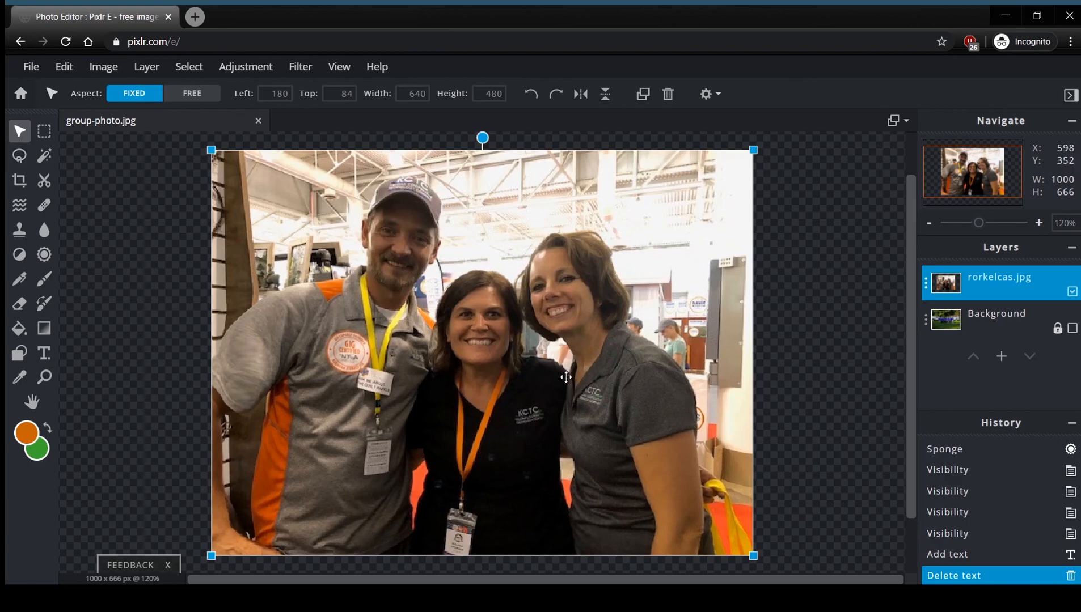
pyautogui.moveTo(588, 337); pyautogui.dragTo(474, 290)
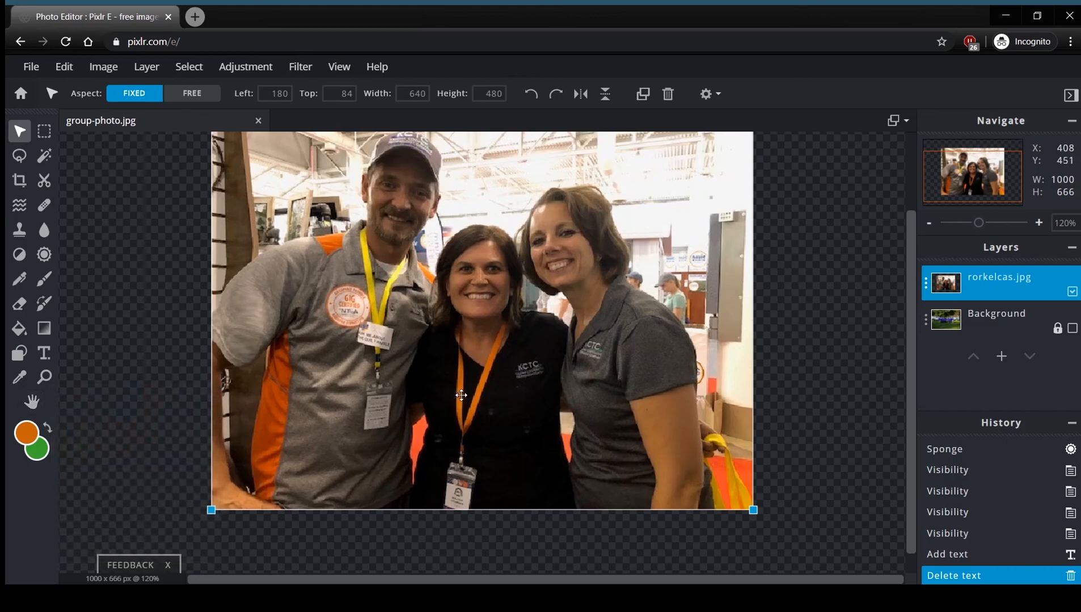
pyautogui.moveTo(522, 353)
pyautogui.mouseDown()
pyautogui.moveTo(516, 328)
pyautogui.moveTo(508, 496)
pyautogui.moveTo(498, 359)
pyautogui.moveTo(500, 409)
pyautogui.moveTo(521, 364)
pyautogui.mouseUp()
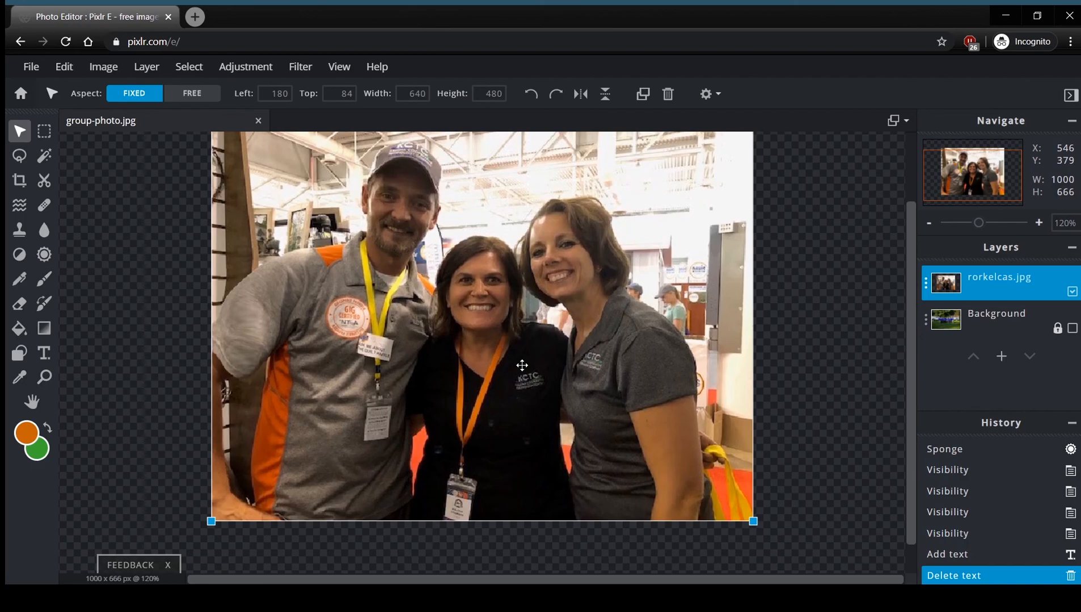
pyautogui.moveTo(522, 365); pyautogui.dragTo(527, 313)
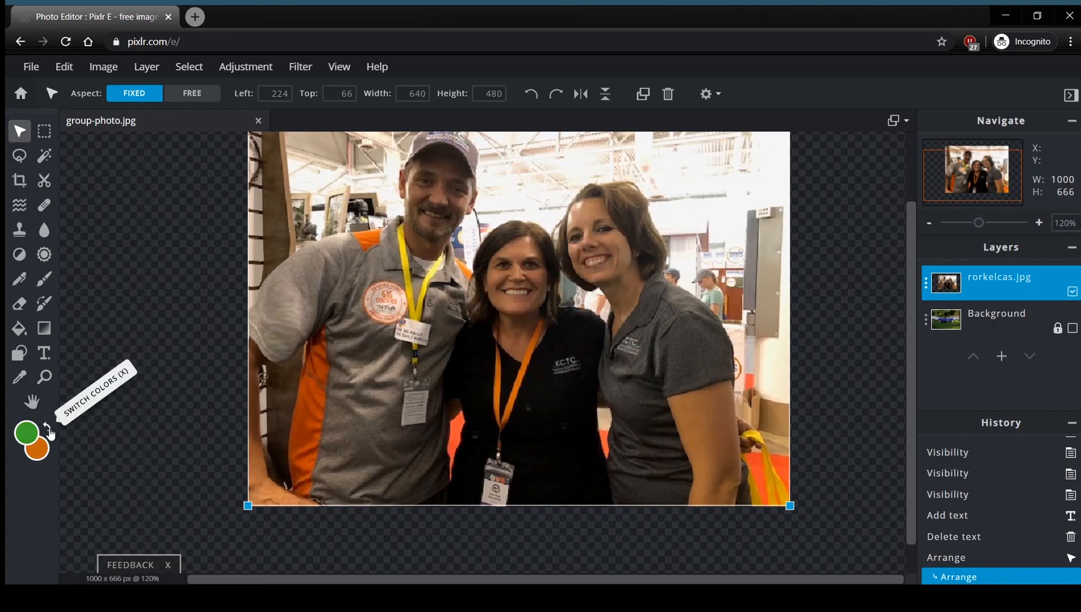
# - Try several shades of green for the main color in the color picker and discard the choice
pyautogui.click(30, 433)
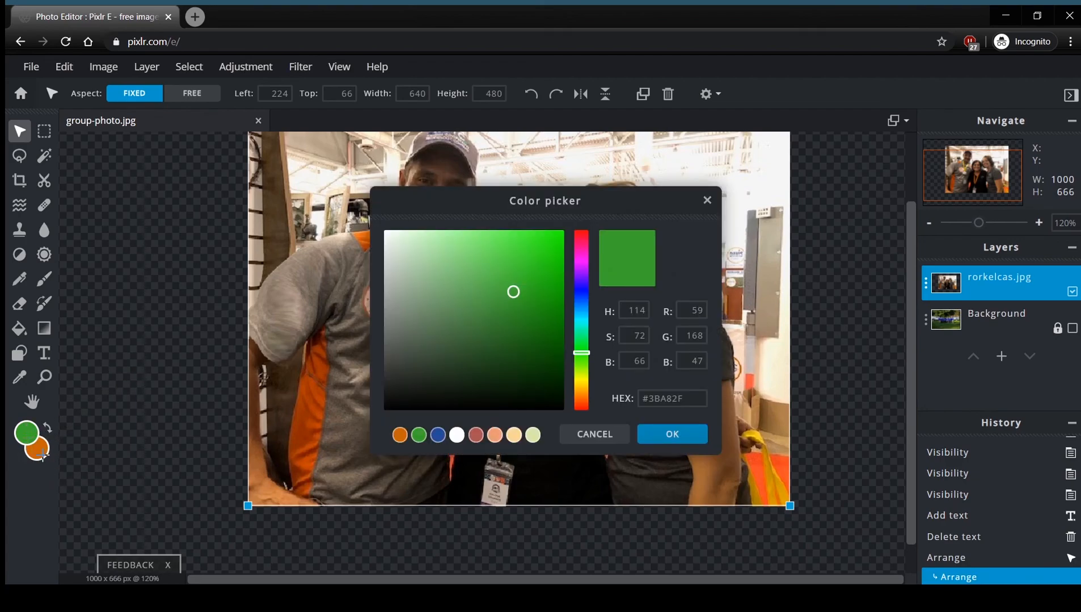
pyautogui.click(692, 402)
pyautogui.moveTo(693, 402); pyautogui.dragTo(619, 404)
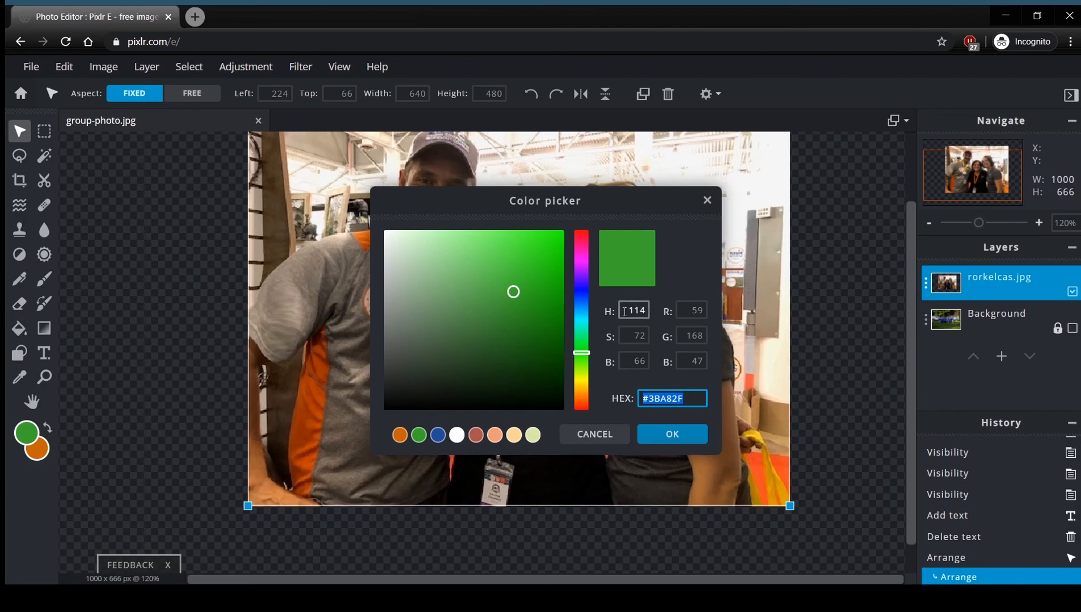
pyautogui.click(508, 313)
pyautogui.click(514, 341)
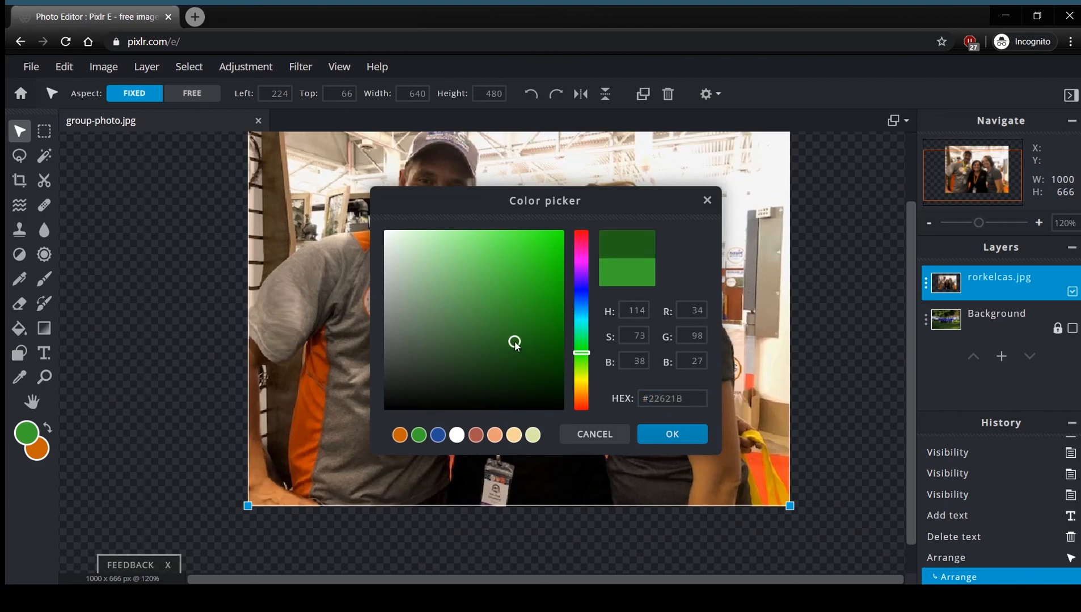
pyautogui.click(515, 360)
pyautogui.click(519, 319)
pyautogui.click(529, 286)
pyautogui.click(513, 361)
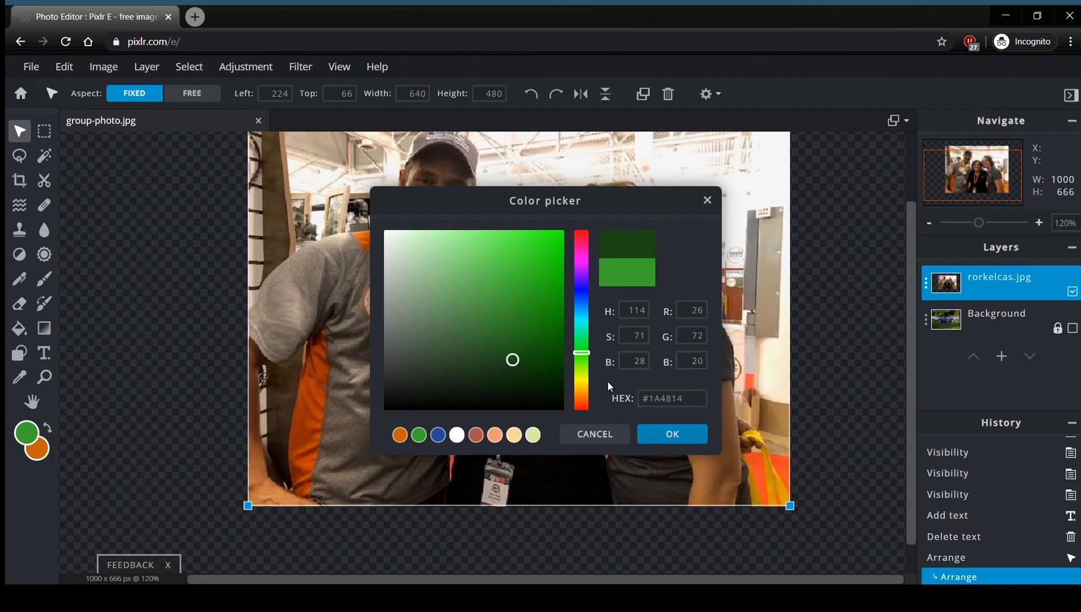
pyautogui.click(707, 200)
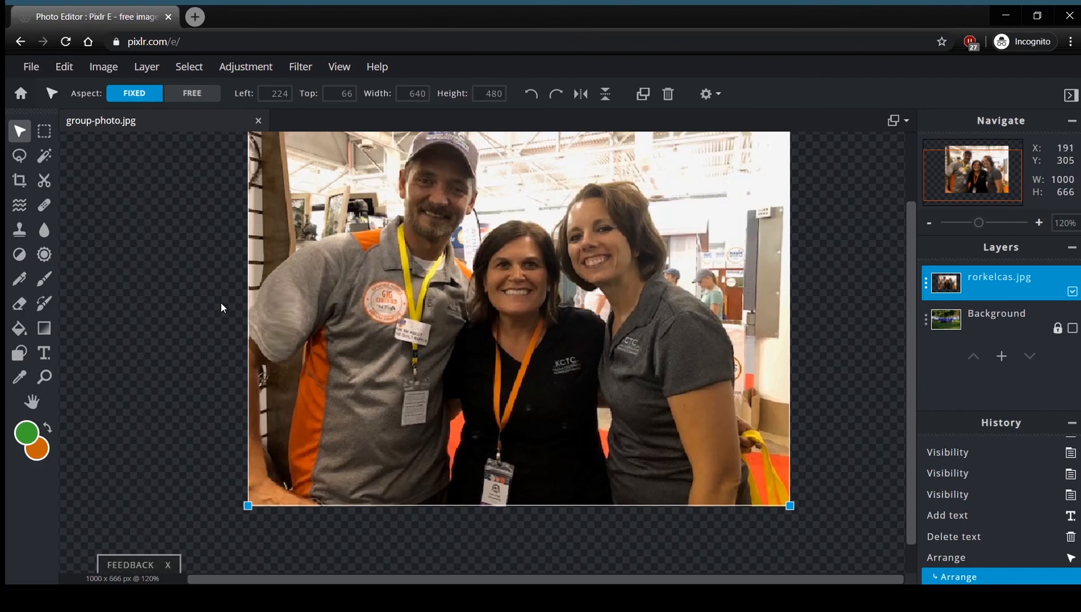
# - Apply an Exposure adjustment with an amount of 31 to the rorkelcas.jpg layer
pyautogui.moveTo(907, 312); pyautogui.dragTo(906, 276)
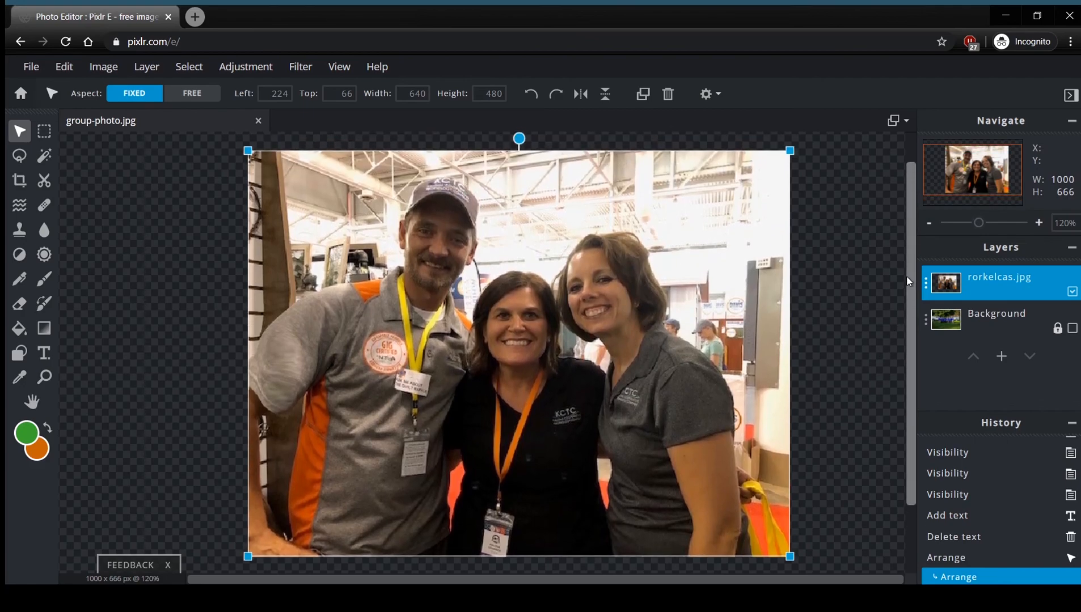
pyautogui.click(245, 68)
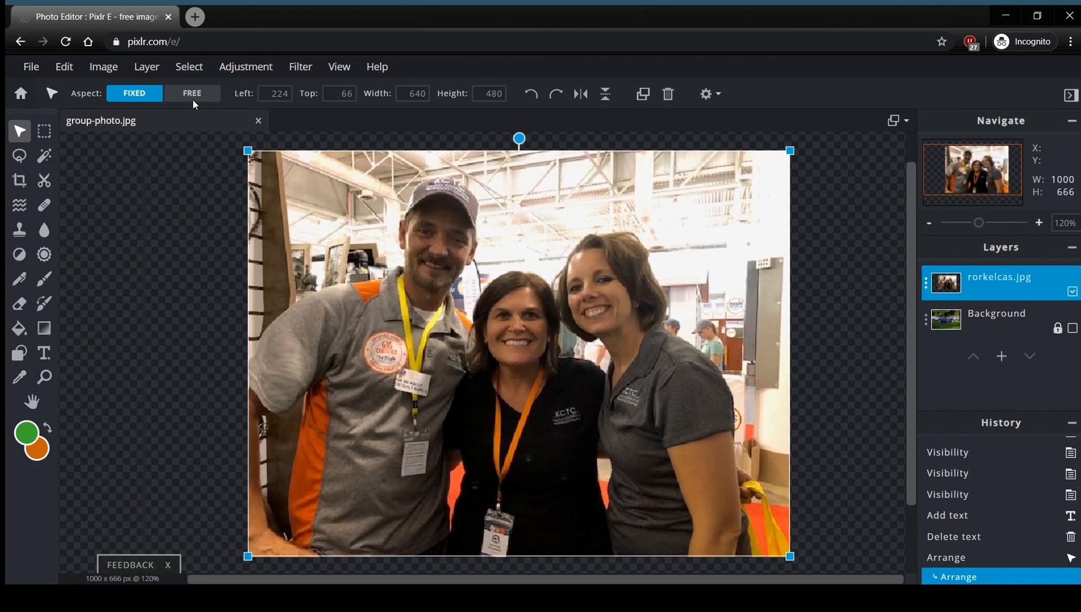
pyautogui.click(247, 67)
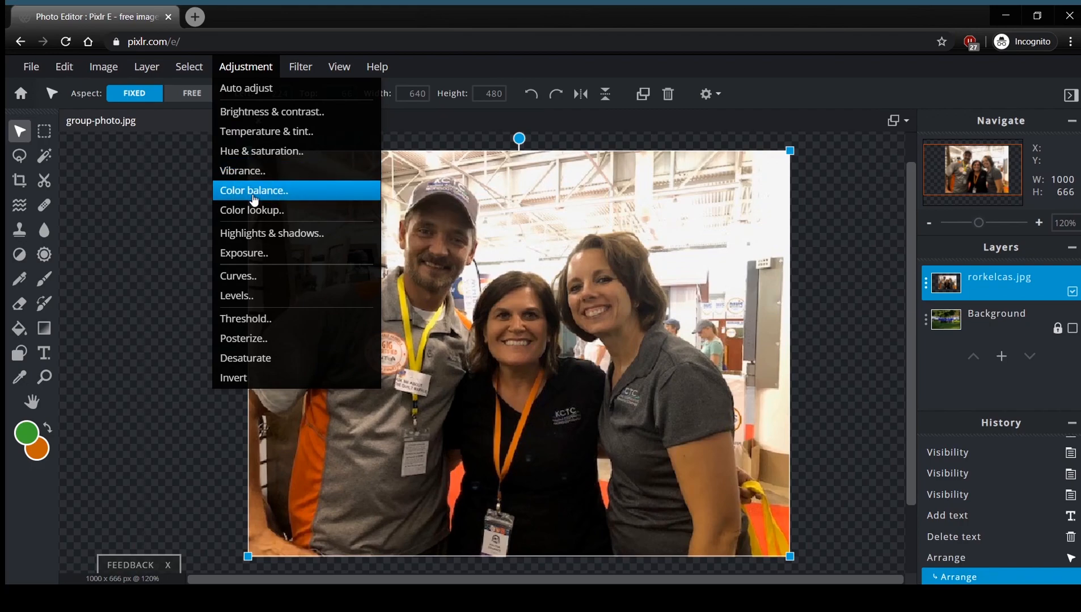
pyautogui.click(259, 255)
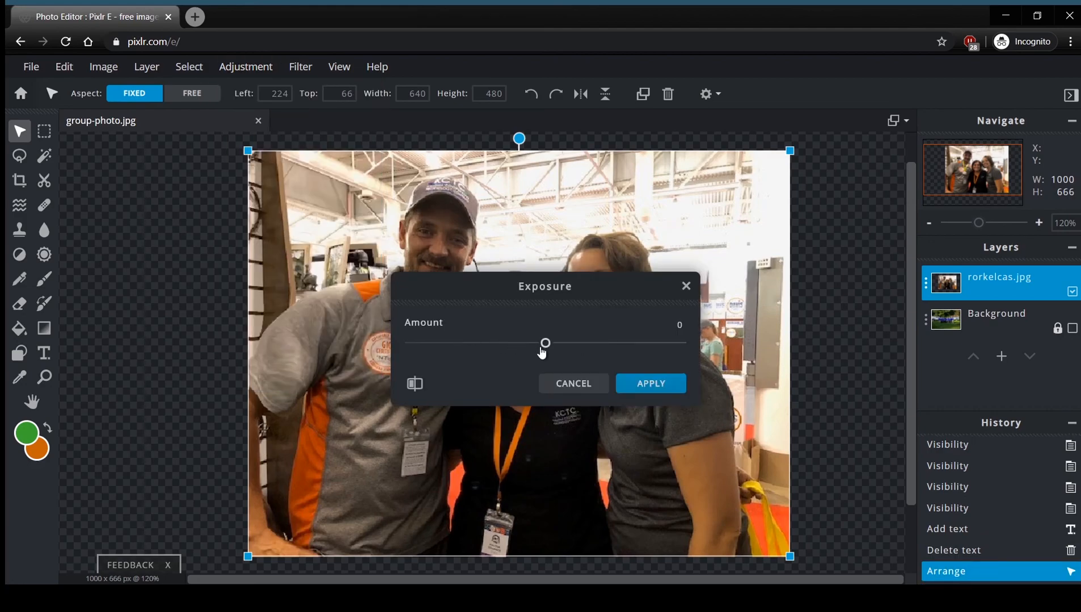
pyautogui.moveTo(543, 353); pyautogui.dragTo(588, 357)
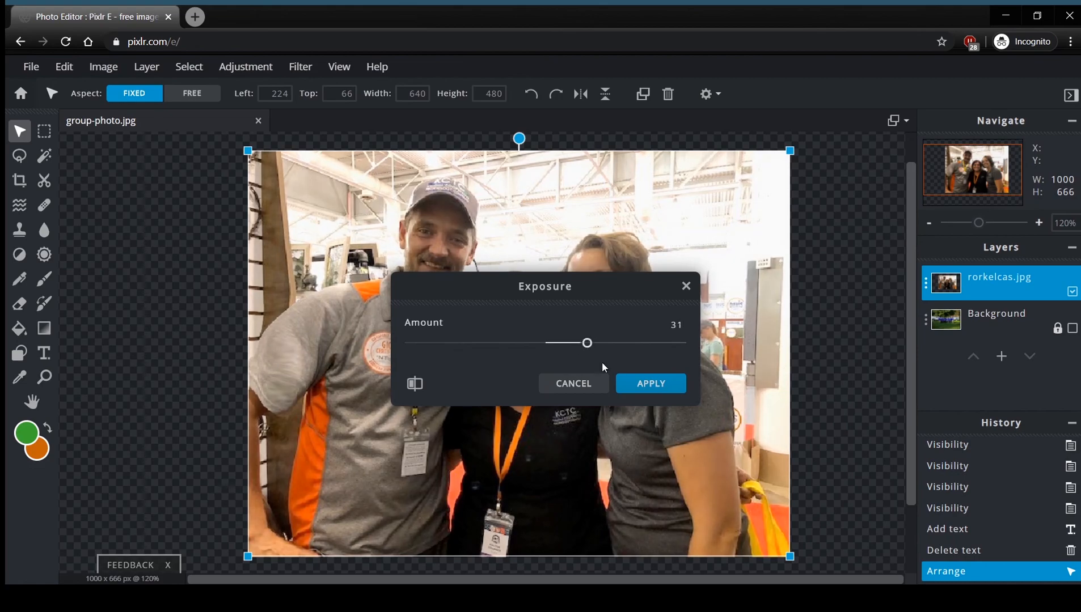
pyautogui.click(652, 385)
# - Make the photo's colors slightly cooler by lowering the temperature in a Temperature & tint adjustment
pyautogui.click(232, 72)
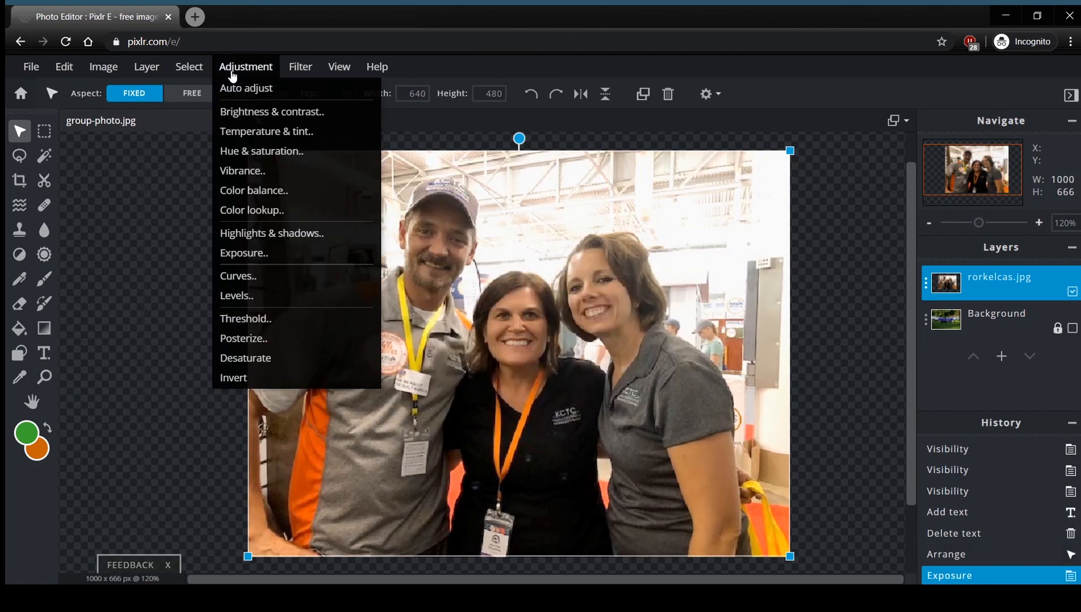
pyautogui.click(264, 133)
pyautogui.moveTo(533, 276); pyautogui.dragTo(197, 77)
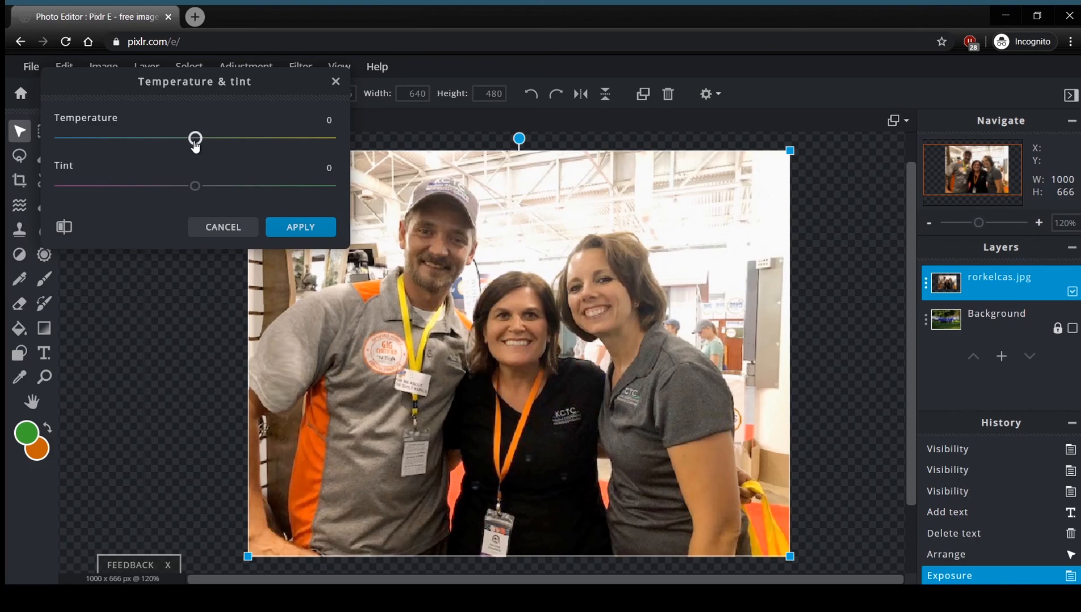
pyautogui.moveTo(195, 145)
pyautogui.mouseDown()
pyautogui.moveTo(171, 146)
pyautogui.moveTo(181, 144)
pyautogui.mouseUp()
pyautogui.click(290, 228)
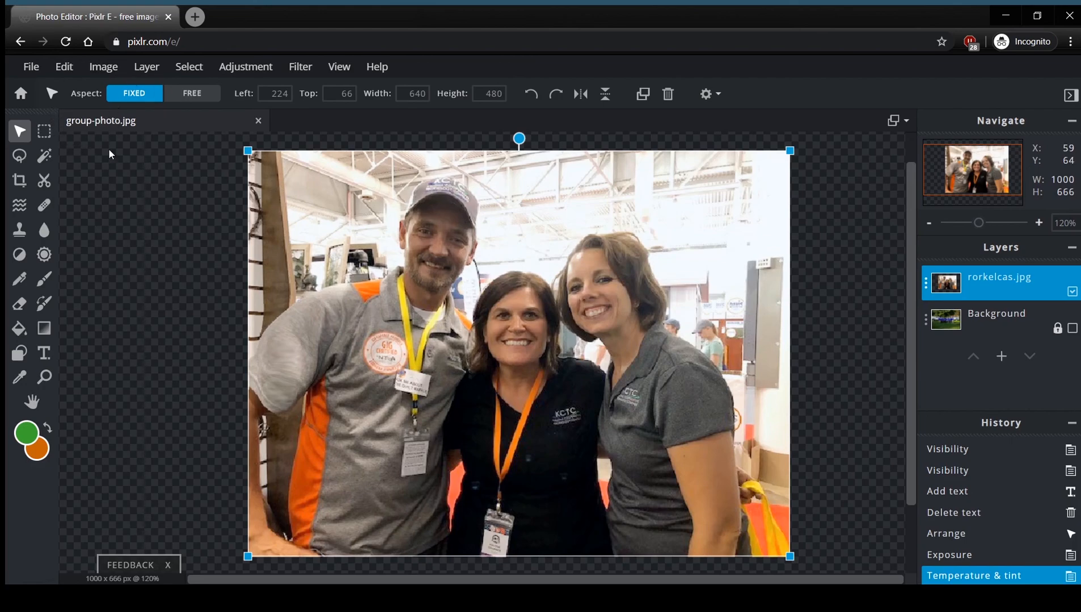
pyautogui.click(21, 160)
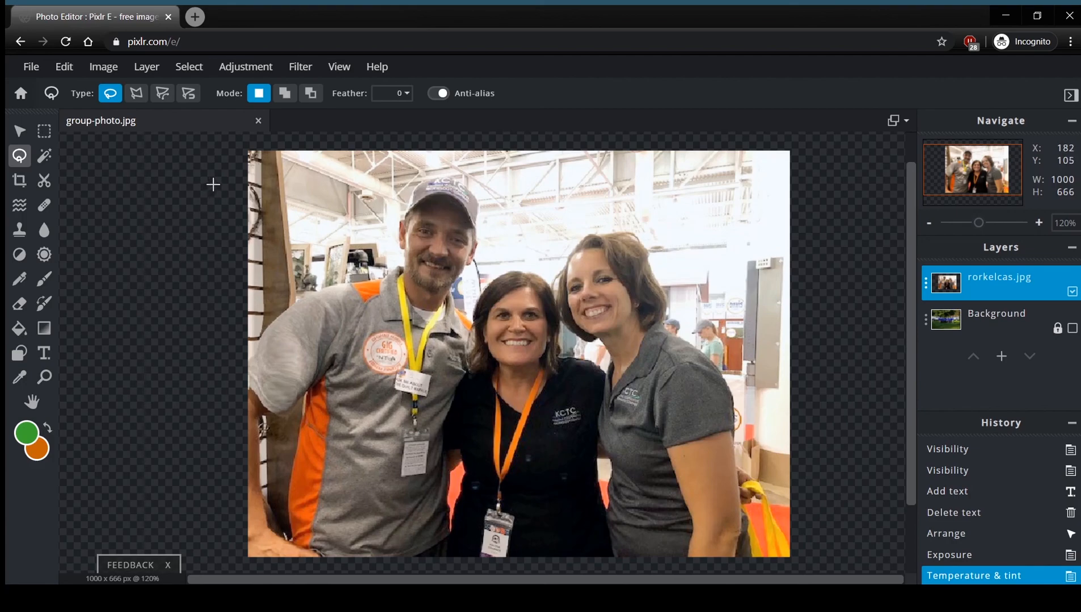
pyautogui.click(301, 67)
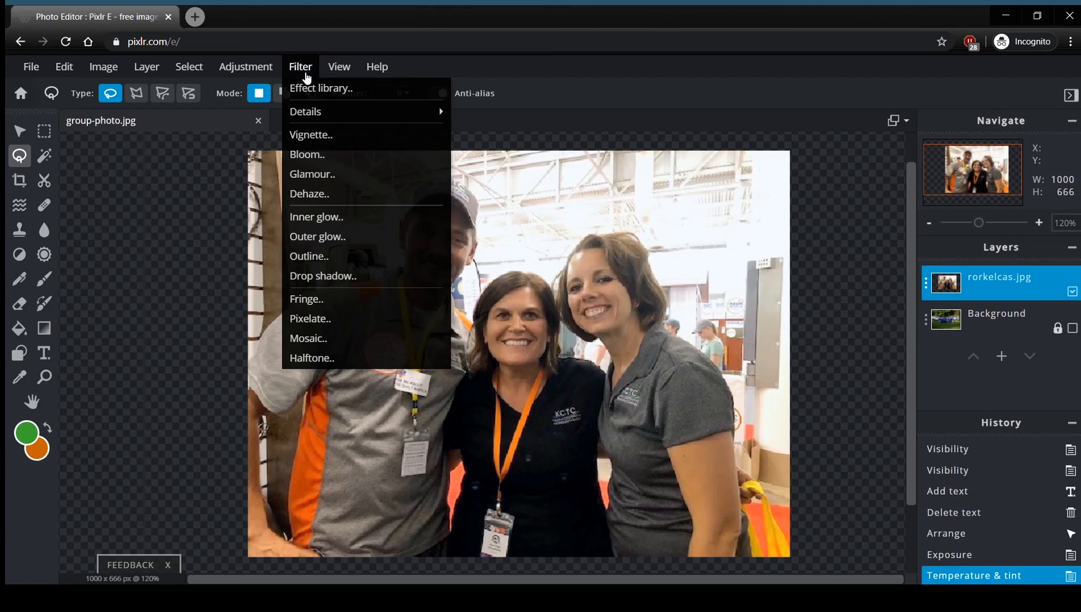
pyautogui.moveTo(330, 117)
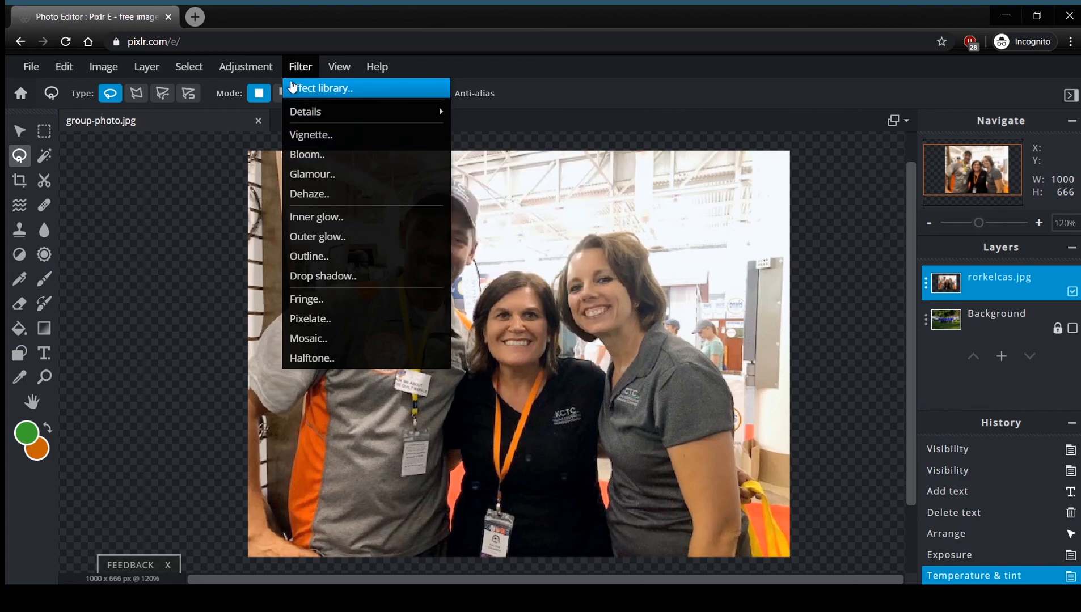
pyautogui.moveTo(377, 77)
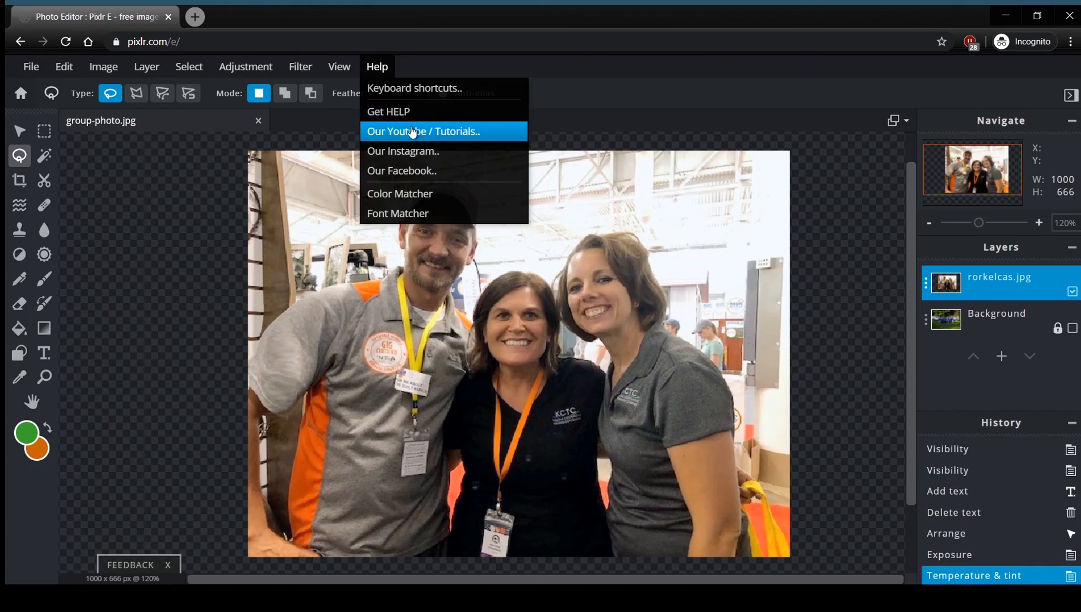
# - Show the options of the Cutout, Wand Select and Marquee Select tools in turn, ending on Marquee Select
pyautogui.click(39, 203)
pyautogui.click(44, 180)
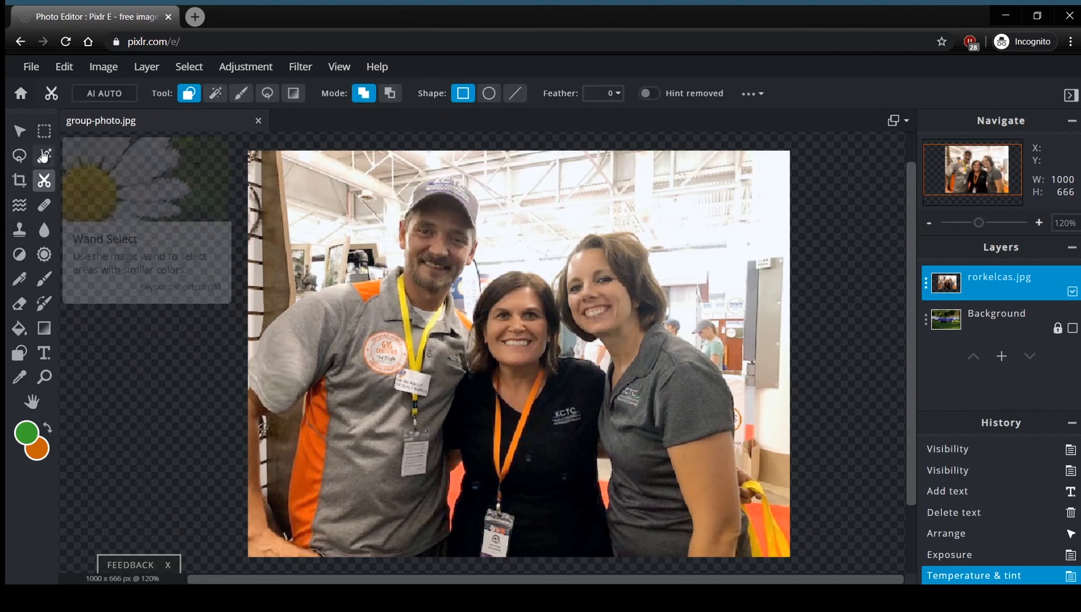
pyautogui.click(43, 156)
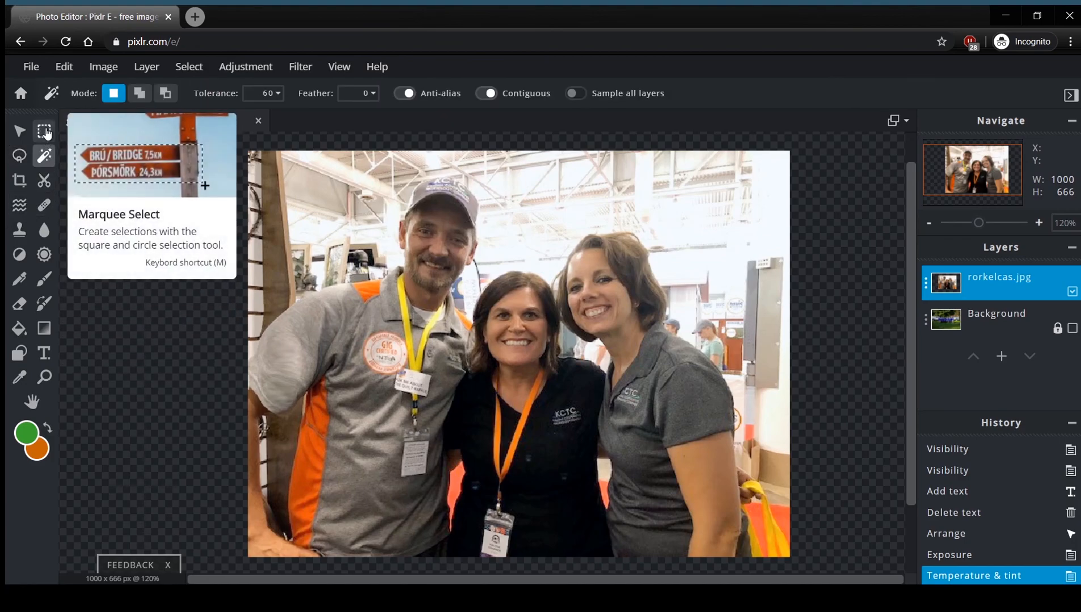
pyautogui.click(46, 133)
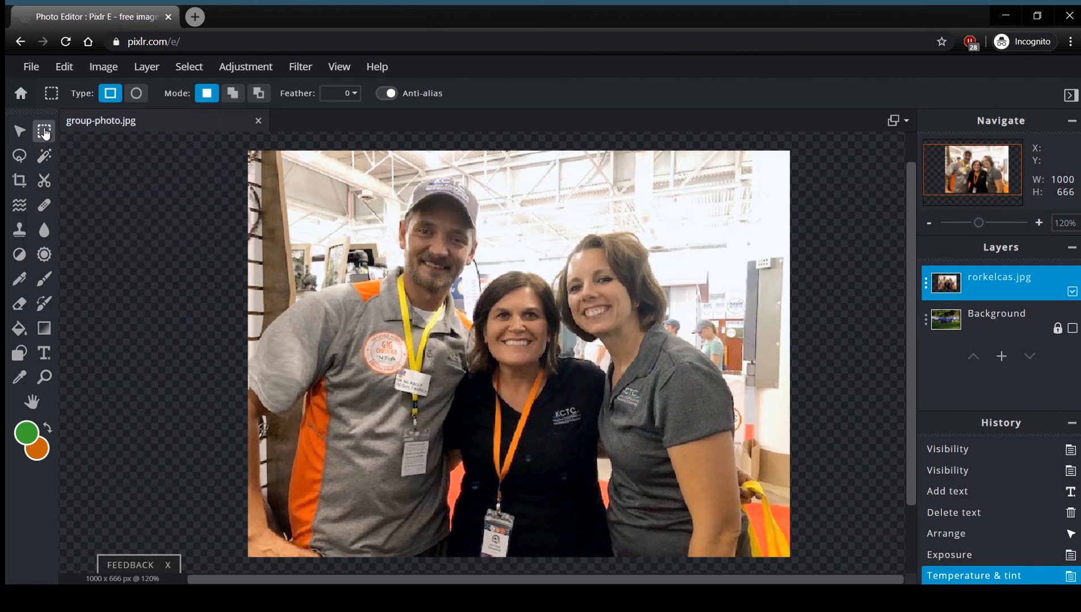